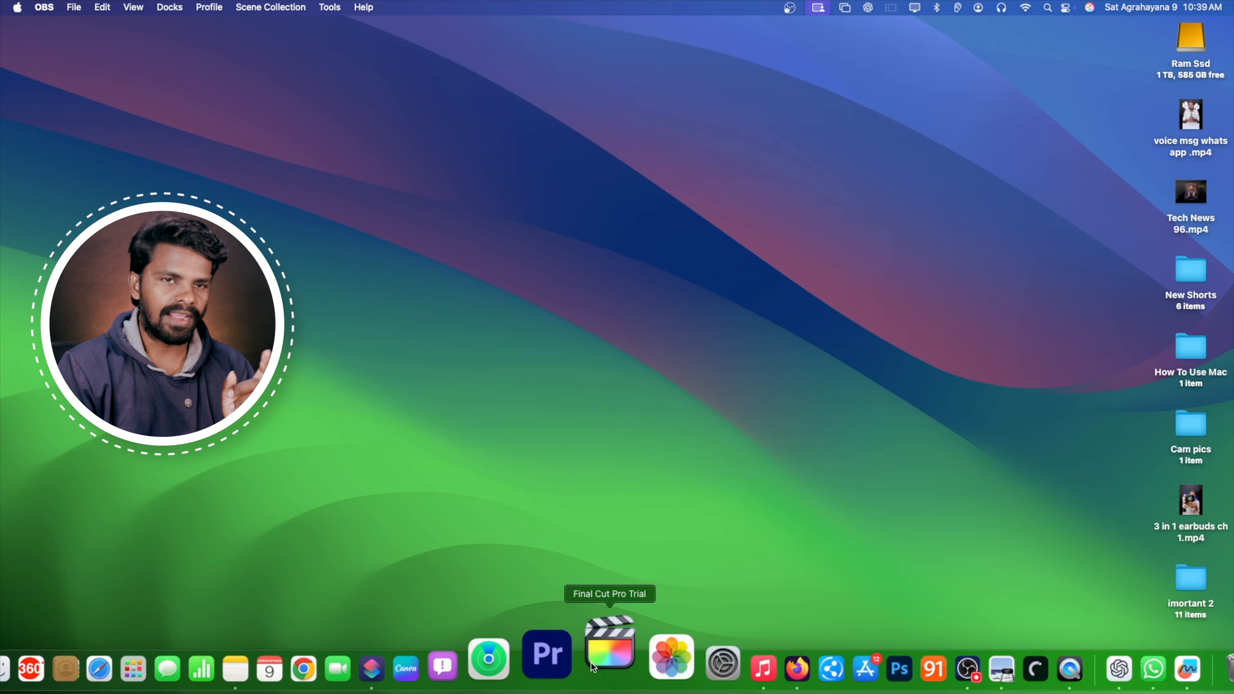
pyautogui.click(591, 664)
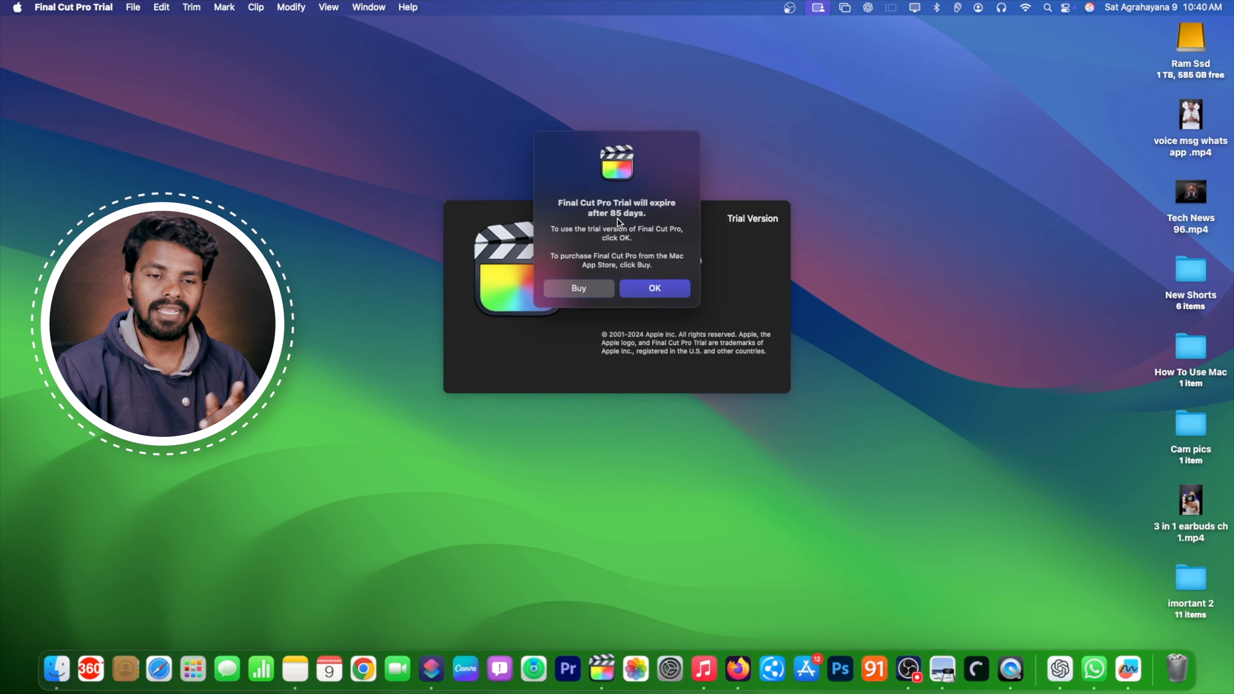
pyautogui.click(578, 288)
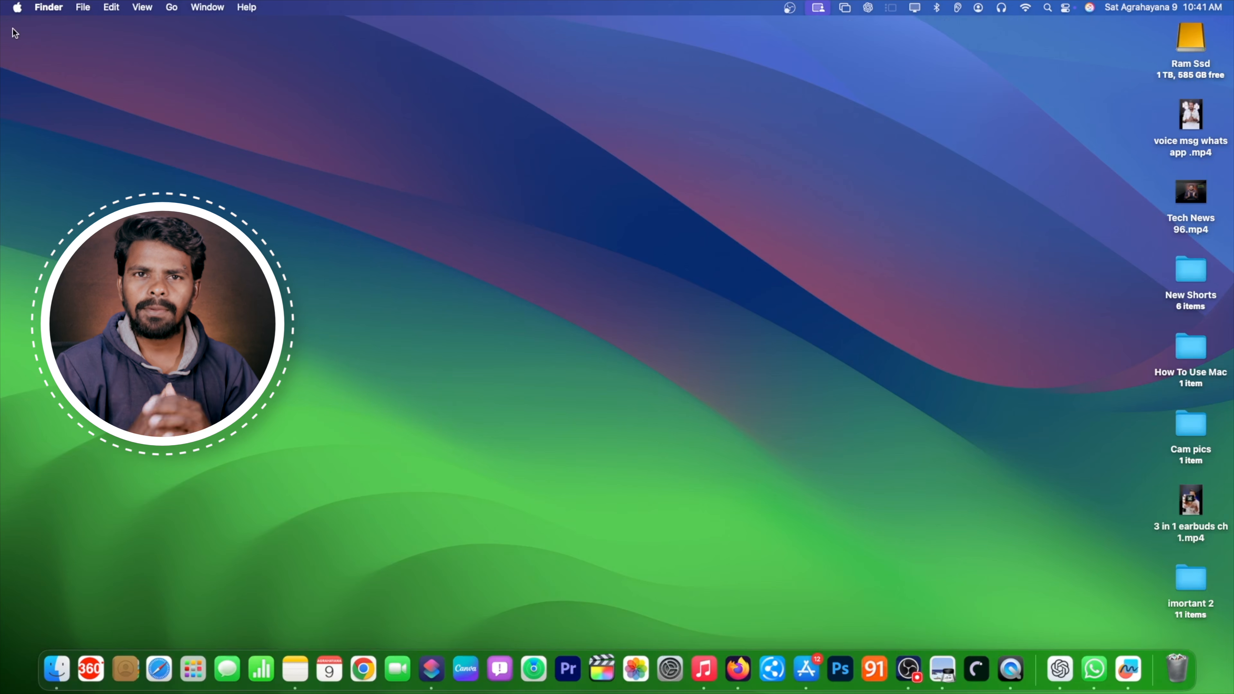
pyautogui.click(16, 35)
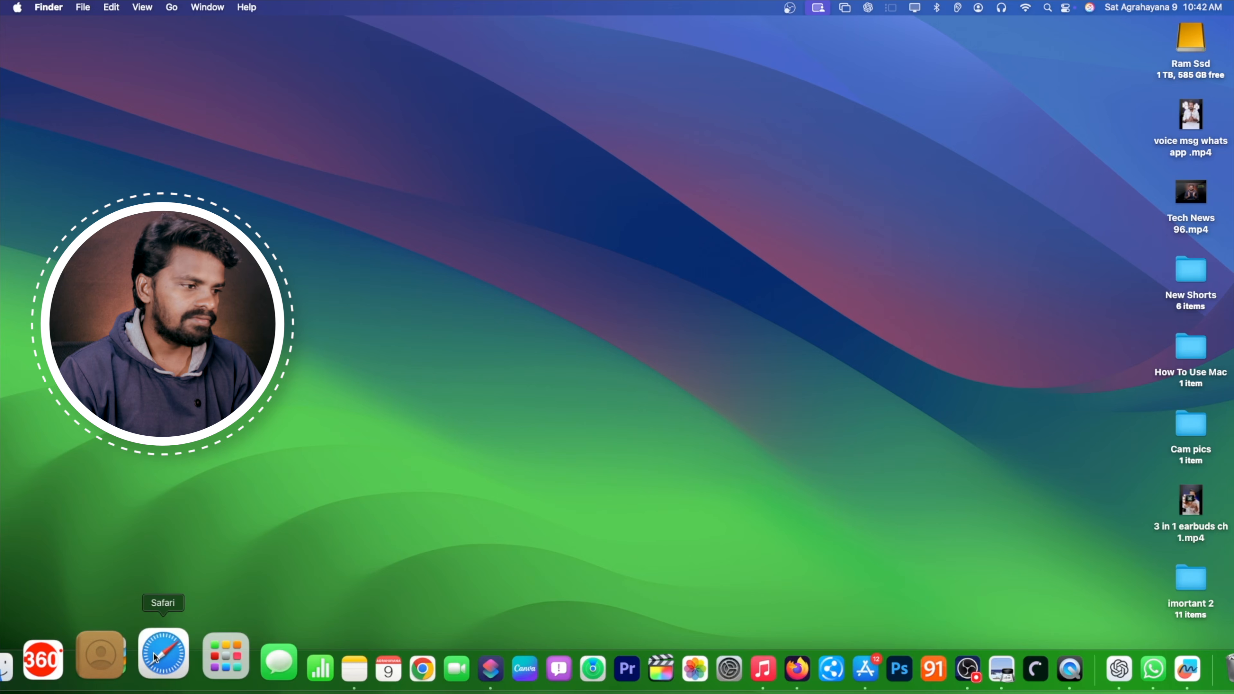
# - In Safari, search the web for "fcp trail" and open Apple's Final Cut Pro free trial page
pyautogui.click(148, 633)
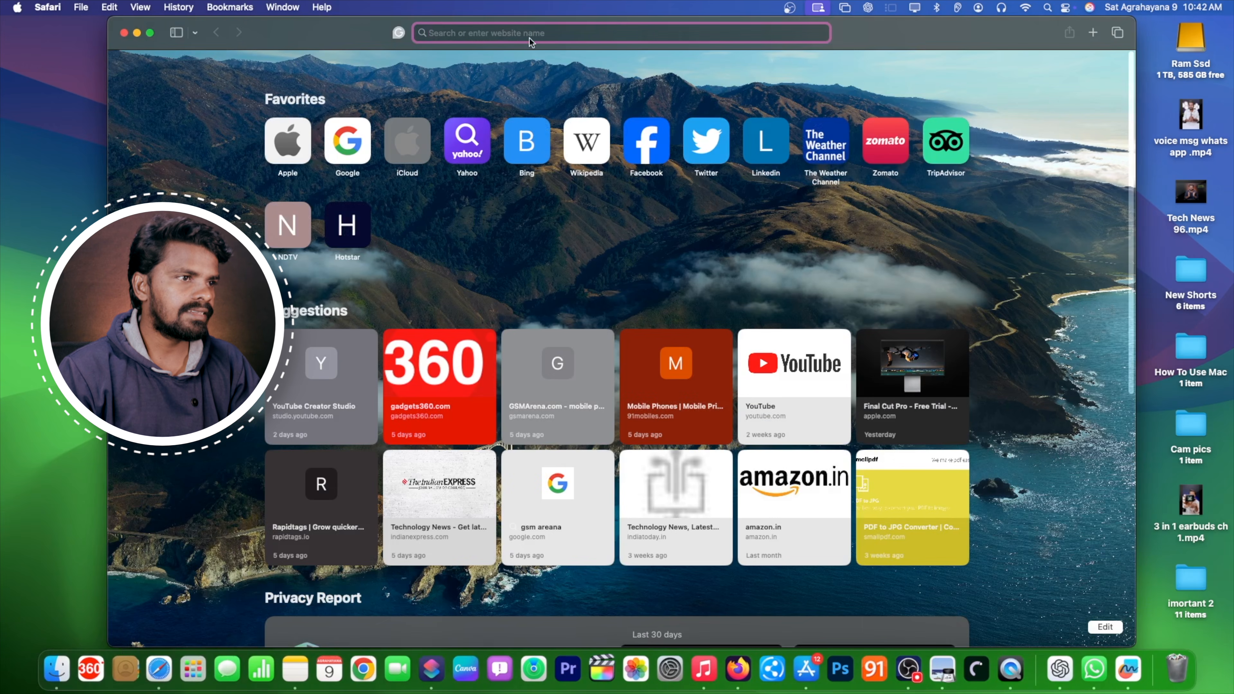
pyautogui.write('fcp tra')
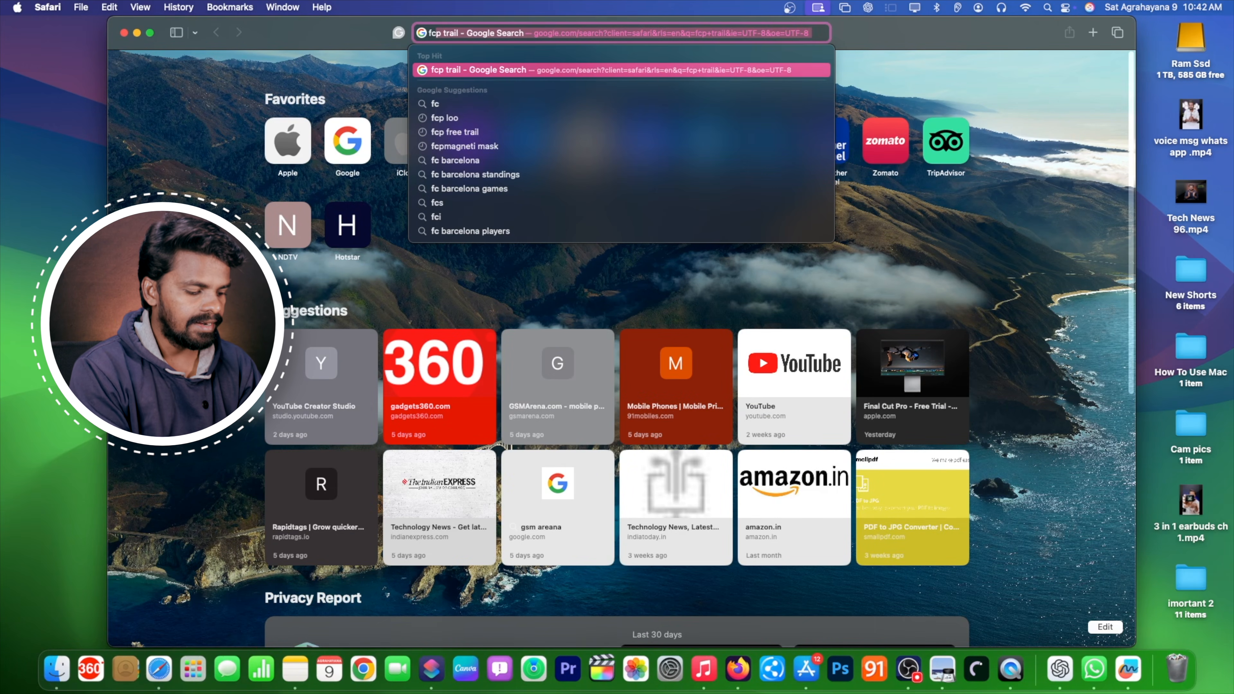
pyautogui.write('il')
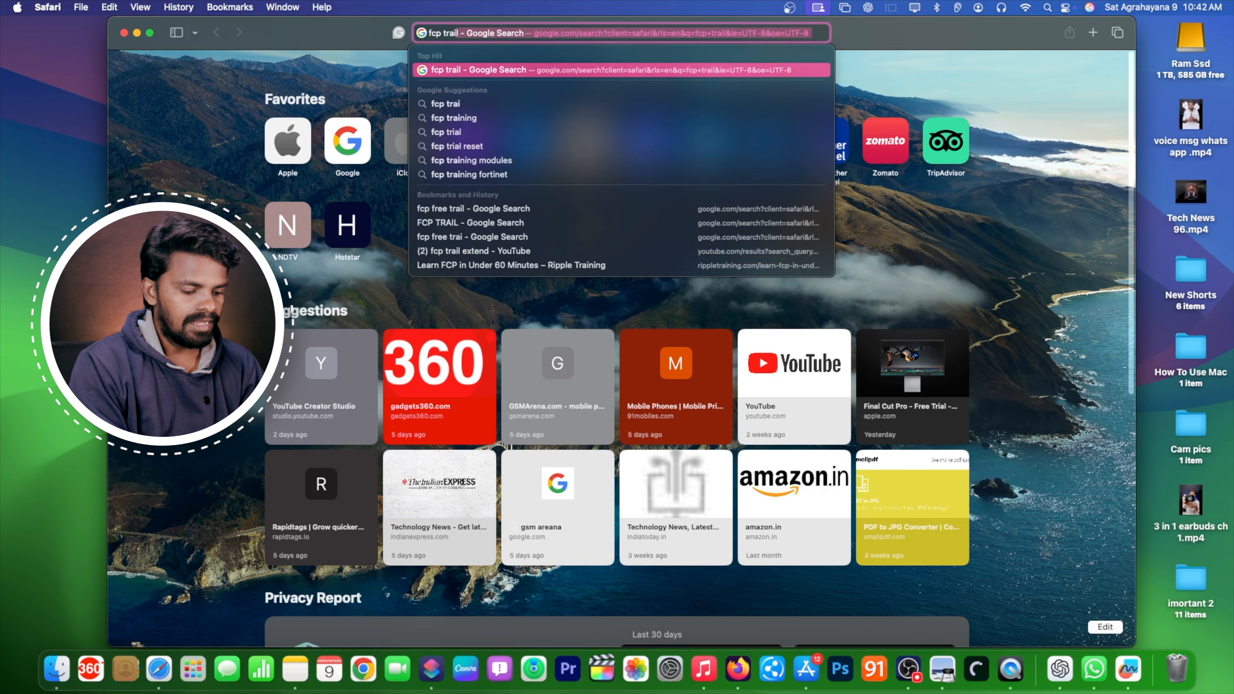
pyautogui.press('Return')
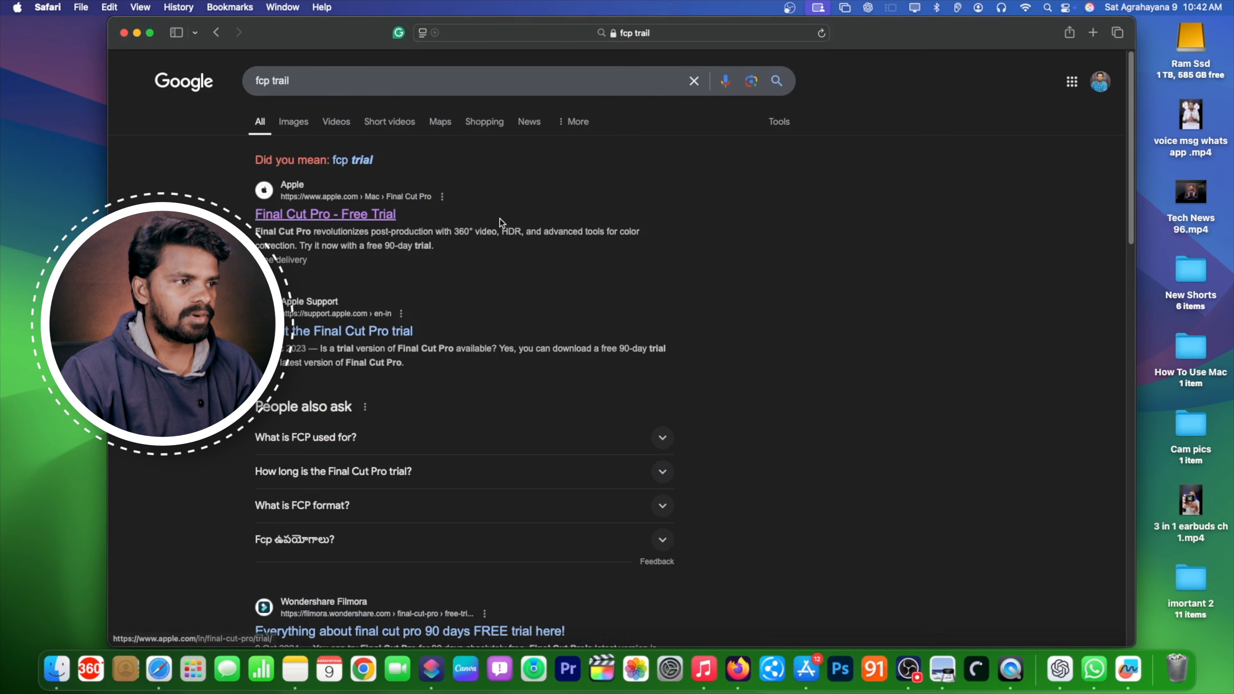
pyautogui.click(365, 217)
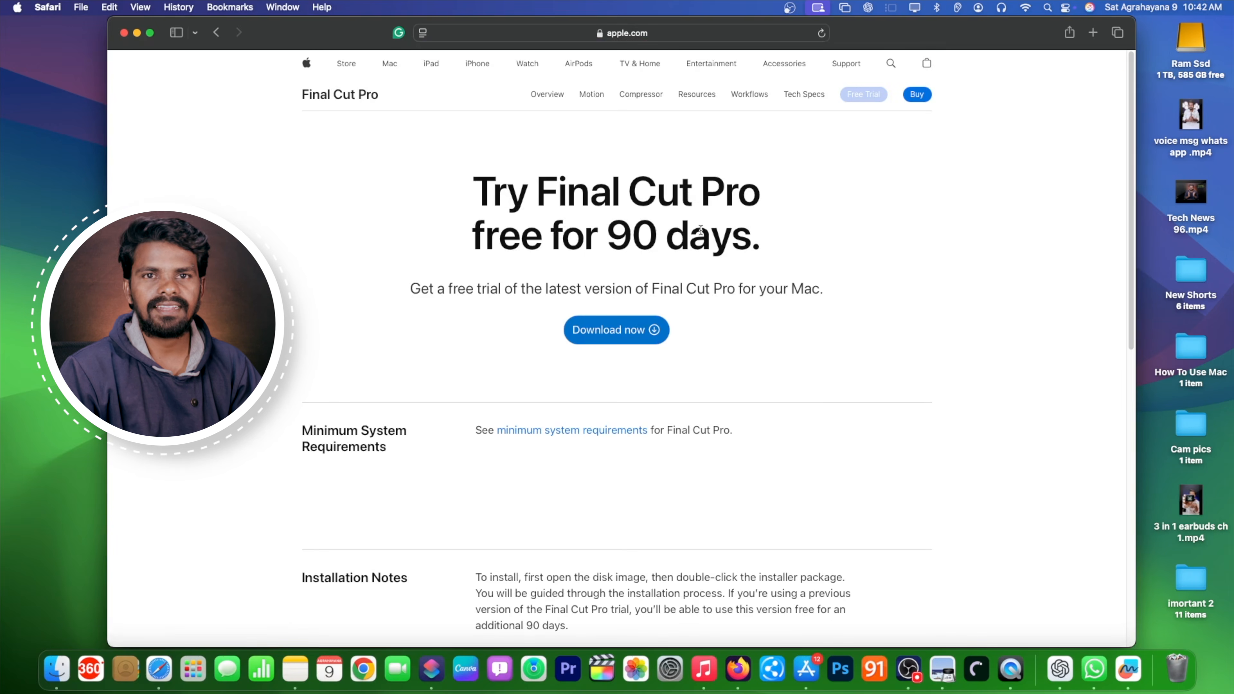
# - Start the Final Cut Pro trial download, cancel and clear it from the downloads list, and close the browser window
pyautogui.click(613, 330)
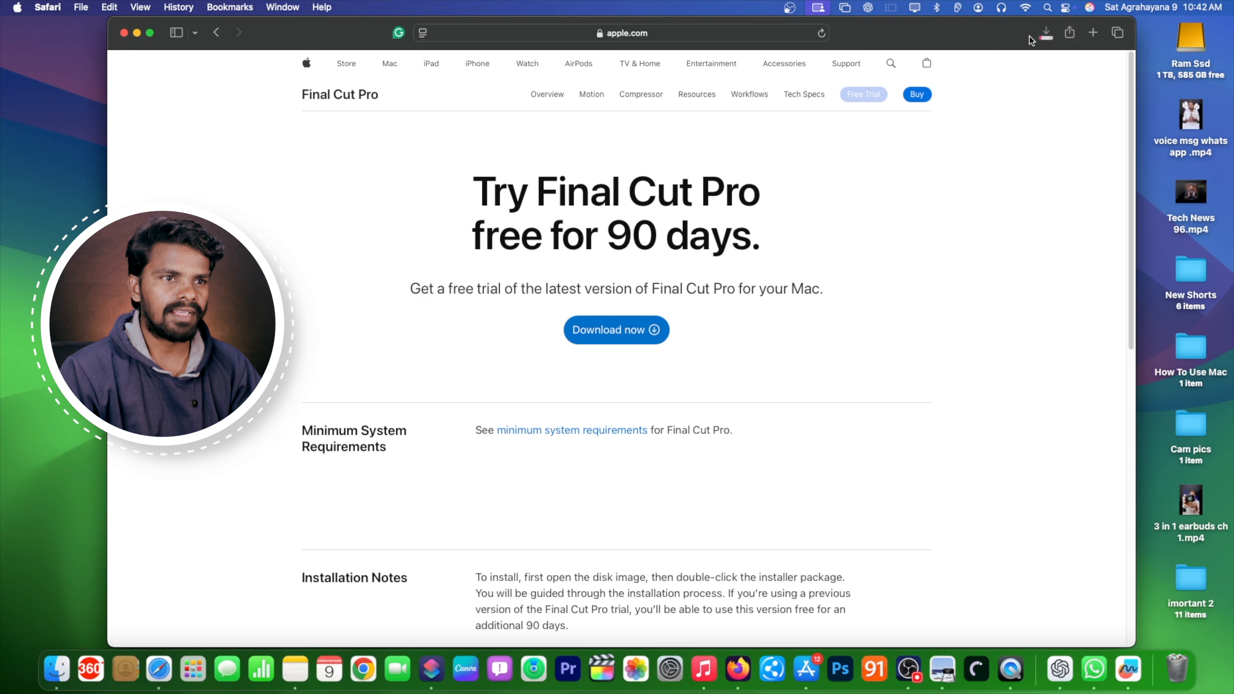
pyautogui.click(1046, 33)
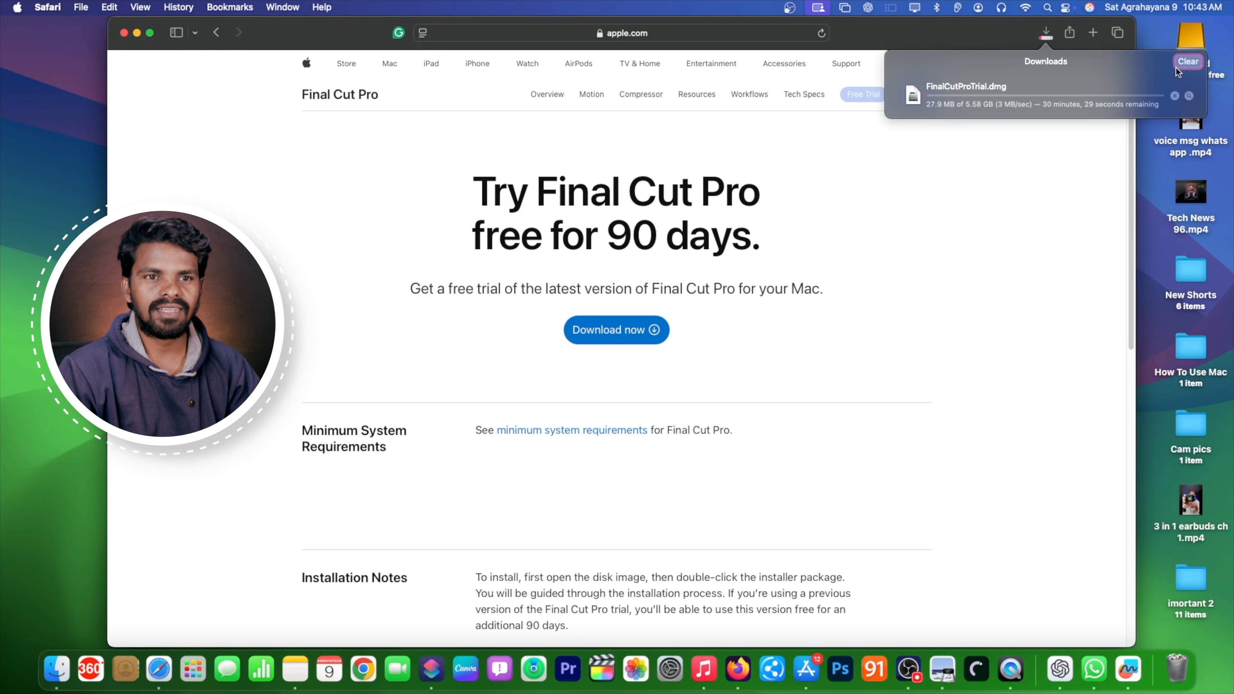
pyautogui.click(1175, 96)
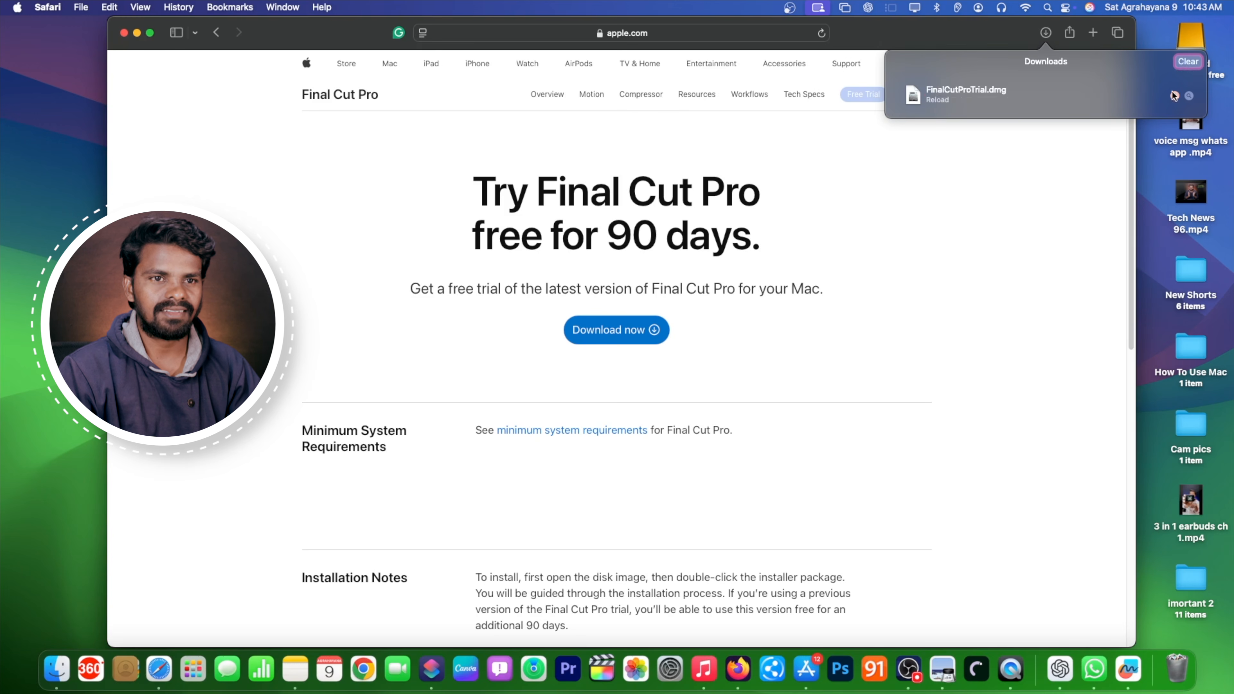
pyautogui.click(1183, 61)
pyautogui.click(125, 33)
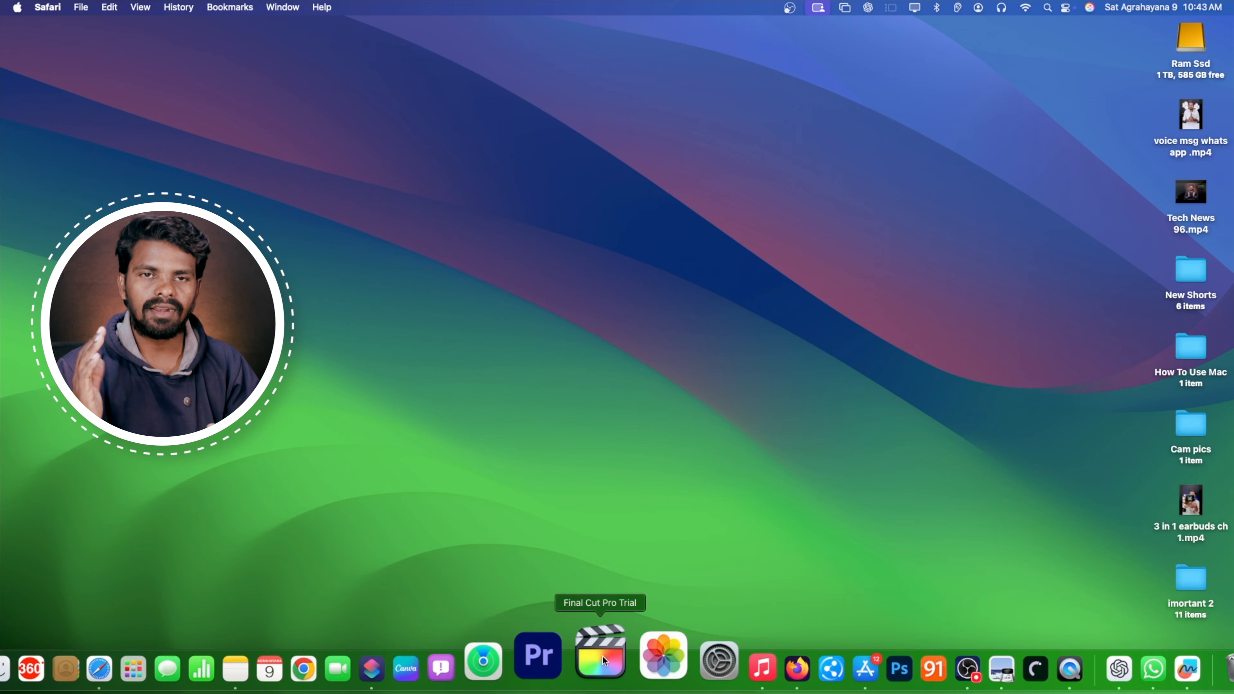
# - Launch Final Cut Pro Trial, continue with the trial version, and create a new library named "sample 2" on the Desktop
pyautogui.click(602, 656)
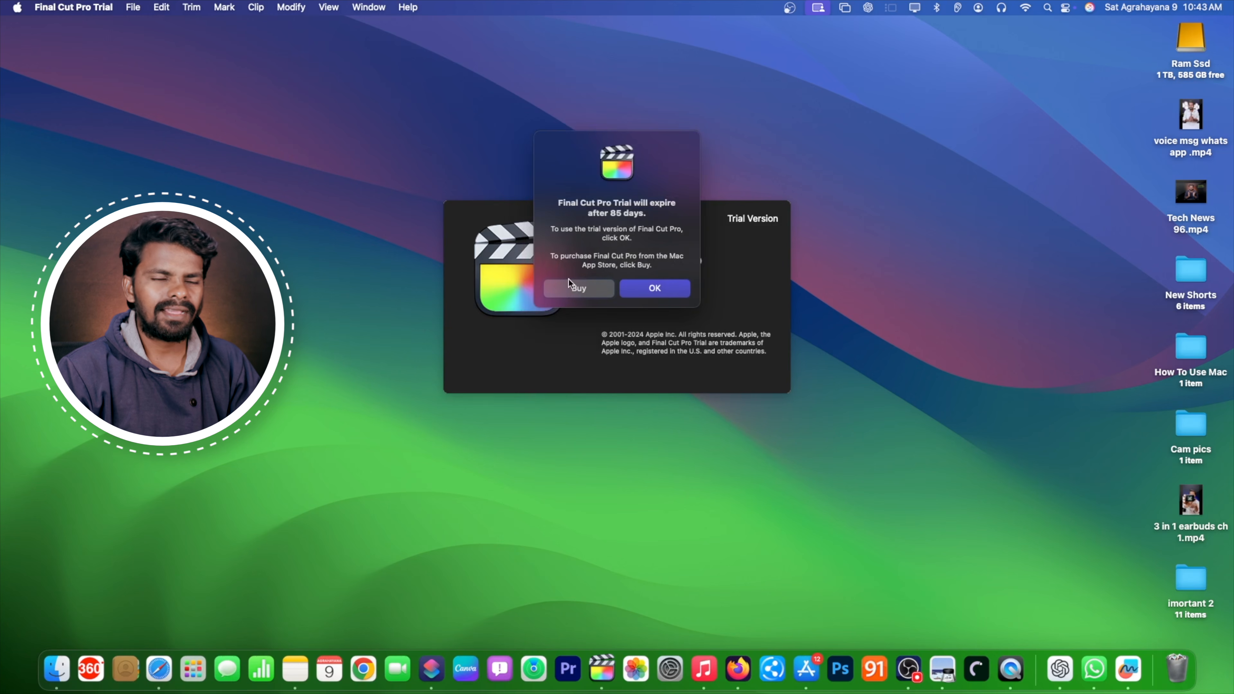
pyautogui.click(631, 292)
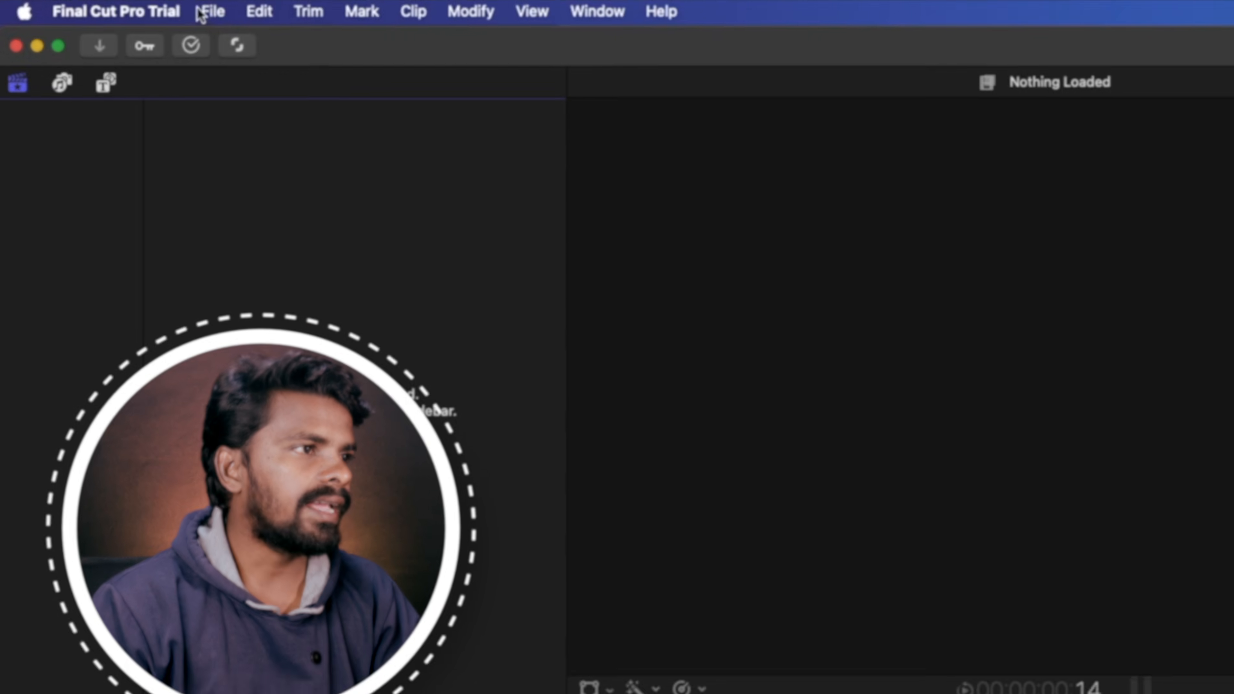
pyautogui.click(217, 13)
pyautogui.moveTo(221, 42)
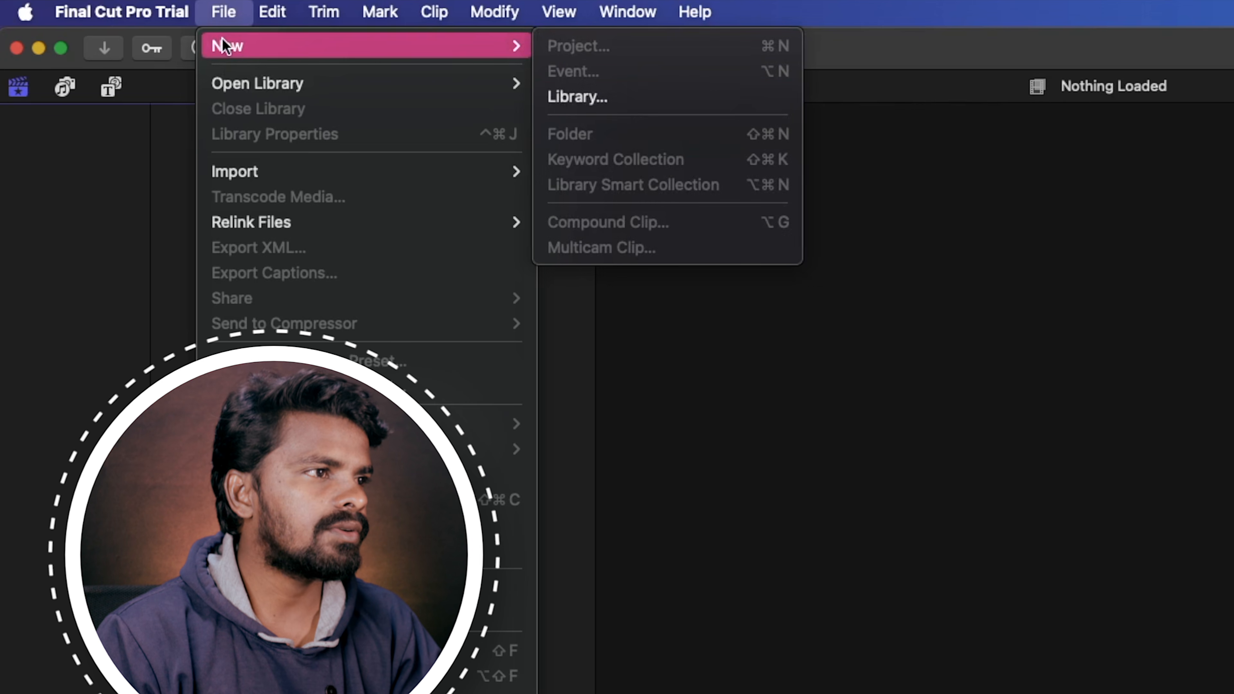
pyautogui.click(565, 96)
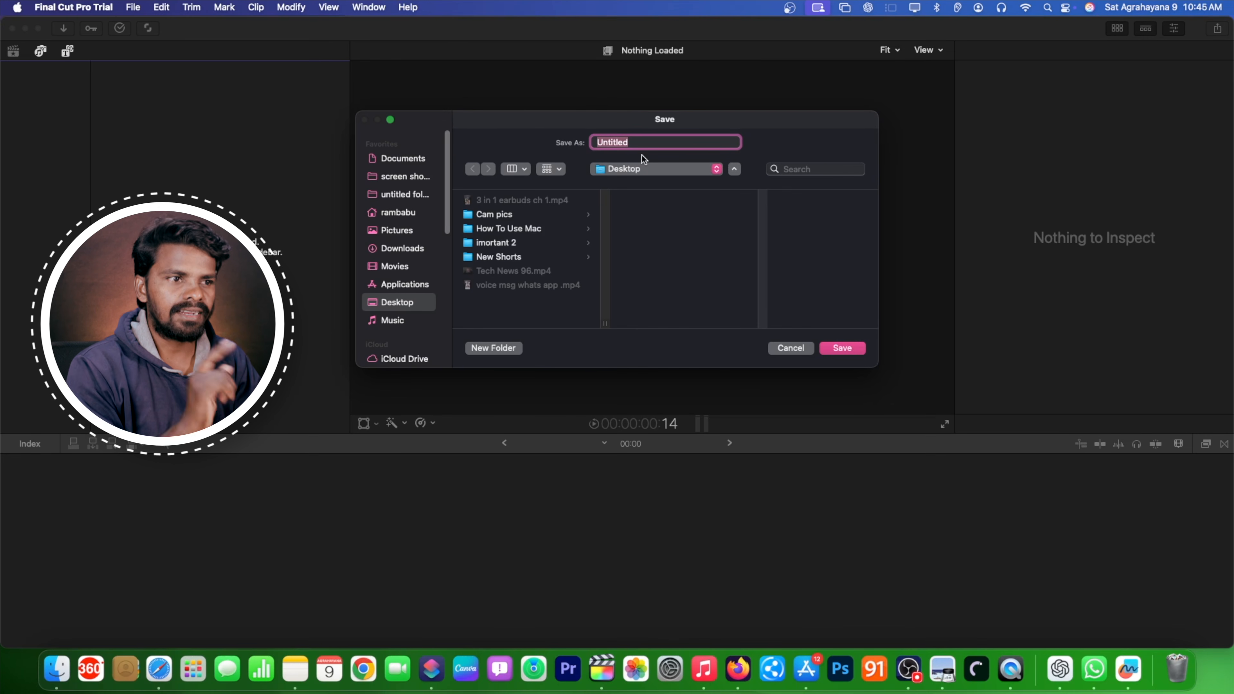
pyautogui.press('BackSpace')
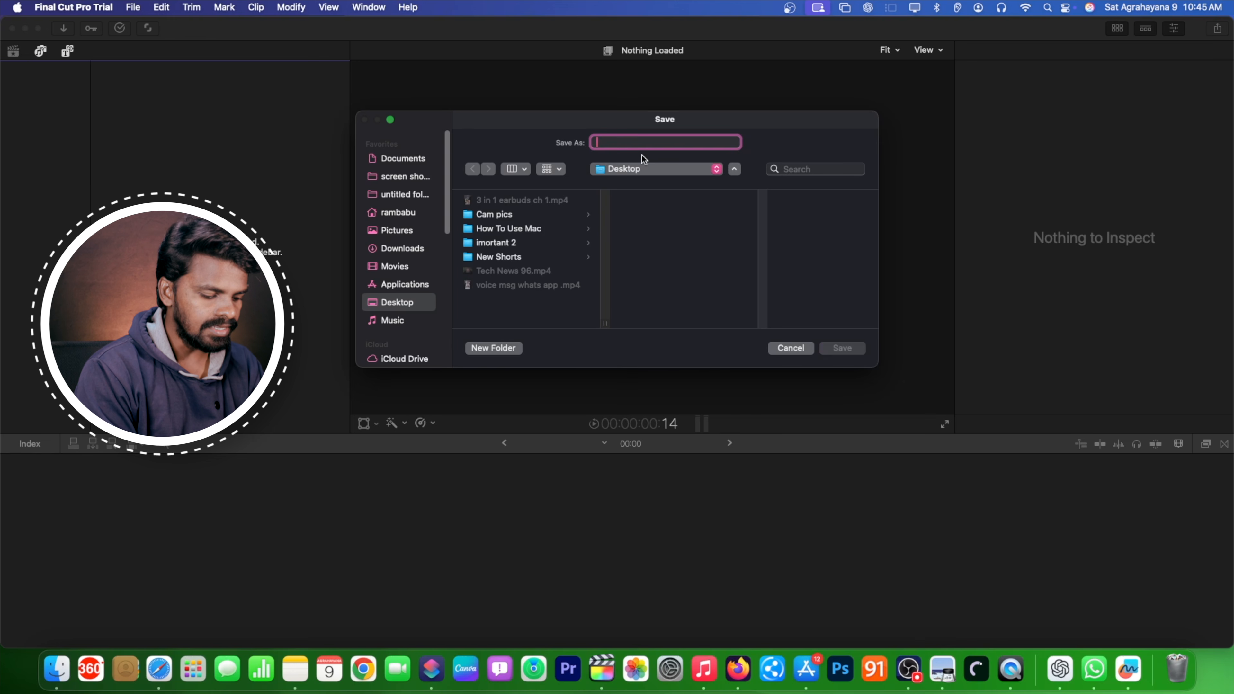
pyautogui.write('sample 2')
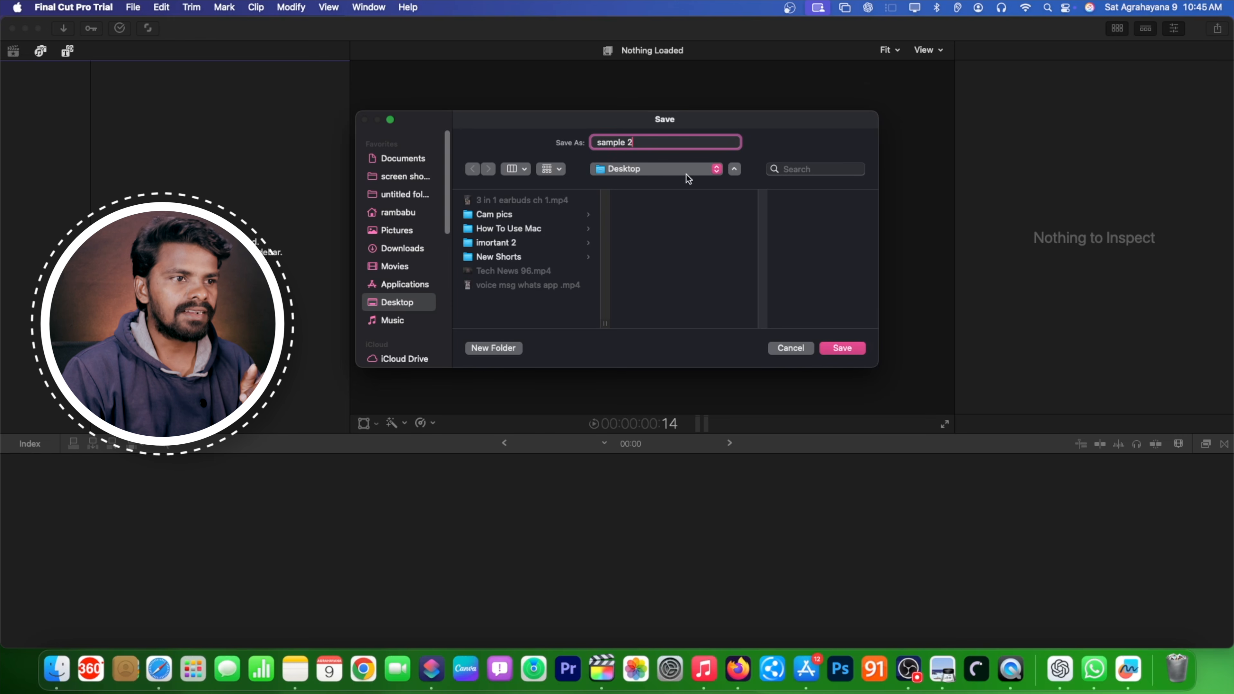
pyautogui.click(843, 348)
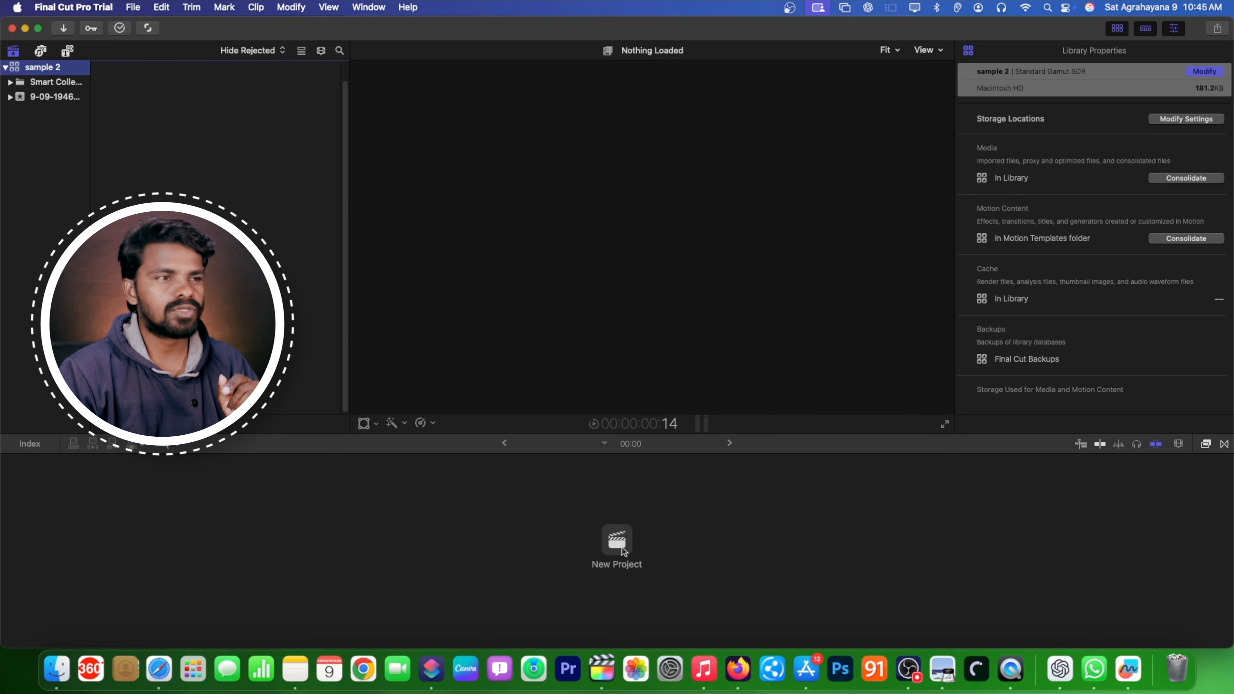
# - Start a new project in the "sample 2" library and name it "sample 2"
pyautogui.click(131, 7)
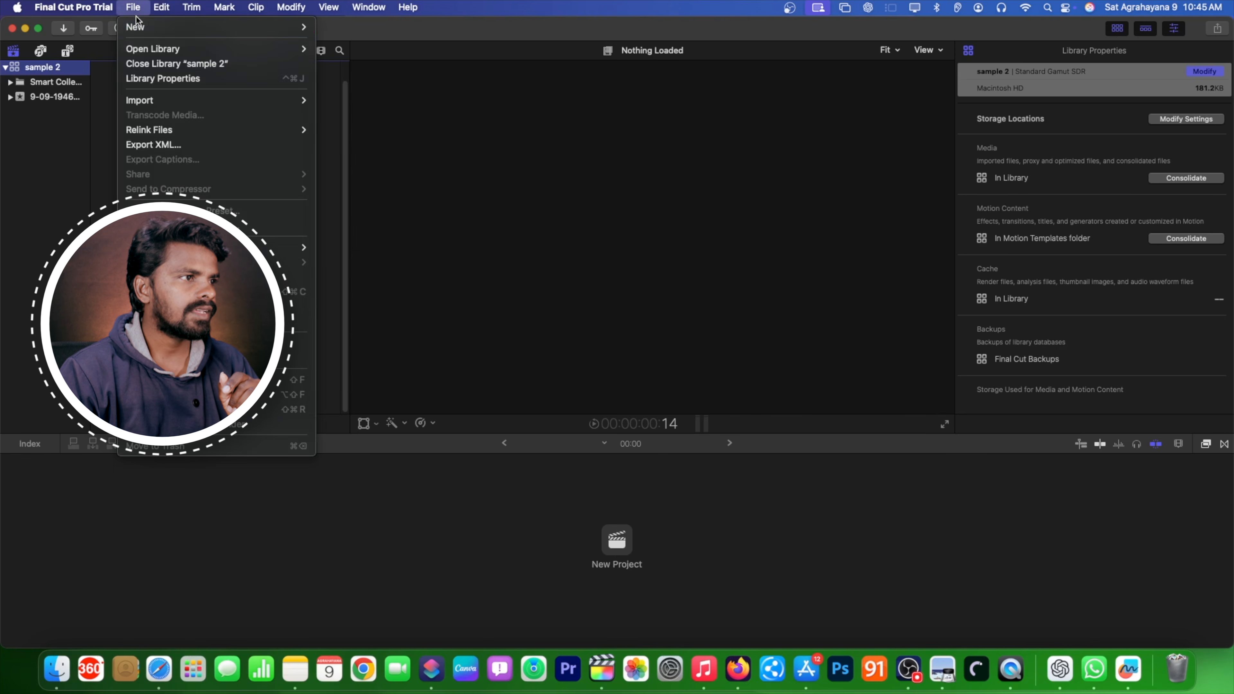
pyautogui.moveTo(141, 26)
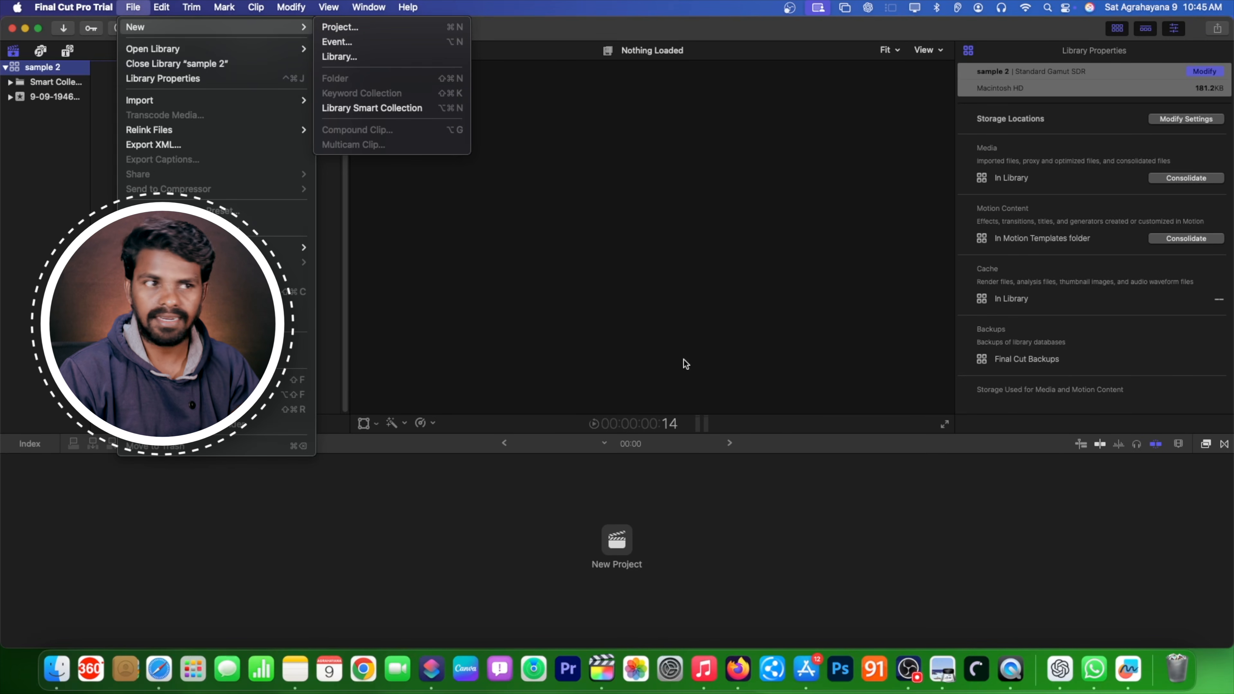
pyautogui.click(383, 29)
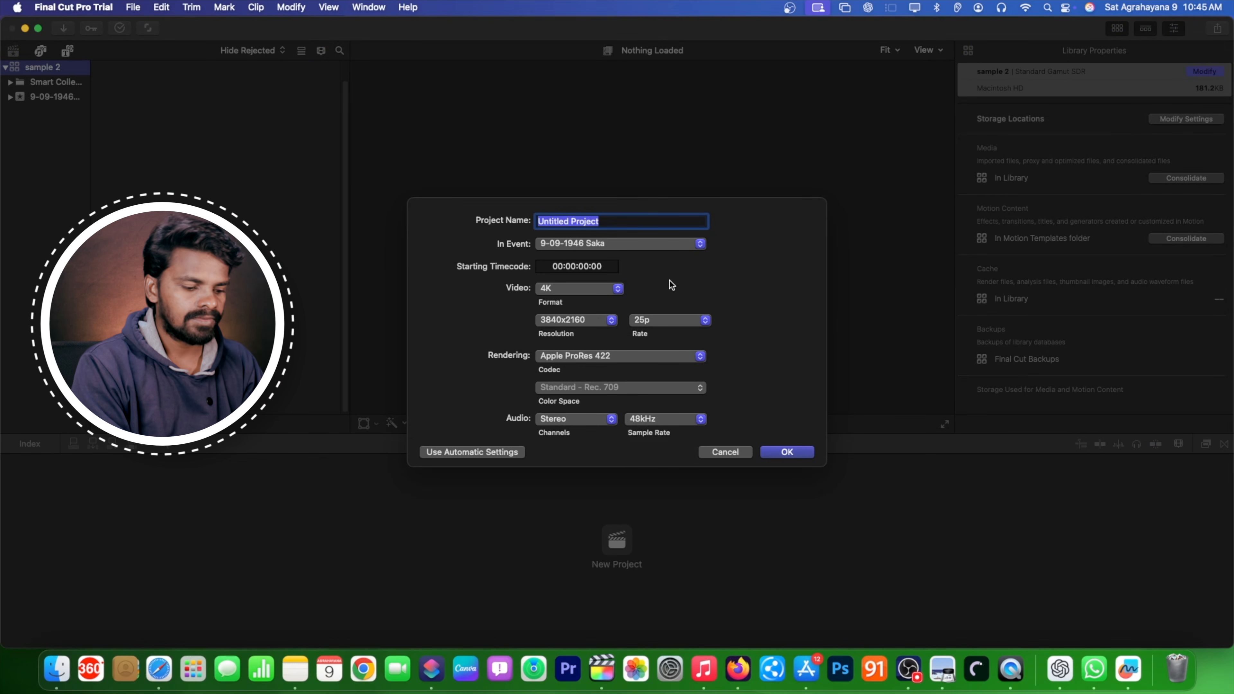
pyautogui.press('BackSpace')
pyautogui.write('sample 2')
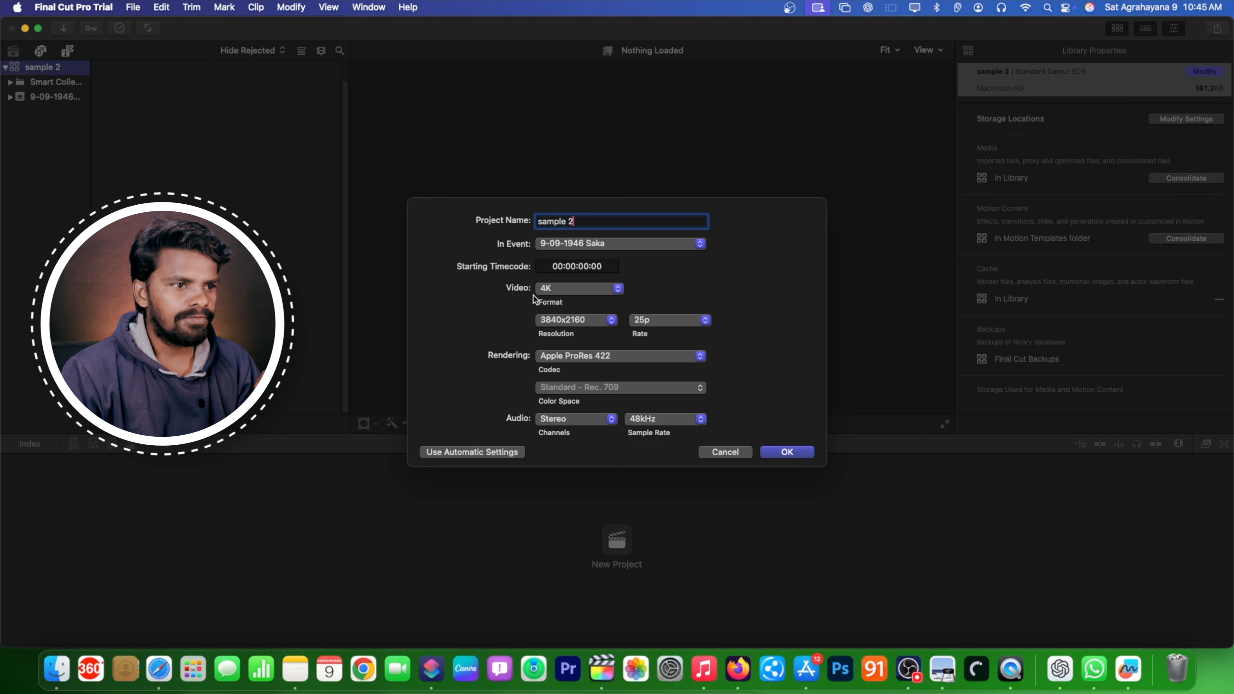
# - Try the Vertical video format for the project and return the format to 4K
pyautogui.click(583, 292)
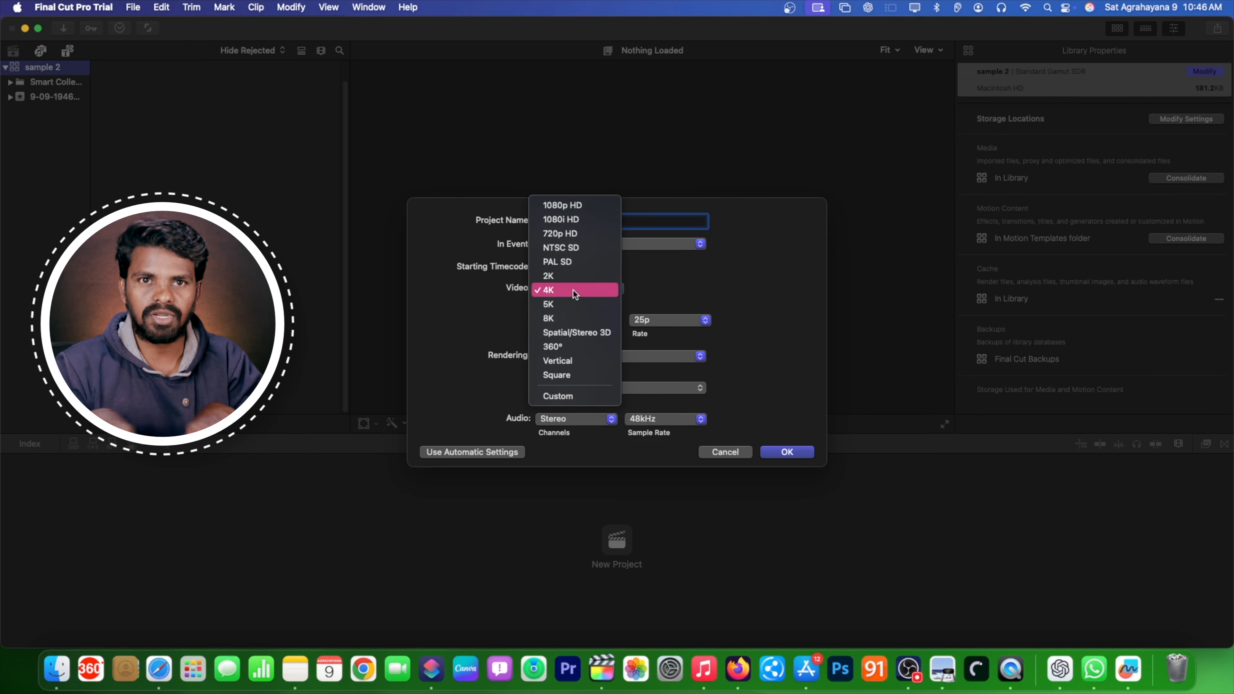
pyautogui.click(564, 365)
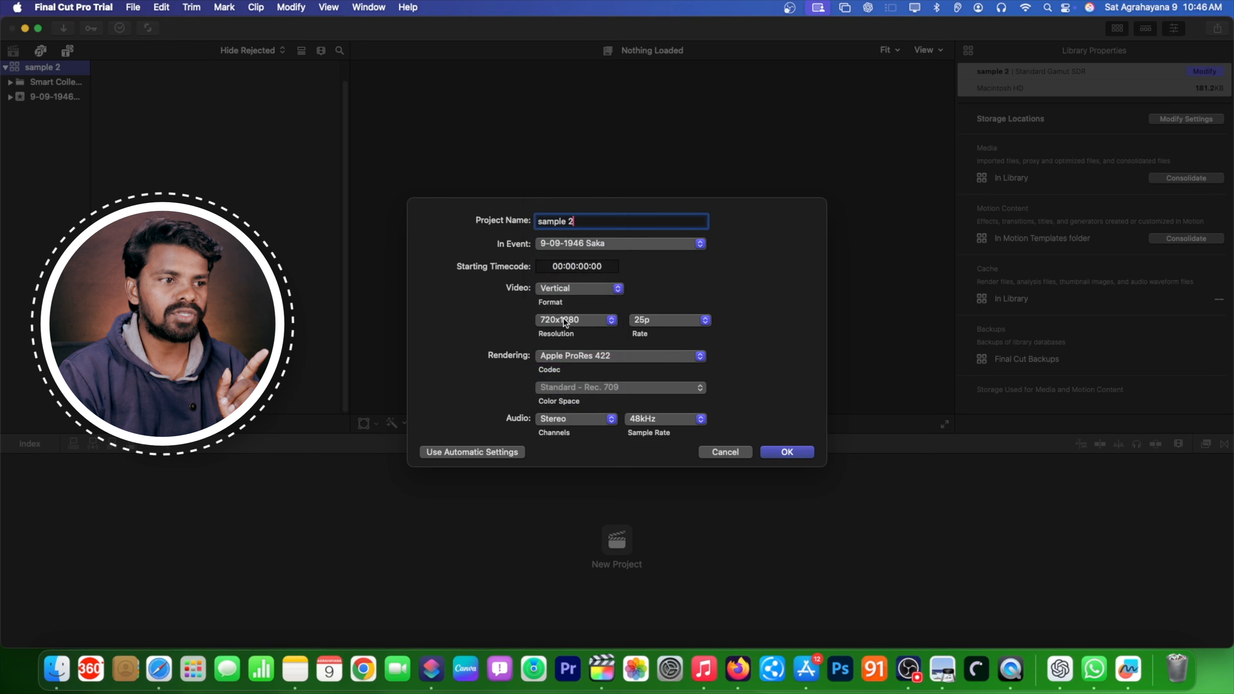
pyautogui.click(559, 289)
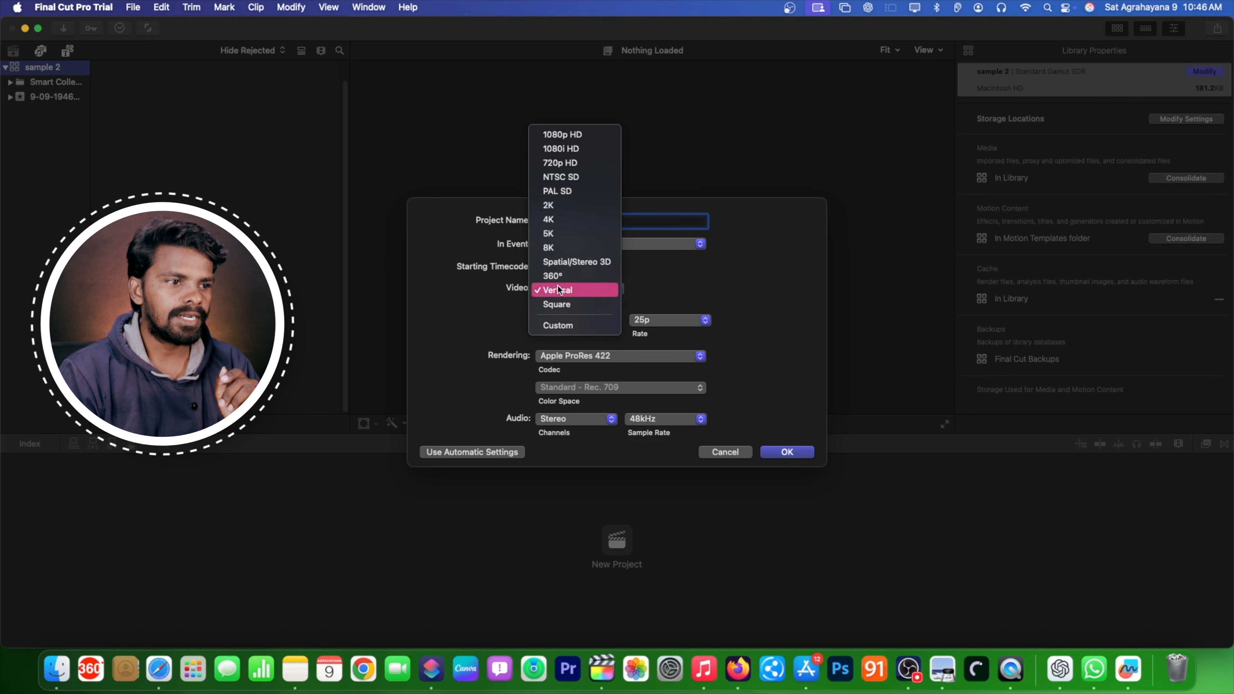
pyautogui.click(581, 285)
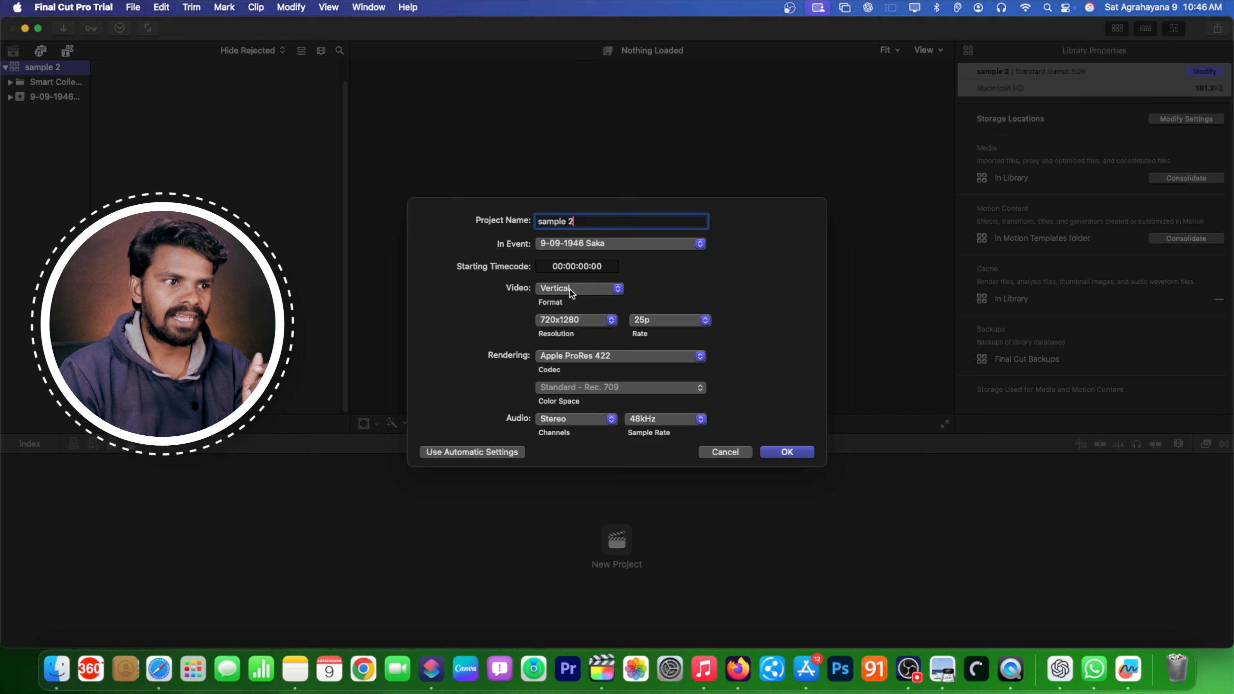
pyautogui.click(570, 290)
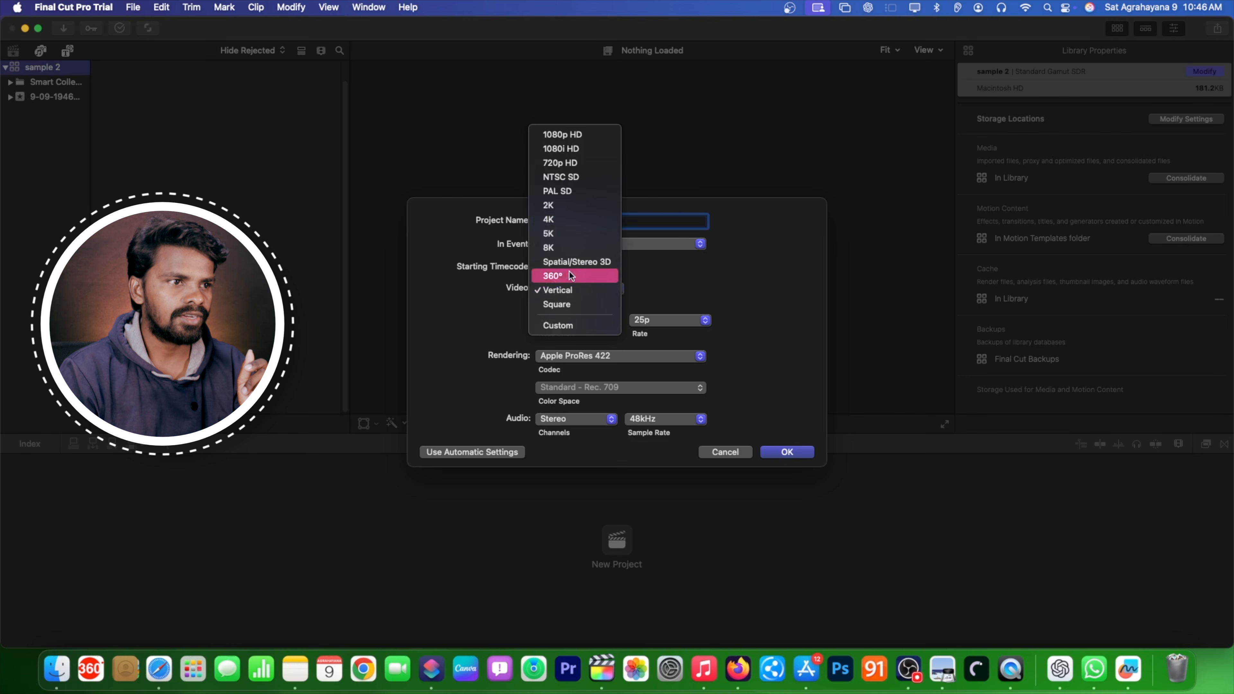
pyautogui.click(556, 219)
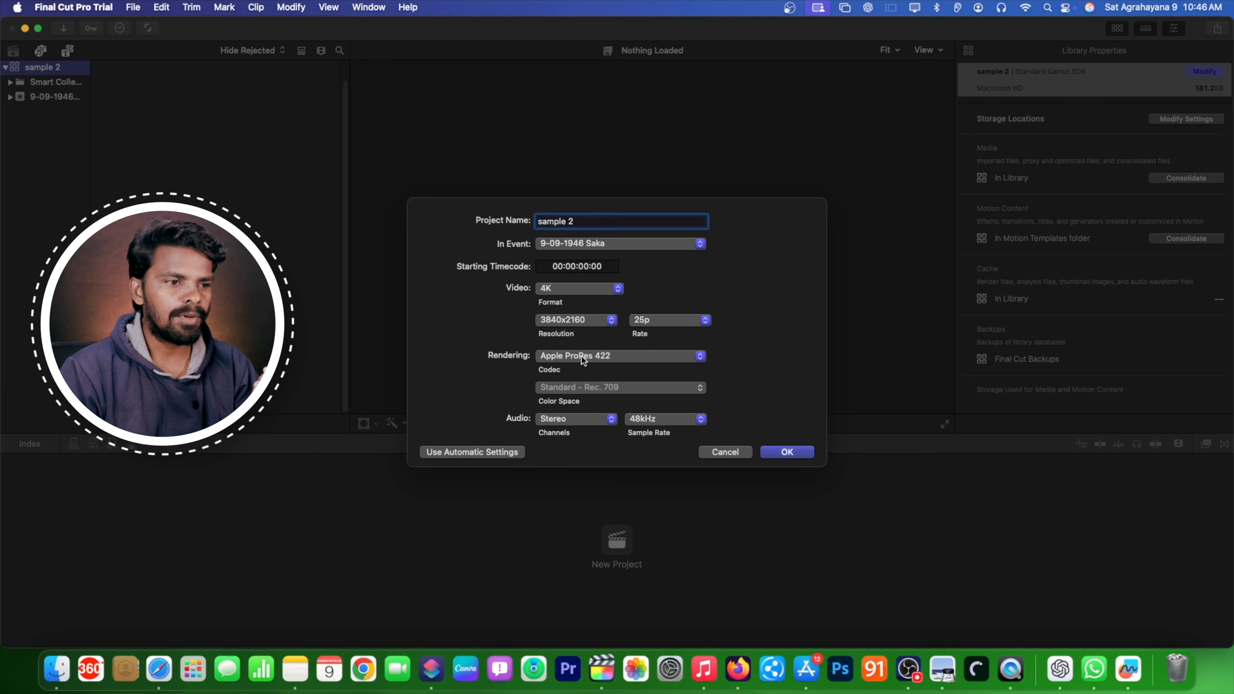
# - Choose the Apple ProRes 422 rendering codec and 48kHz audio sample rate, and create the project
pyautogui.click(610, 361)
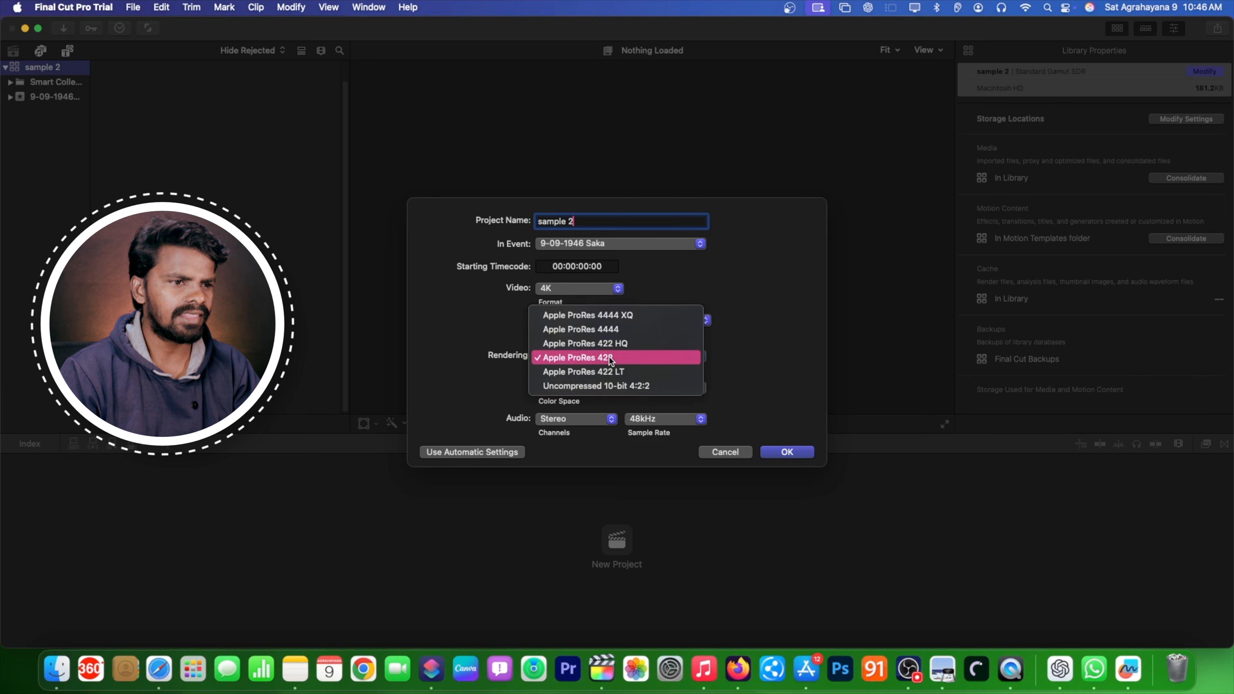
pyautogui.click(600, 360)
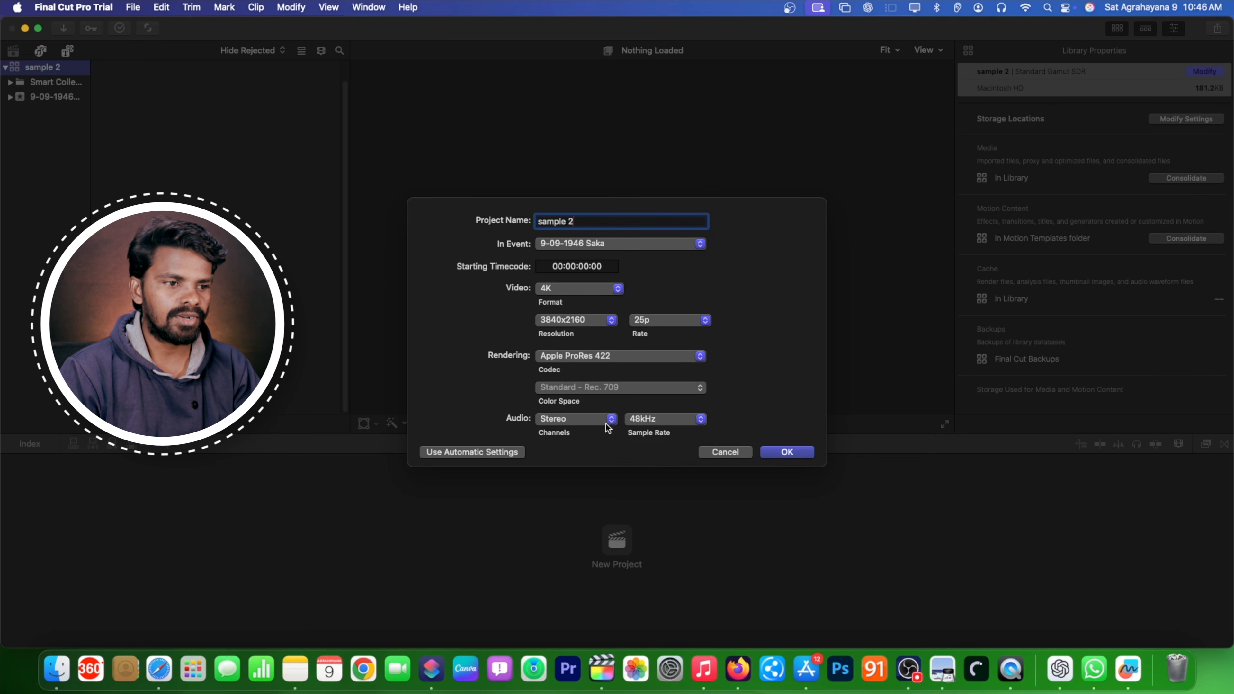
pyautogui.click(688, 421)
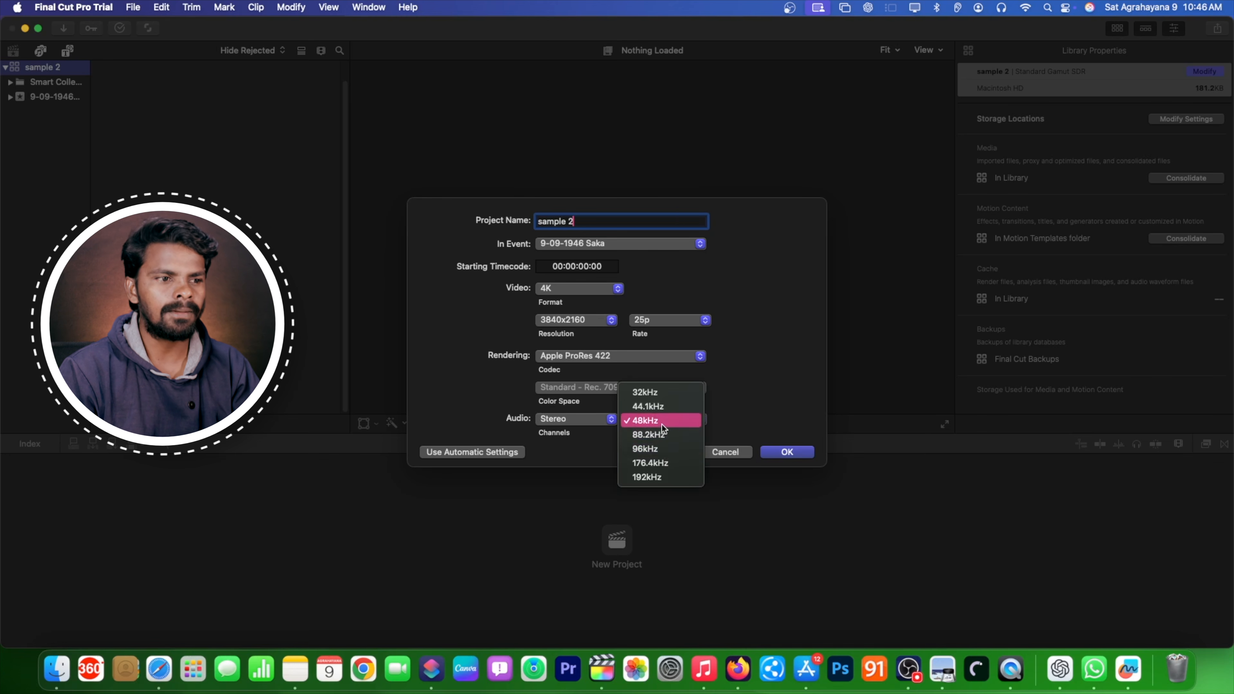
pyautogui.click(645, 422)
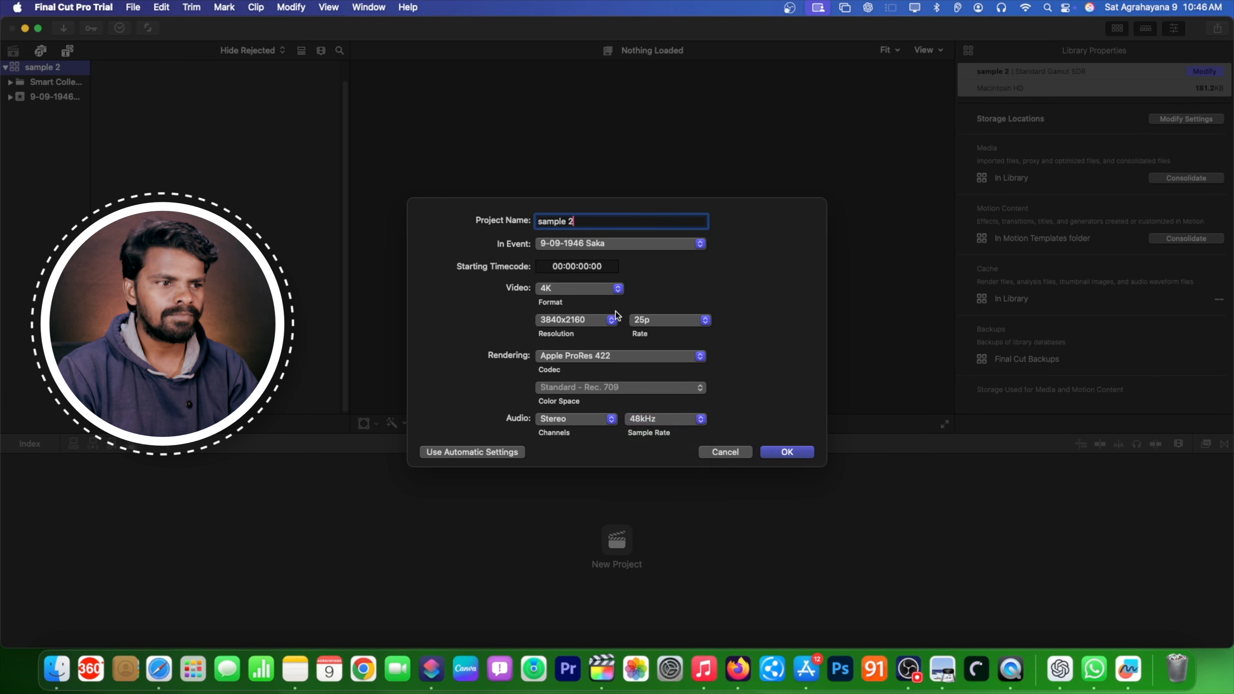
pyautogui.click(792, 451)
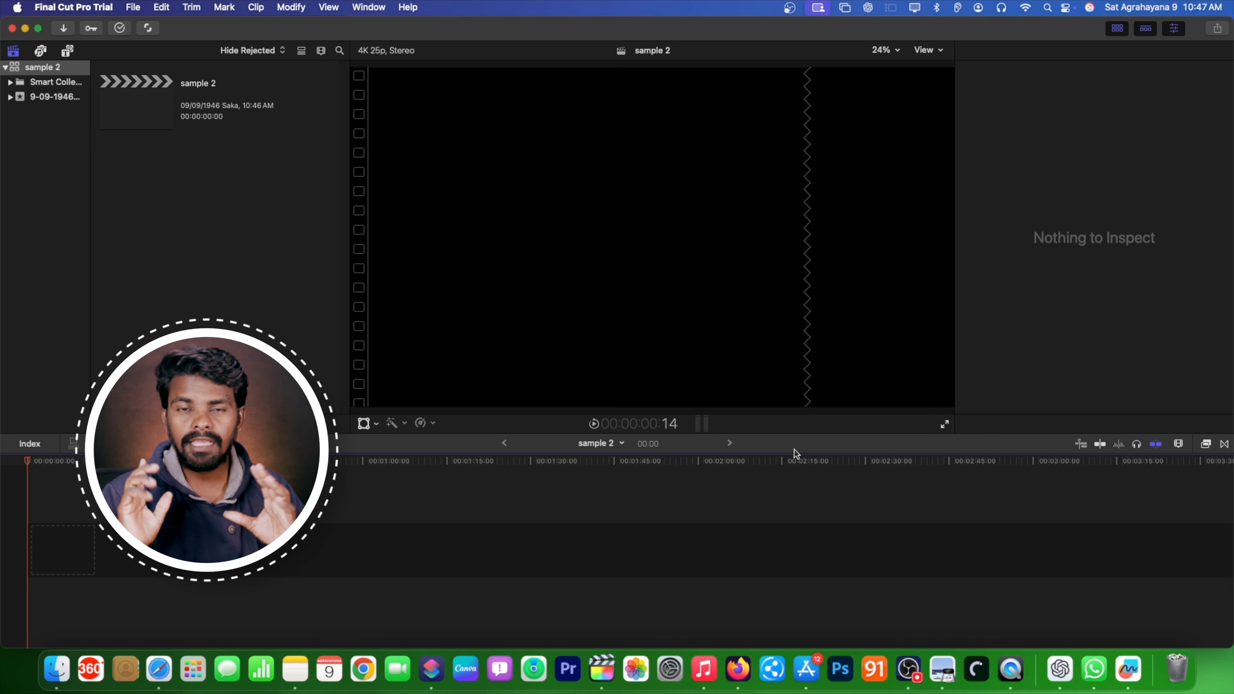
# - Close the Final Cut Pro window and move the "sample 2" library file to an open area of the desktop
pyautogui.click(13, 28)
pyautogui.moveTo(1105, 37); pyautogui.dragTo(1010, 116)
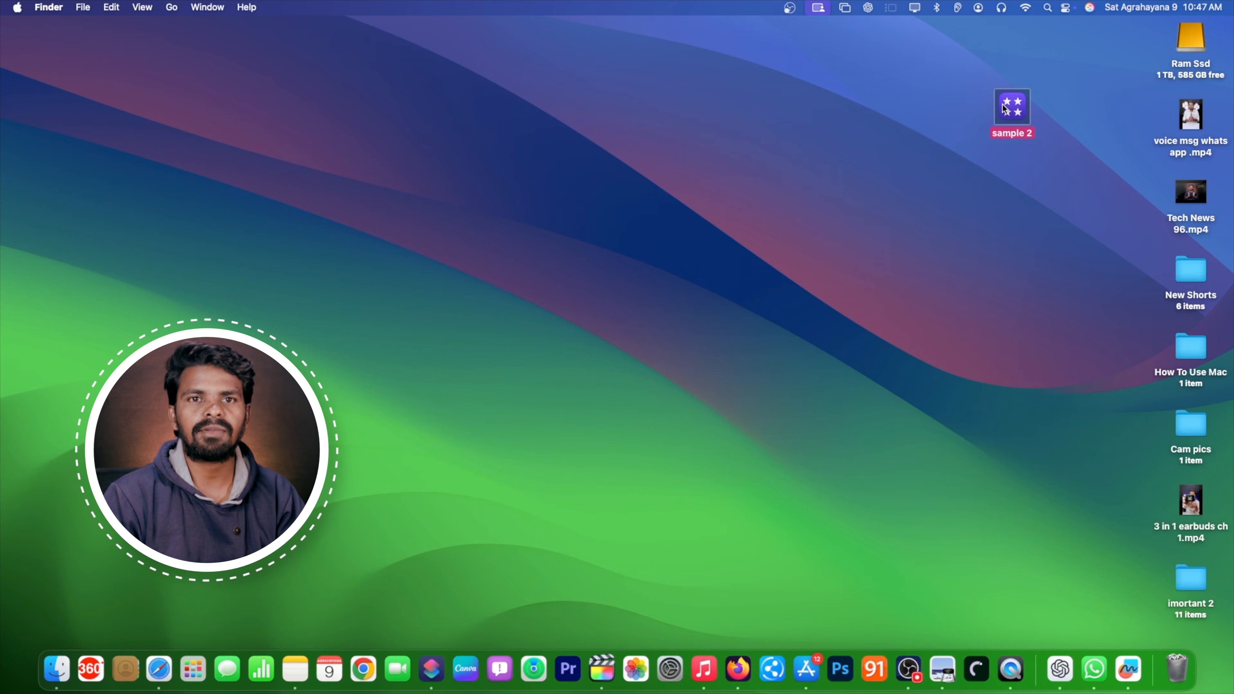
pyautogui.moveTo(1005, 108); pyautogui.dragTo(937, 130)
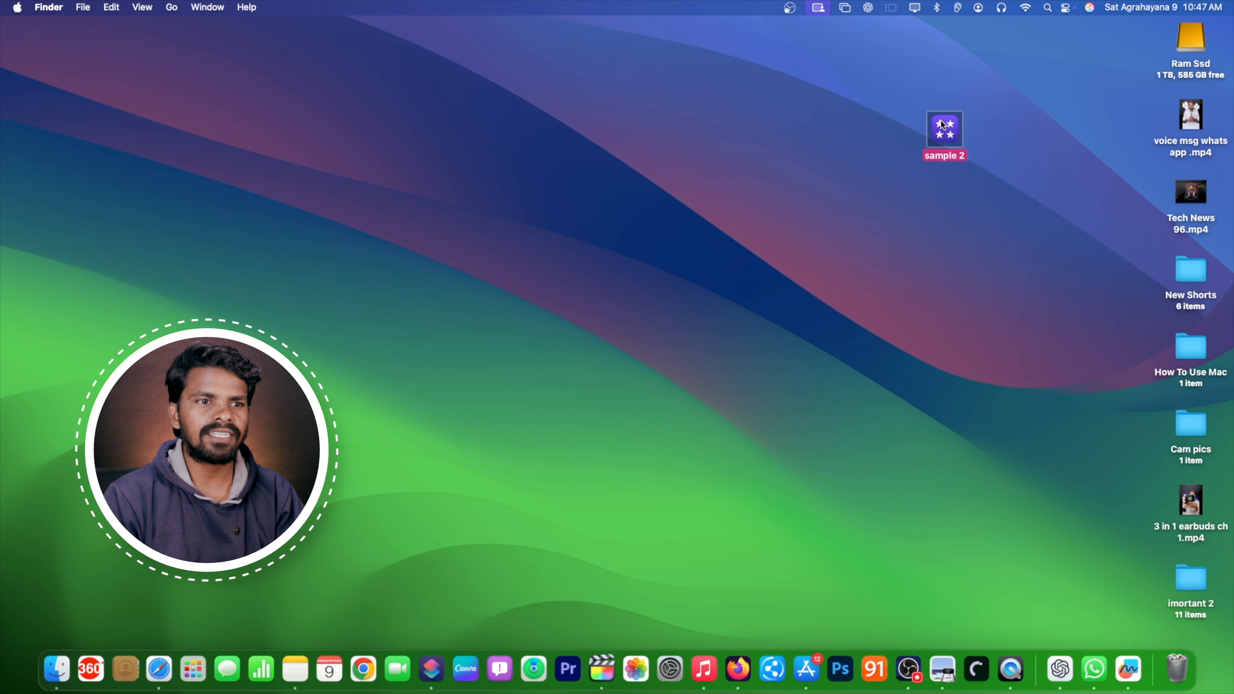
pyautogui.rightClick(943, 125)
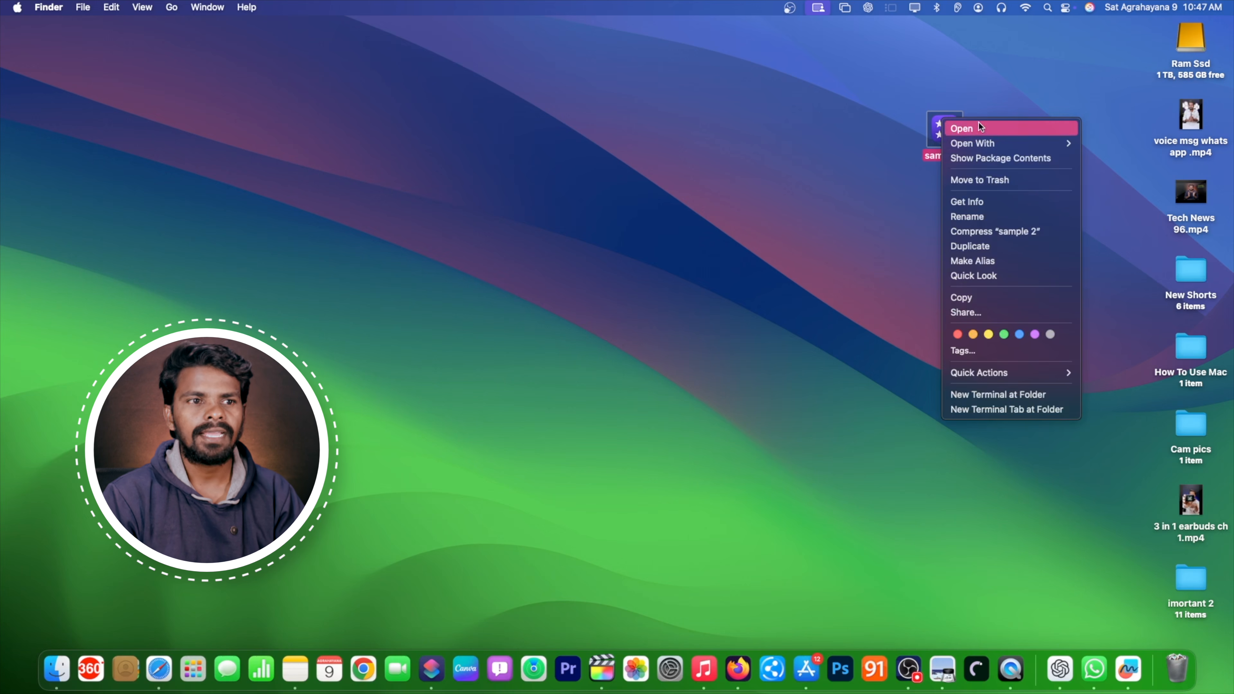
pyautogui.click(898, 125)
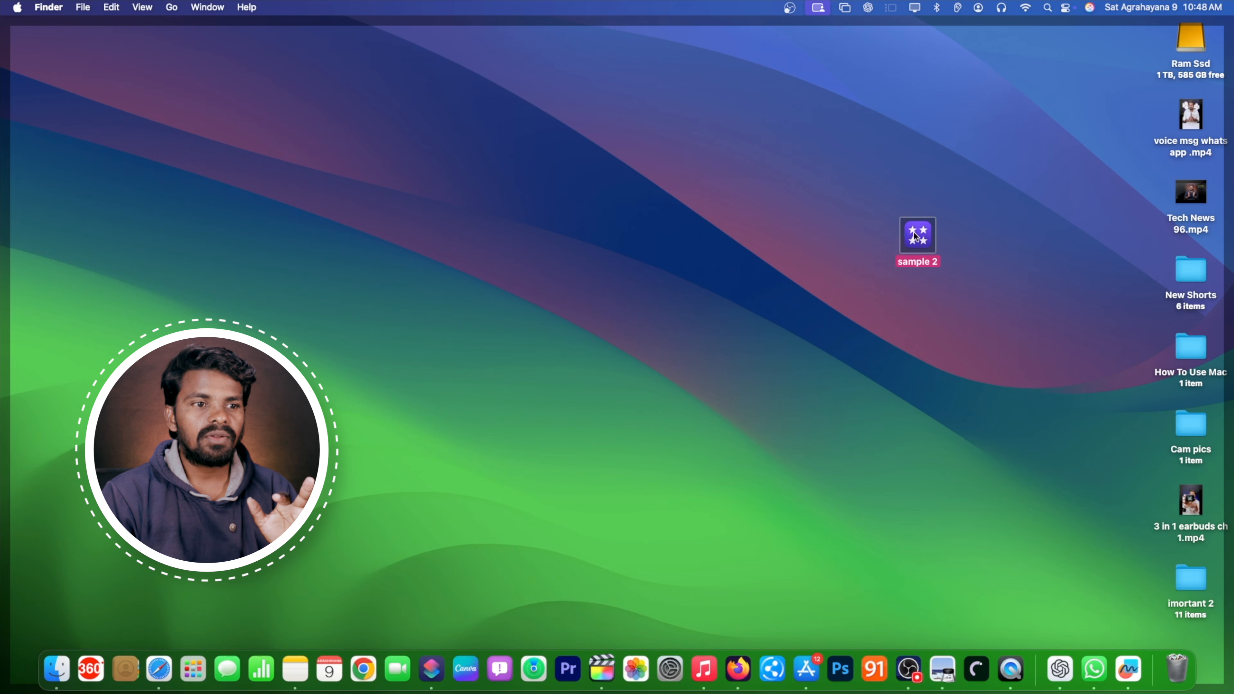
pyautogui.moveTo(920, 237); pyautogui.dragTo(970, 229)
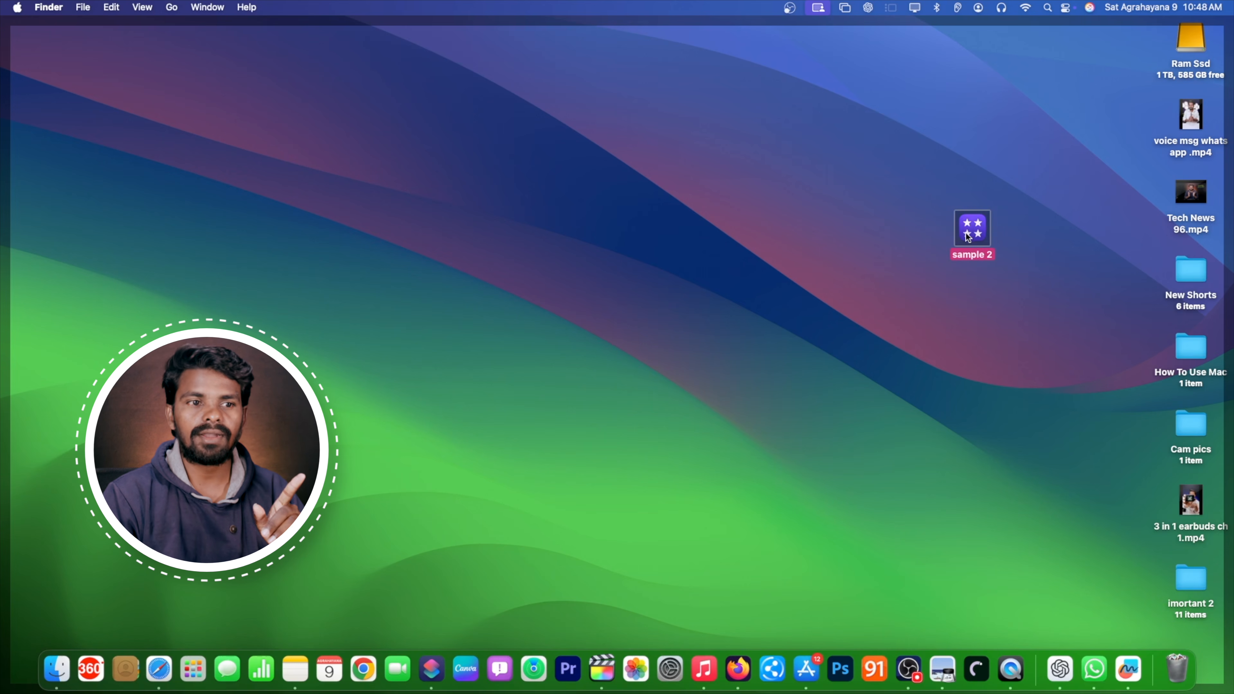
pyautogui.moveTo(968, 237); pyautogui.dragTo(890, 141)
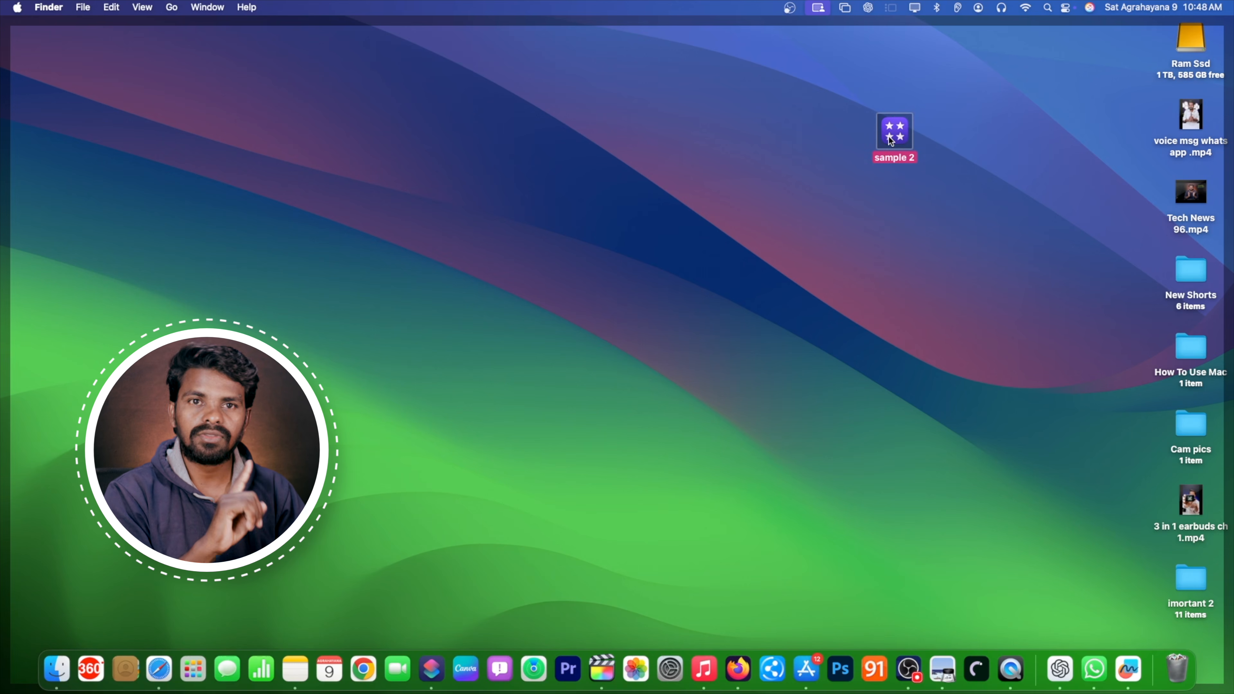
pyautogui.moveTo(892, 136); pyautogui.dragTo(945, 166)
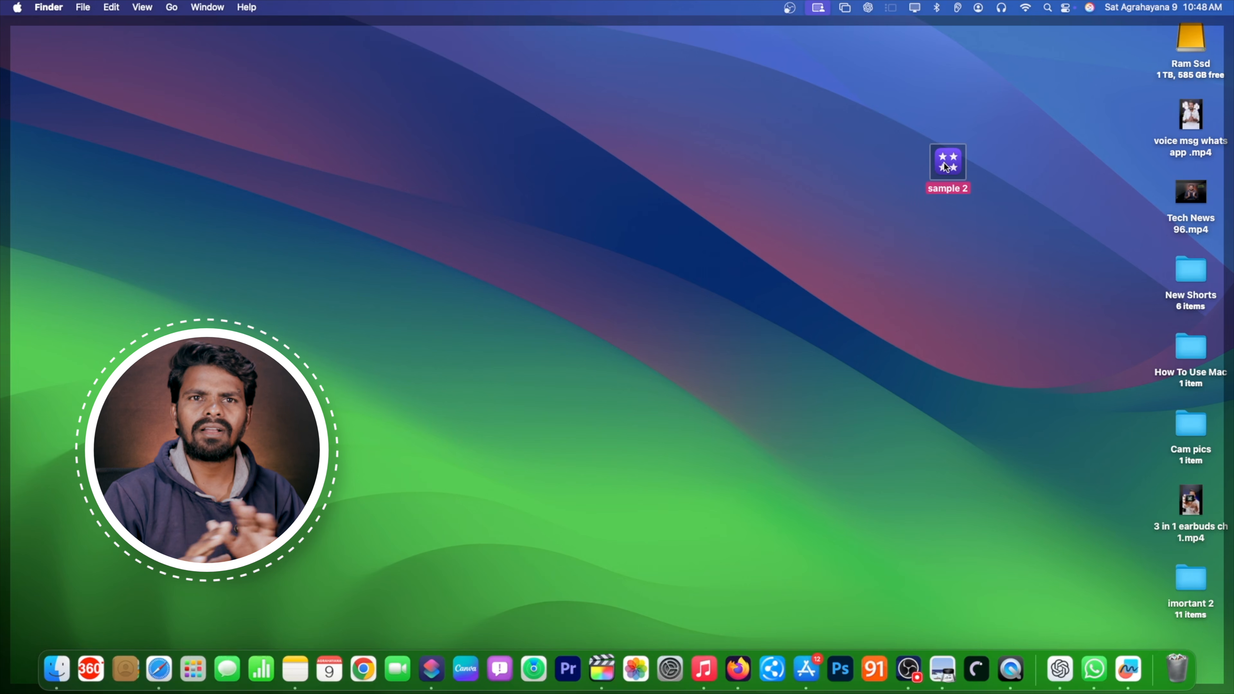
pyautogui.moveTo(945, 166); pyautogui.dragTo(995, 64)
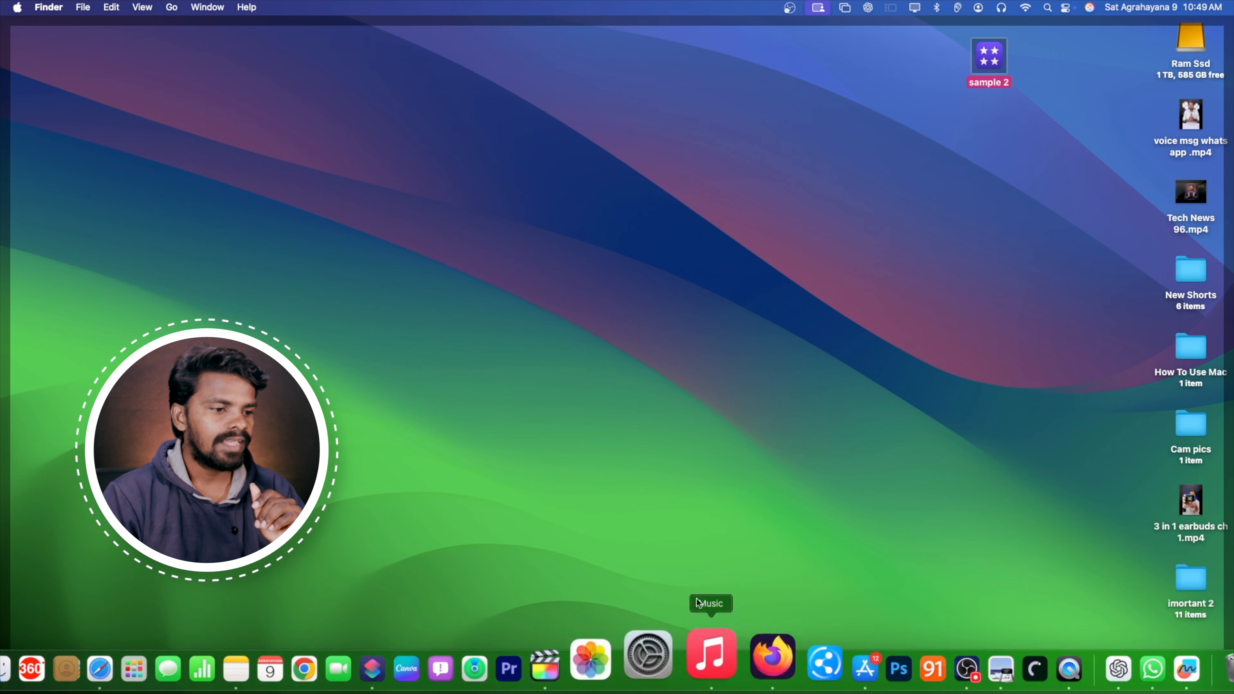
# - Switch back to Final Cut Pro and select the "sample 2" project inside the library's 9-09-1946 event
pyautogui.click(607, 680)
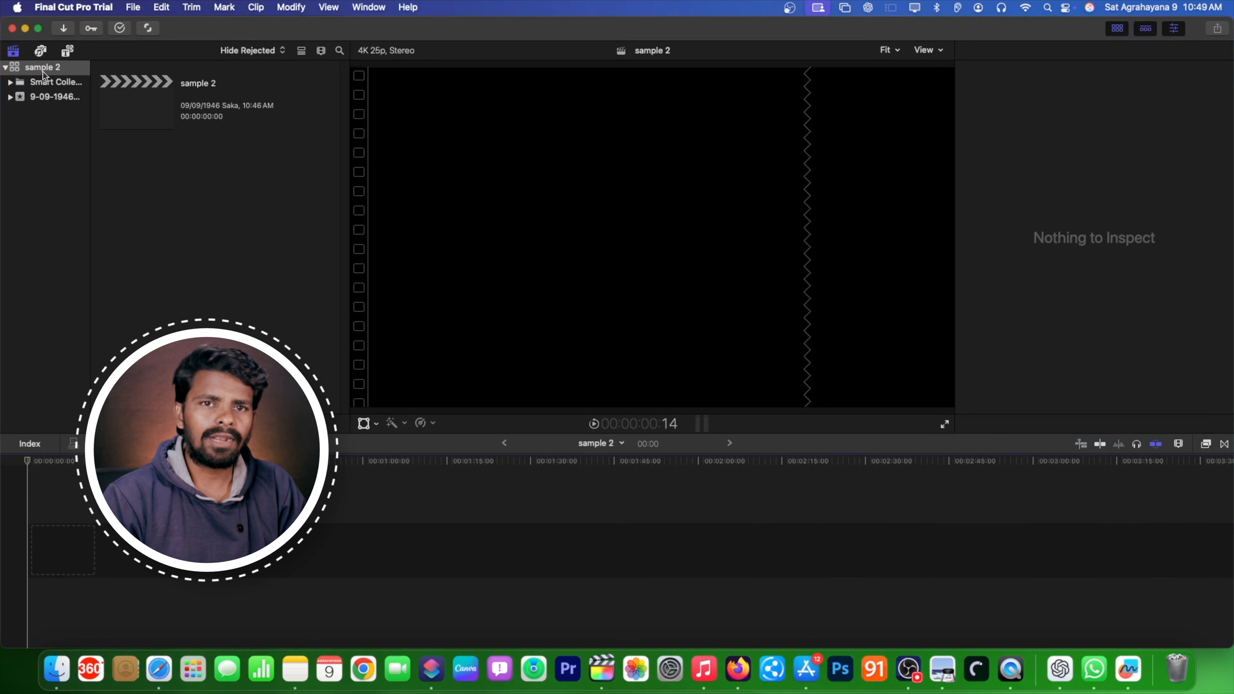
pyautogui.click(132, 94)
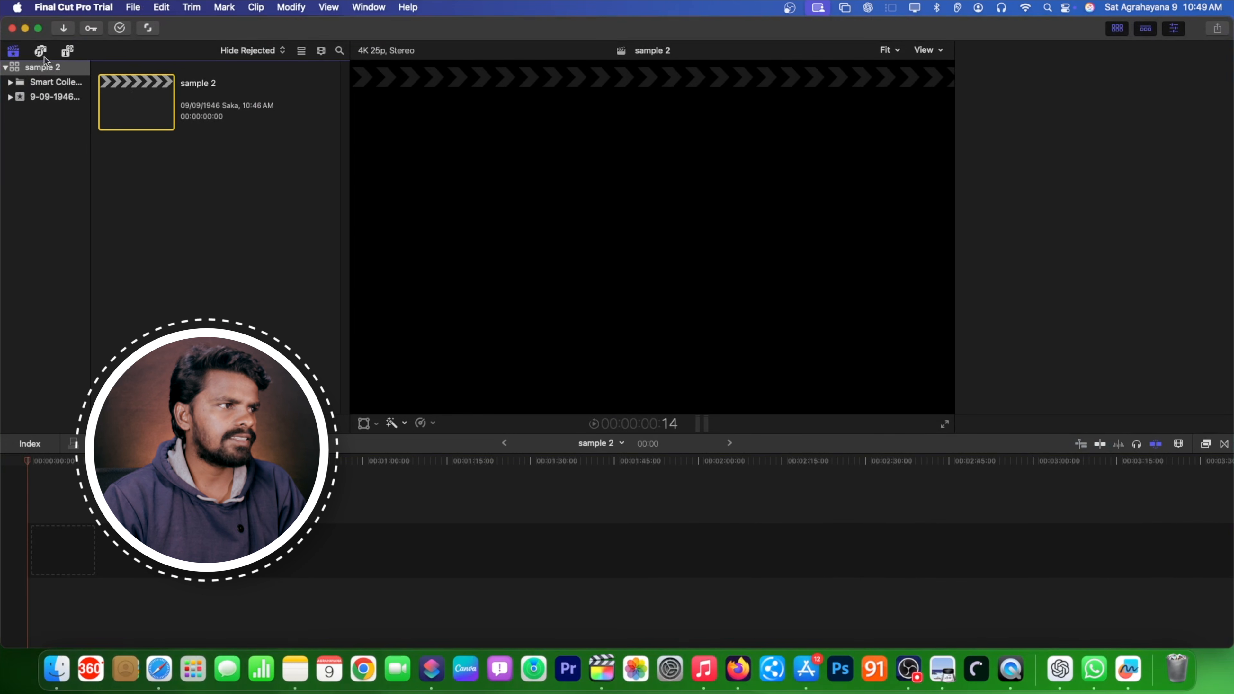
pyautogui.click(37, 69)
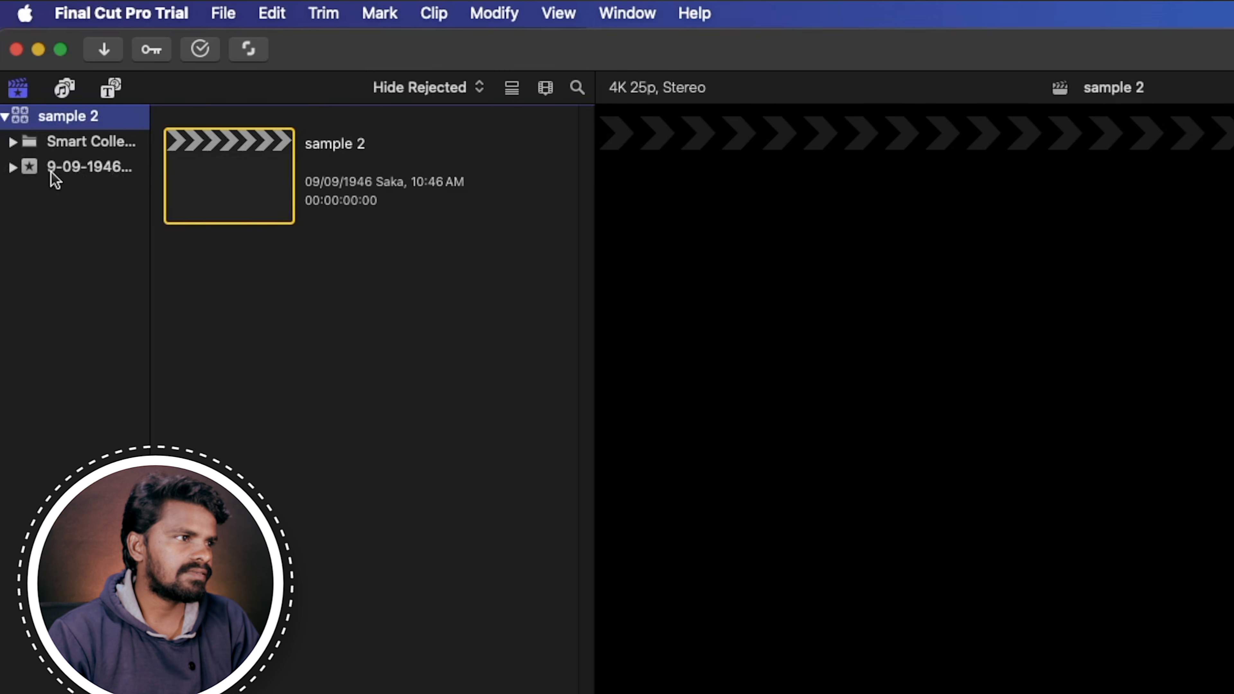
pyautogui.click(78, 168)
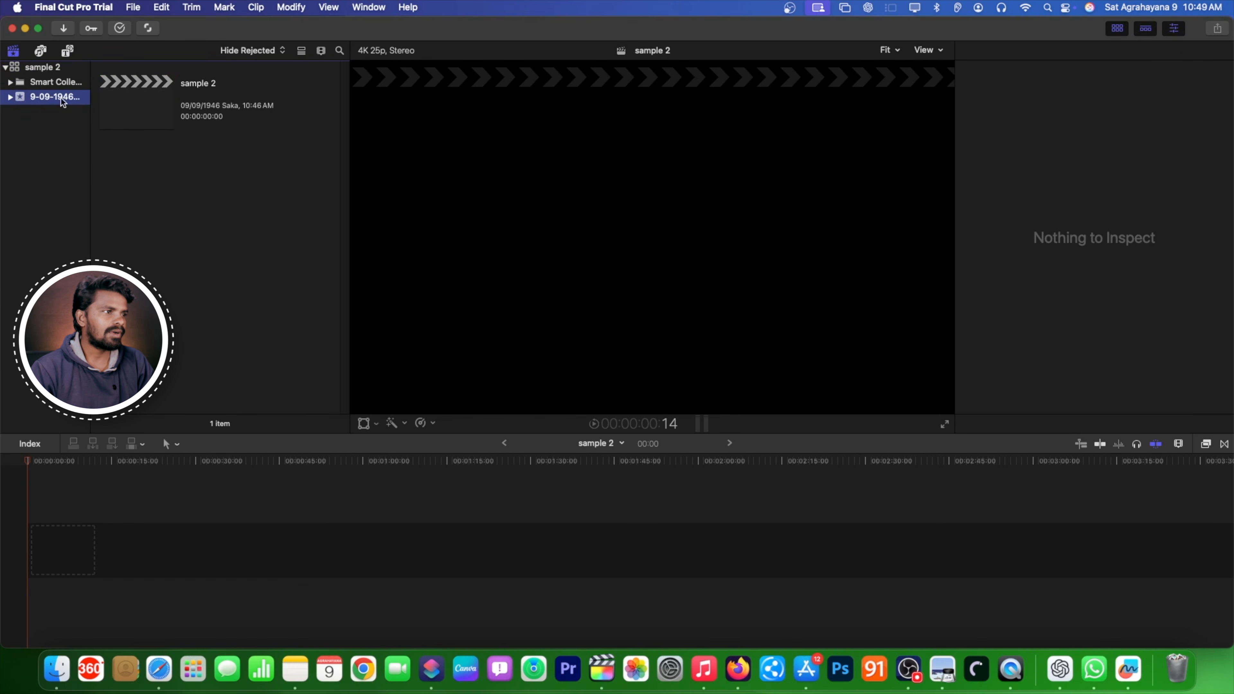
pyautogui.click(124, 103)
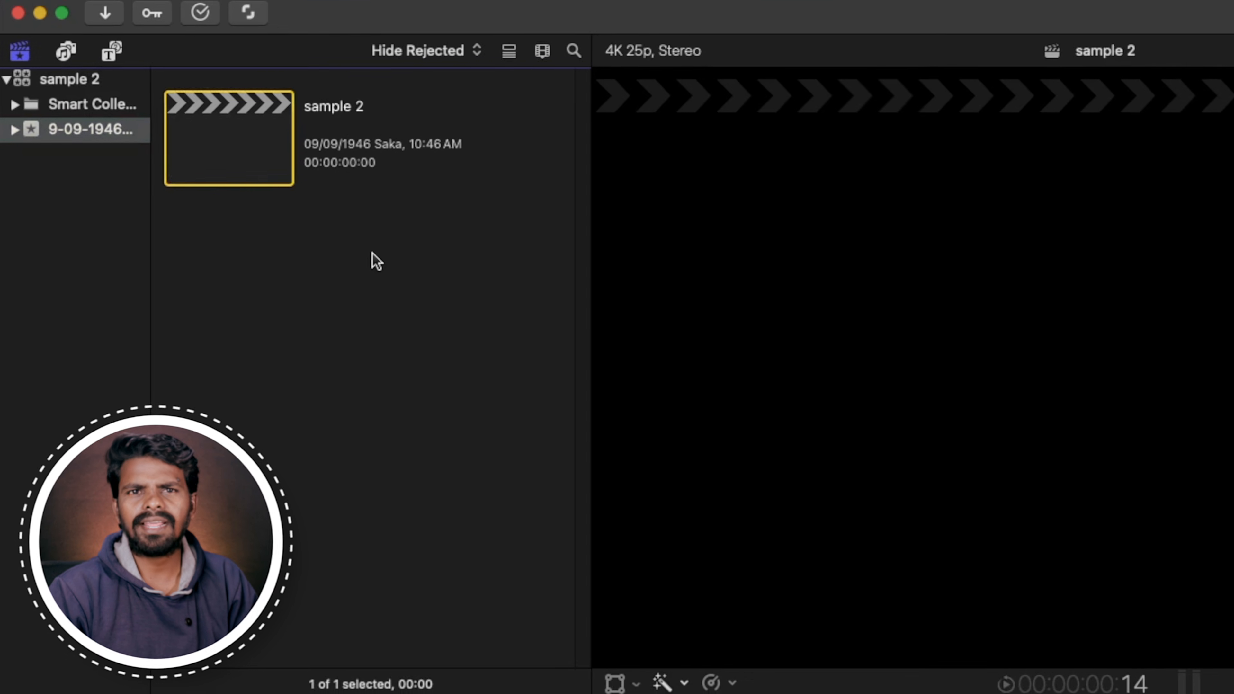
# - Open the media import window for the 9-09-1946 event
pyautogui.rightClick(281, 323)
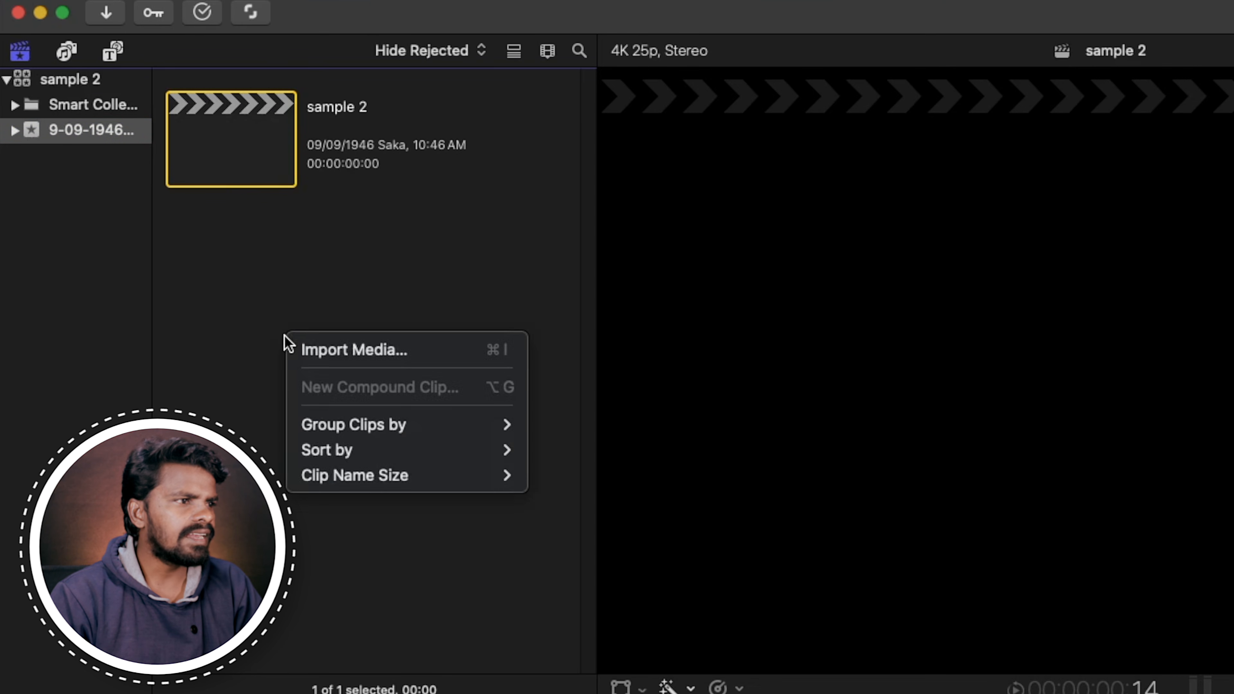
pyautogui.click(285, 343)
pyautogui.rightClick(290, 336)
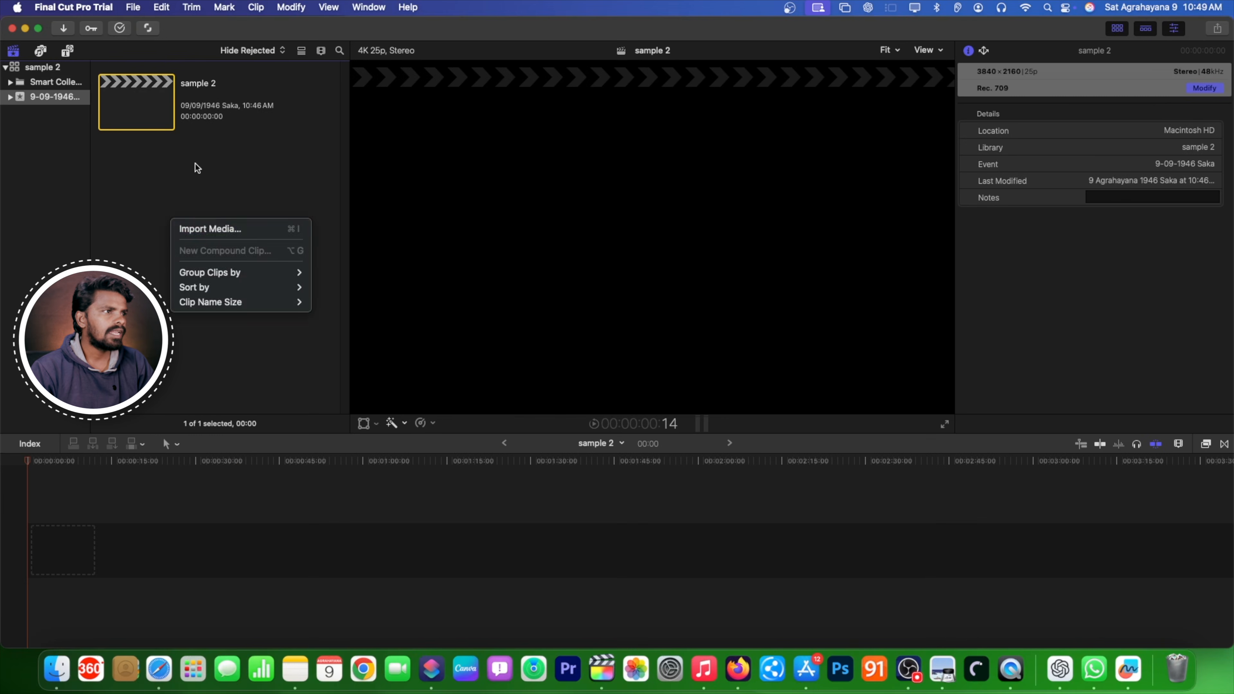
pyautogui.press('Escape')
pyautogui.click(127, 6)
pyautogui.moveTo(144, 100)
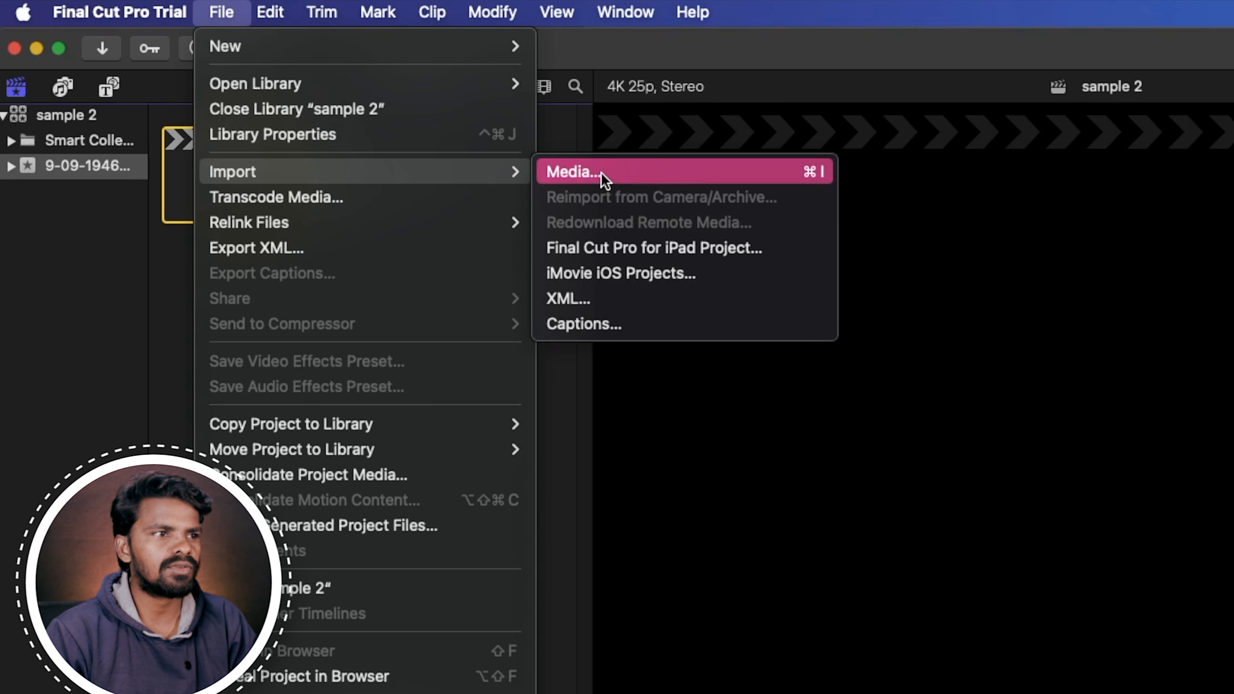
pyautogui.click(165, 356)
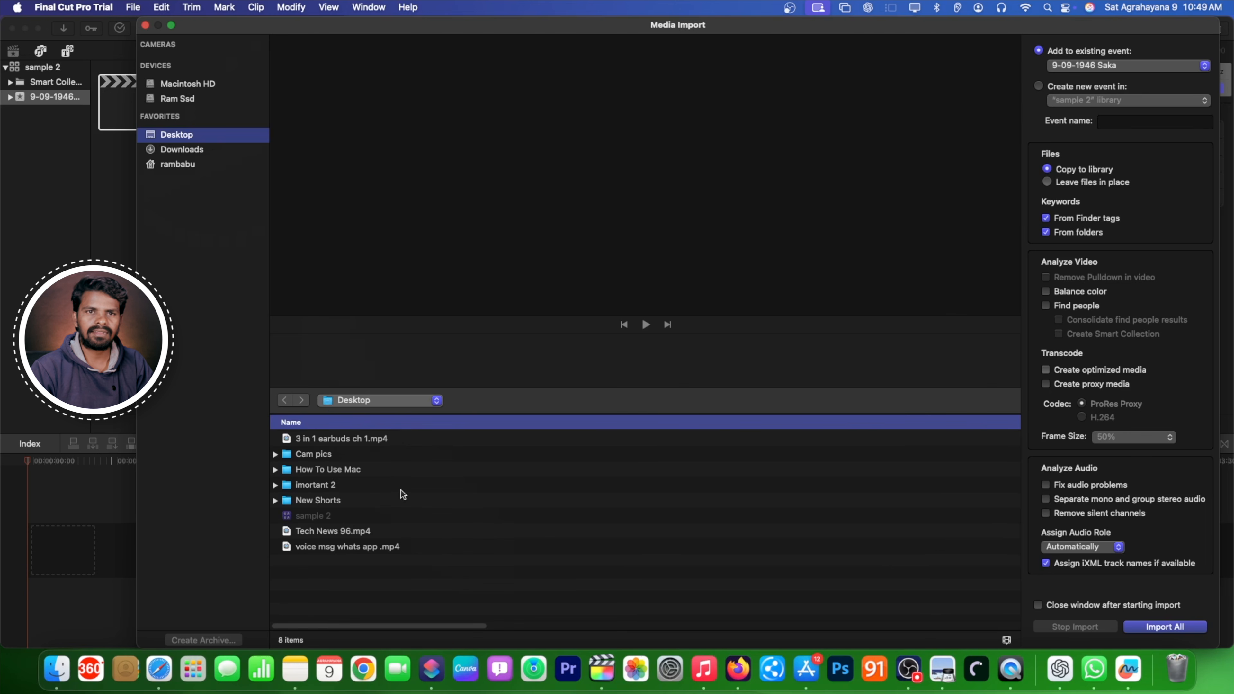
# - Preview the Desktop videos, import "Tech News 96.mp4" into the existing 9-09-1946 event, and close the import window
pyautogui.click(352, 540)
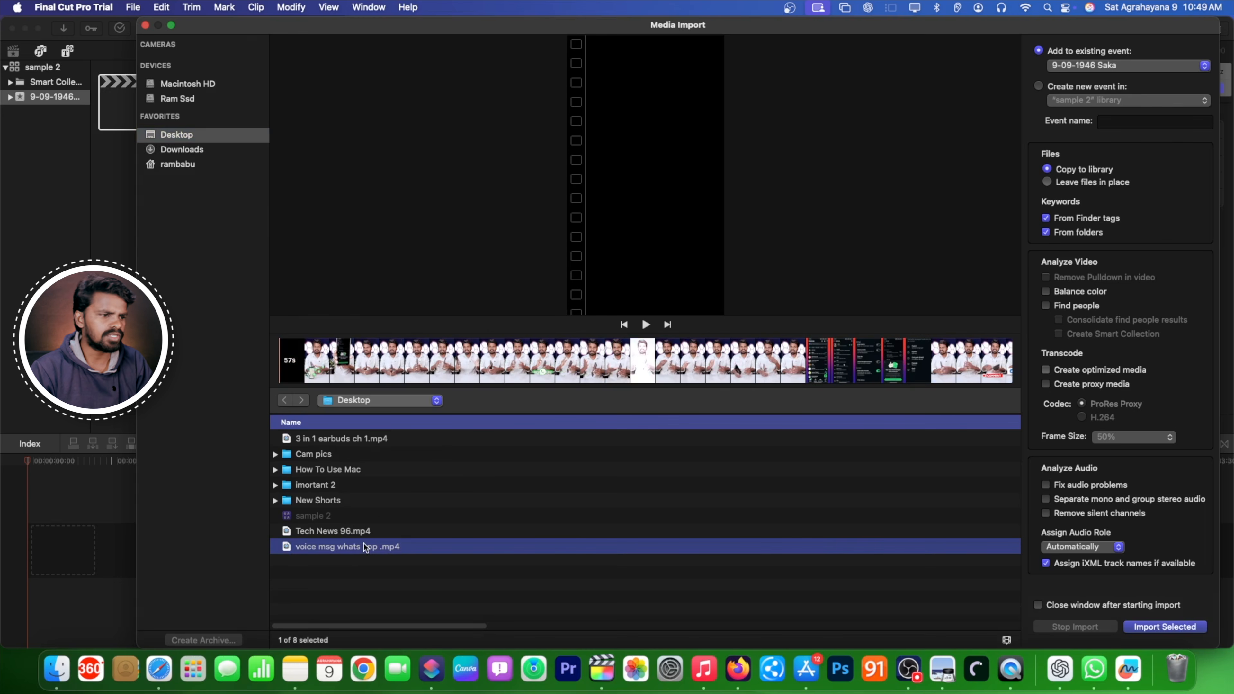
pyautogui.click(360, 530)
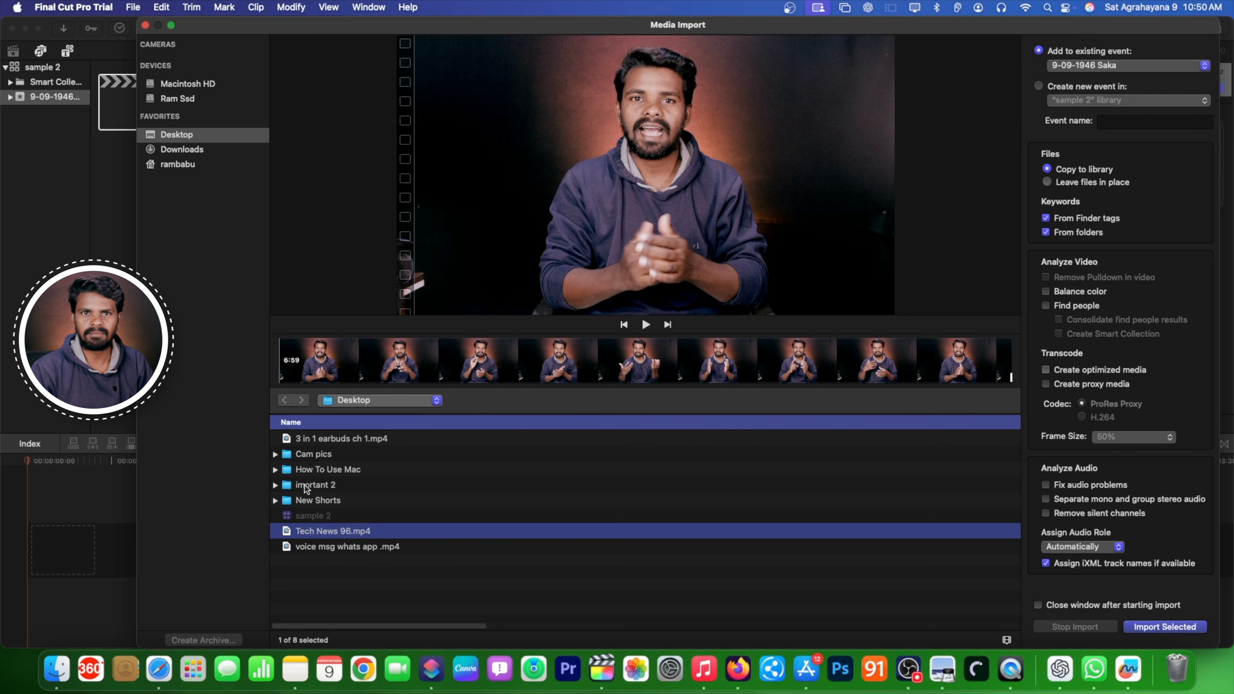
pyautogui.click(275, 500)
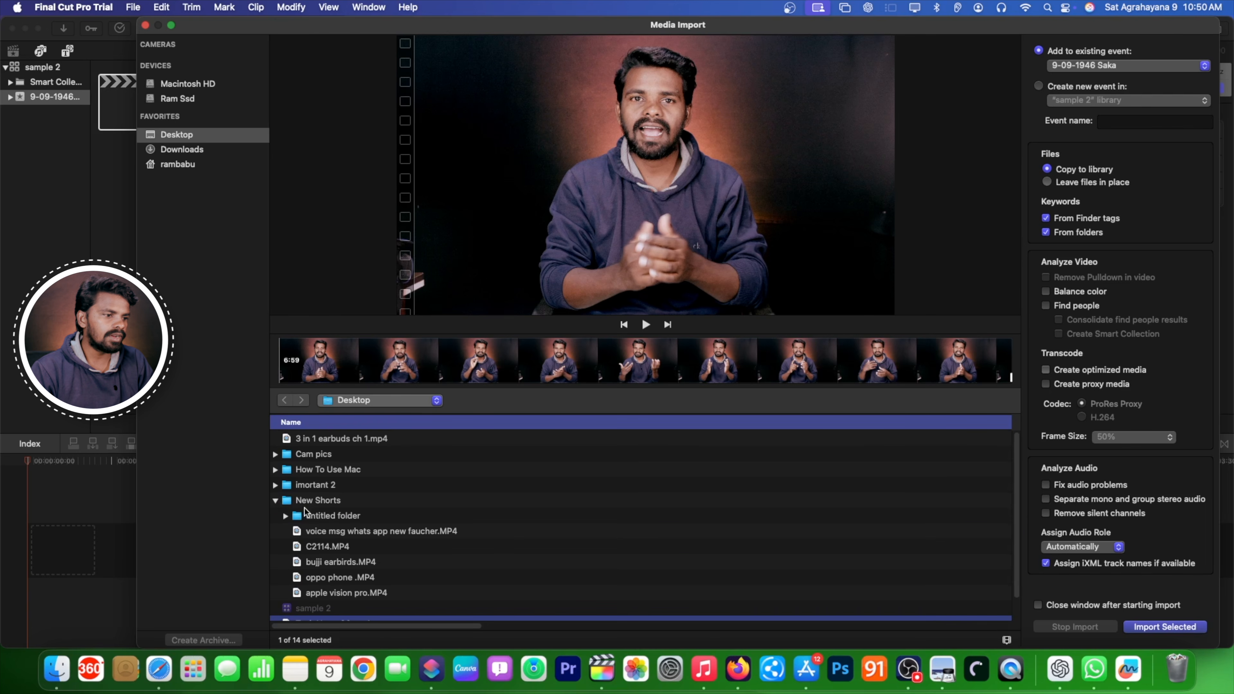
pyautogui.click(275, 501)
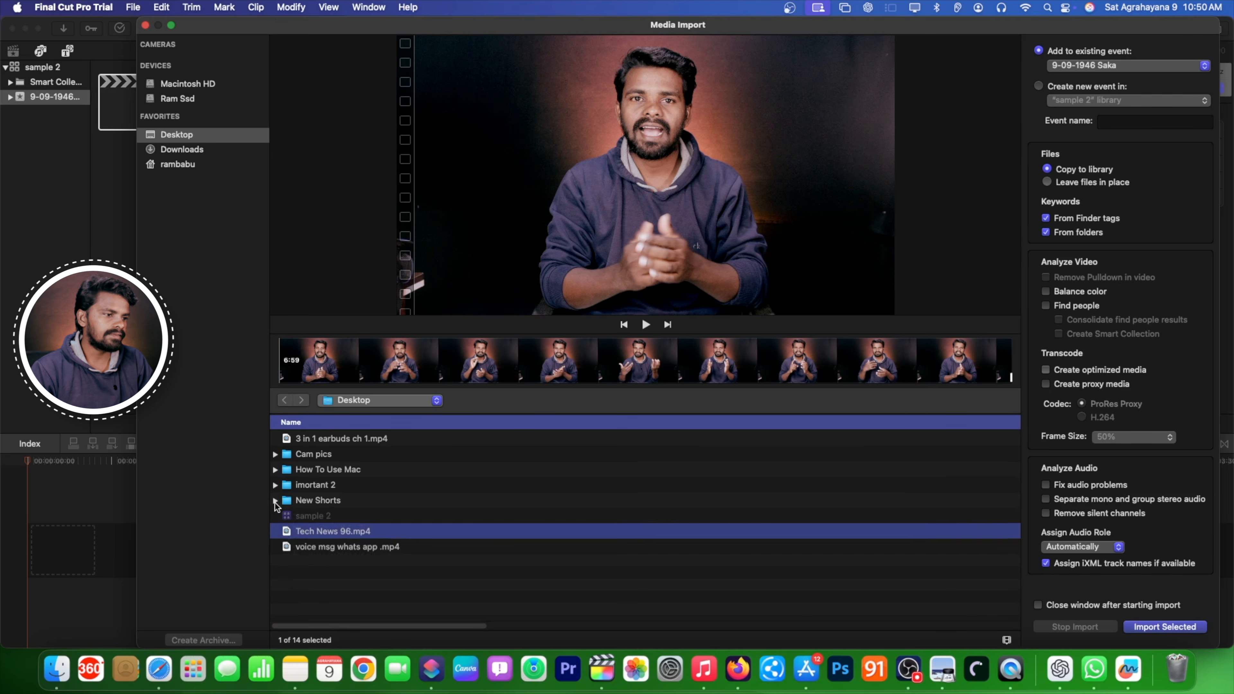
pyautogui.click(275, 501)
pyautogui.click(275, 501)
pyautogui.click(275, 501)
pyautogui.click(275, 501)
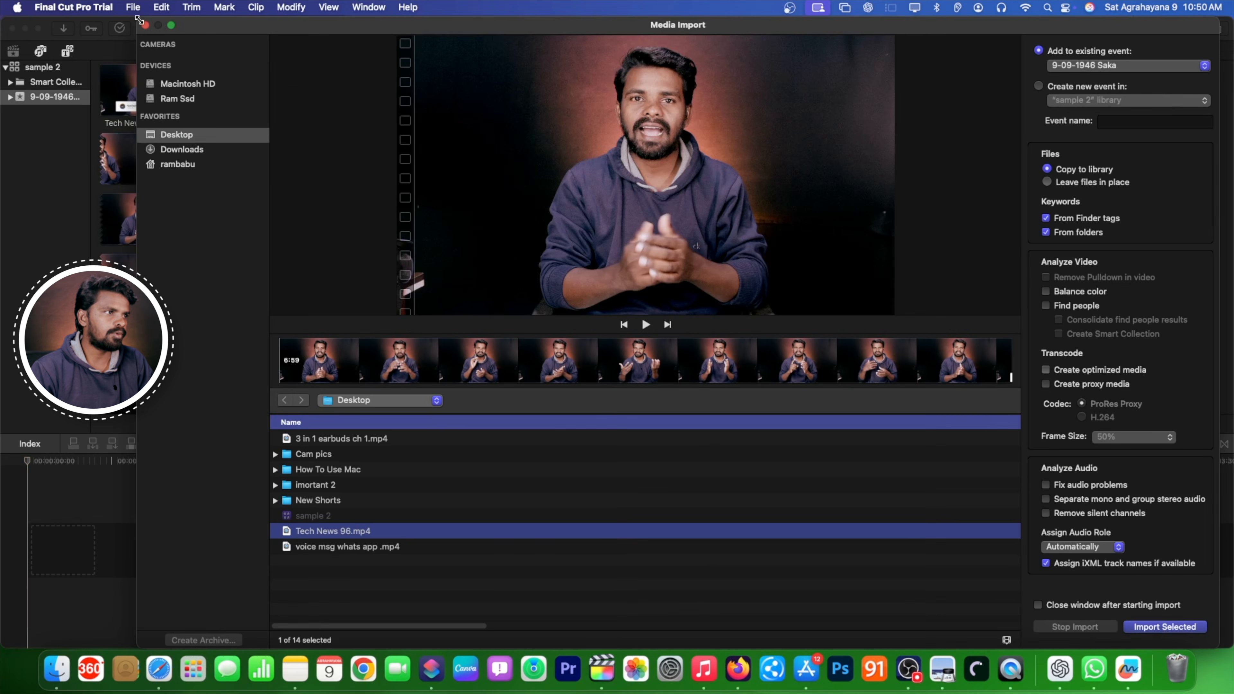
pyautogui.click(145, 25)
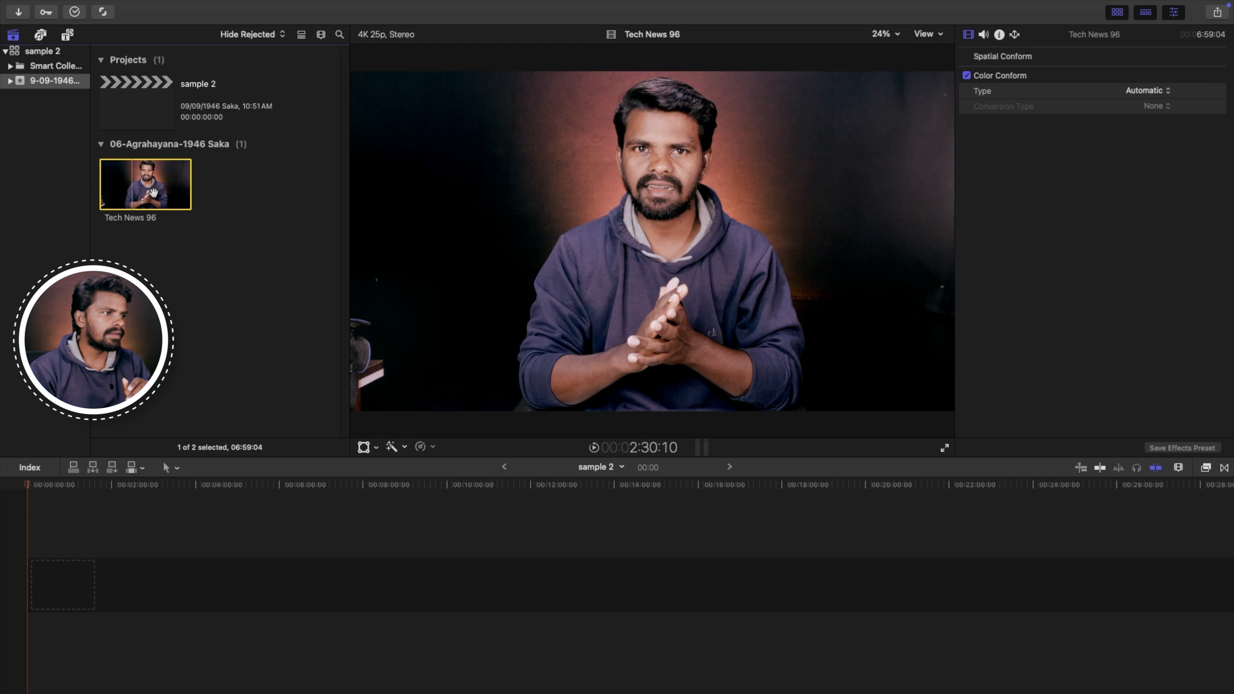
# - Append the full Tech News 96 clip to the "sample 2" timeline
pyautogui.press('e')
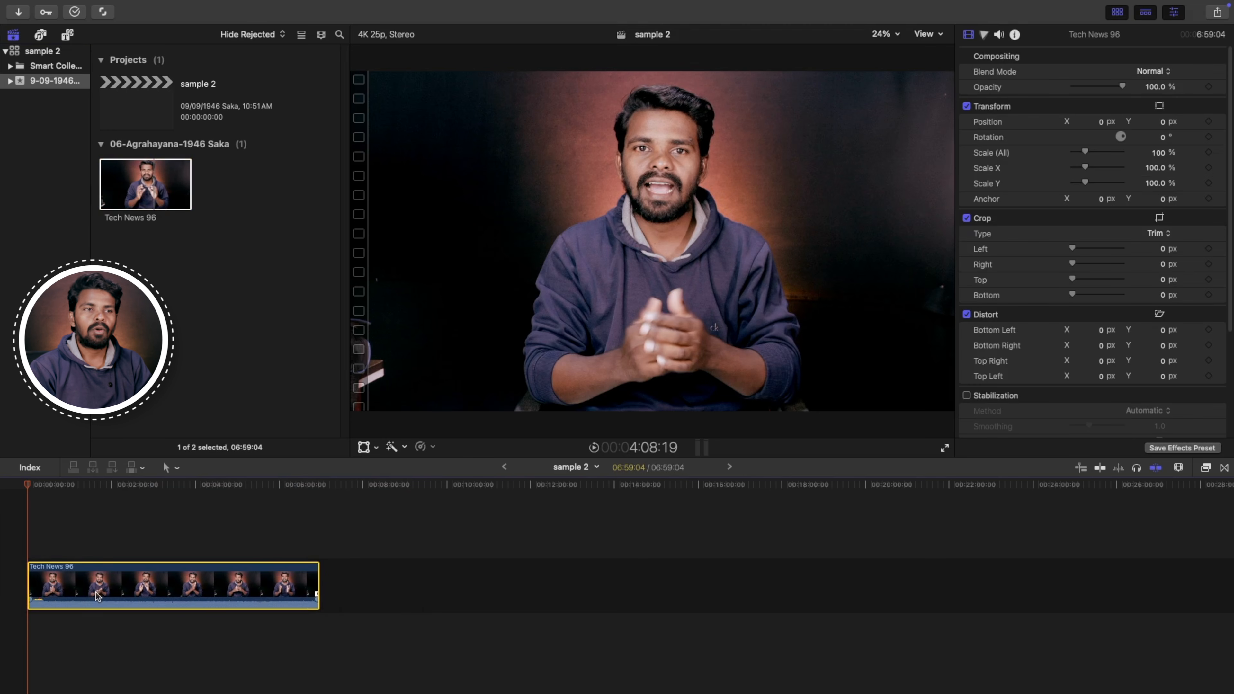
# - Mark a 02:20:14 range in the middle of the Tech News 96 browser clip and connect it above the timeline clip
pyautogui.click(146, 198)
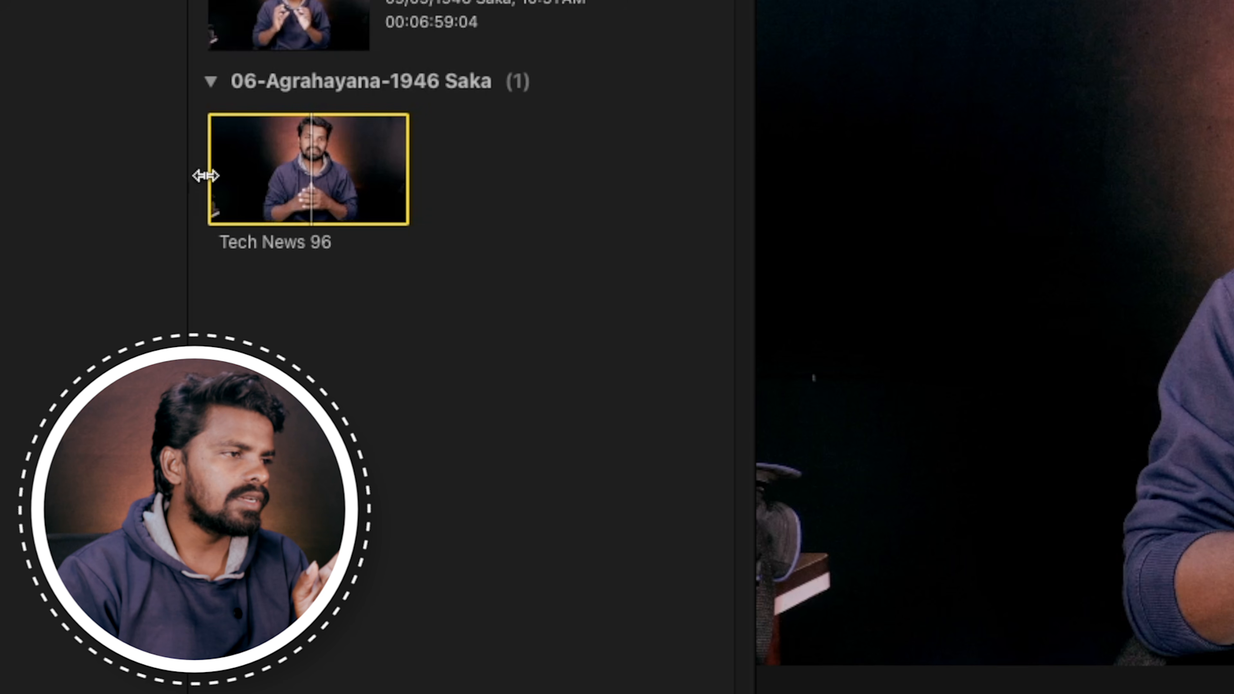
pyautogui.moveTo(205, 175); pyautogui.dragTo(266, 169)
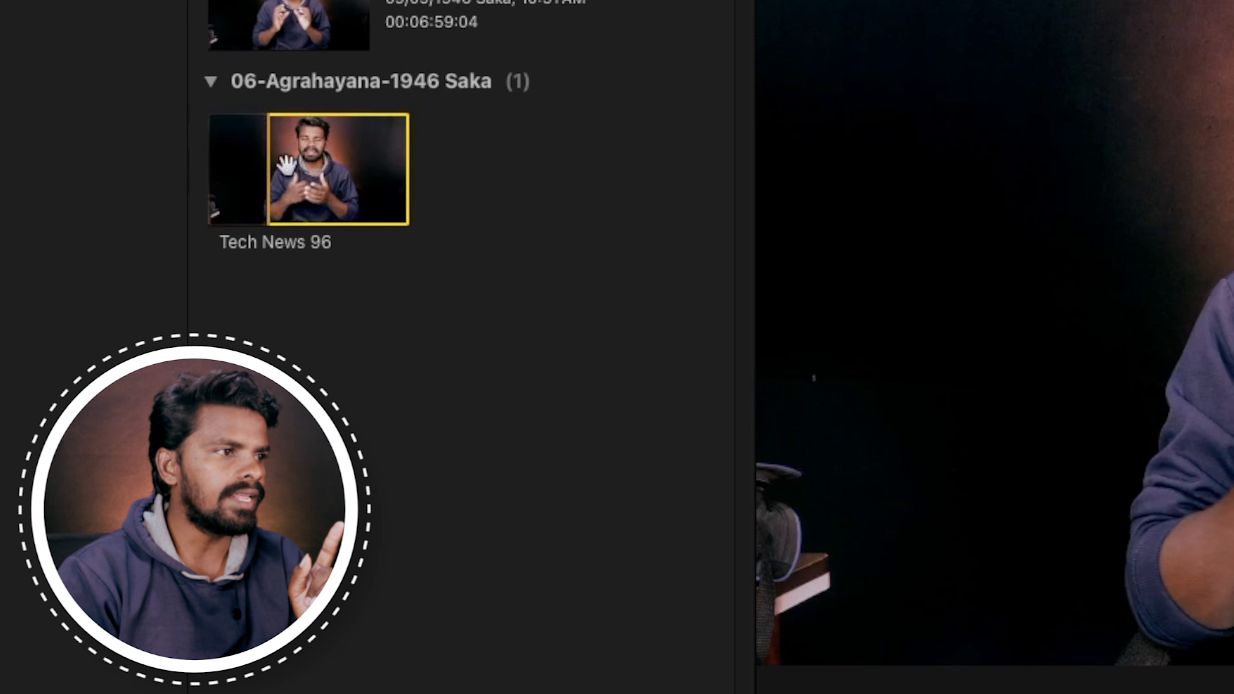
pyautogui.moveTo(409, 165); pyautogui.dragTo(335, 168)
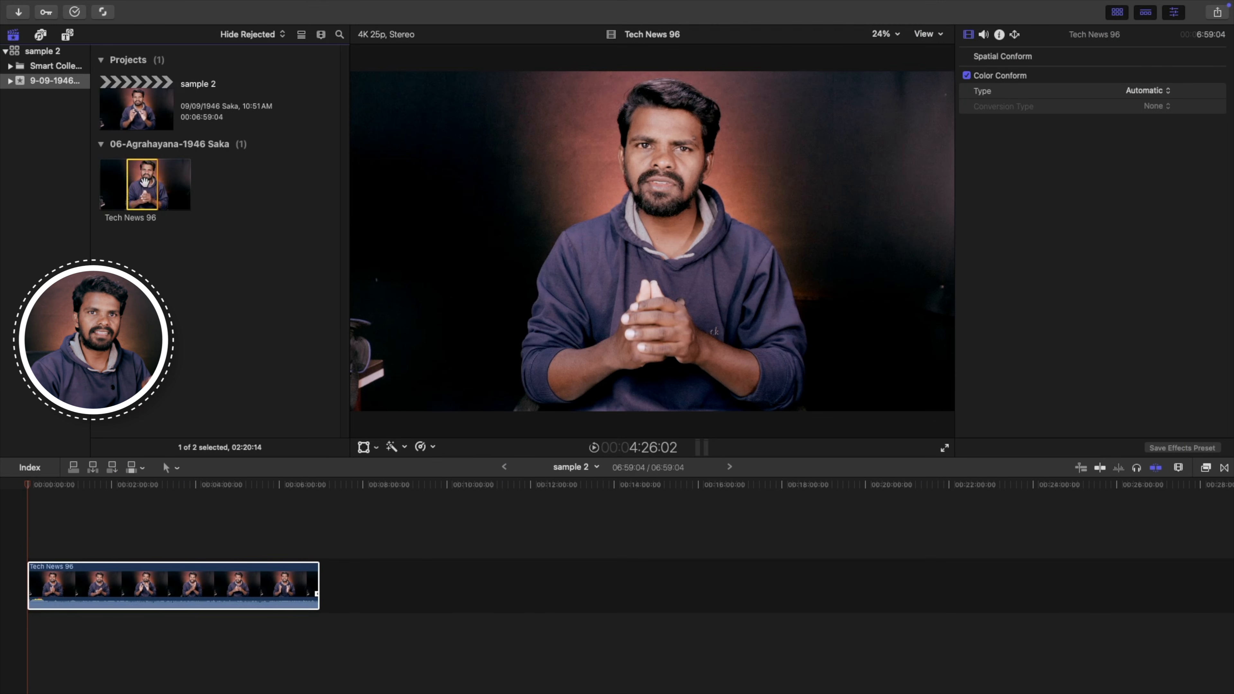
pyautogui.moveTo(145, 214); pyautogui.dragTo(146, 537)
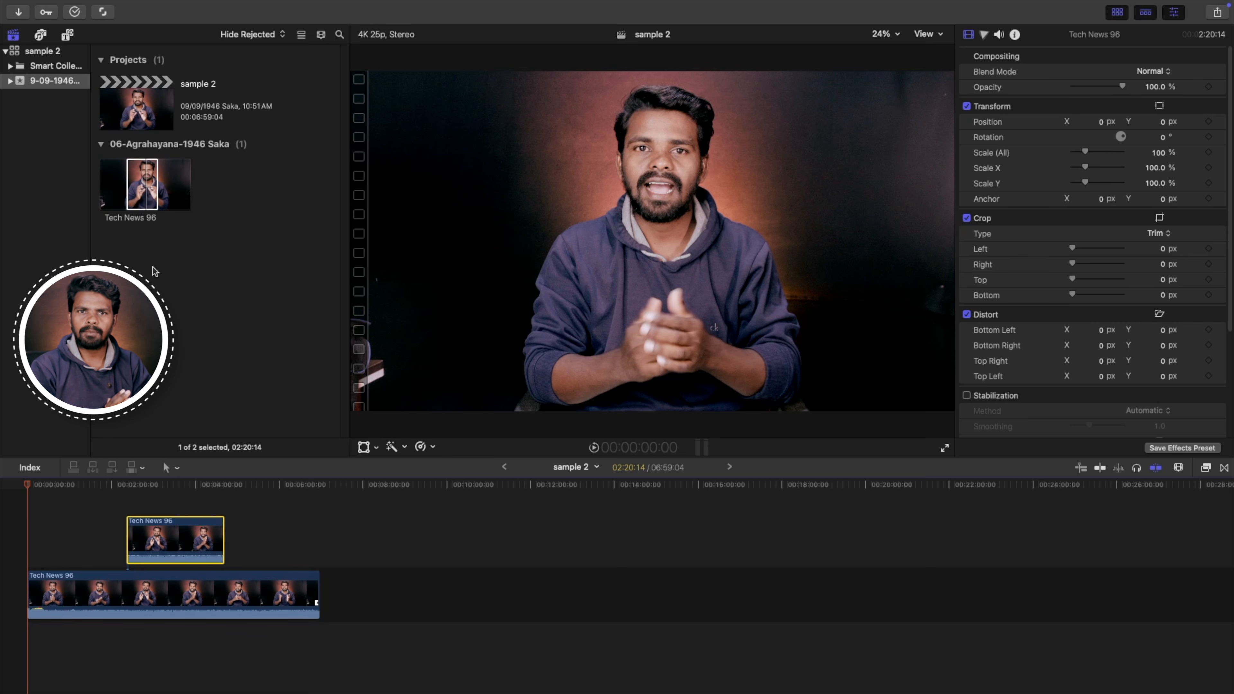
# - Widen the browser clip's range to 06:11:10 and delete the connected Tech News 96 segment from the timeline
pyautogui.click(162, 184)
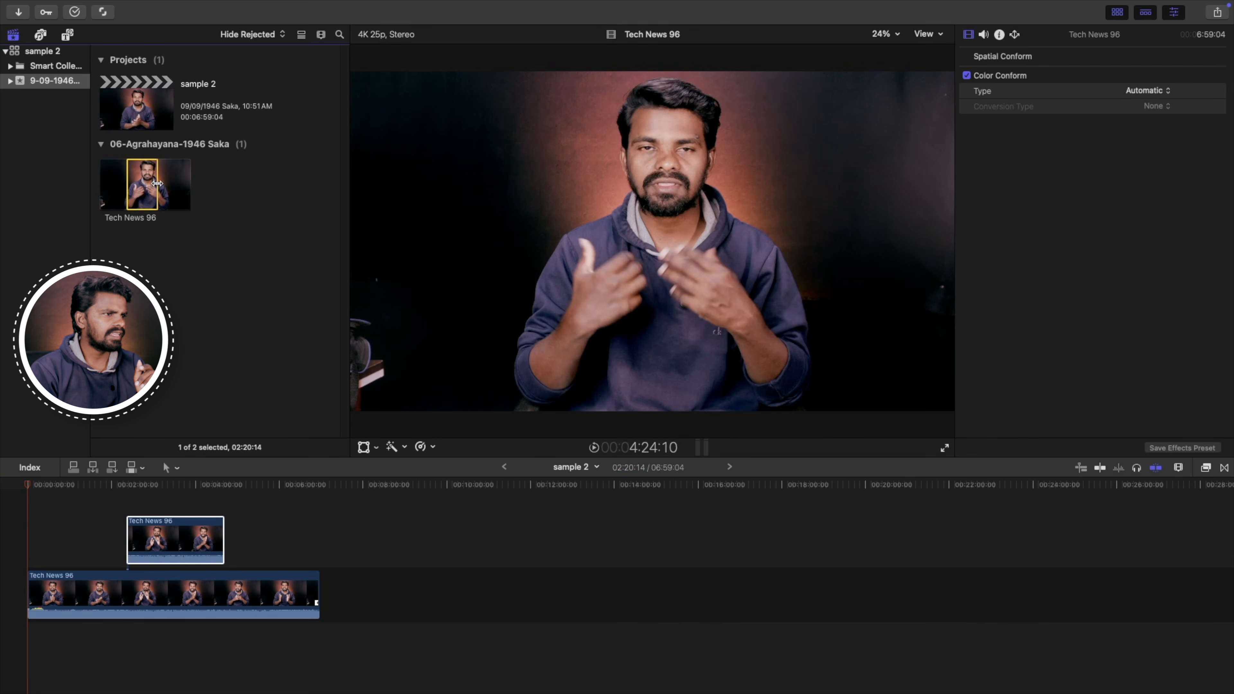
pyautogui.moveTo(157, 183); pyautogui.dragTo(213, 183)
pyautogui.moveTo(127, 192); pyautogui.dragTo(7, 191)
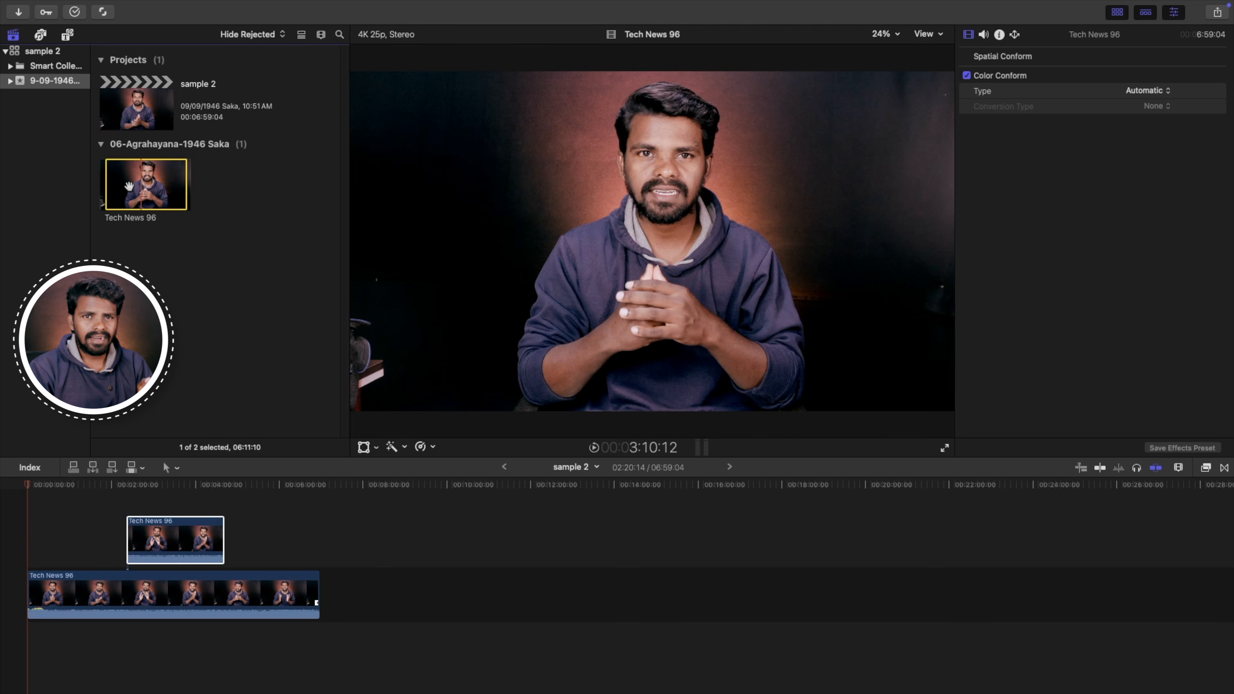
pyautogui.click(173, 559)
pyautogui.press('Delete')
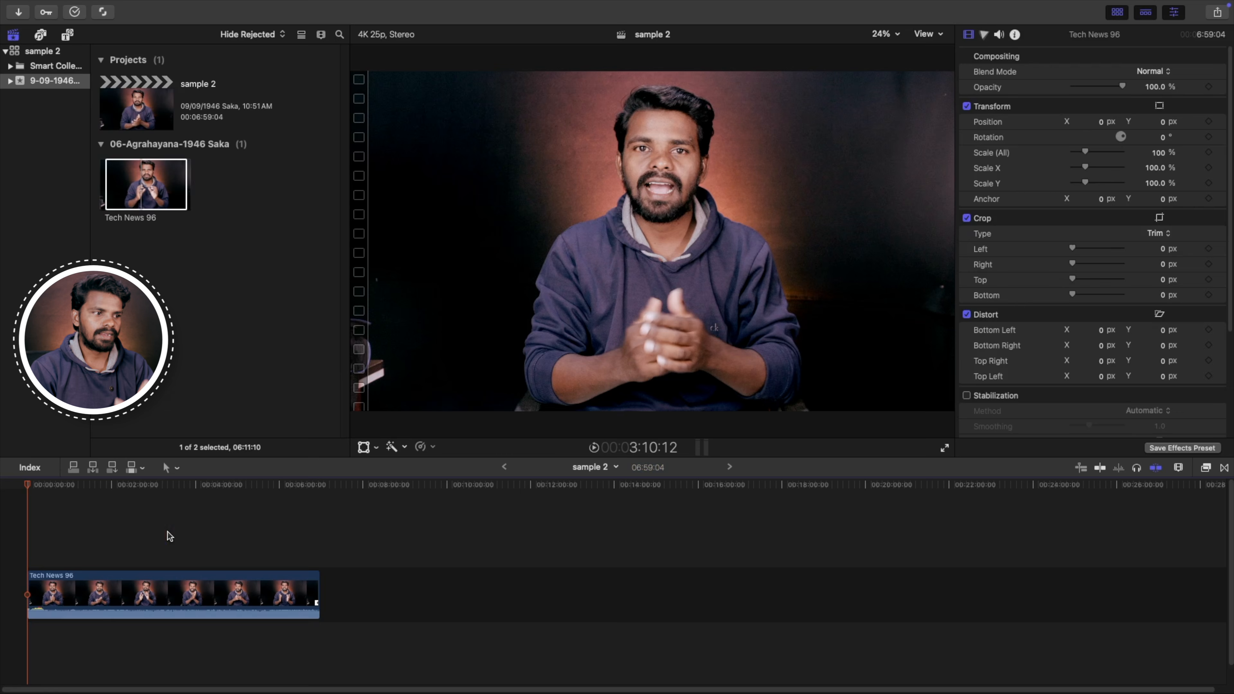
# - Split the Tech News 96 timeline clip at 01:42:05 and again about 1:40 further along to make three segments
pyautogui.click(112, 488)
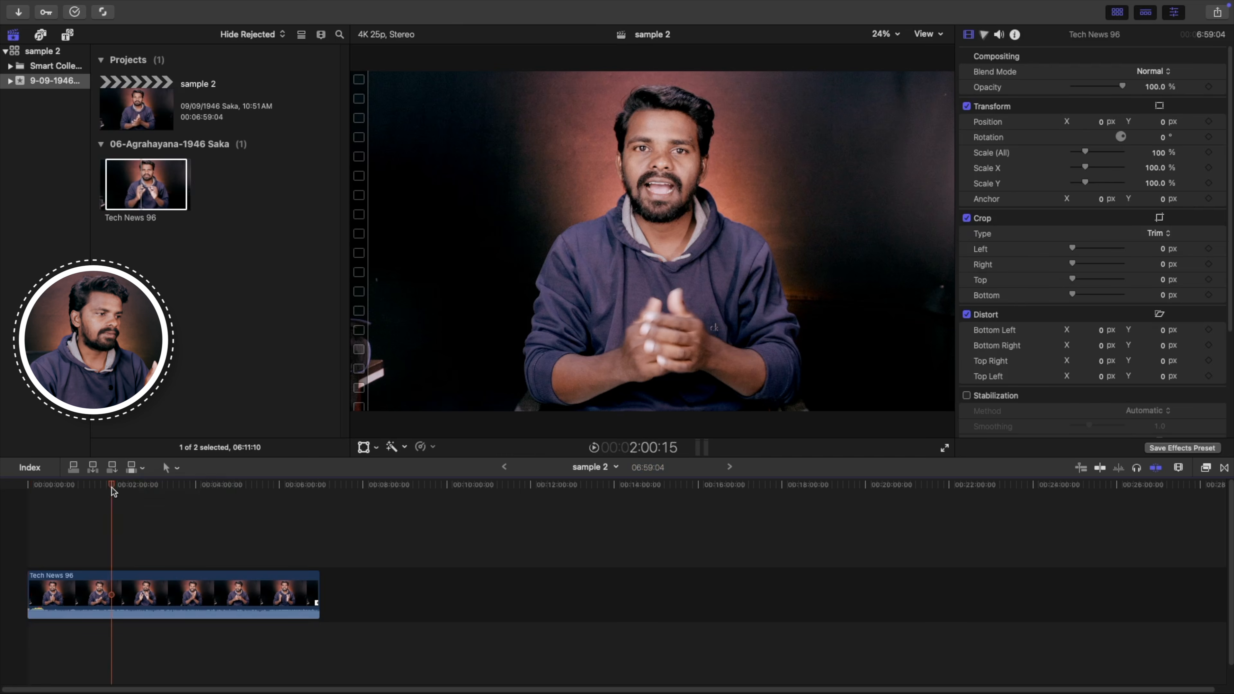
pyautogui.click(78, 604)
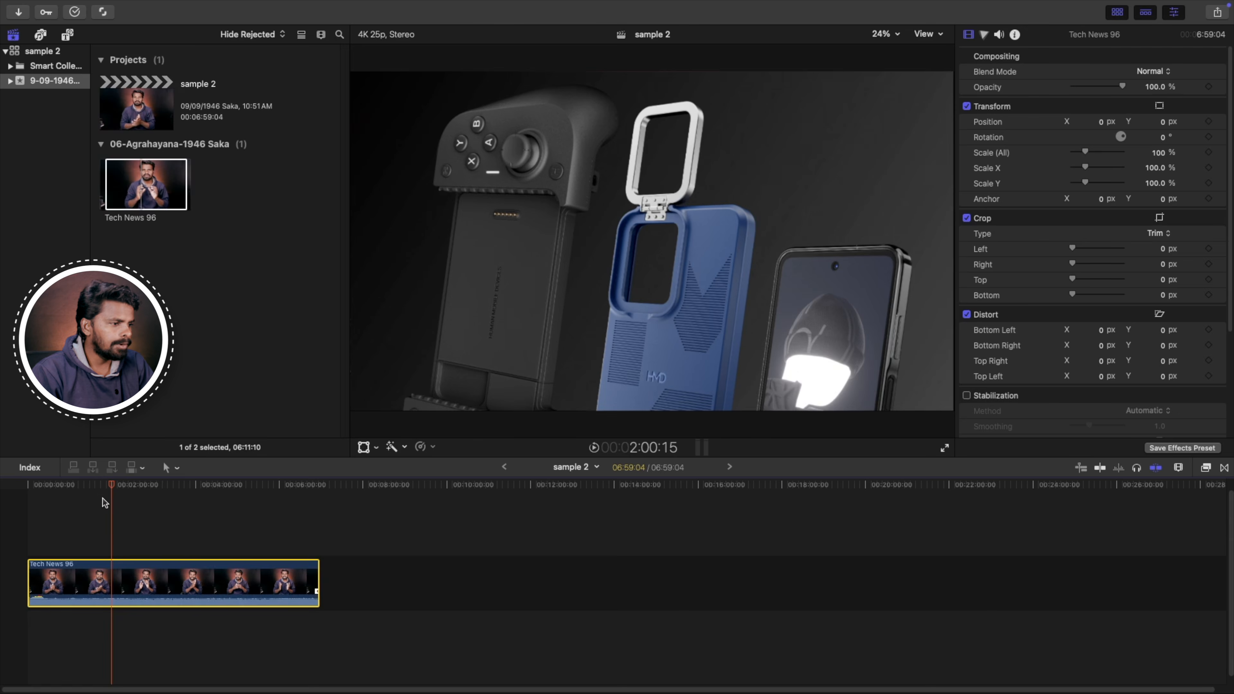
pyautogui.click(99, 491)
pyautogui.click(121, 585)
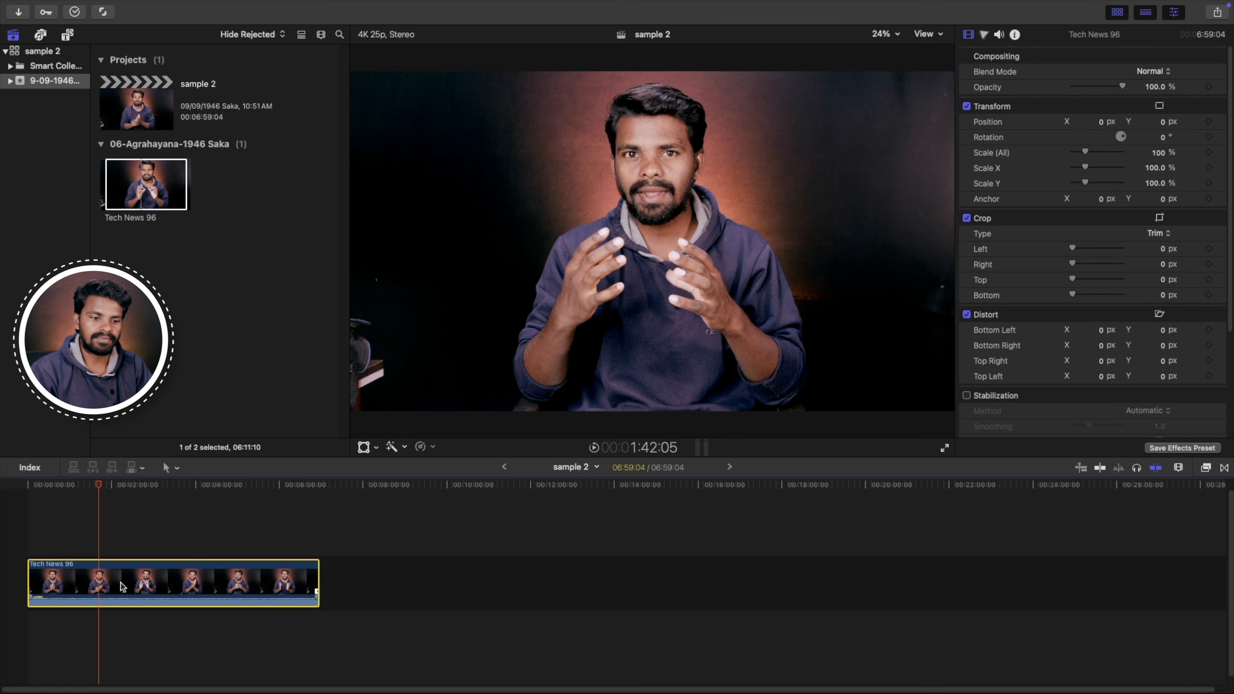
pyautogui.press('super+b')
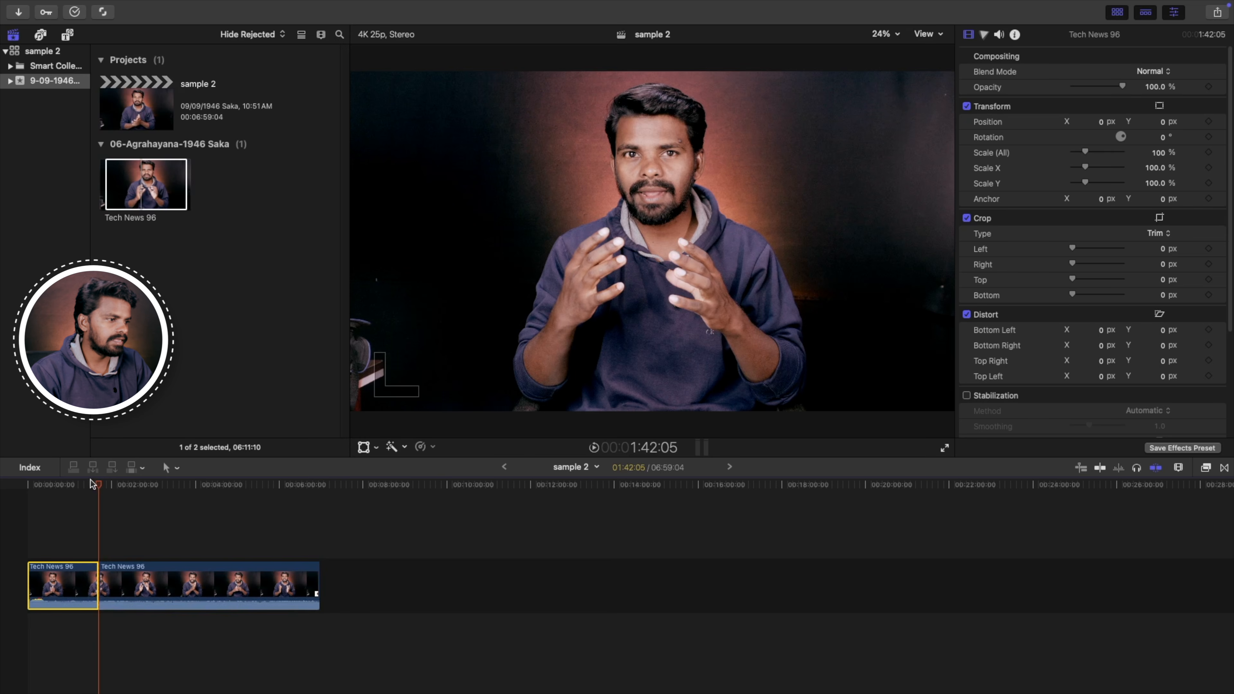
pyautogui.moveTo(93, 482); pyautogui.dragTo(169, 505)
pyautogui.press('super+b')
# - Select the three Tech News 96 timeline segments one after another to check that each is separate
pyautogui.click(154, 578)
pyautogui.click(253, 577)
pyautogui.click(99, 577)
pyautogui.click(25, 569)
pyautogui.click(73, 582)
pyautogui.click(113, 589)
pyautogui.click(269, 587)
pyautogui.click(150, 579)
pyautogui.click(37, 582)
pyautogui.click(122, 575)
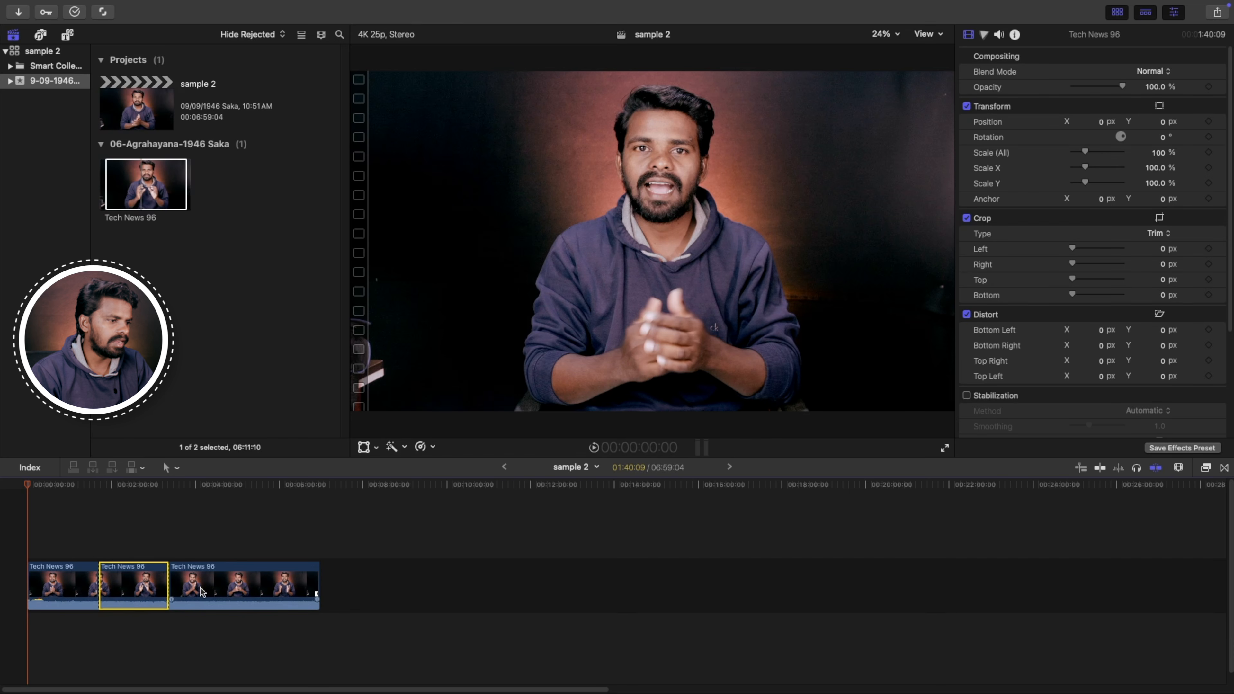
# - Delete the middle Tech News 96 segment from the timeline and select the segment that follows it
pyautogui.press('Delete')
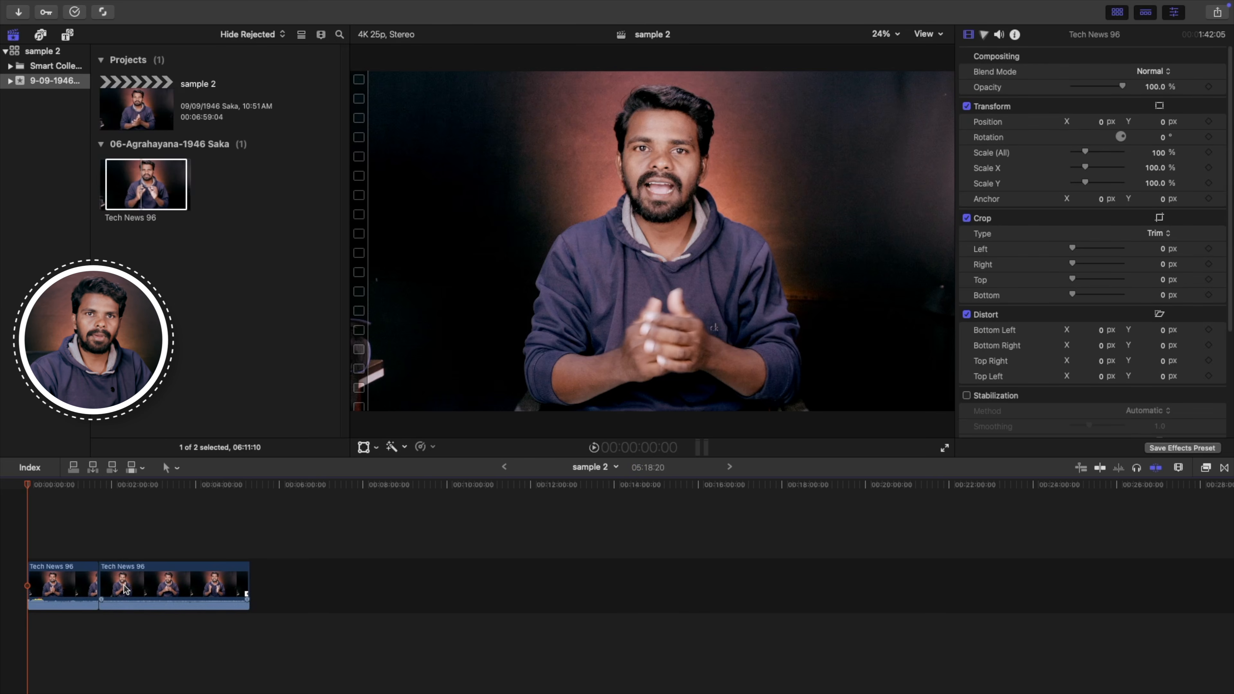
pyautogui.click(184, 588)
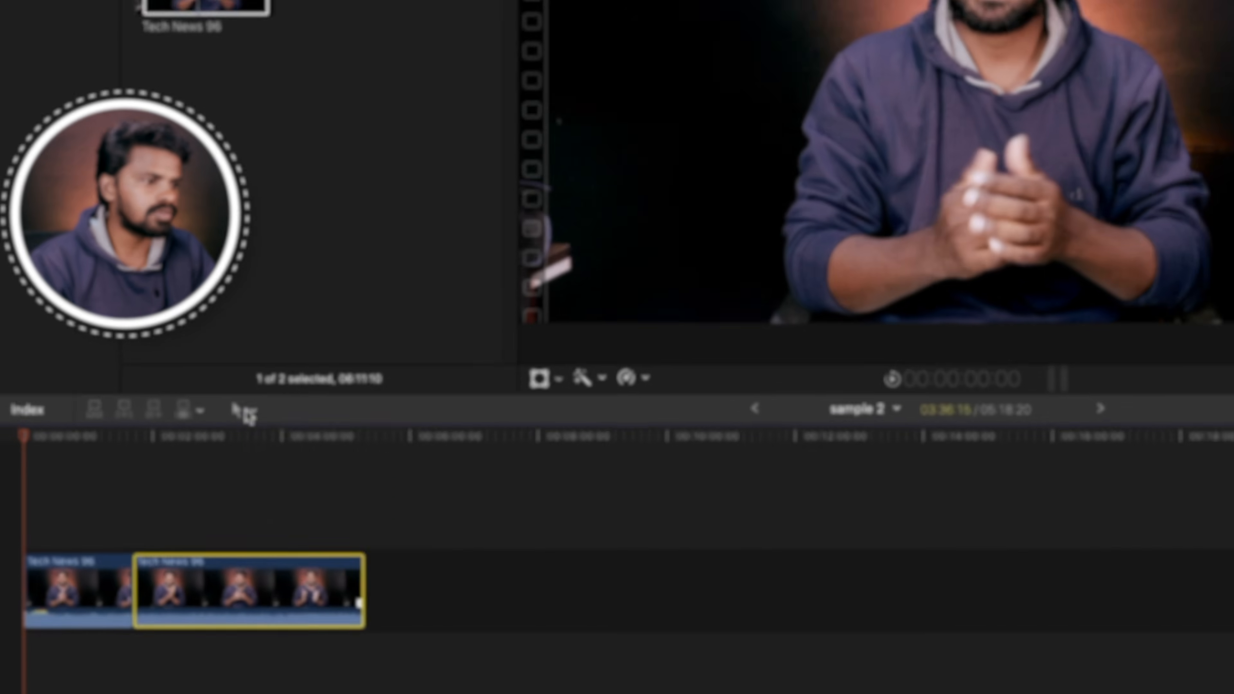
# - Blade the second Tech News 96 segment at three points to make four pieces, and return to the Select tool
pyautogui.click(173, 467)
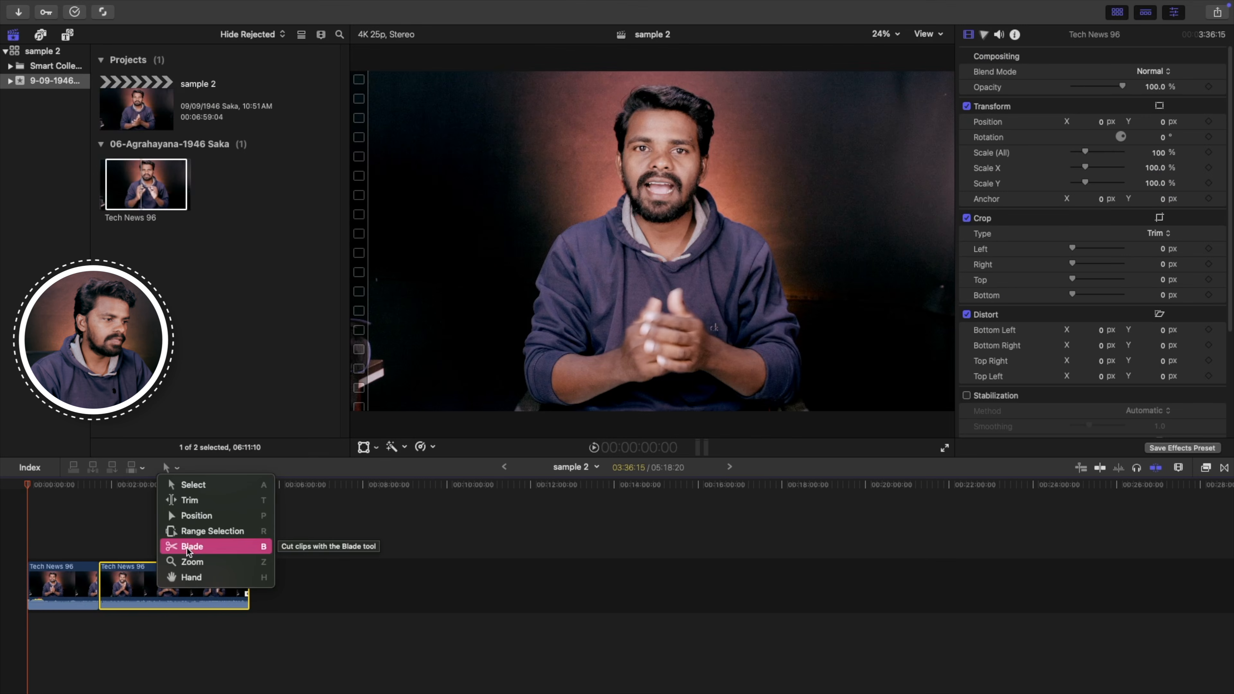
pyautogui.click(190, 546)
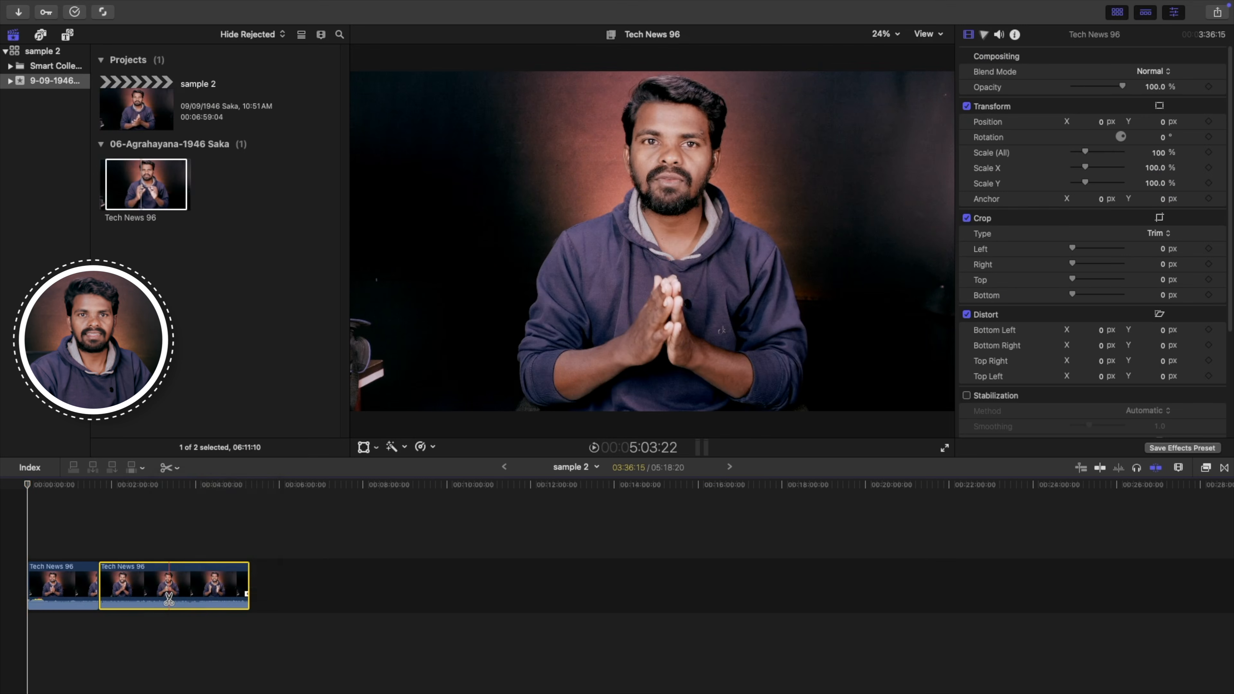
pyautogui.click(169, 599)
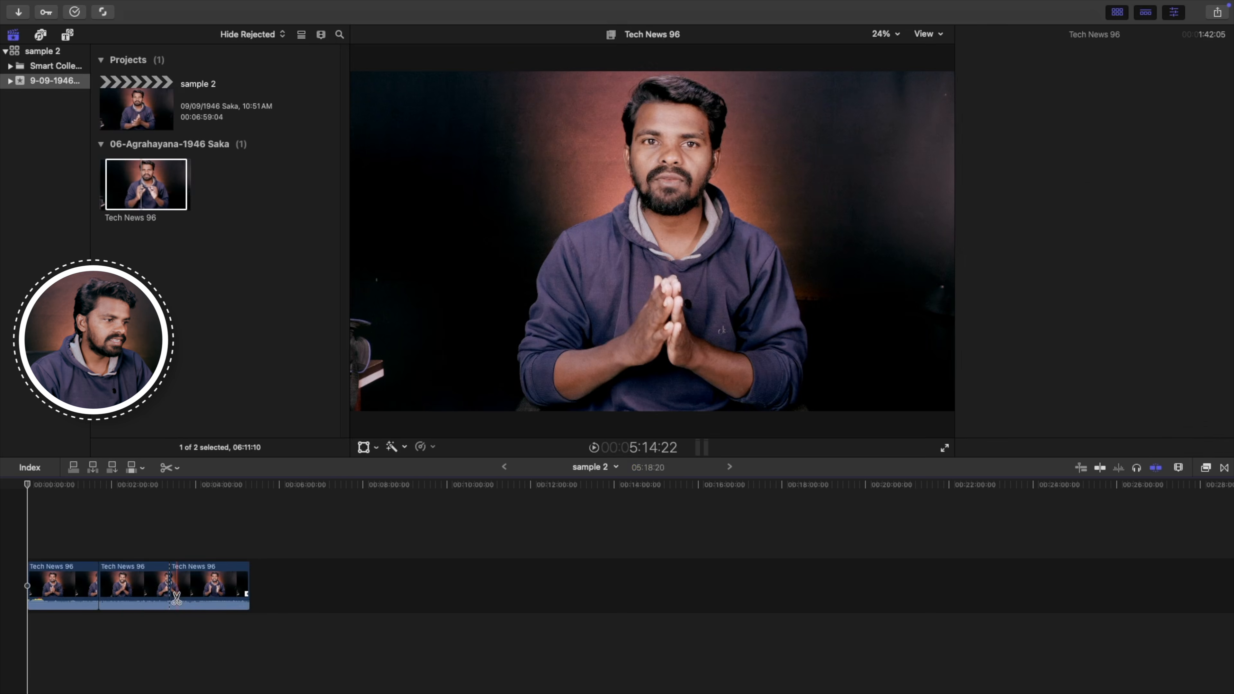
pyautogui.click(196, 596)
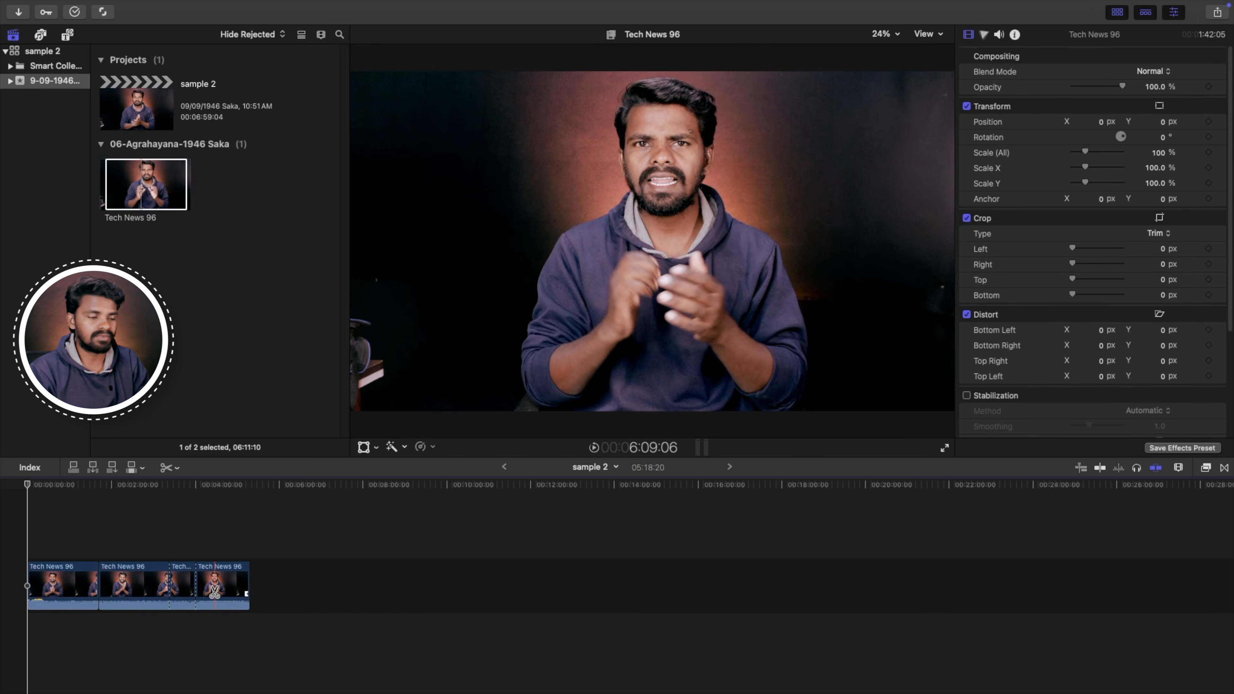
pyautogui.click(221, 590)
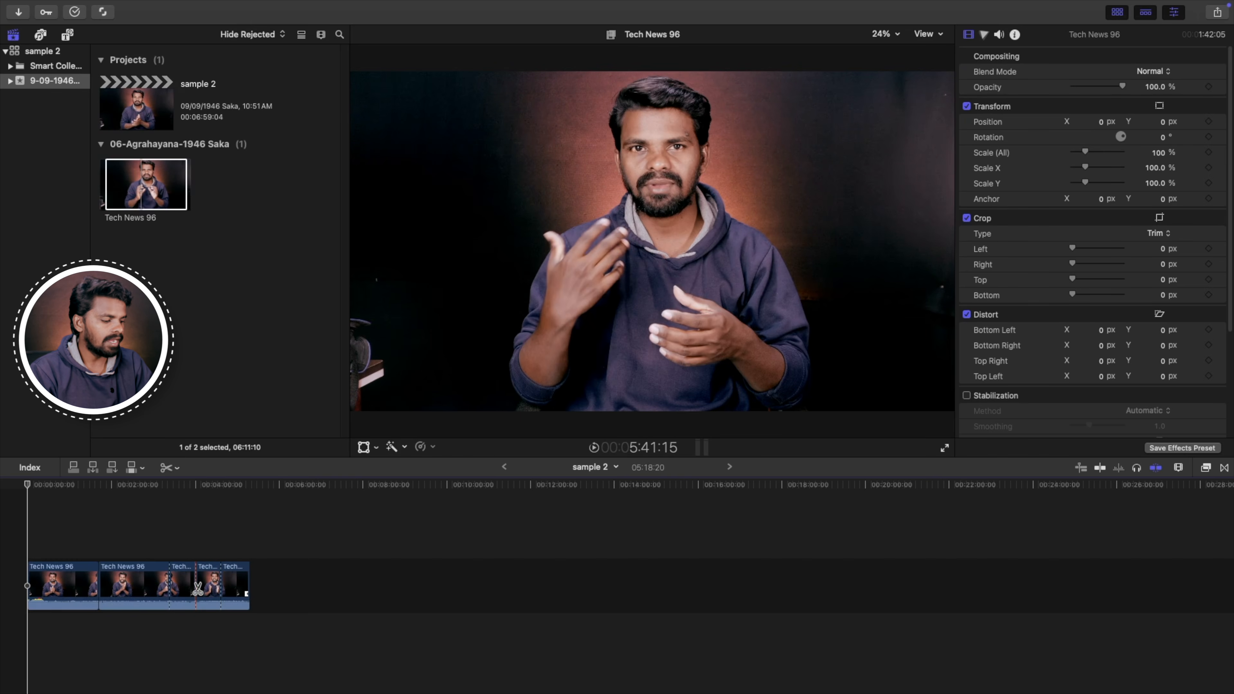
pyautogui.press('a')
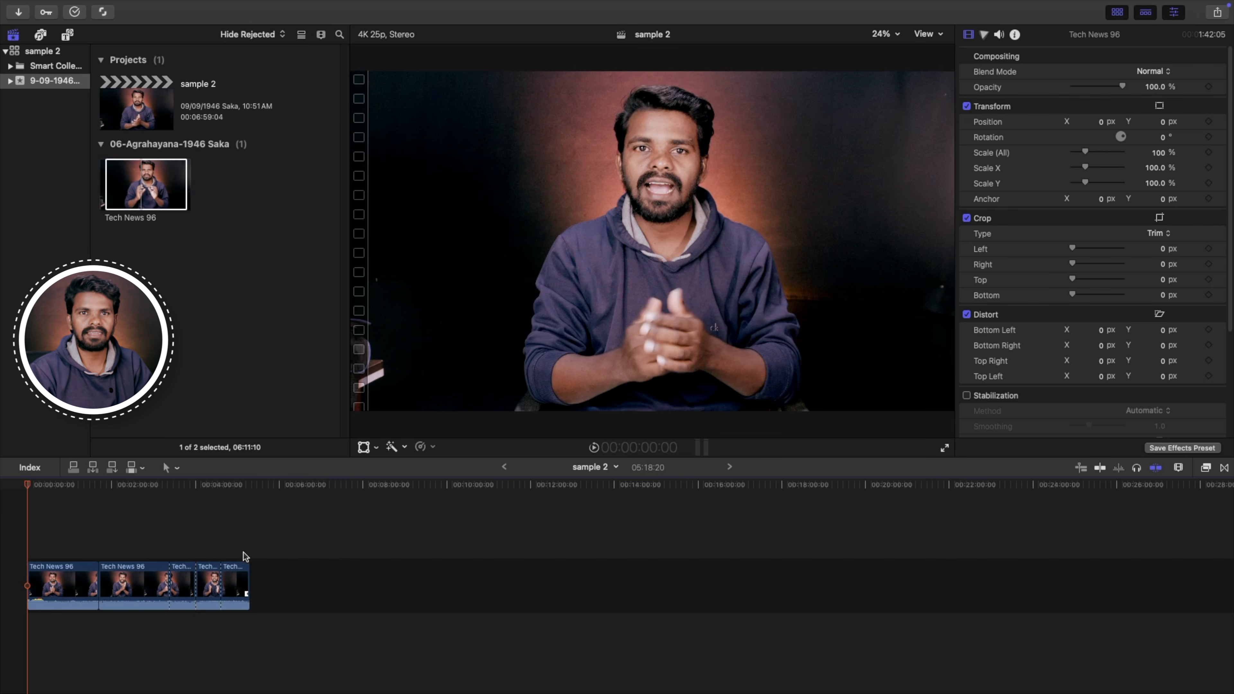
# - Select the newly cut Tech News 96 pieces and the first segment one after another to check the cuts
pyautogui.click(198, 583)
pyautogui.click(202, 587)
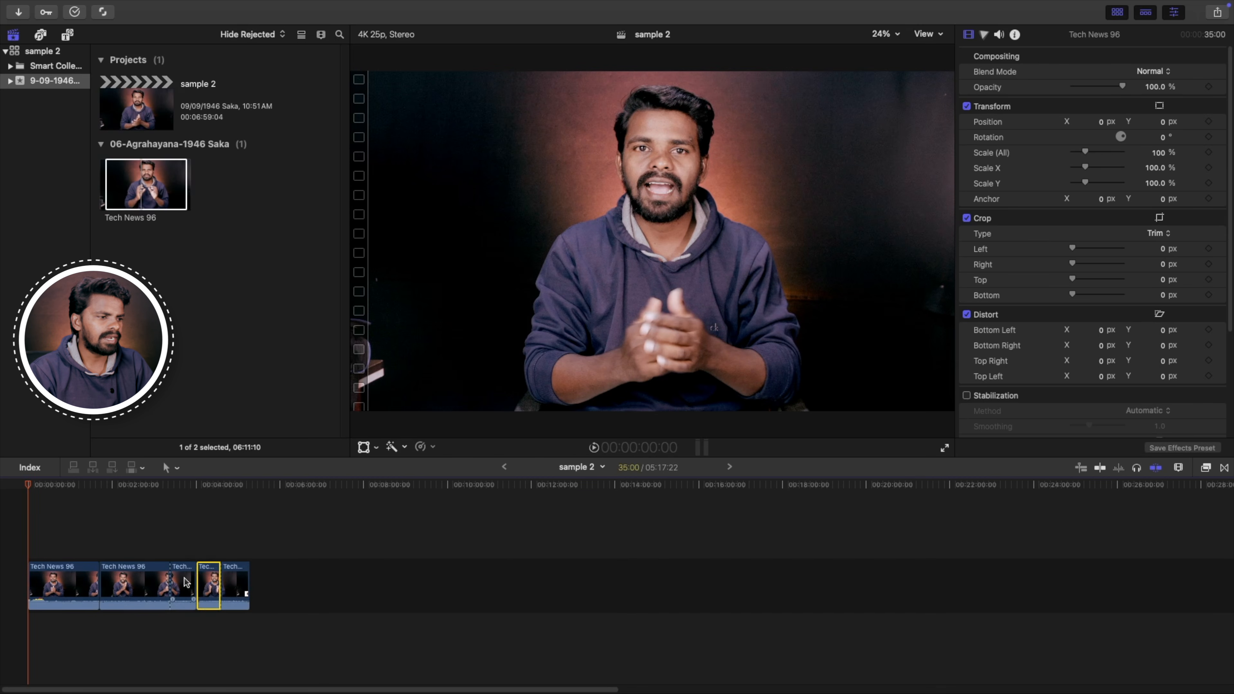
pyautogui.click(39, 580)
pyautogui.click(157, 588)
pyautogui.click(171, 587)
pyautogui.click(178, 593)
# - Delete the second Tech News 96 segment from the timeline, undoing and repeating the deletion twice
pyautogui.click(152, 583)
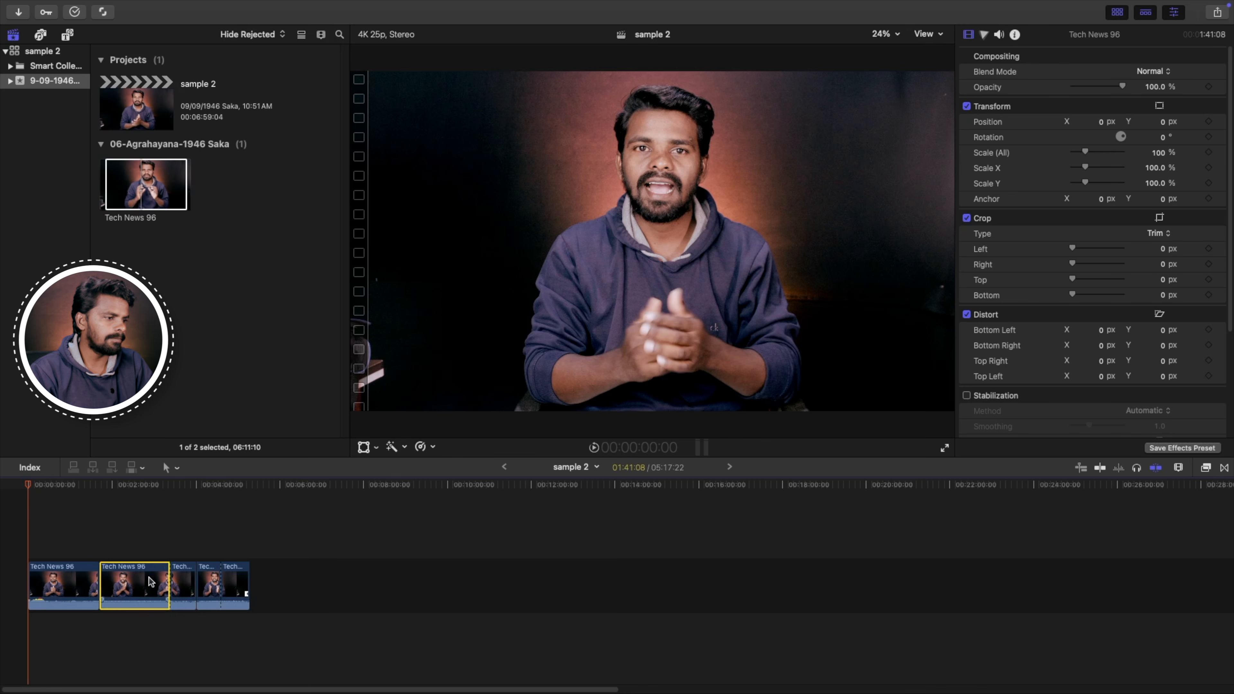
pyautogui.press('Delete')
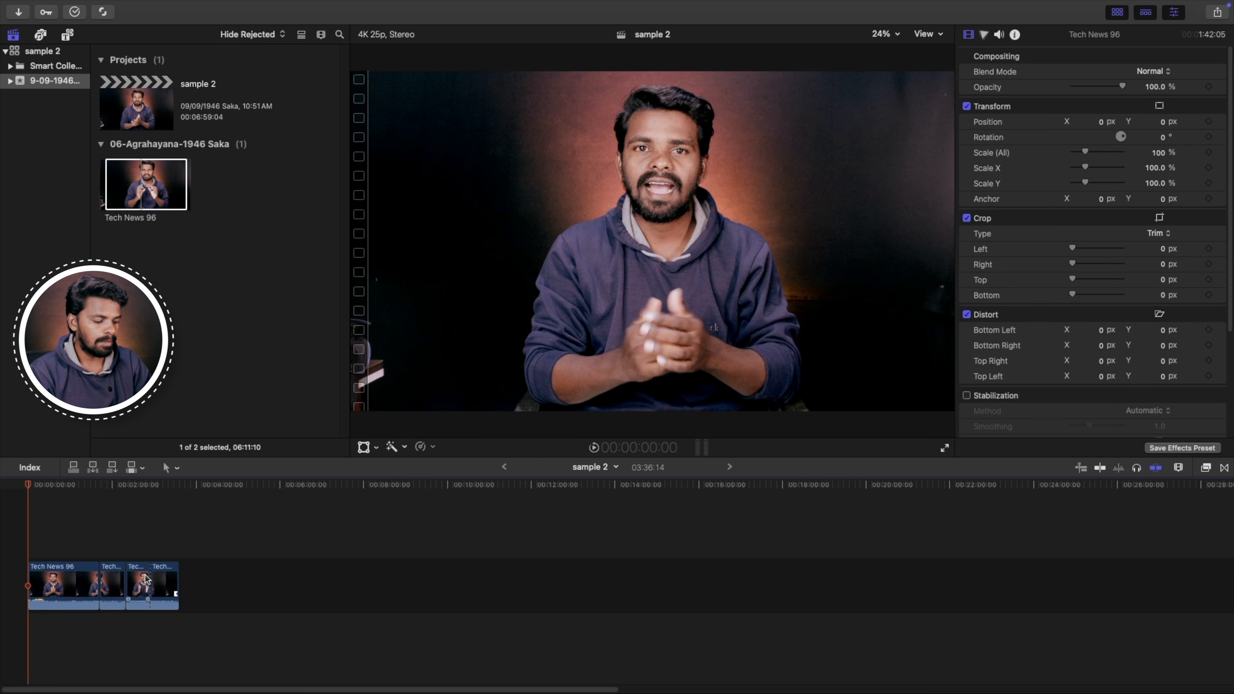
pyautogui.press('super+z')
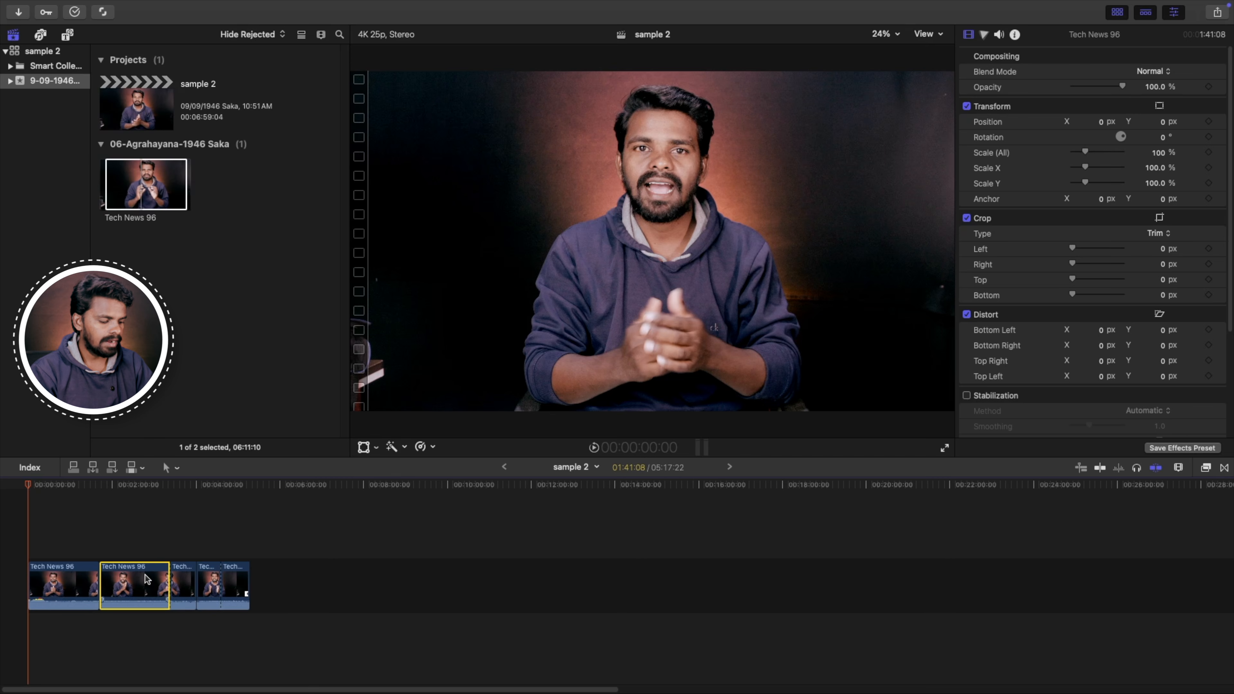
pyautogui.press('Delete')
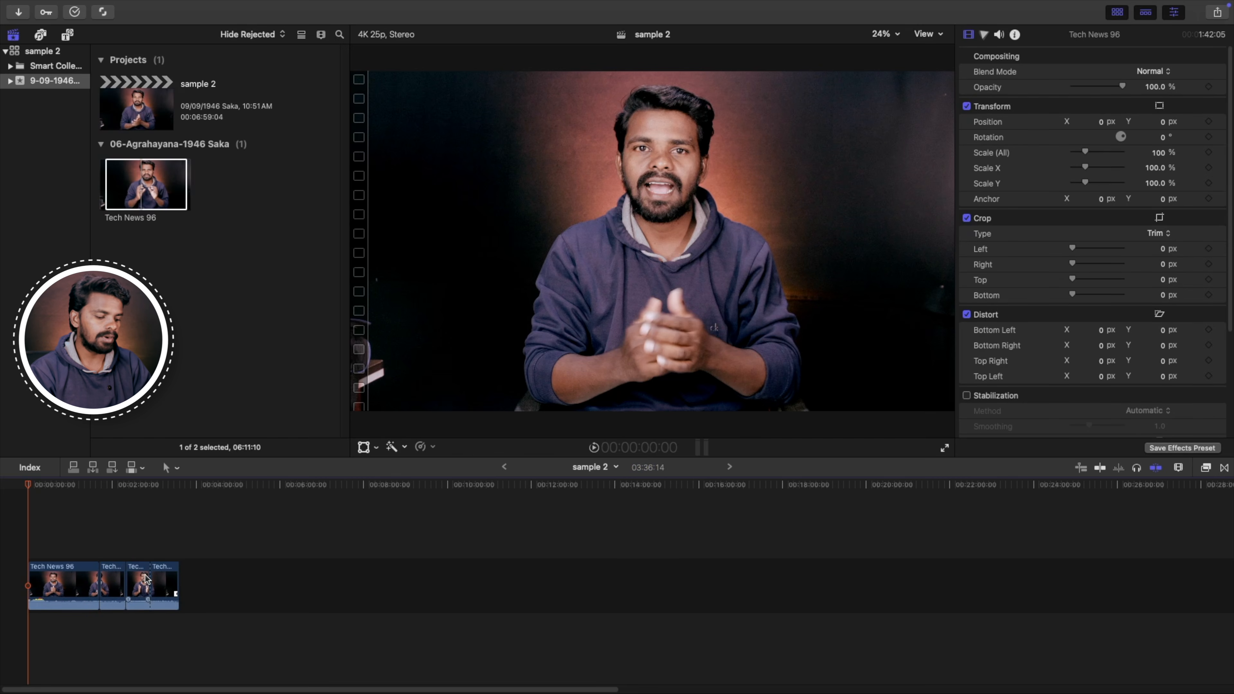
pyautogui.press('super+z')
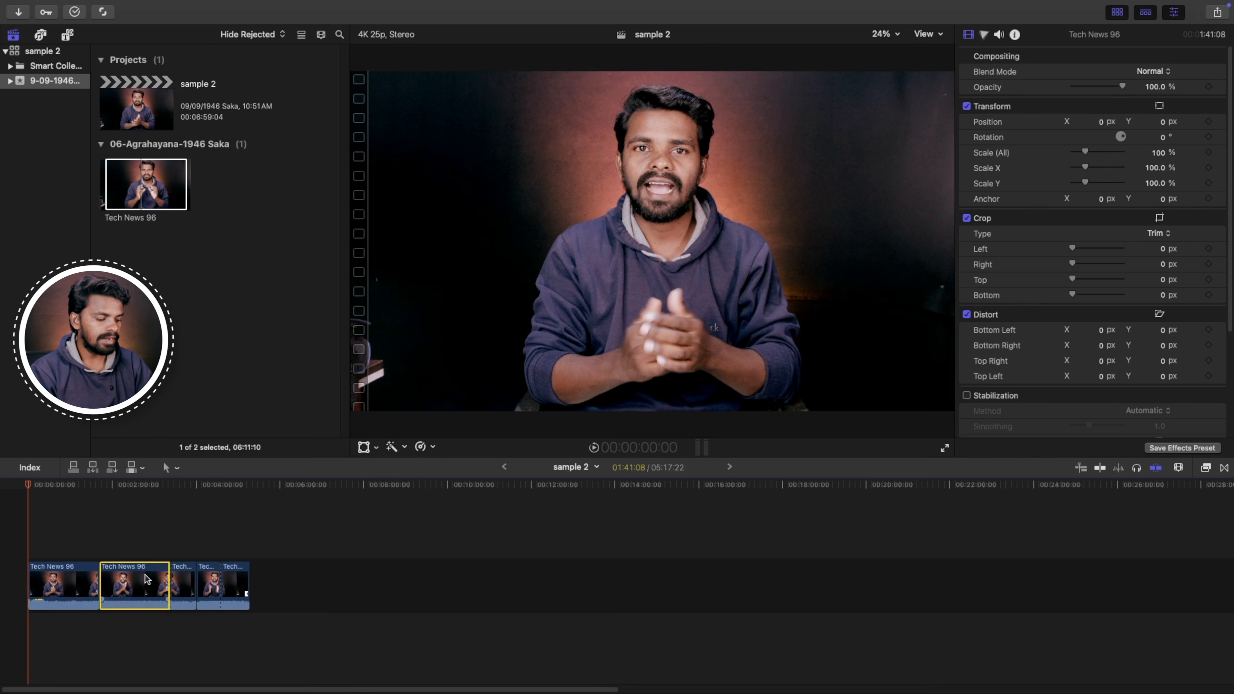
pyautogui.press('Delete')
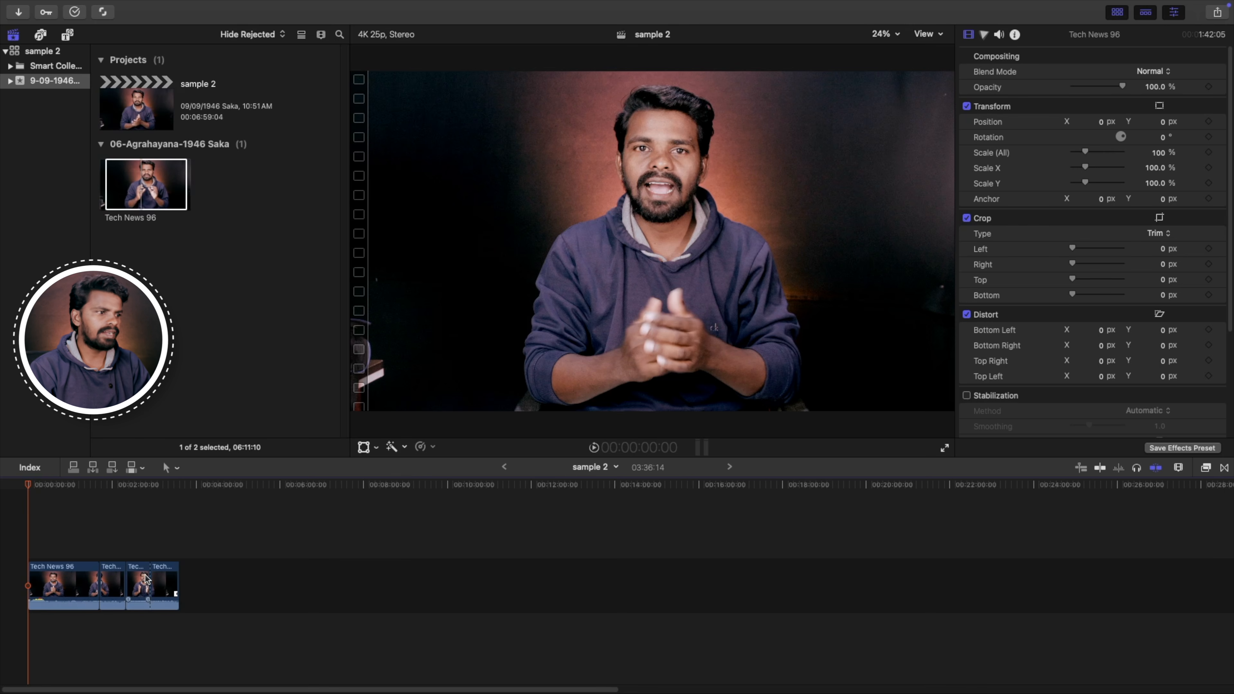
# - Move the playhead to 00:00:30:09 in the first segment and zoom the timeline in around it
pyautogui.click(207, 518)
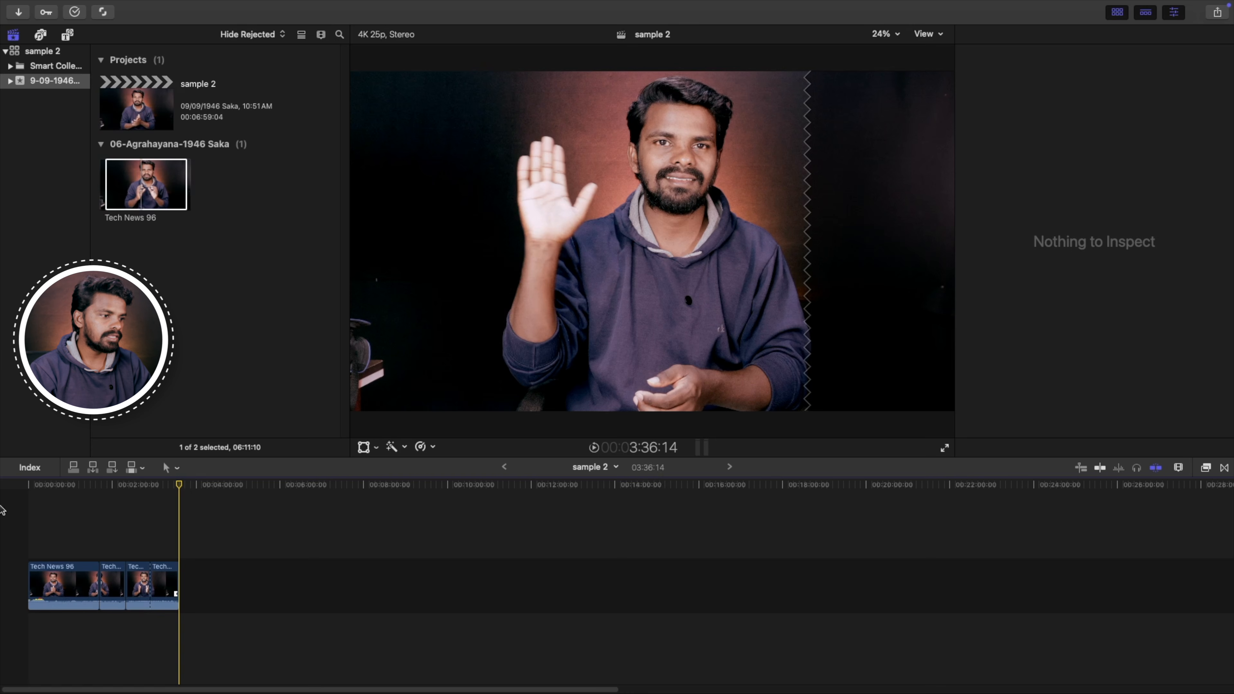
pyautogui.moveTo(192, 483); pyautogui.dragTo(49, 533)
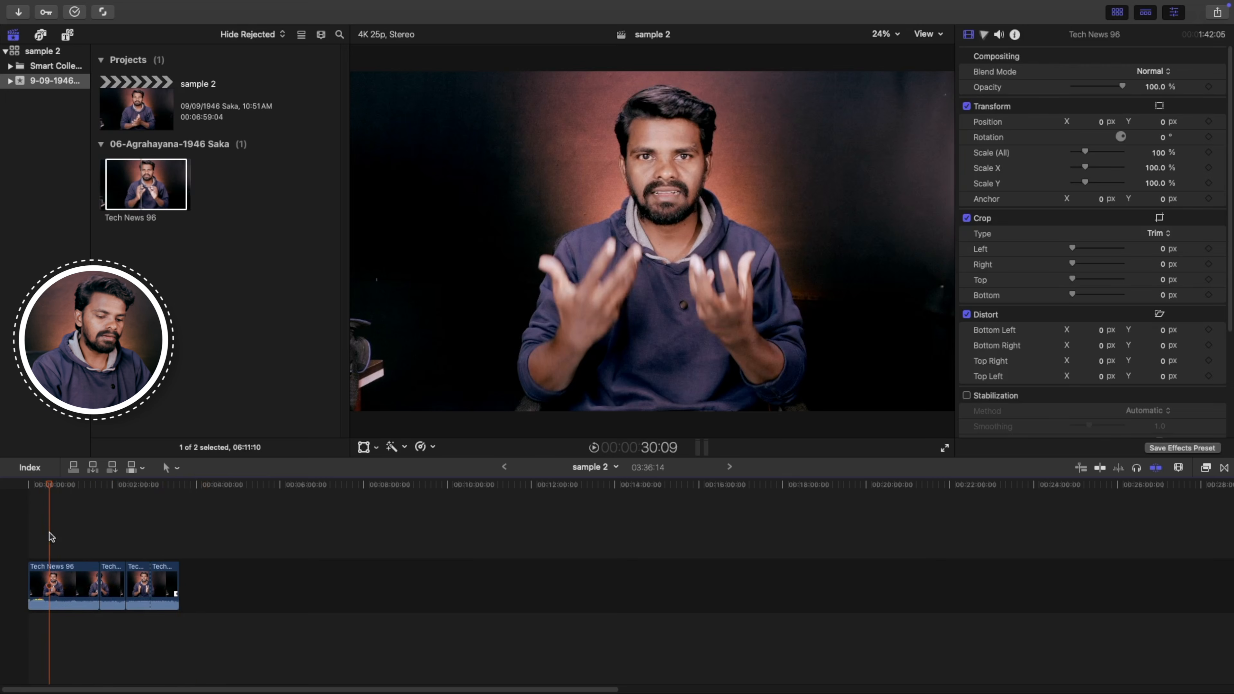
pyautogui.press('super+equal')
pyautogui.press('super+equal')
pyautogui.press('super+equal')
pyautogui.press('super+equal')
pyautogui.press('super+equal')
pyautogui.press('super+equal')
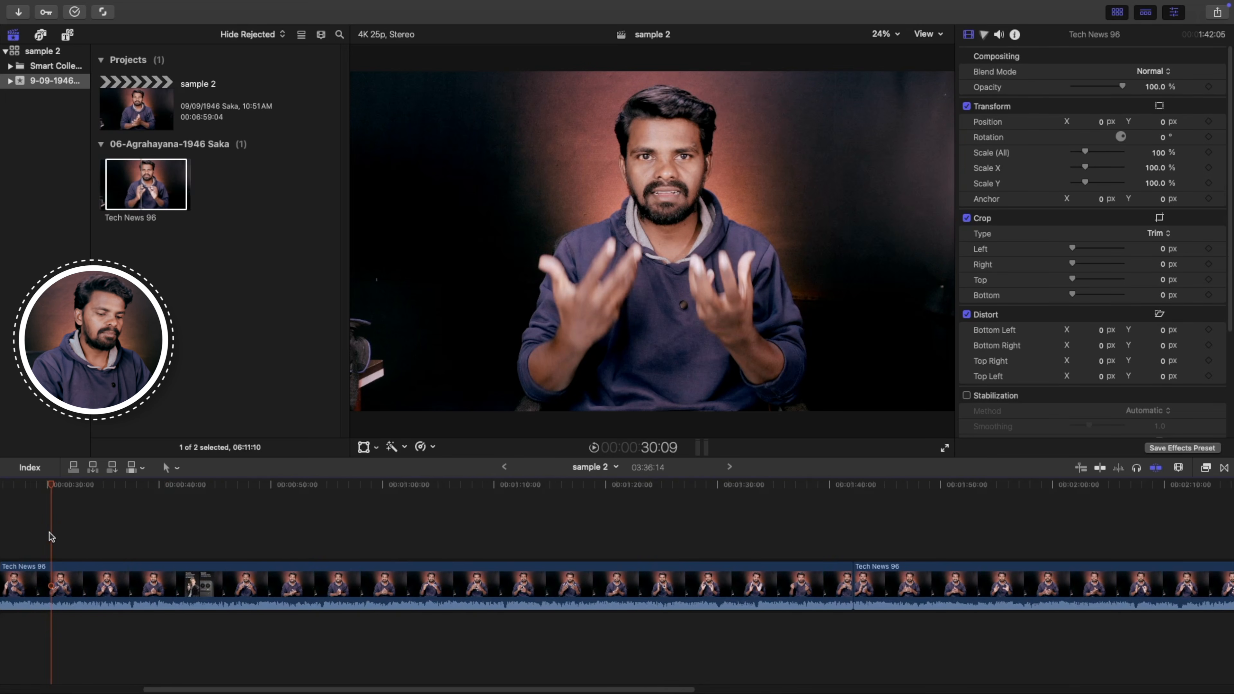
# - Zoom the timeline back out to show all the remaining segments, and select the first Tech News 96 segment
pyautogui.press('super+minus')
pyautogui.press('super+minus')
pyautogui.press('super+minus')
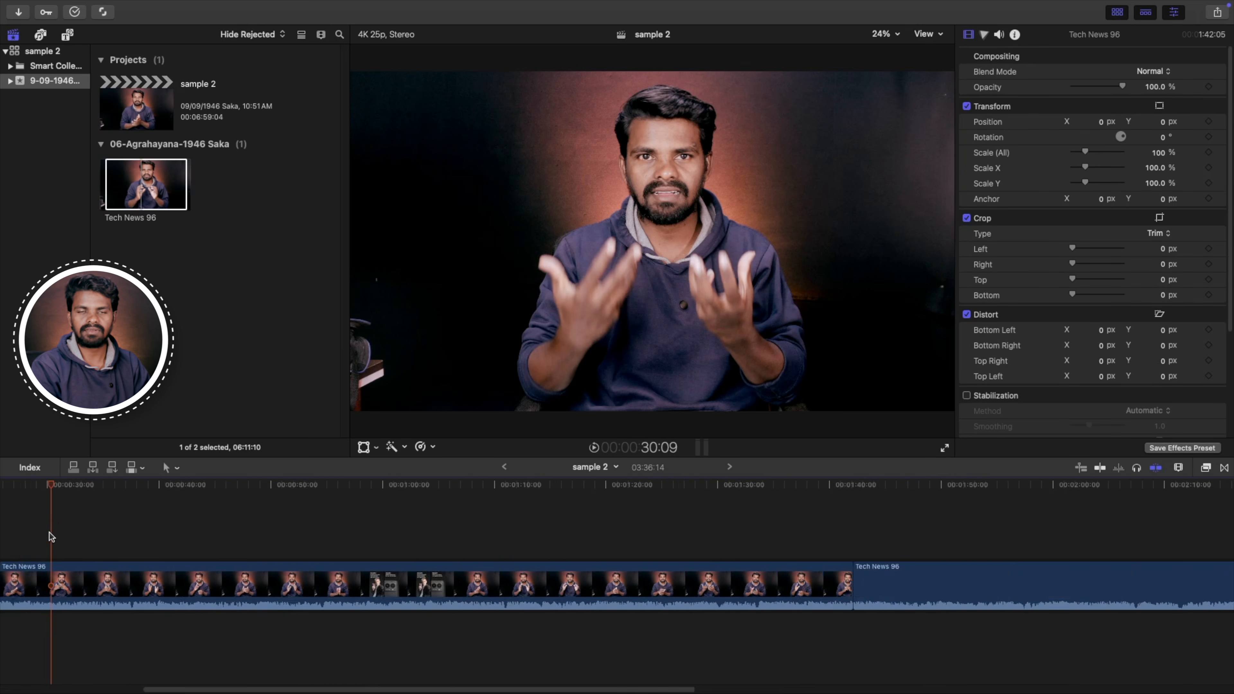
pyautogui.press('super+minus')
pyautogui.press('super+minus')
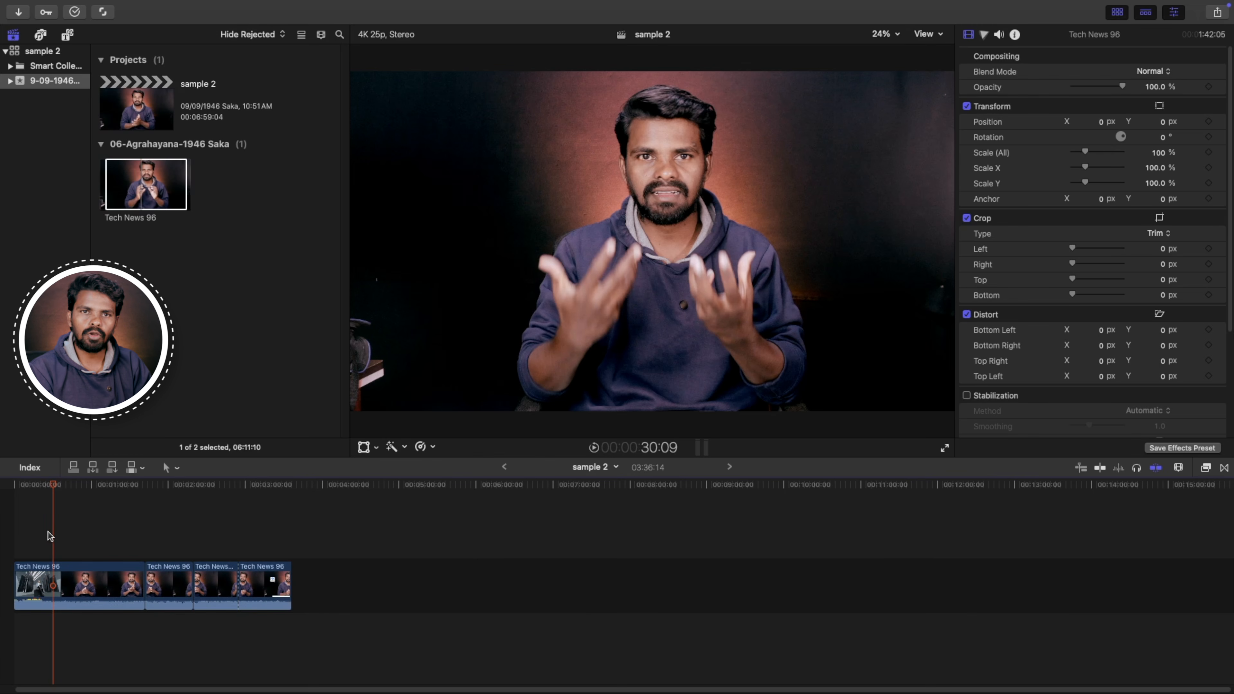
pyautogui.click(92, 590)
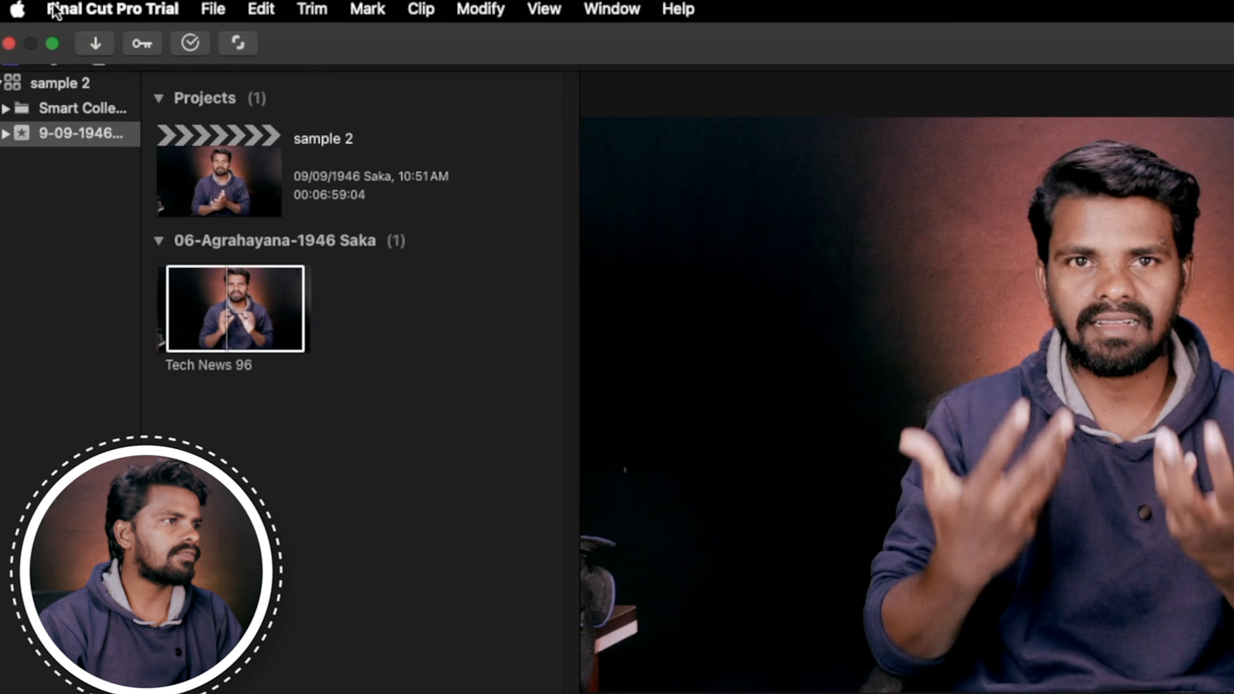
# - Open the Command Editor for the Default command set and look up the commands assigned to the B key
pyautogui.click(133, 9)
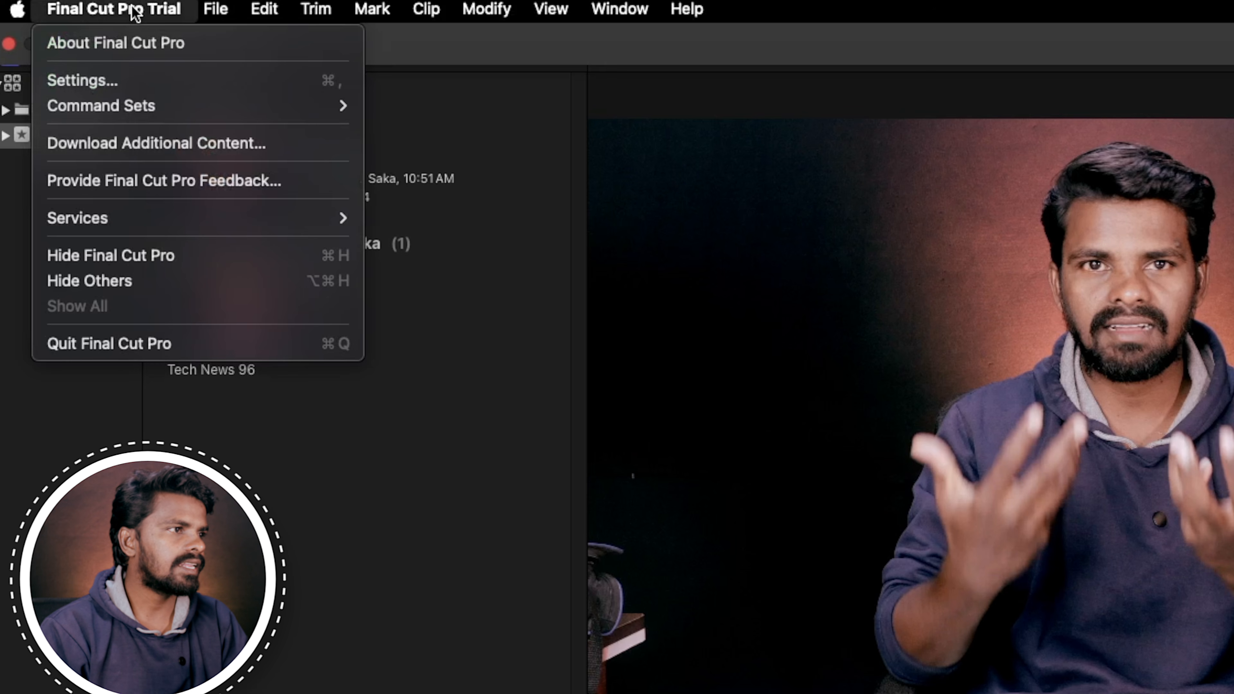
pyautogui.moveTo(132, 107)
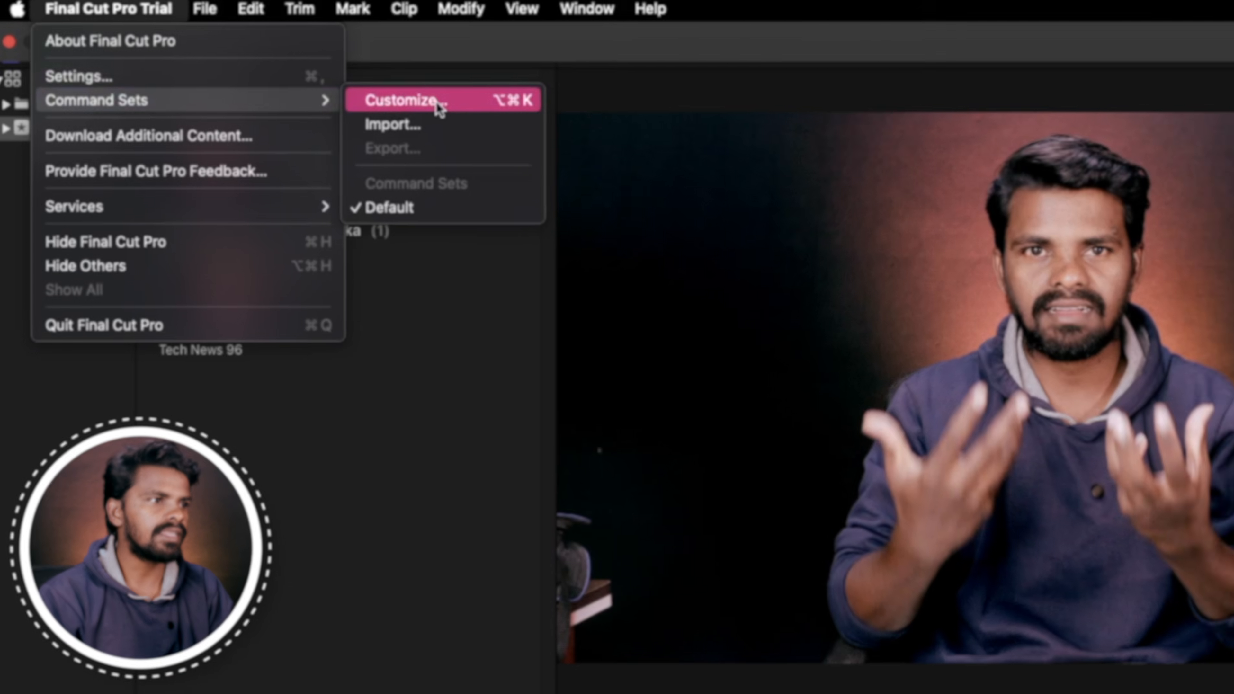
pyautogui.click(437, 102)
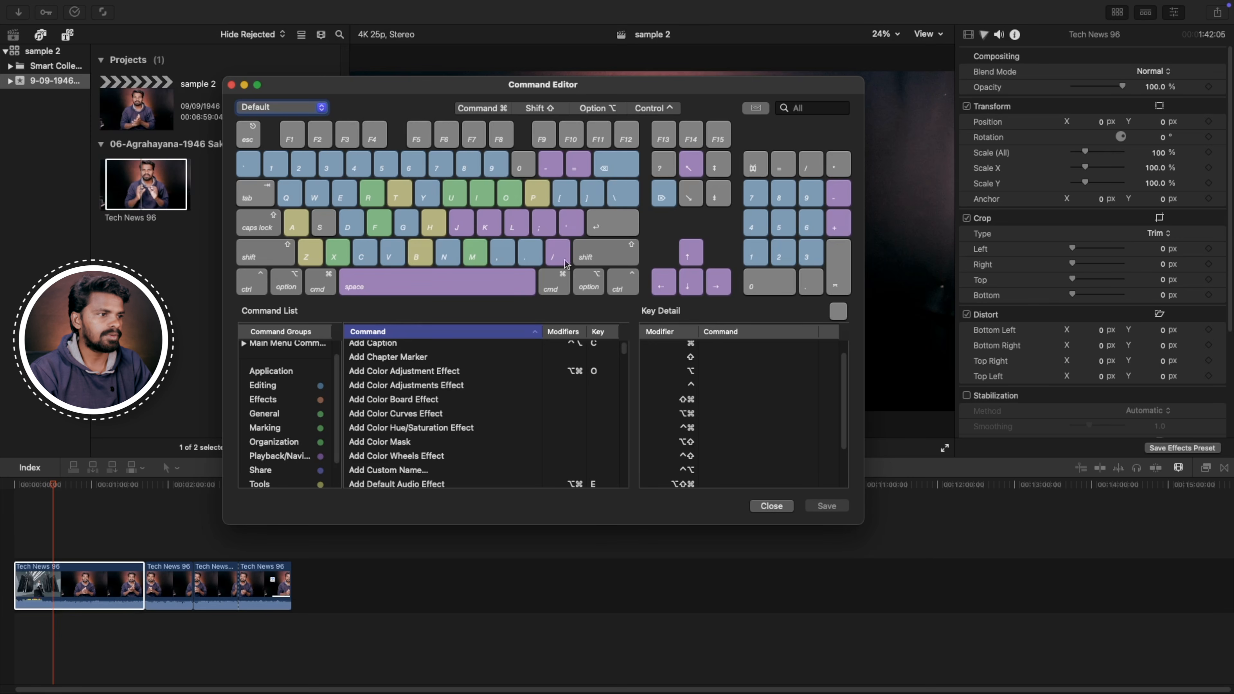
pyautogui.click(415, 251)
pyautogui.click(416, 251)
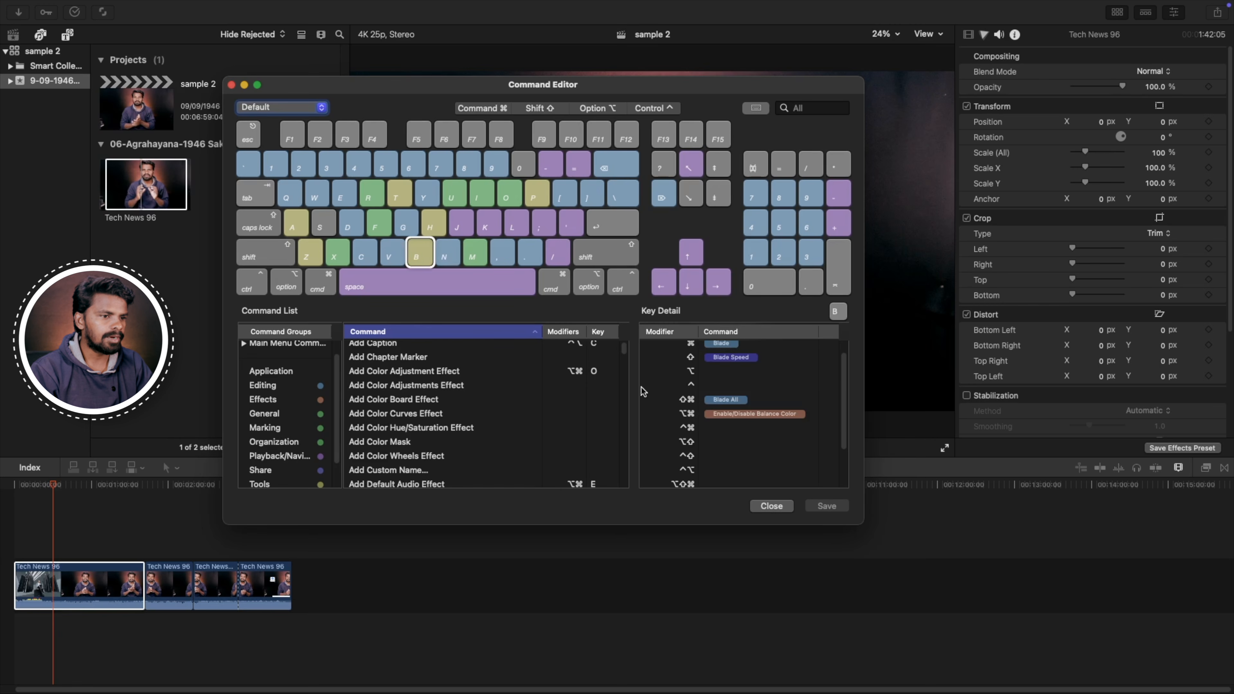
pyautogui.scroll(-3, 681, 385)
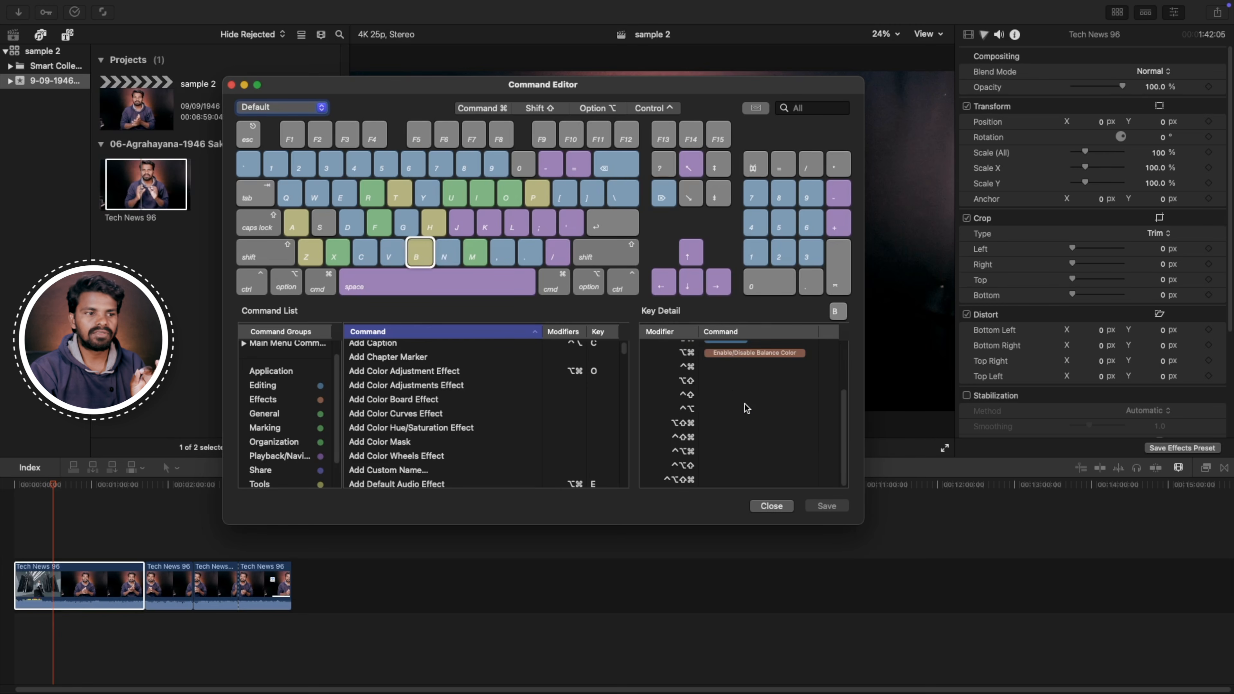
pyautogui.scroll(3, 744, 403)
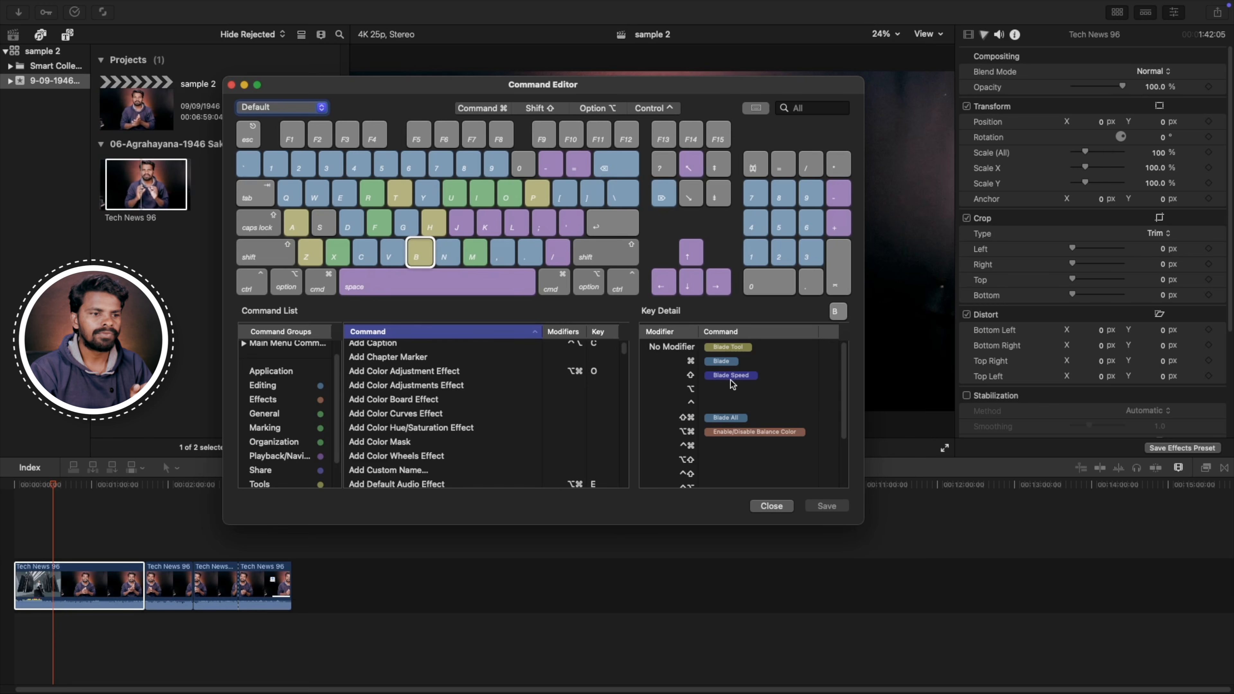
# - Look up the commands assigned to the J and I keys and to Command with B, and close the Command Editor
pyautogui.click(458, 222)
pyautogui.click(487, 192)
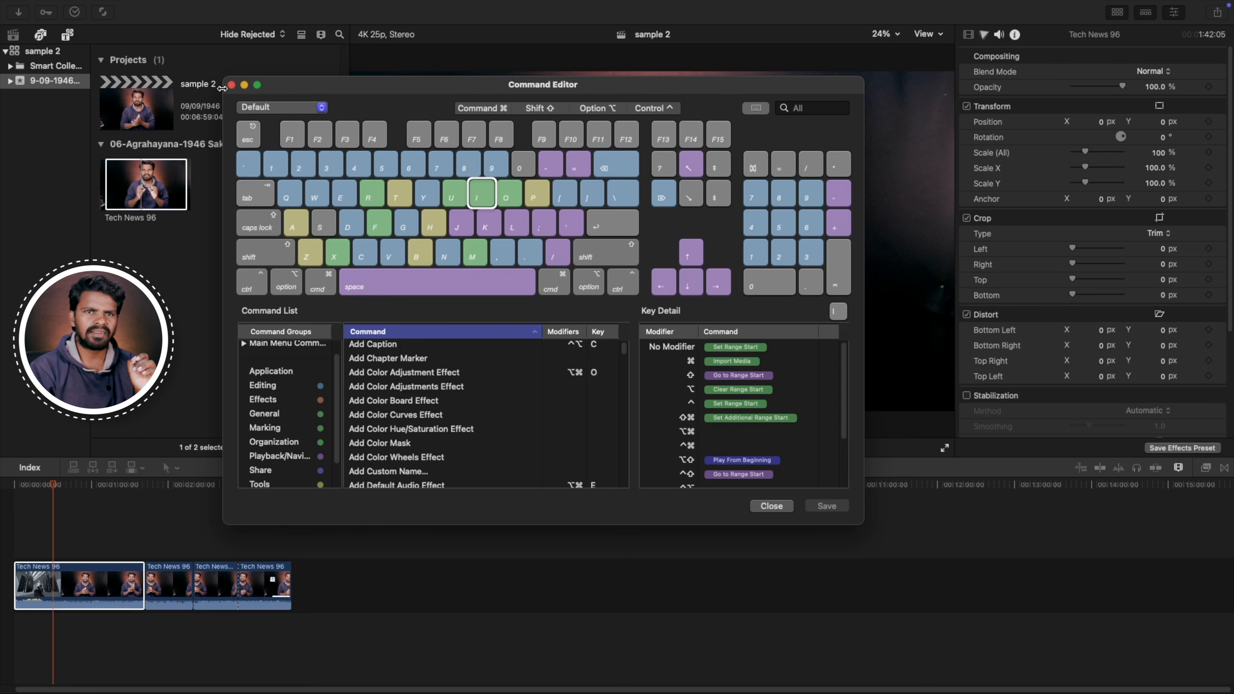
pyautogui.click(326, 283)
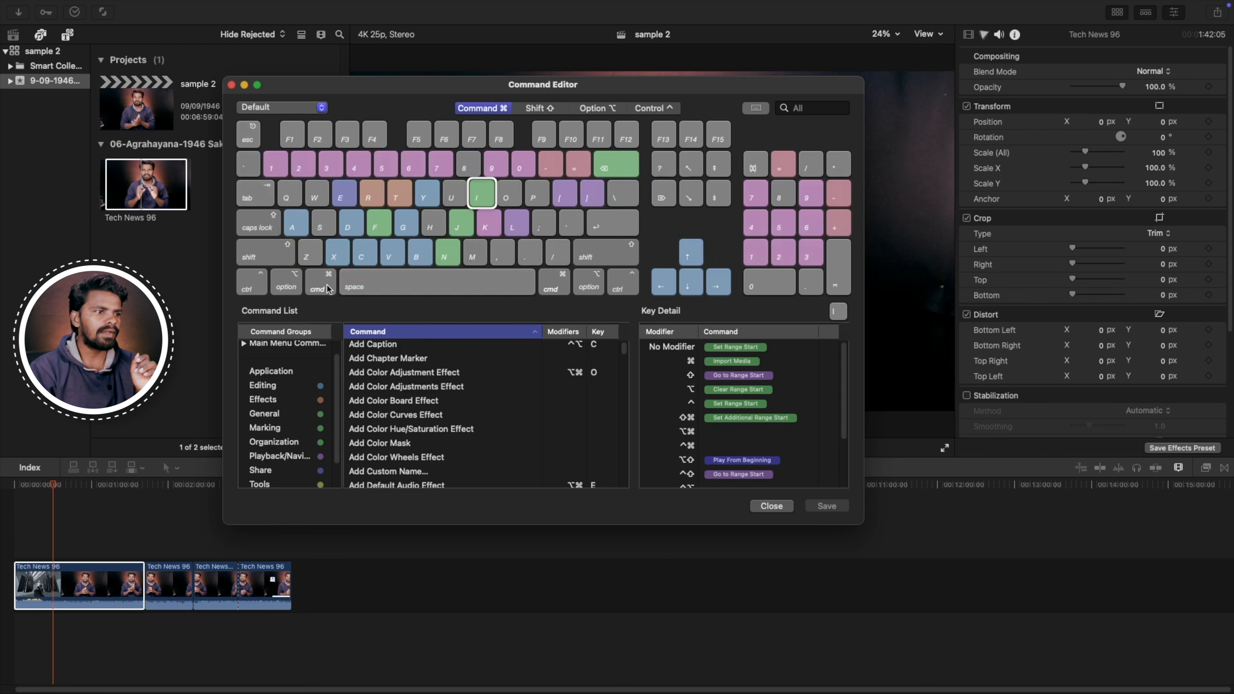
pyautogui.click(417, 258)
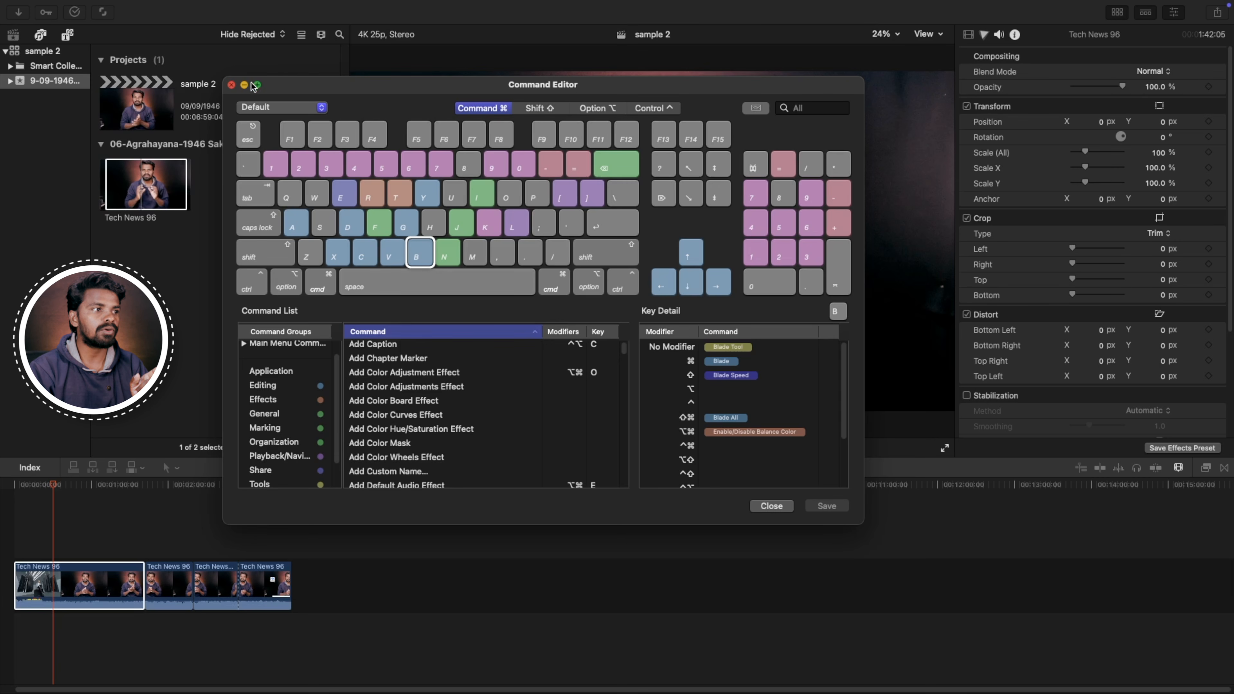
pyautogui.click(232, 85)
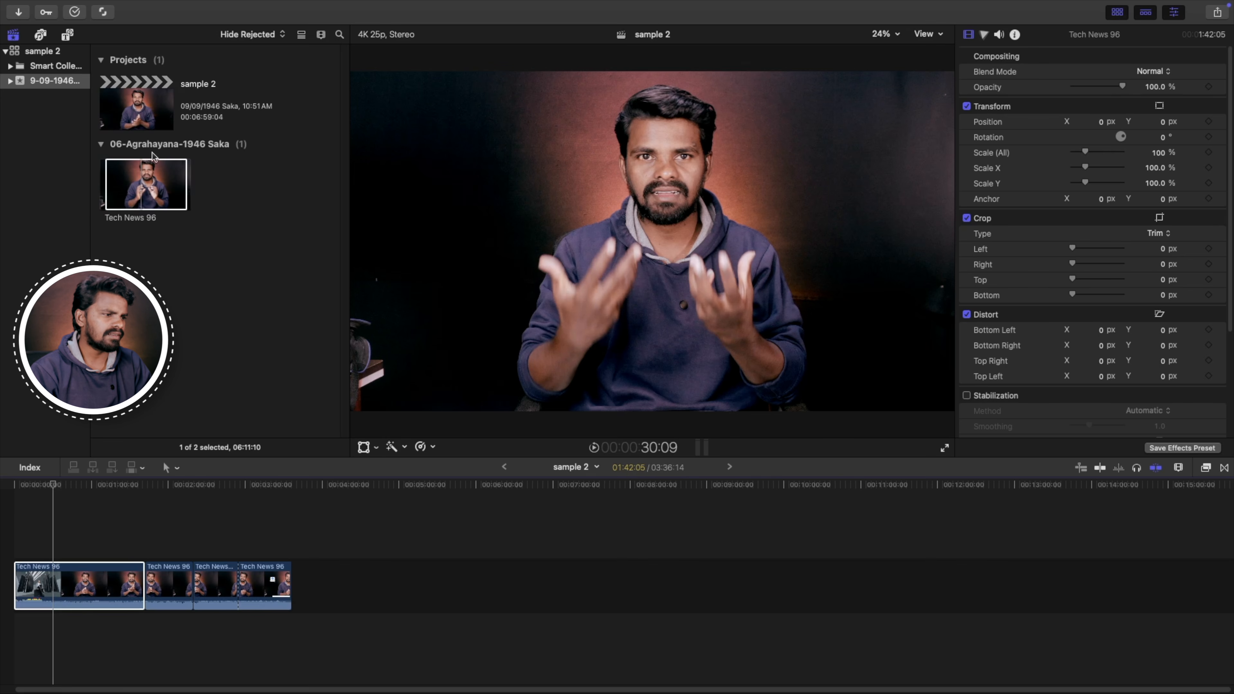
# - Place the playhead at 00:00:43:02 in the first Tech News 96 segment and raise that segment's audio volume to 12.0 dB
pyautogui.click(69, 603)
pyautogui.click(86, 591)
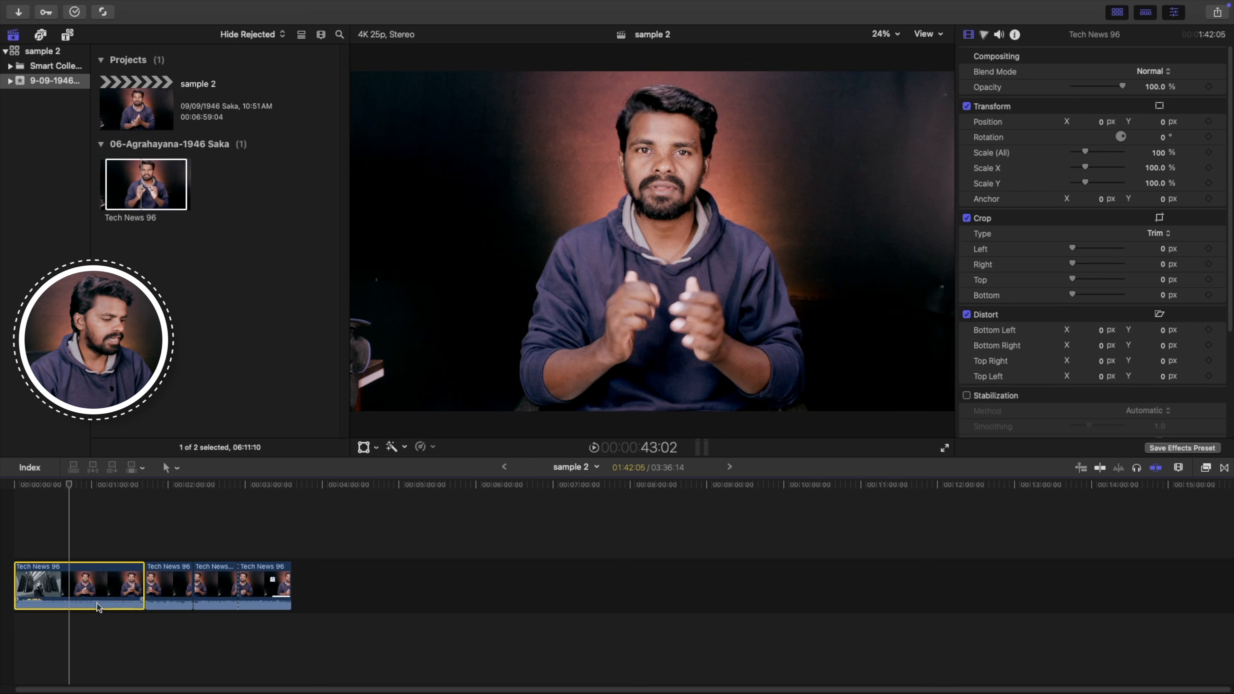
pyautogui.press('super+equal')
pyautogui.press('super+equal')
pyautogui.press('super+equal')
pyautogui.press('super+equal')
pyautogui.press('super+equal')
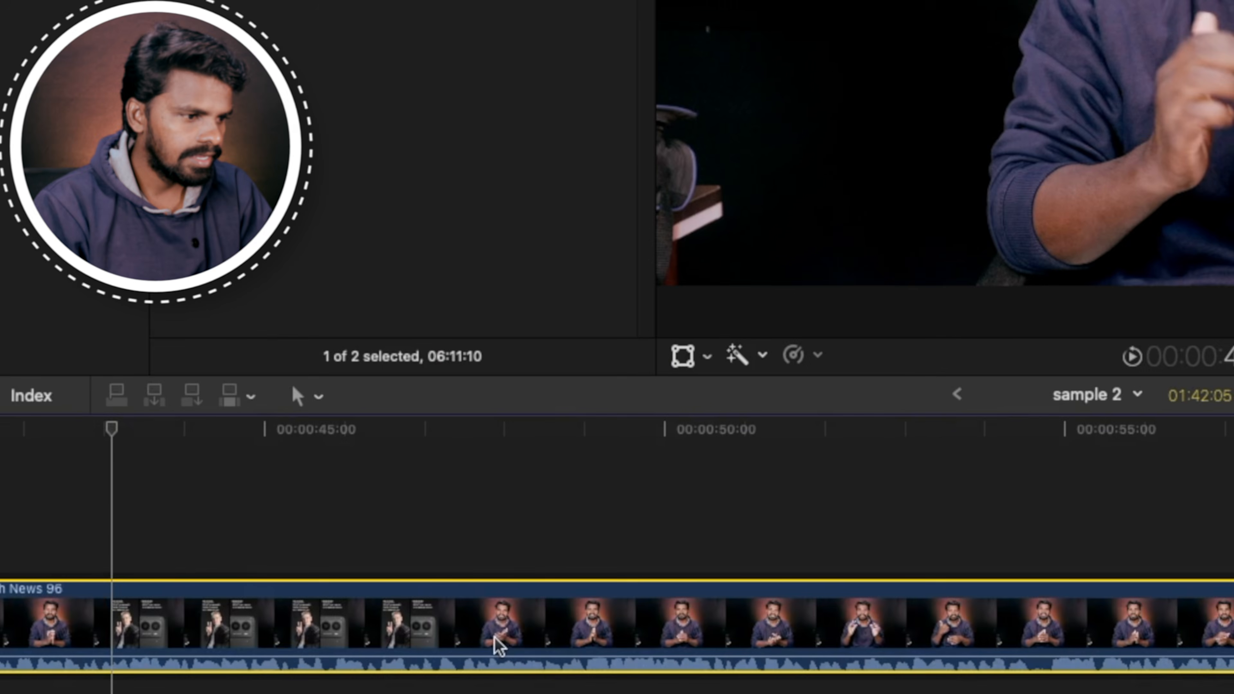
pyautogui.moveTo(268, 602)
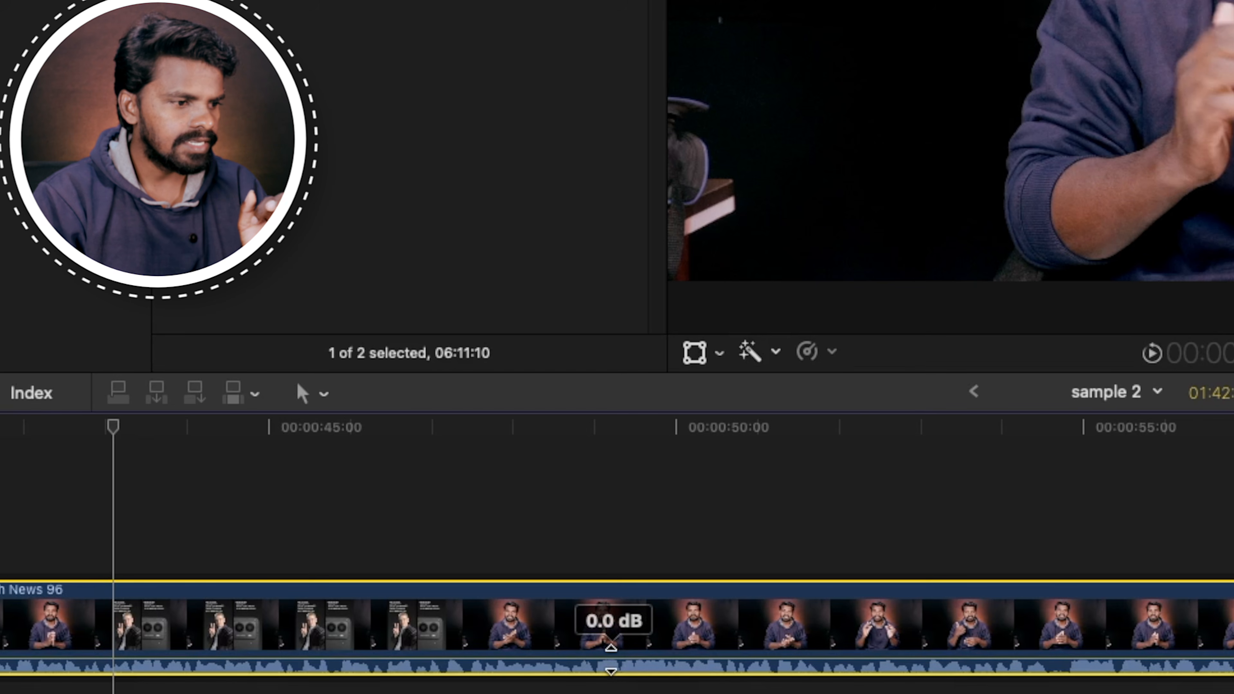
pyautogui.moveTo(611, 659); pyautogui.dragTo(609, 630)
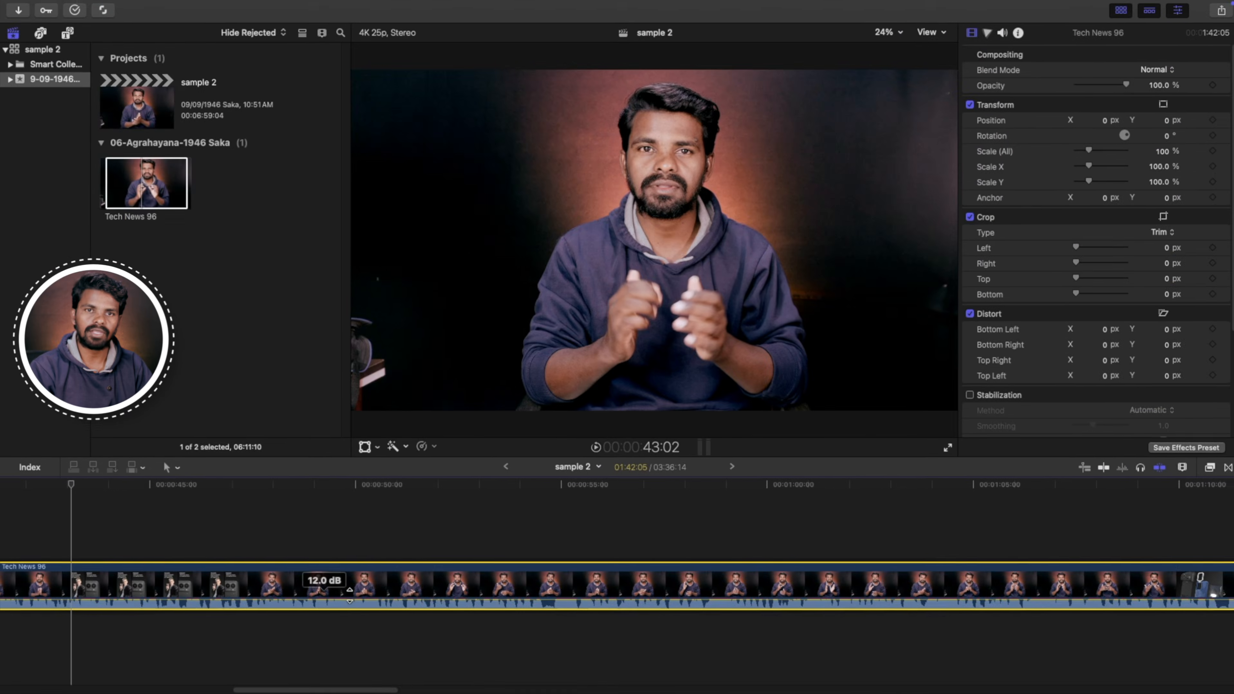
# - Pull the first Tech News 96 segment's audio volume line down, and nudge it back up
pyautogui.moveTo(540, 617); pyautogui.dragTo(542, 647)
pyautogui.moveTo(350, 608); pyautogui.dragTo(352, 600)
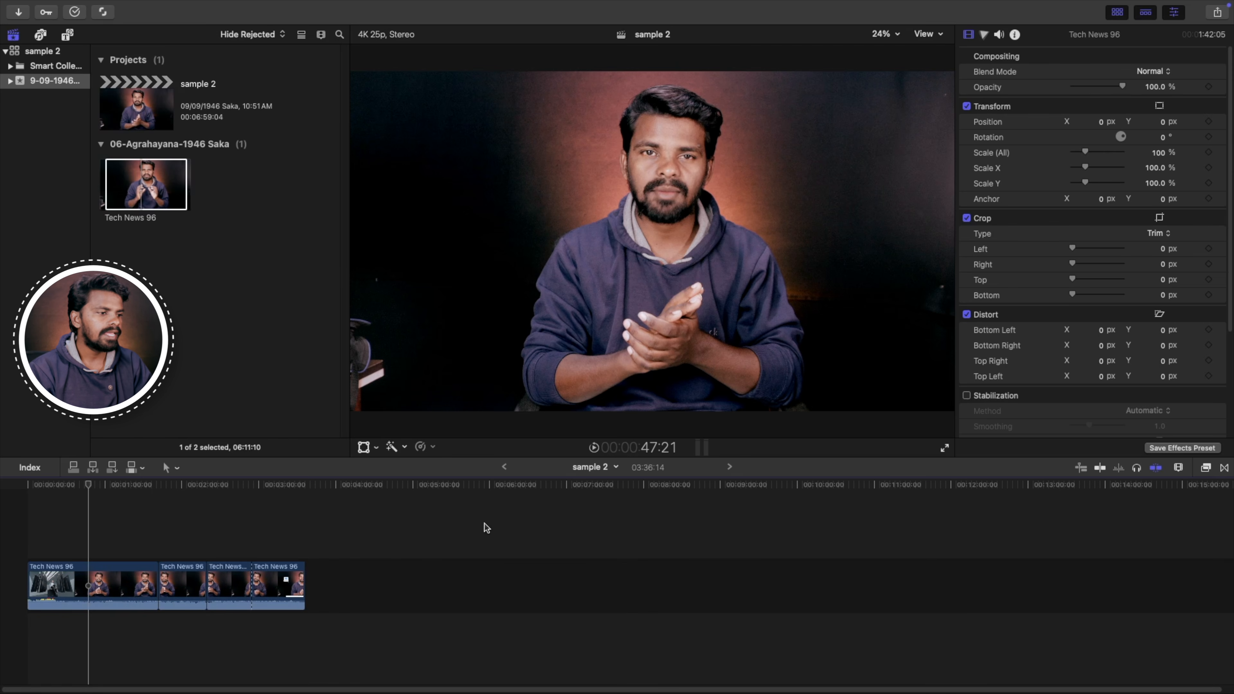
# - Set the first Tech News 96 segment's Transform position to X -36 px, Y -19 px and its overall scale to 192%
pyautogui.click(82, 584)
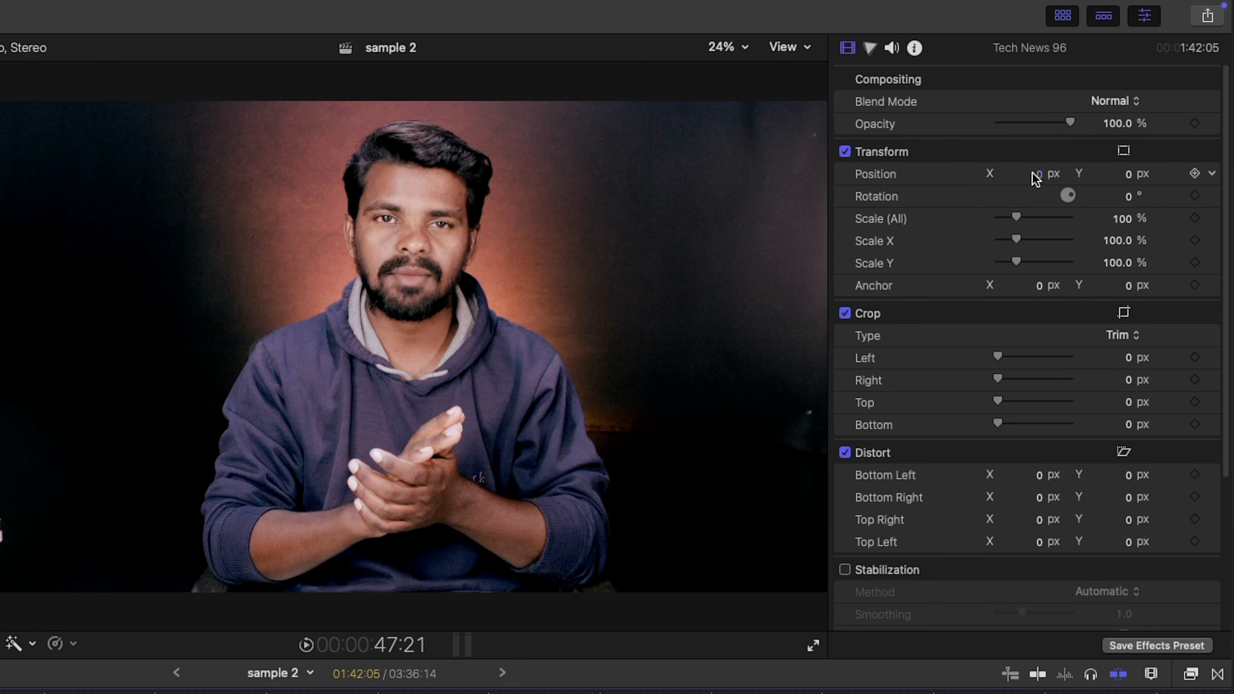
pyautogui.moveTo(1041, 179)
pyautogui.mouseDown()
pyautogui.moveTo(1075, 180)
pyautogui.moveTo(914, 180)
pyautogui.moveTo(1035, 180)
pyautogui.mouseUp()
pyautogui.moveTo(1131, 179)
pyautogui.mouseDown()
pyautogui.moveTo(1091, 179)
pyautogui.moveTo(1112, 186)
pyautogui.mouseUp()
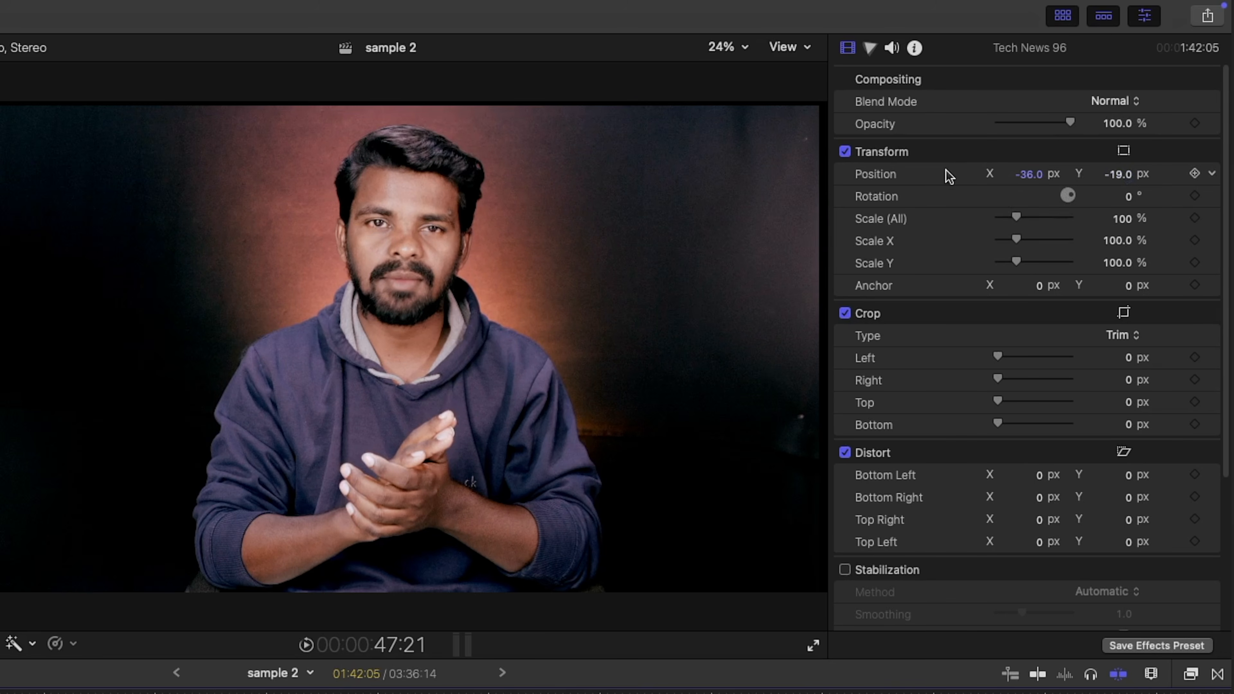
pyautogui.moveTo(1021, 214); pyautogui.dragTo(1033, 228)
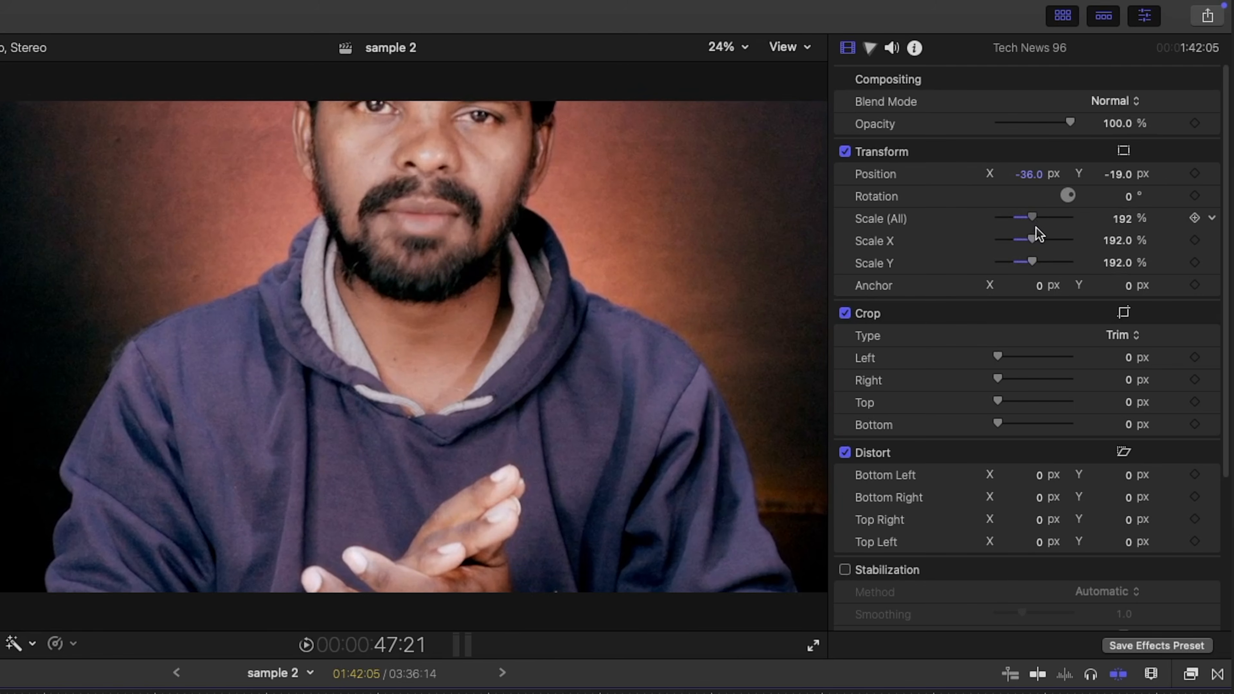
# - Reframe the first segment on the face with position X -152 px, Y -776 px and an overall scale of 188%
pyautogui.moveTo(1025, 183); pyautogui.dragTo(1039, 182)
pyautogui.moveTo(1124, 174); pyautogui.dragTo(1118, 272)
pyautogui.moveTo(1029, 175); pyautogui.dragTo(1029, 199)
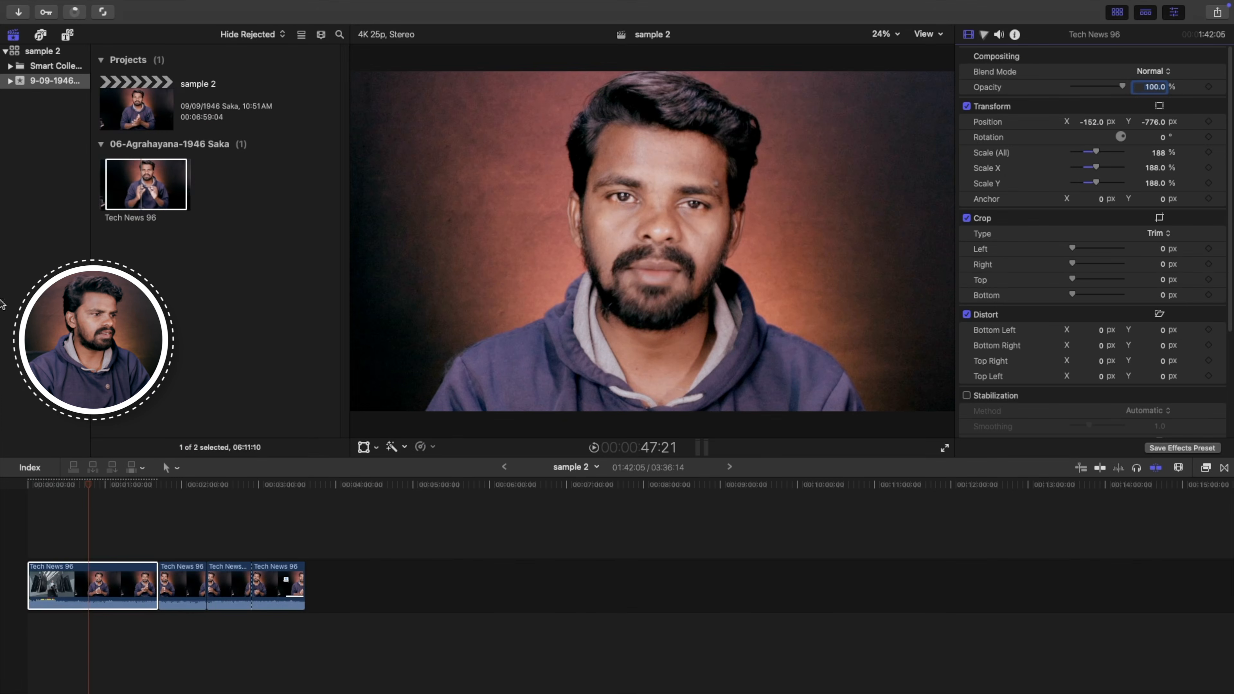
# - Transform the first segment freehand in the viewer to about 119.62% scale at about X 25.3 px, Y -79.5 px, and finish the transform
pyautogui.click(77, 590)
pyautogui.rightClick(631, 194)
pyautogui.click(635, 199)
pyautogui.rightClick(653, 200)
pyautogui.click(671, 208)
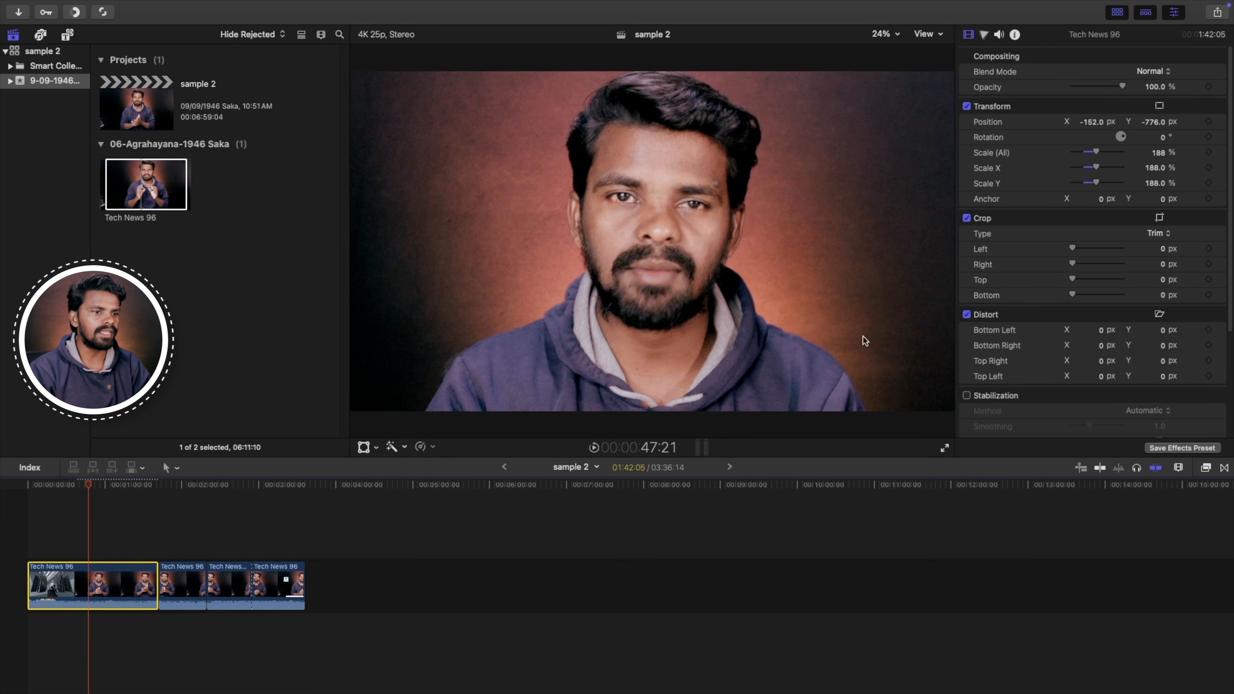
pyautogui.moveTo(931, 397); pyautogui.dragTo(705, 60)
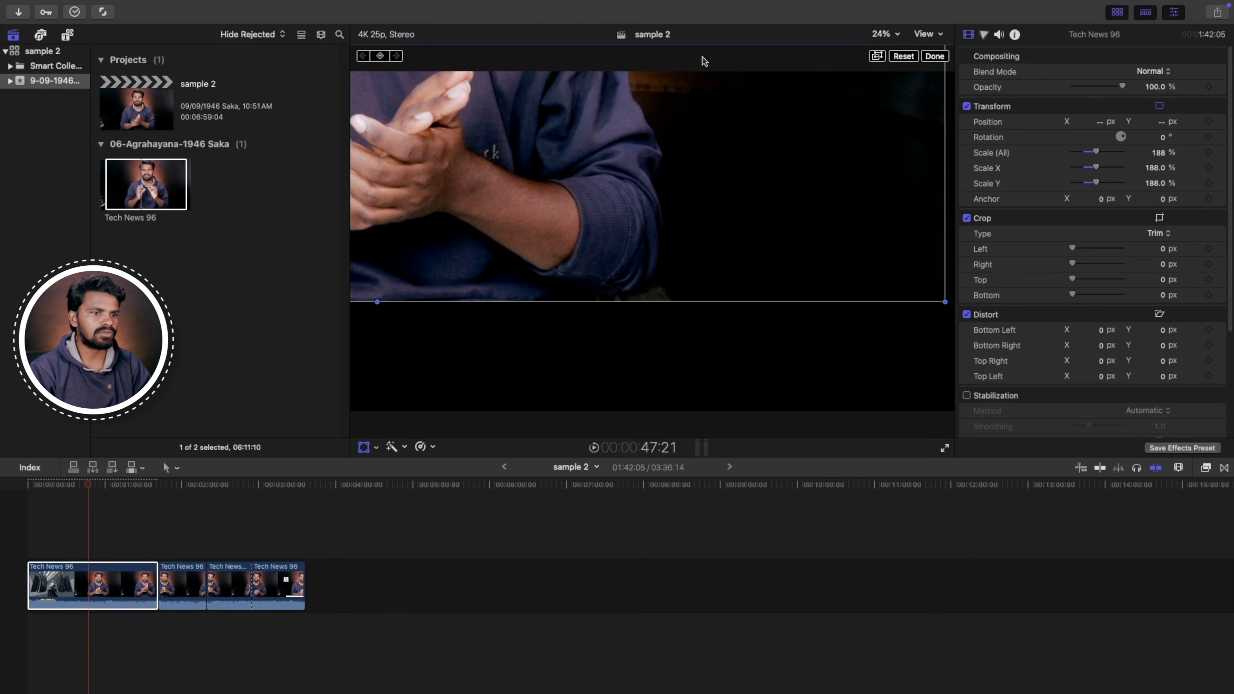
pyautogui.moveTo(939, 307); pyautogui.dragTo(923, 423)
pyautogui.moveTo(778, 272); pyautogui.dragTo(741, 303)
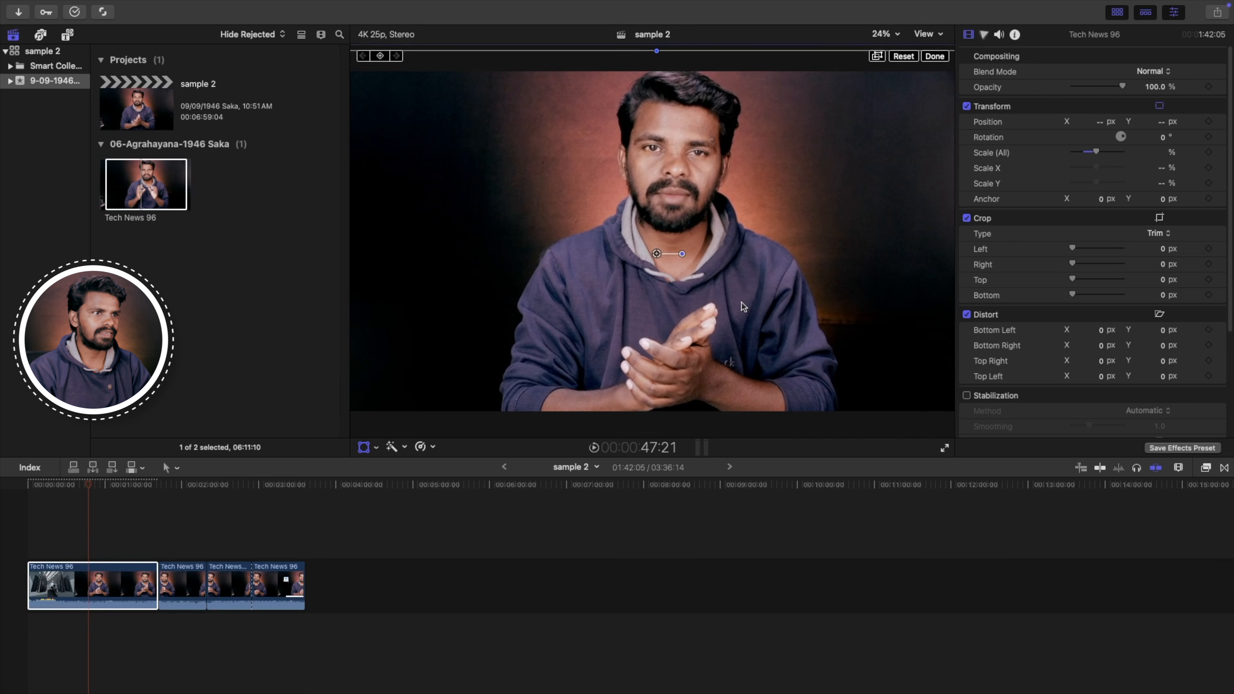
pyautogui.click(934, 56)
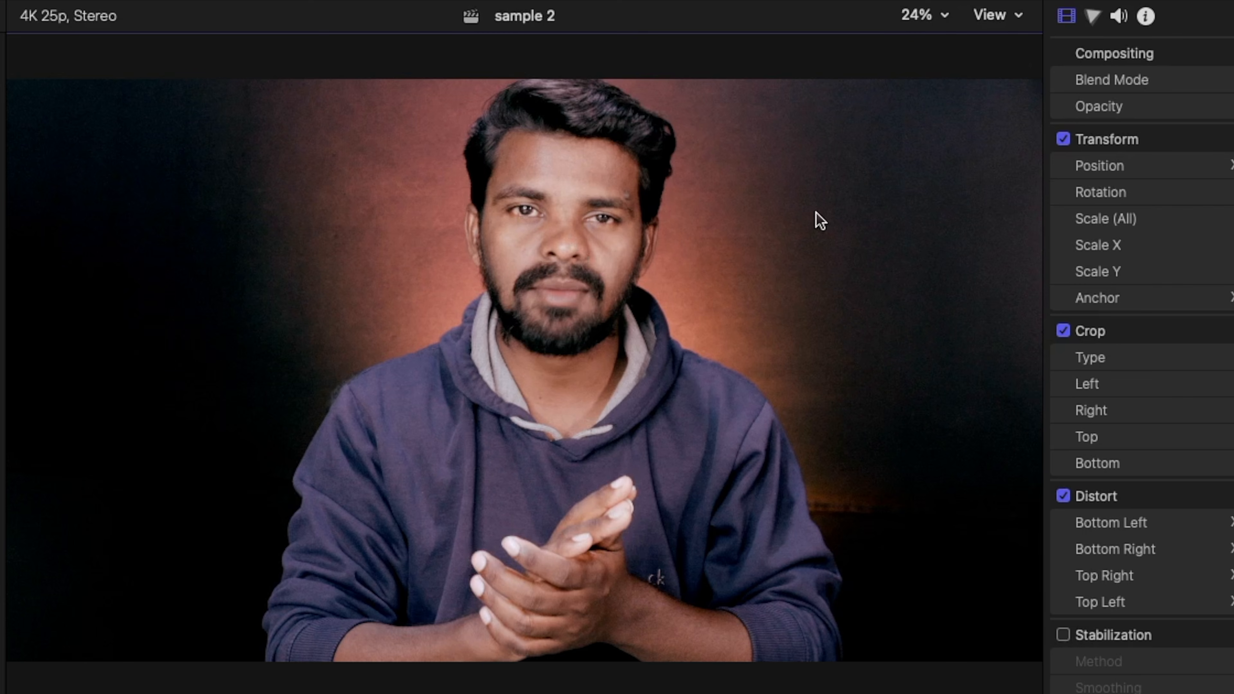
# - Magnify the viewer to 75%, move the visible area up to the face, and return the viewer to Fit
pyautogui.click(920, 18)
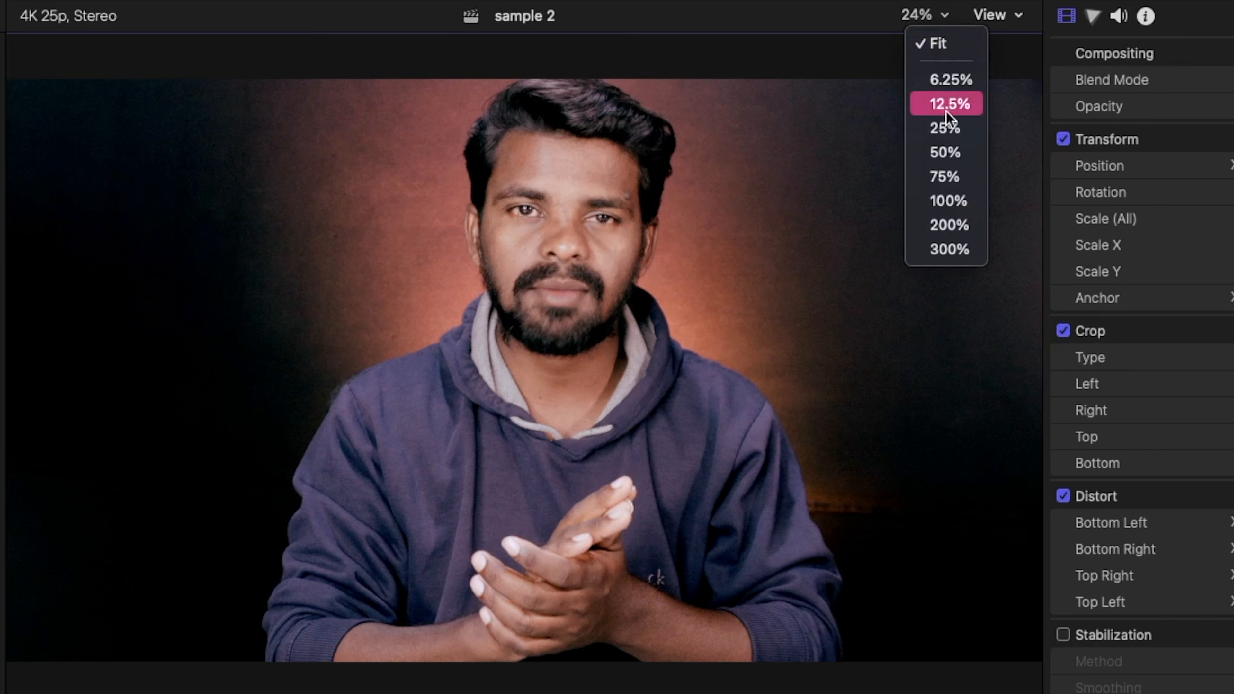
pyautogui.click(945, 171)
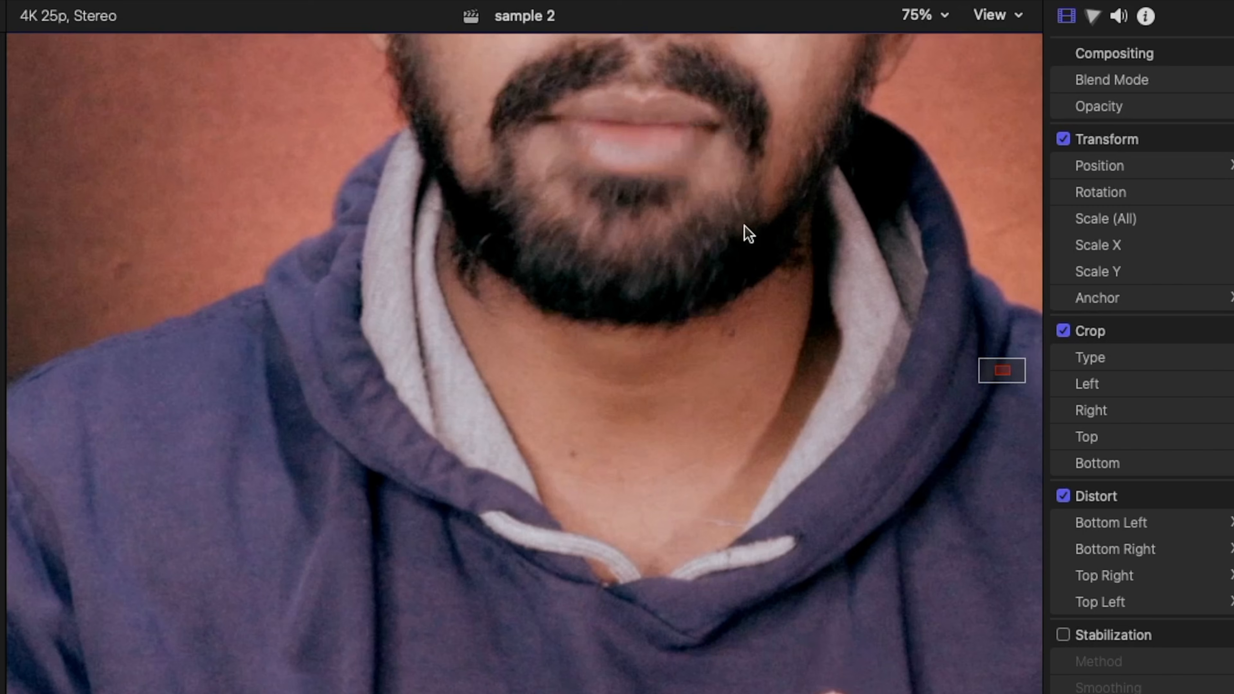
pyautogui.moveTo(1001, 370); pyautogui.dragTo(999, 368)
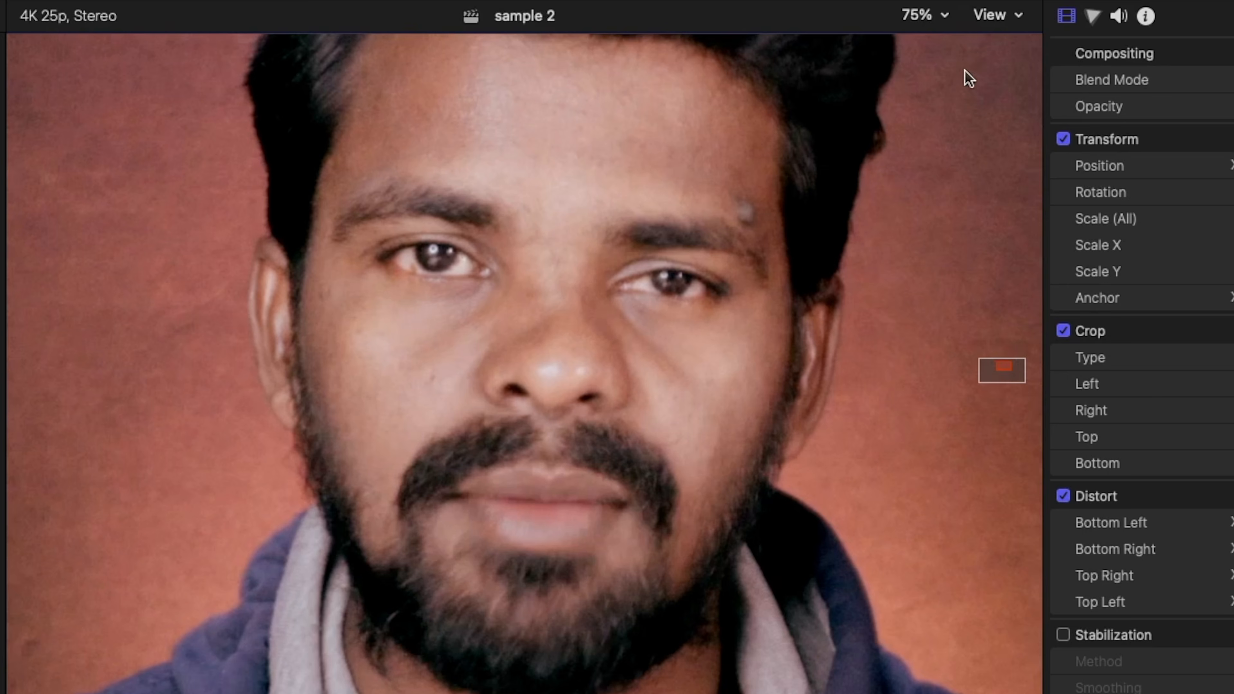
pyautogui.click(926, 17)
pyautogui.click(936, 43)
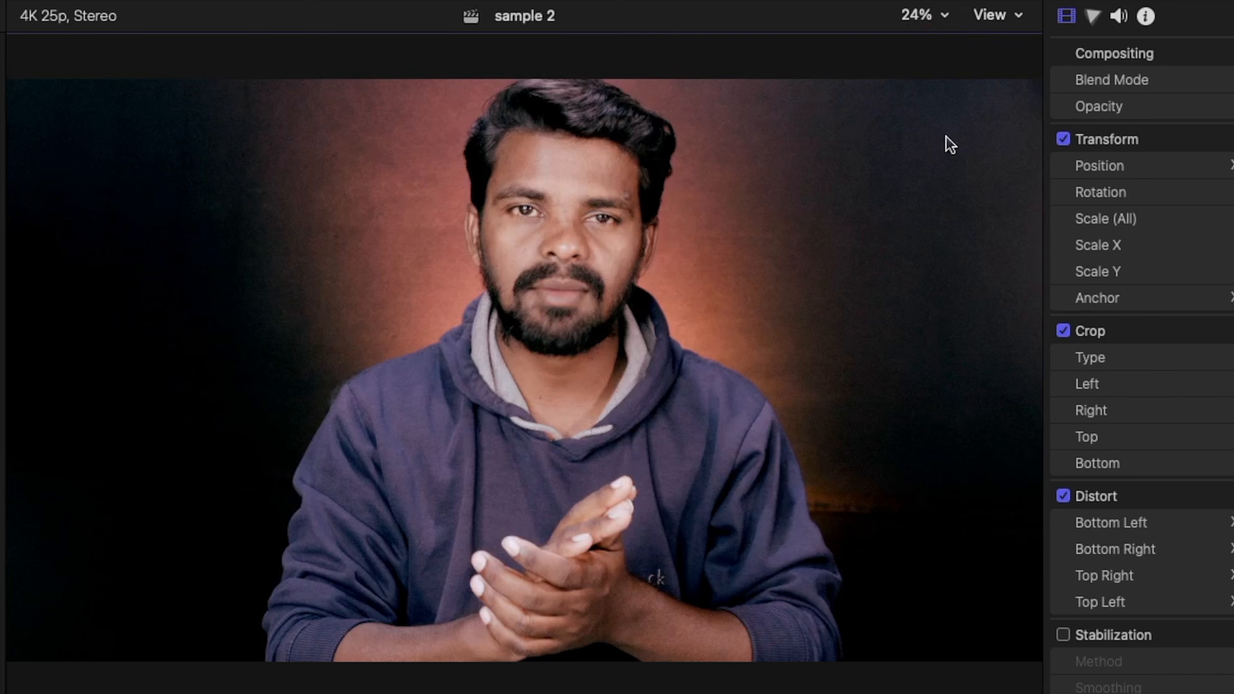
# - Try the viewer at 12.5% and 200% magnification, and set it back to Fit
pyautogui.click(921, 15)
pyautogui.click(940, 104)
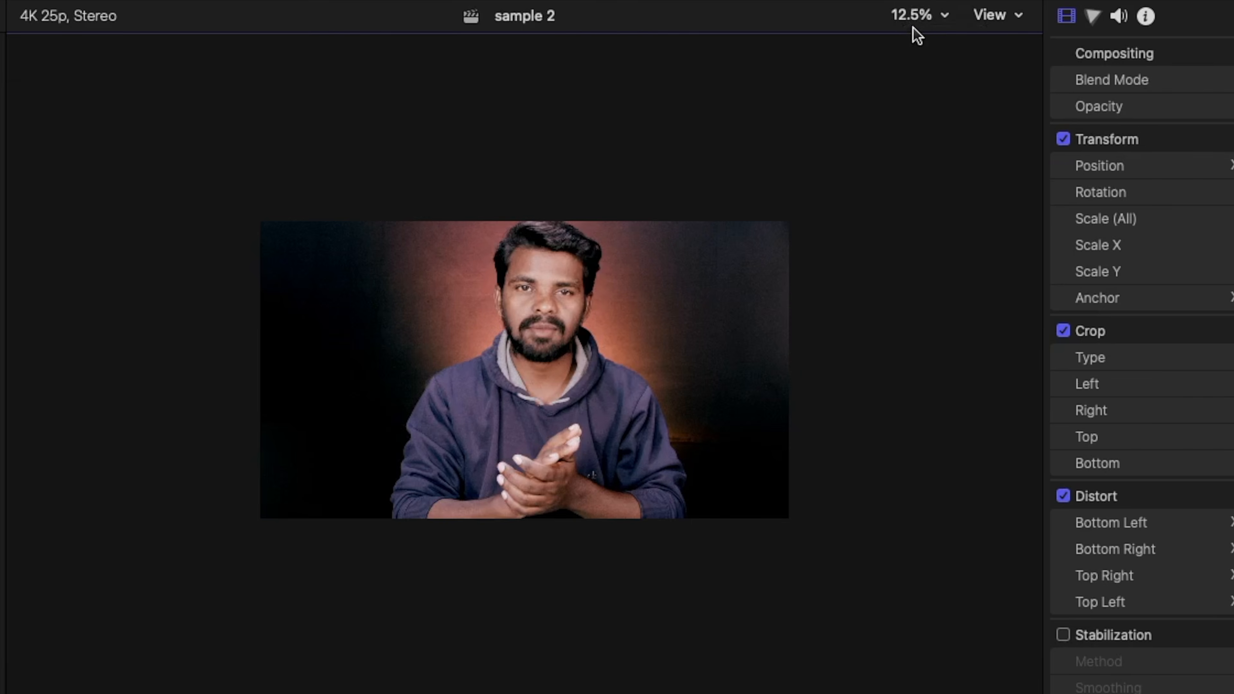
pyautogui.click(918, 15)
pyautogui.click(959, 226)
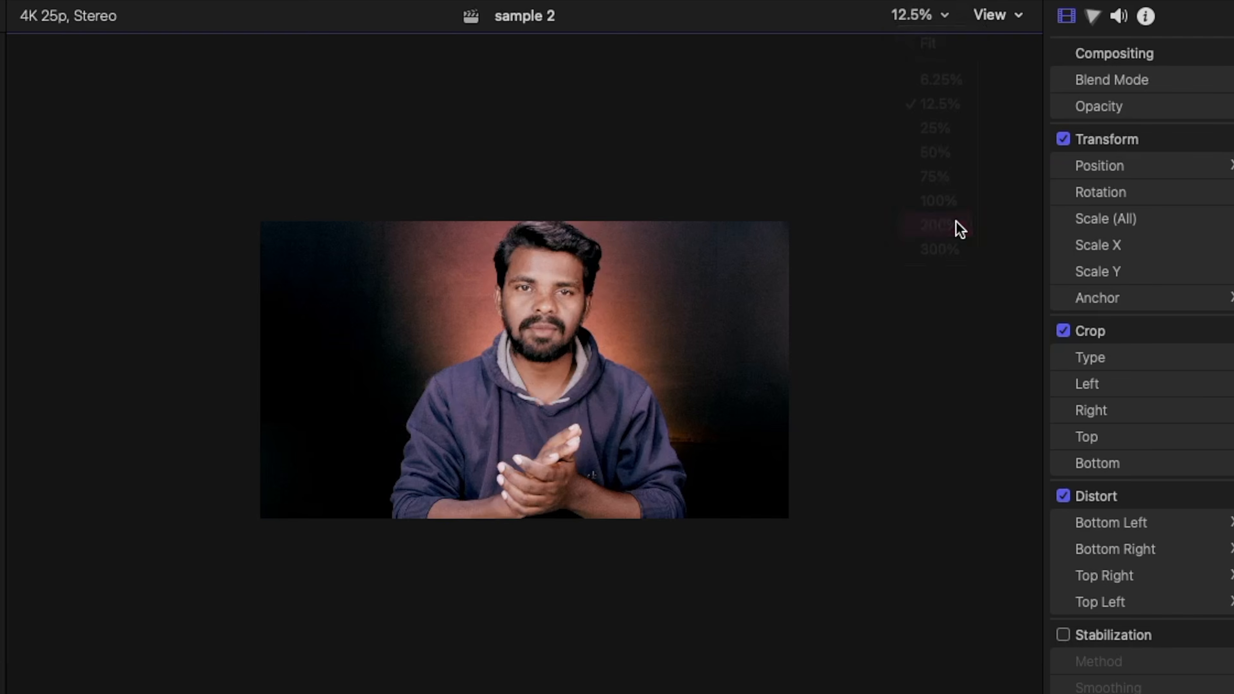
pyautogui.click(918, 17)
pyautogui.click(925, 43)
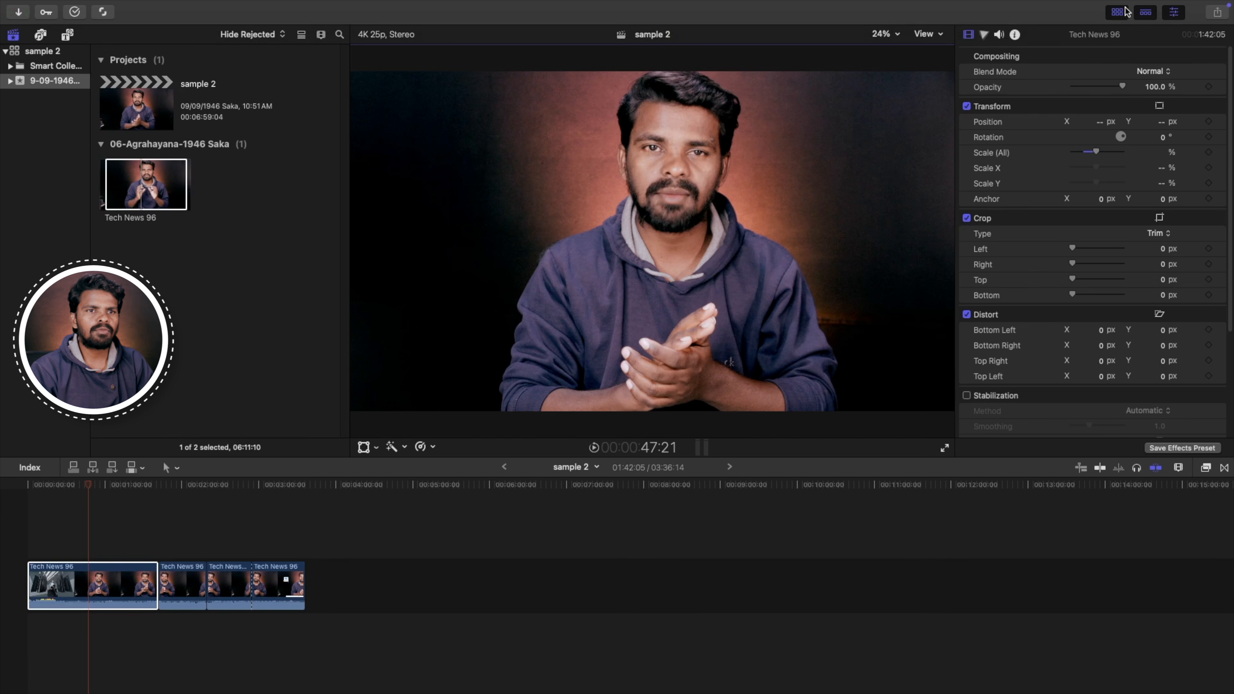
# - Hide the Inspector, bring it back, and hide it again to enlarge the browser and viewer
pyautogui.click(1174, 15)
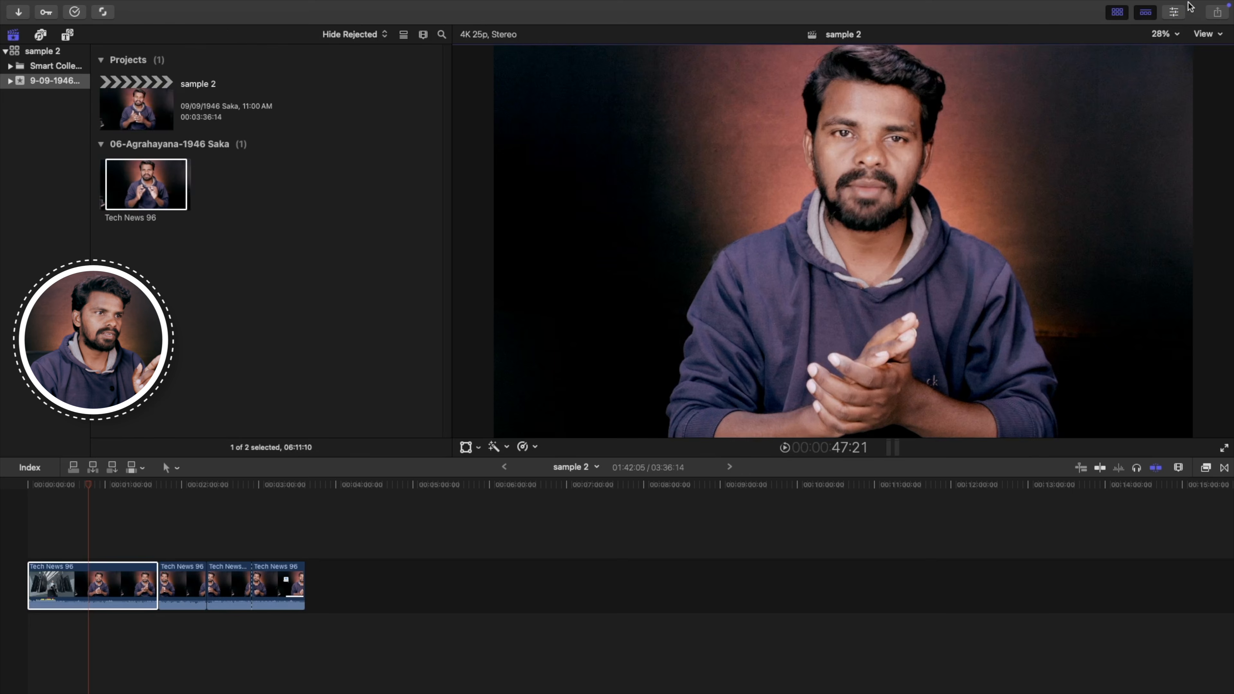
pyautogui.click(1174, 28)
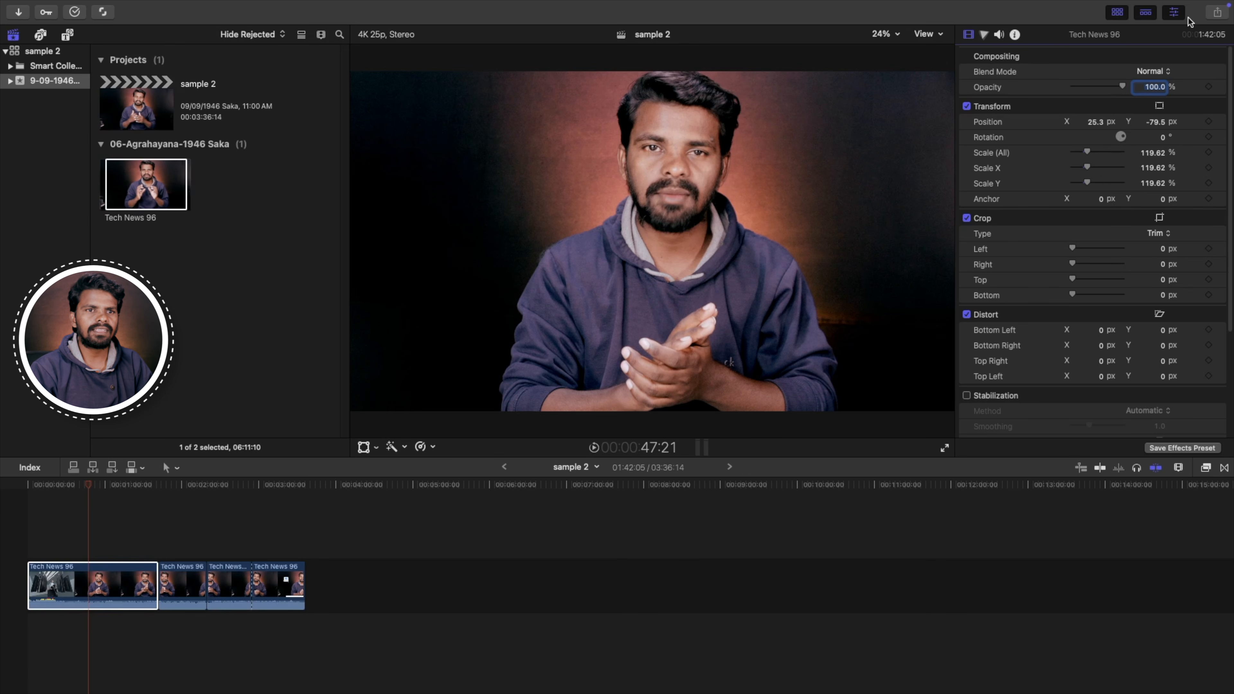
pyautogui.click(1175, 12)
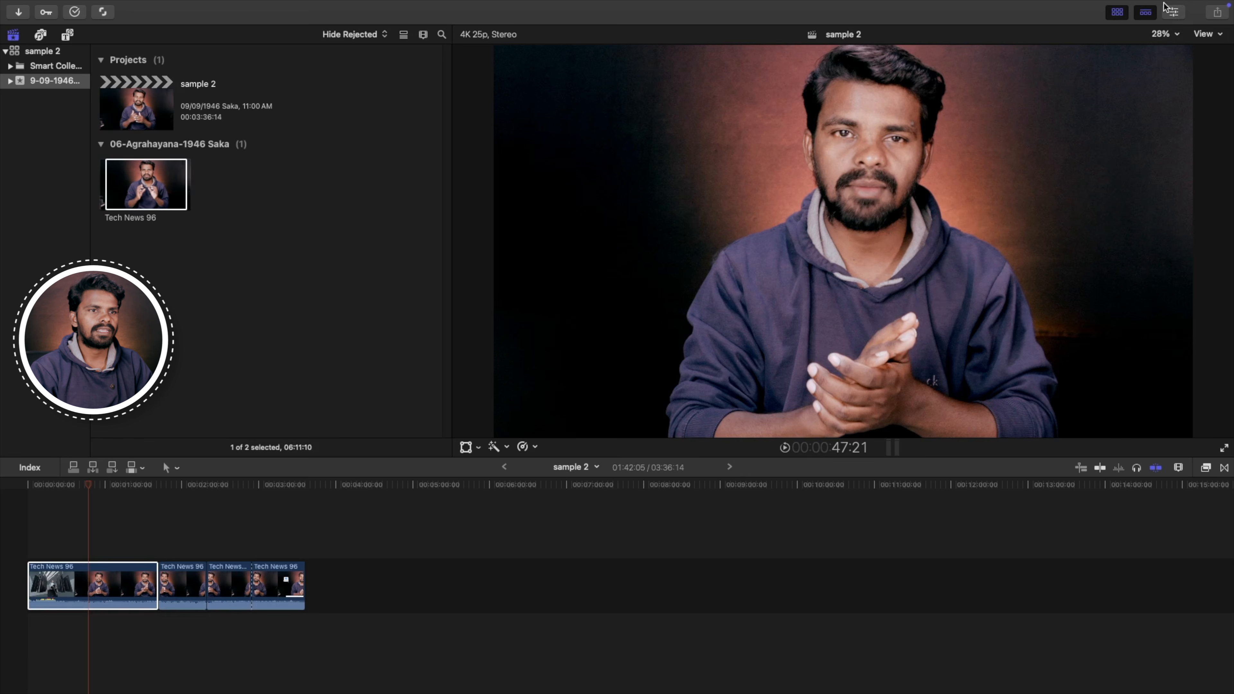
# - Hide and restore the timeline twice, and bring the Inspector back into the workspace
pyautogui.click(1145, 12)
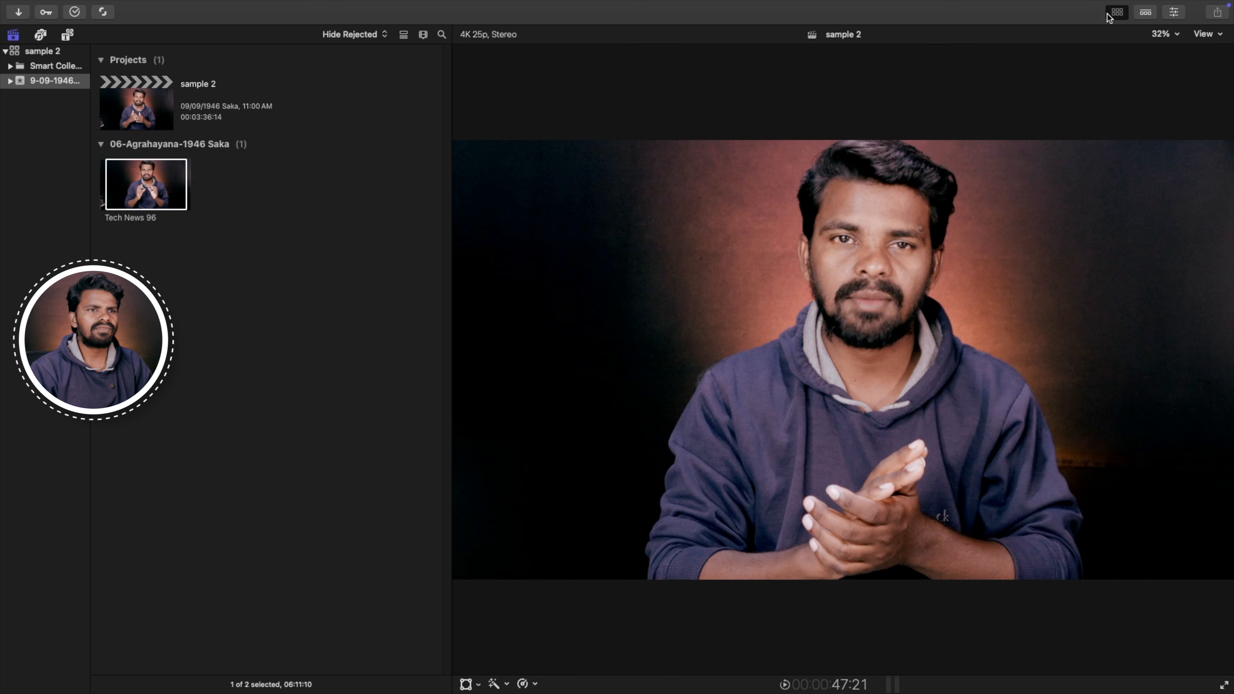
pyautogui.click(1146, 13)
pyautogui.click(1152, 12)
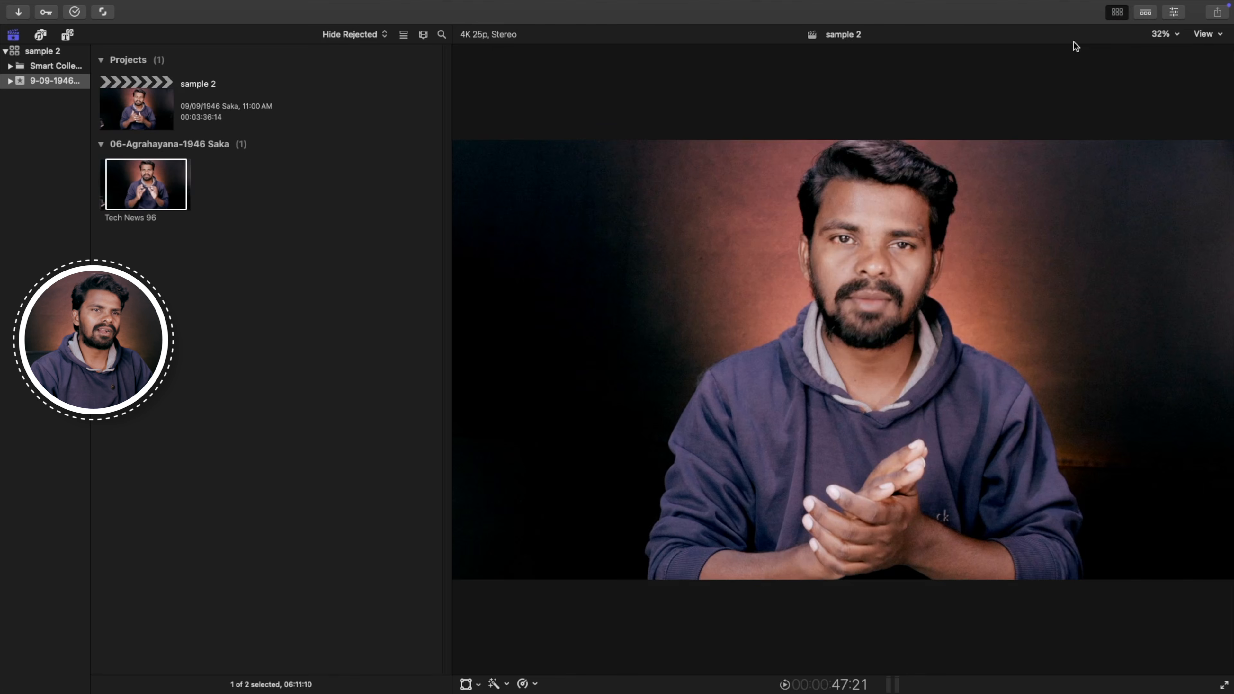
pyautogui.click(1152, 12)
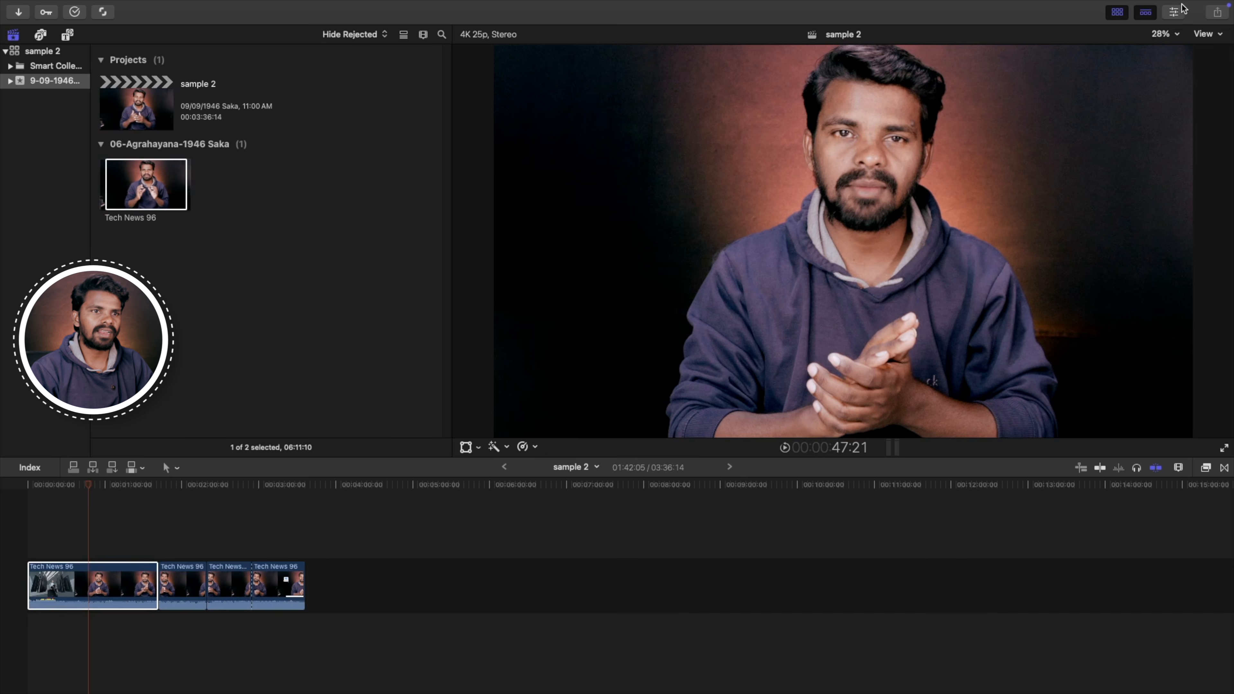
pyautogui.click(1173, 12)
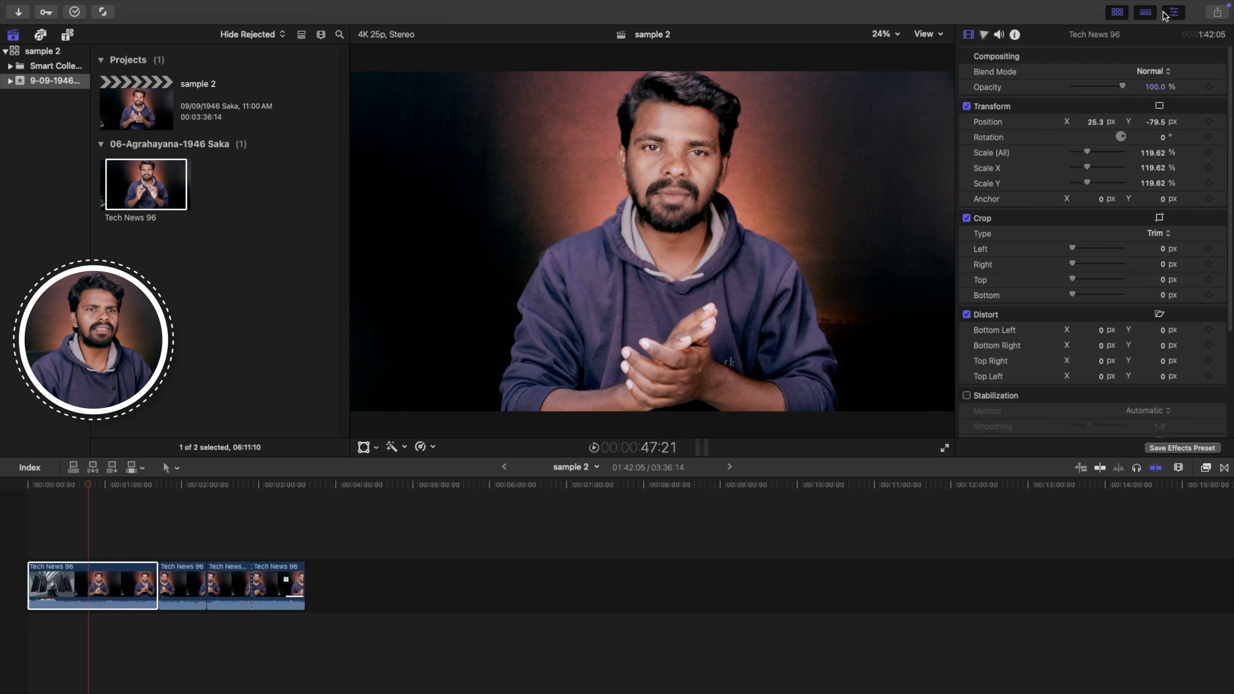
pyautogui.click(1175, 13)
pyautogui.click(1175, 13)
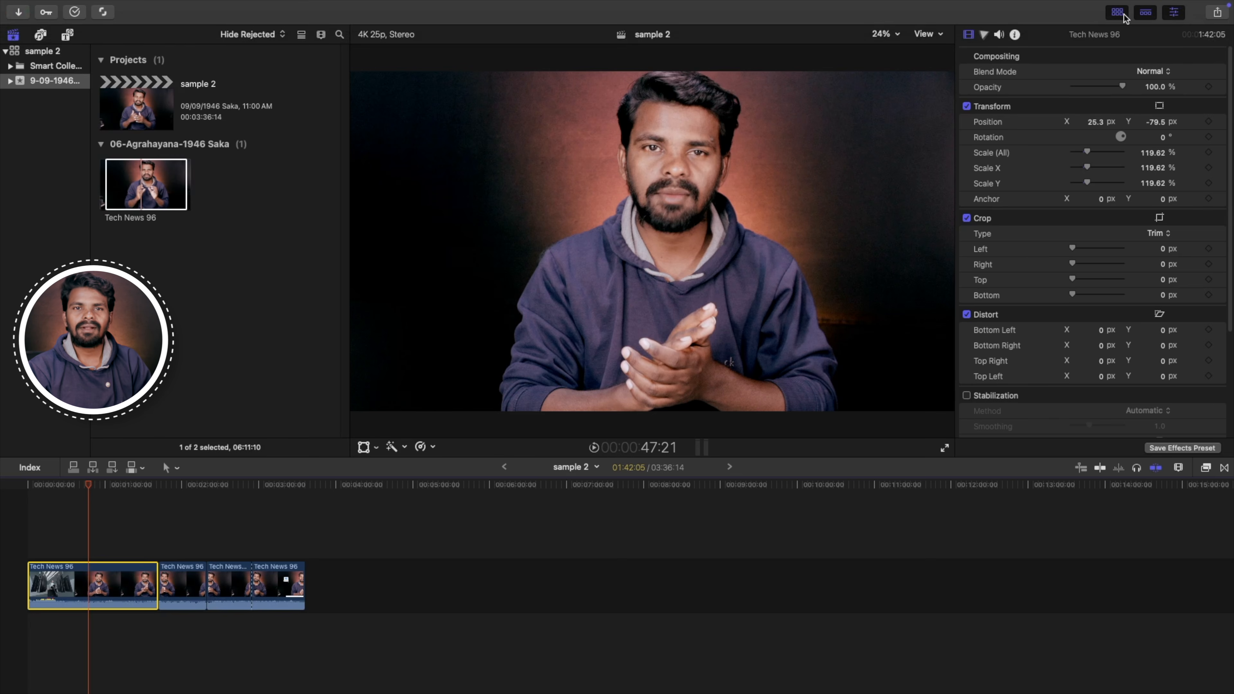
pyautogui.moveTo(1173, 1)
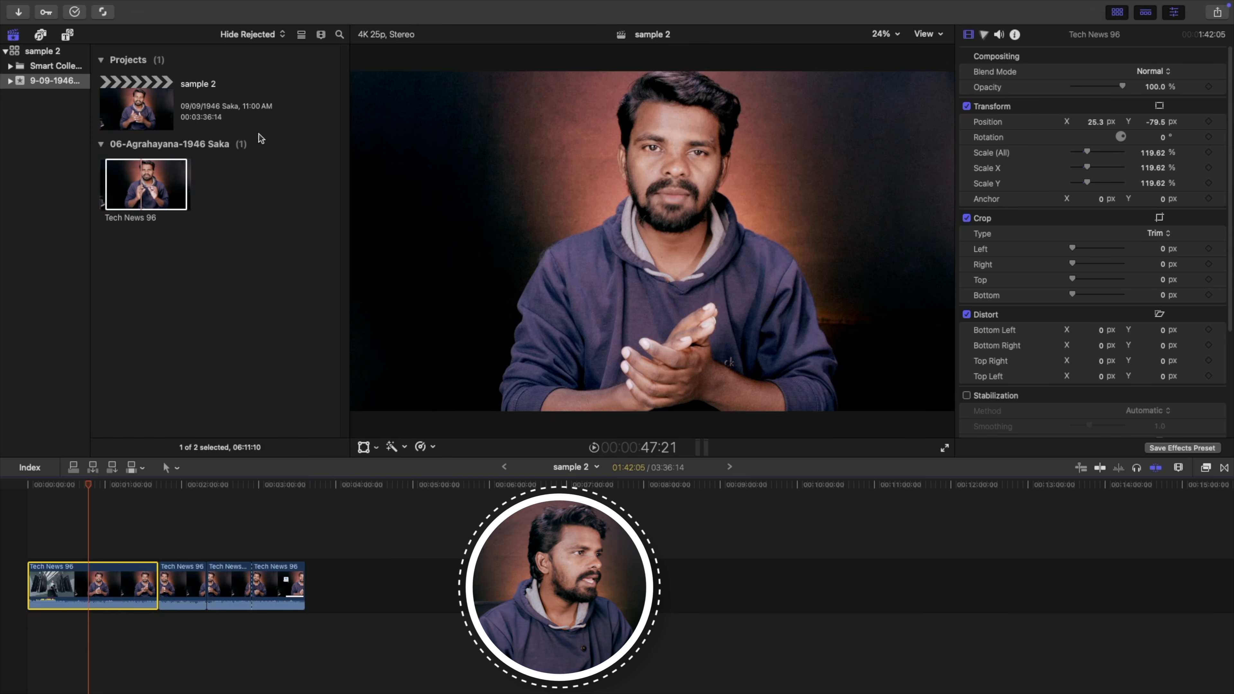
# - Open the Titles and Generators browser, and look through the installed titles and generators
pyautogui.click(67, 36)
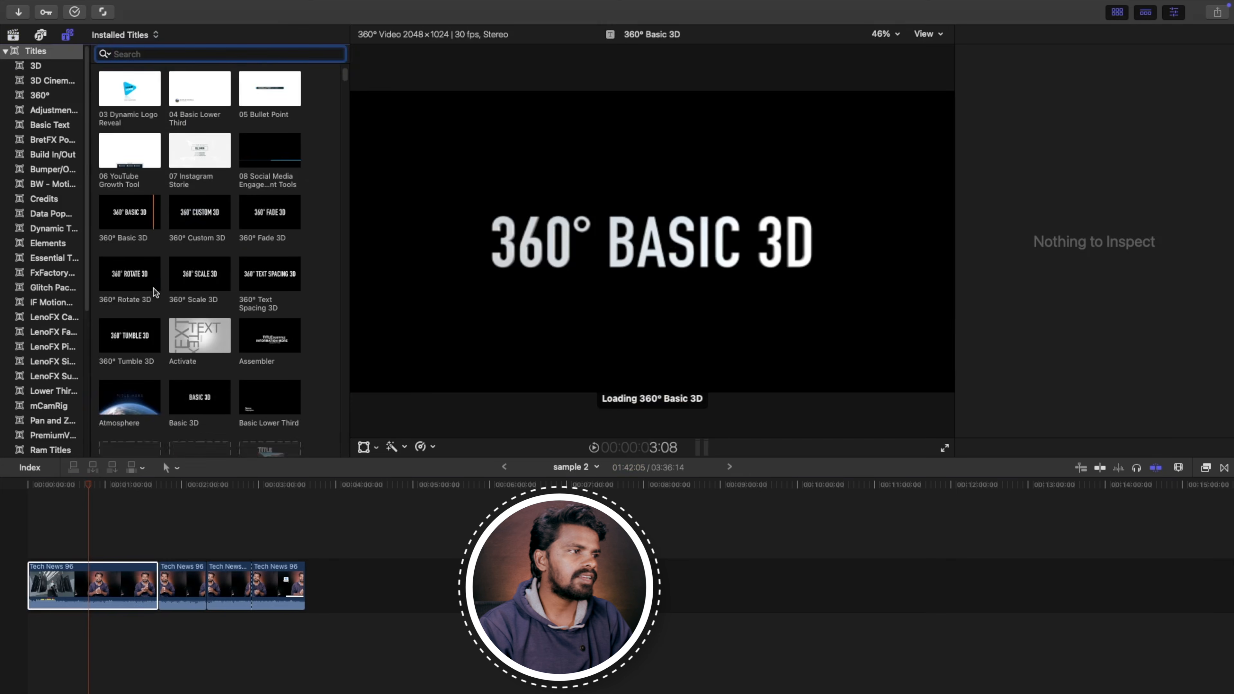
pyautogui.scroll(-5, 154, 292)
pyautogui.scroll(-5, 40, 289)
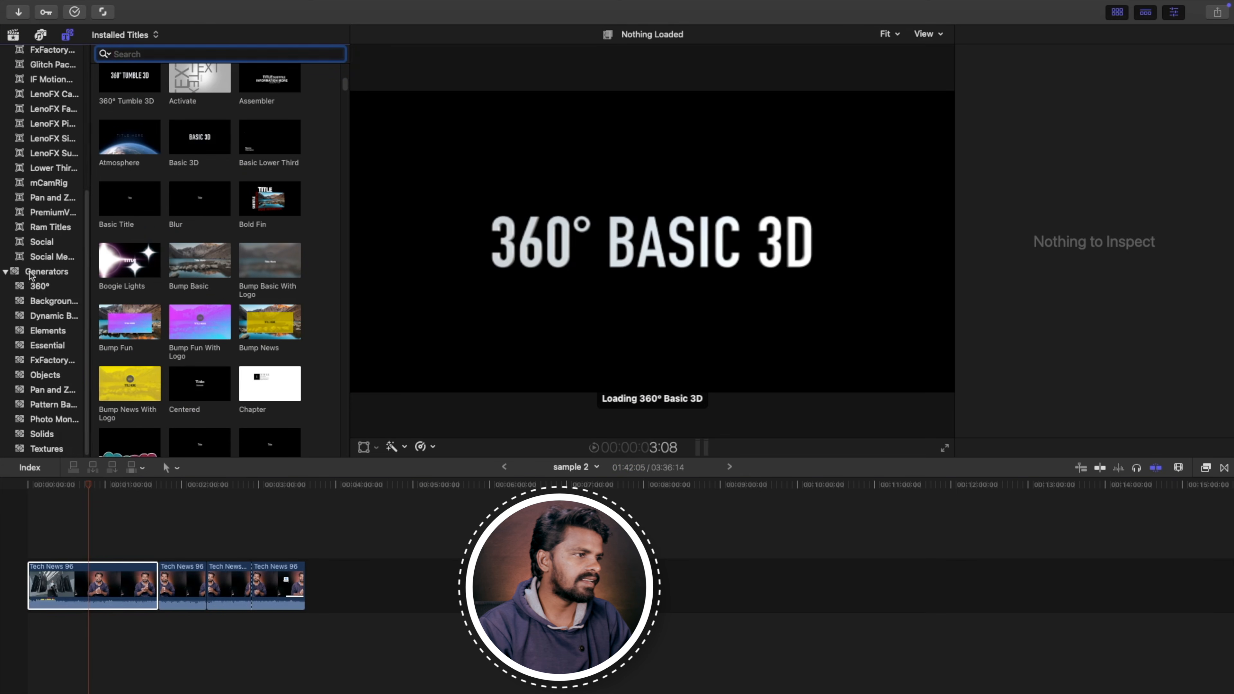
pyautogui.click(49, 275)
pyautogui.scroll(-4, 146, 389)
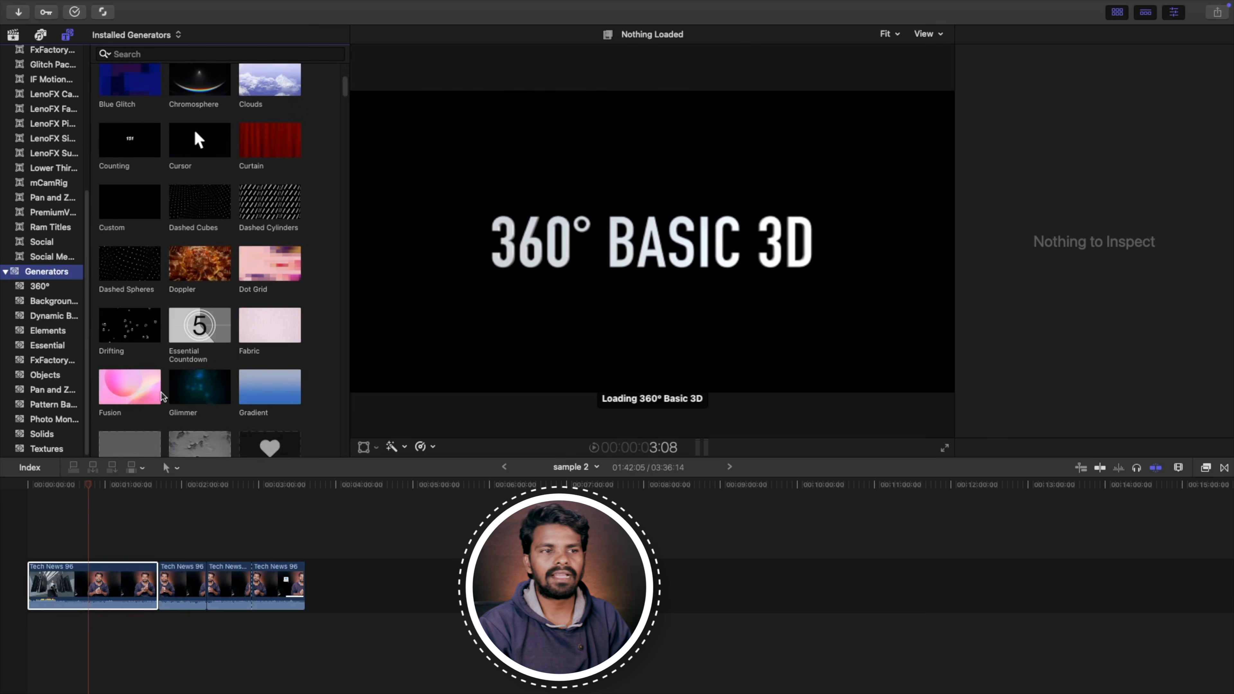
pyautogui.scroll(-4, 162, 396)
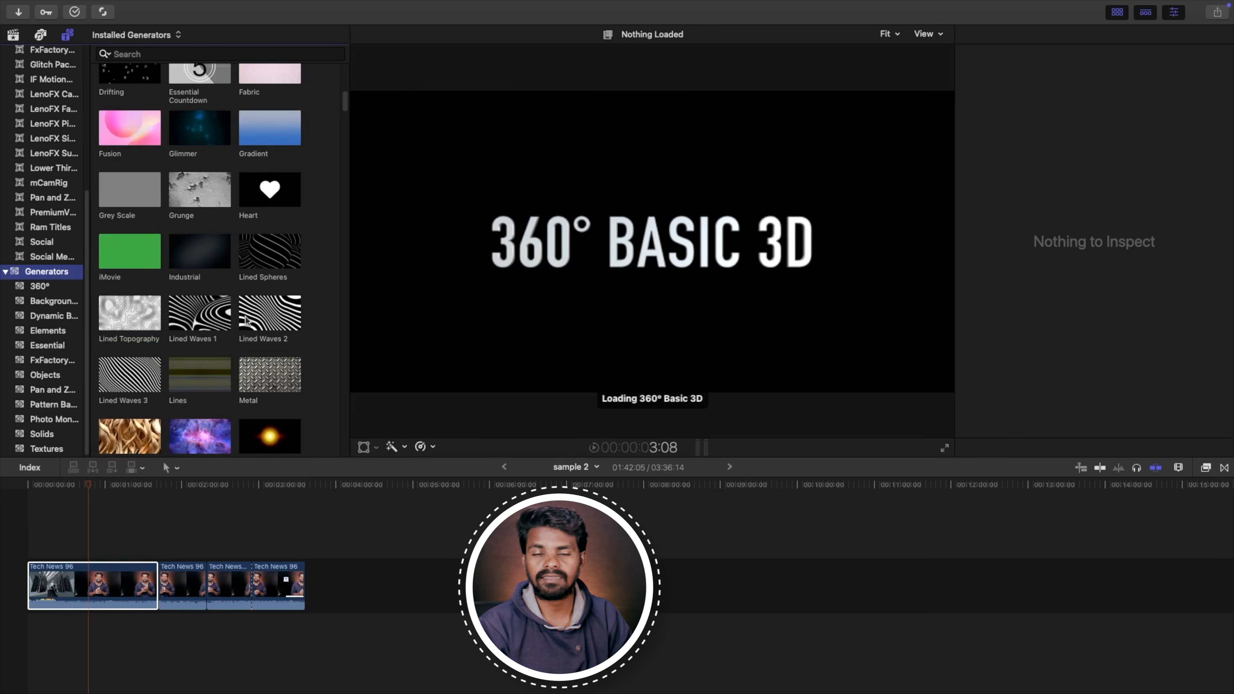
pyautogui.scroll(8, 245, 320)
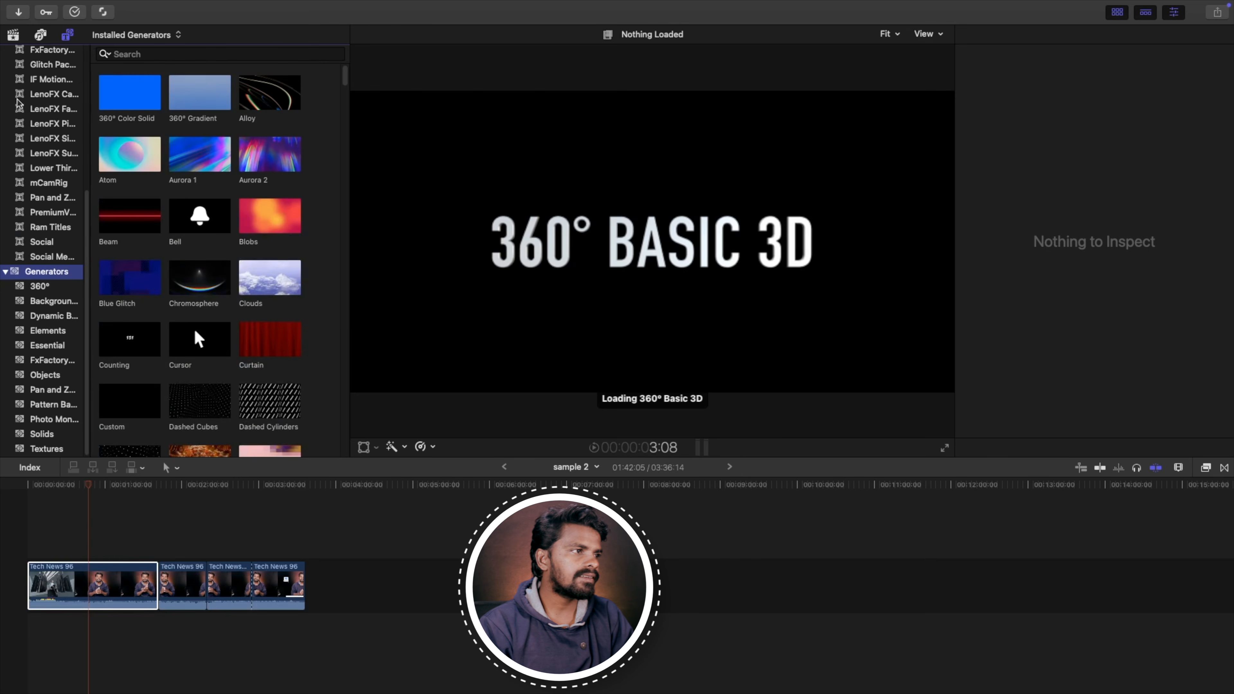
# - Go back to the installed titles, open the BretFX category, and preview the PT Adjustment Layer title
pyautogui.scroll(5, 28, 87)
pyautogui.click(40, 57)
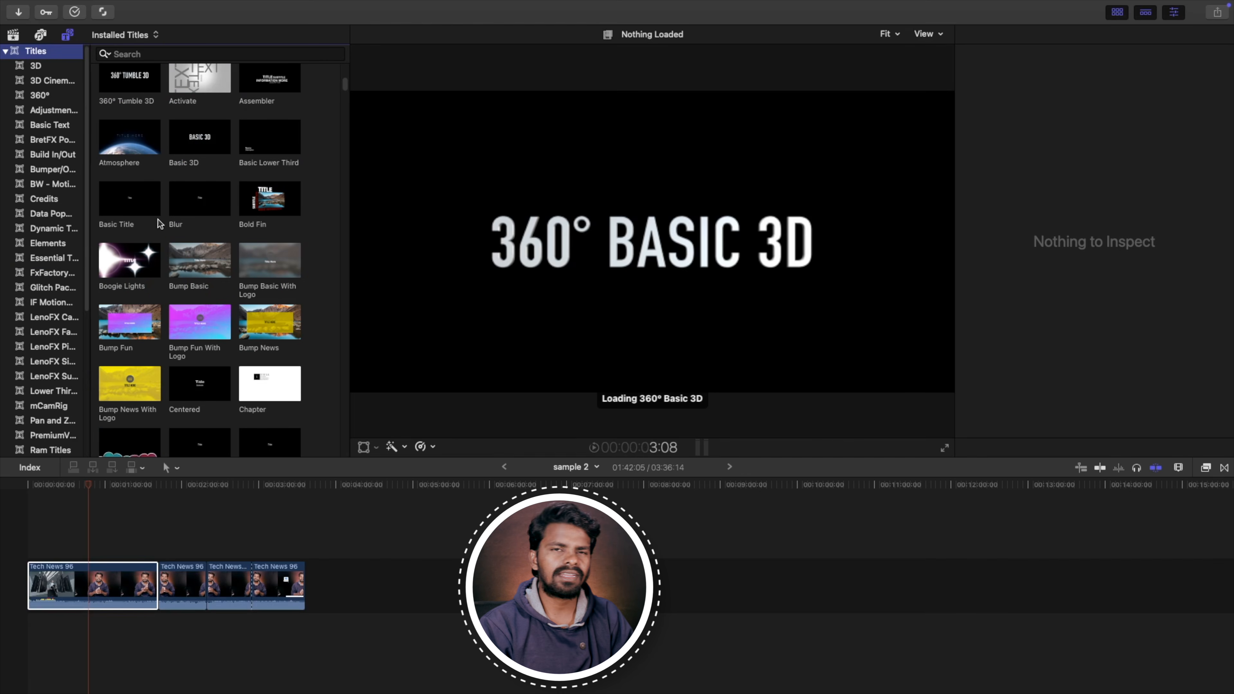
pyautogui.click(52, 140)
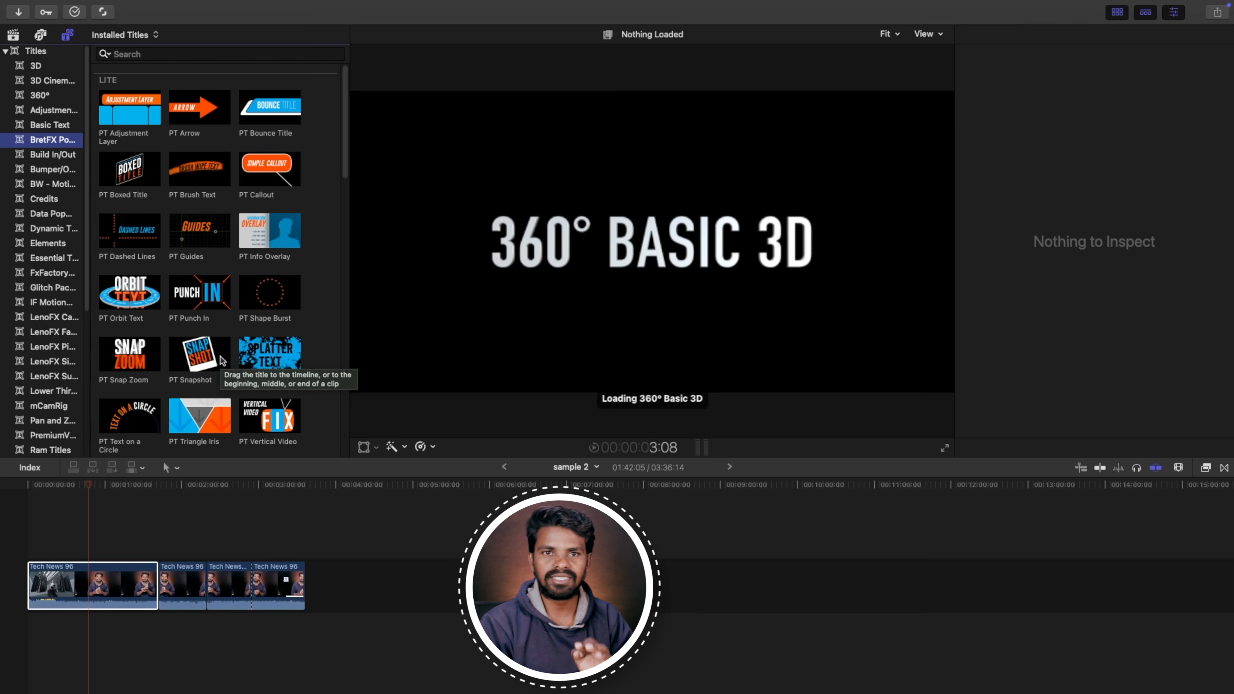
pyautogui.click(127, 105)
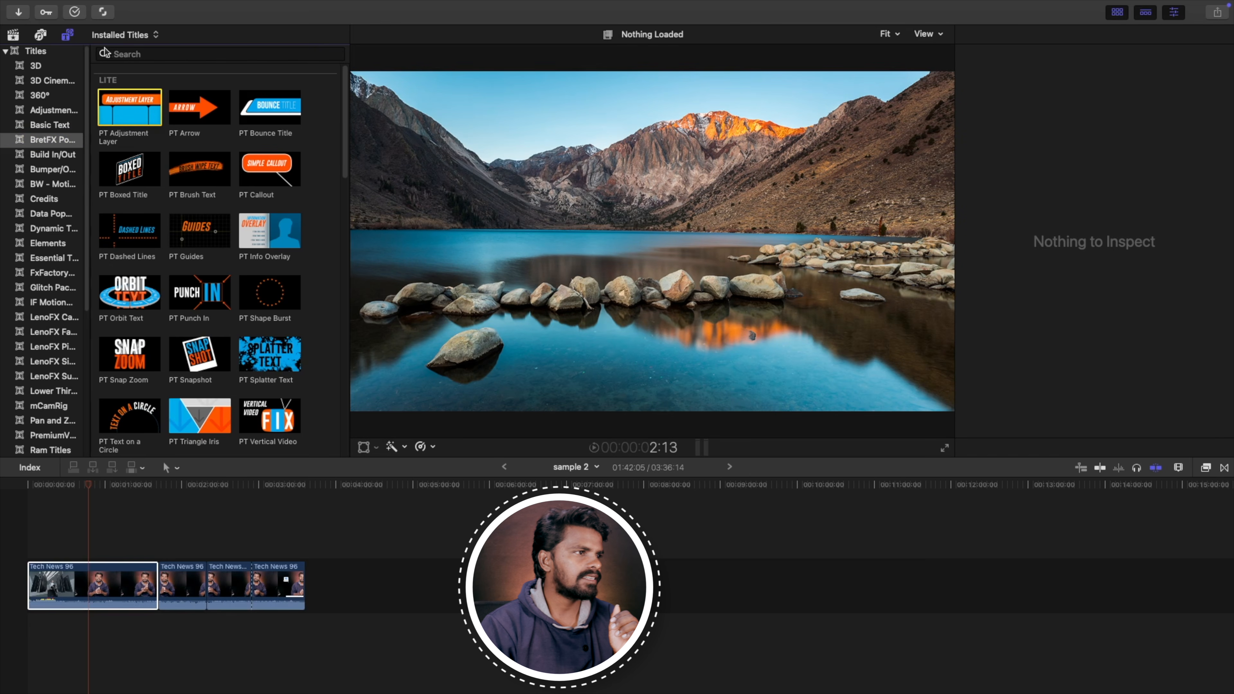
# - Search all titles for "basi" and add the Basic Title above the first Tech News 96 clip
pyautogui.click(34, 51)
pyautogui.click(136, 54)
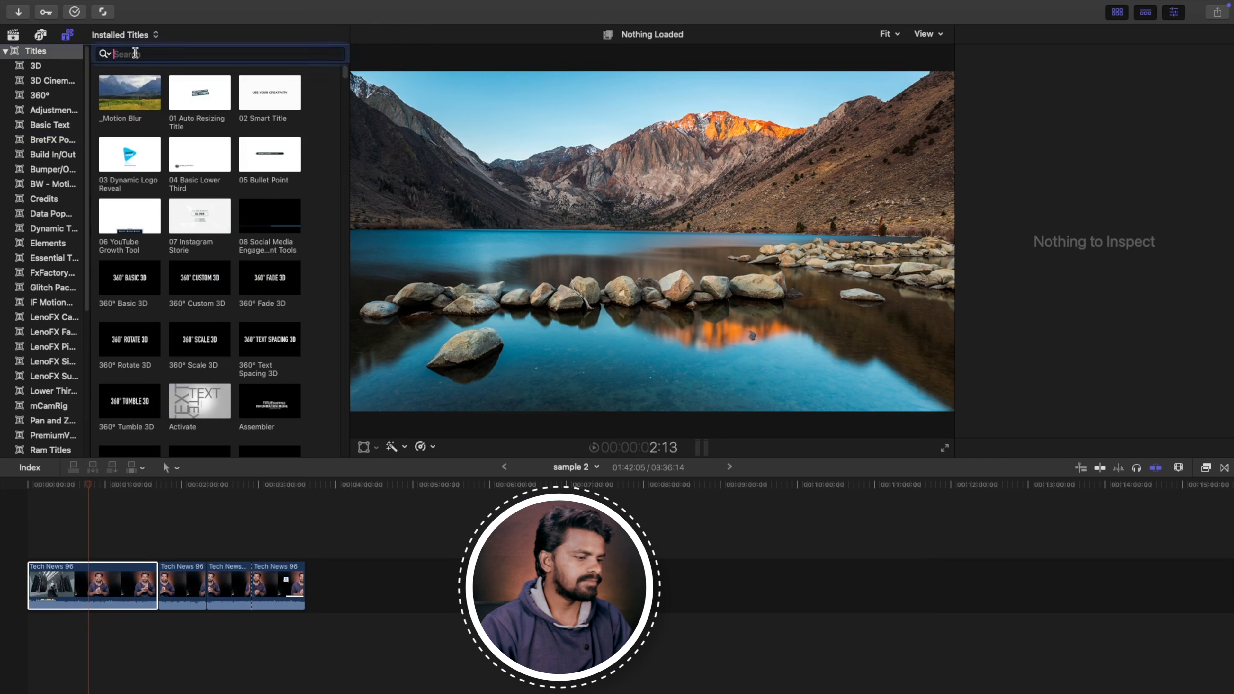
pyautogui.write('basi')
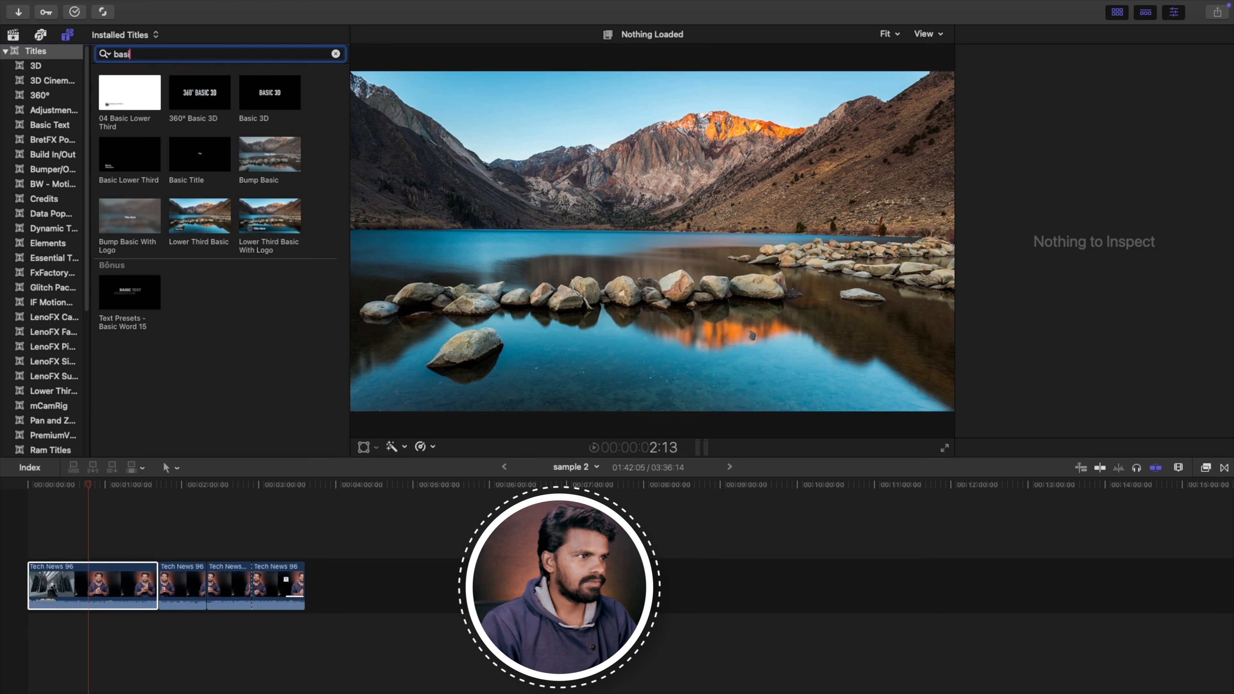
pyautogui.moveTo(204, 167); pyautogui.dragTo(131, 549)
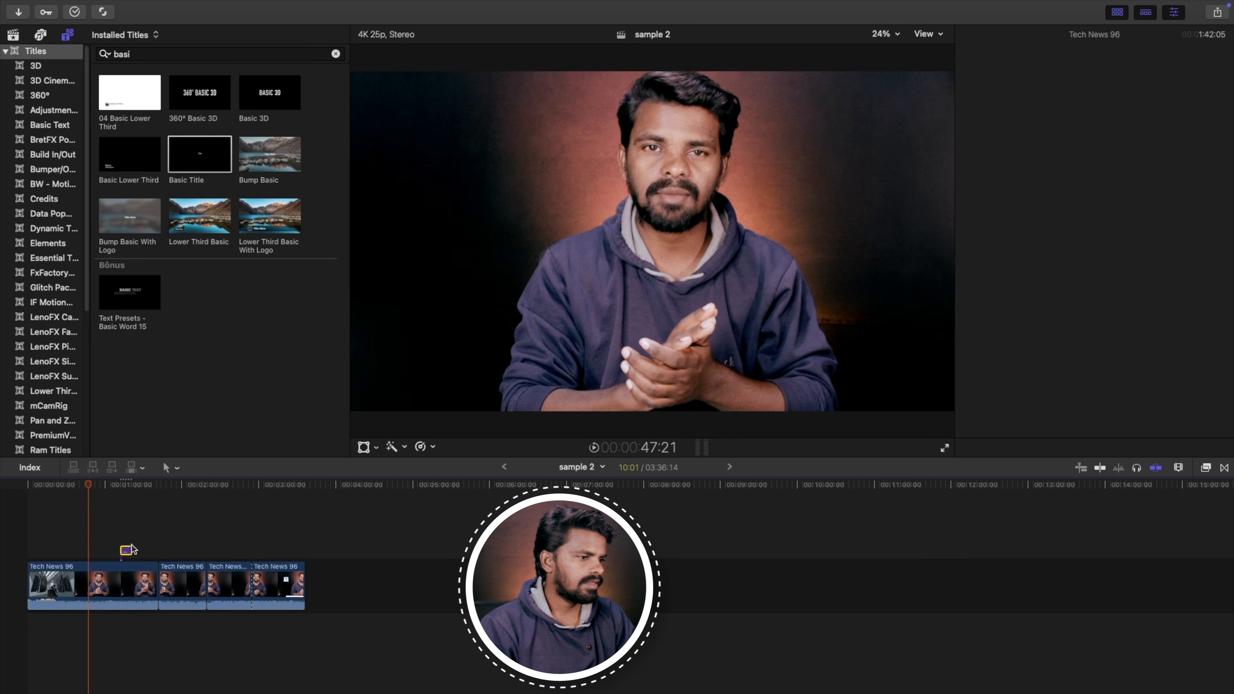
# - Extend the end of the Basic Title in the timeline to a duration of about 22:11, and play it briefly
pyautogui.click(122, 530)
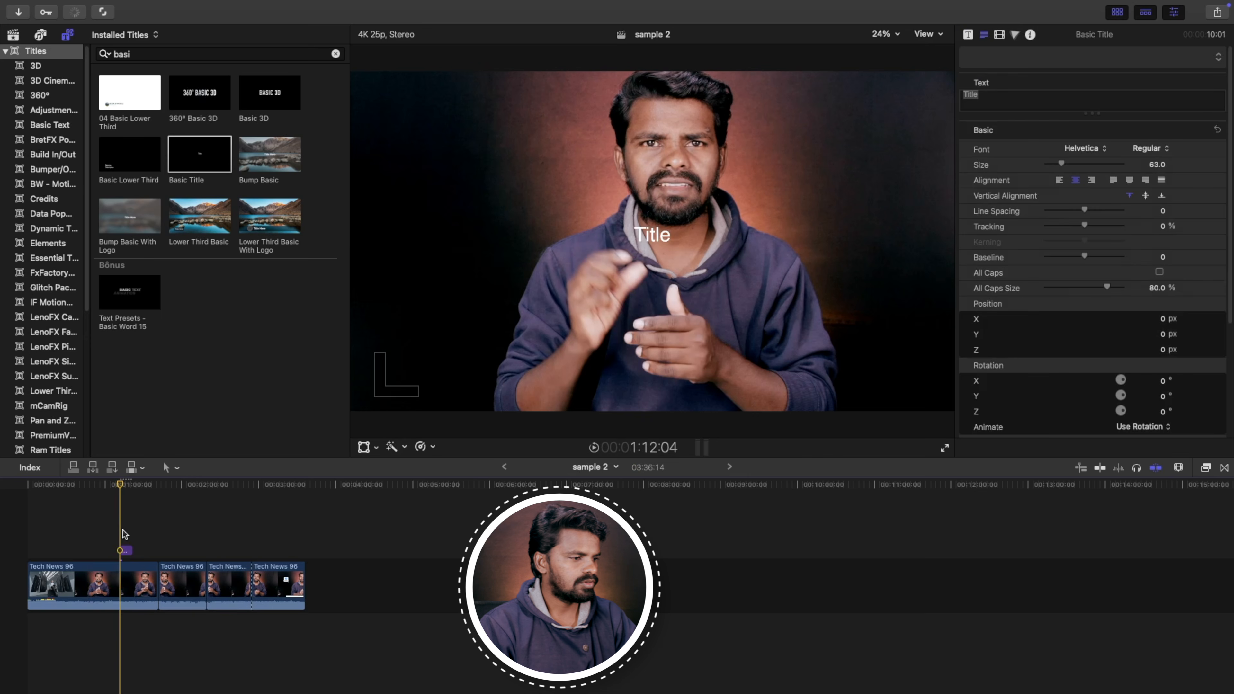
pyautogui.press('super+equal')
pyautogui.press('super+equal')
pyautogui.press('super+equal')
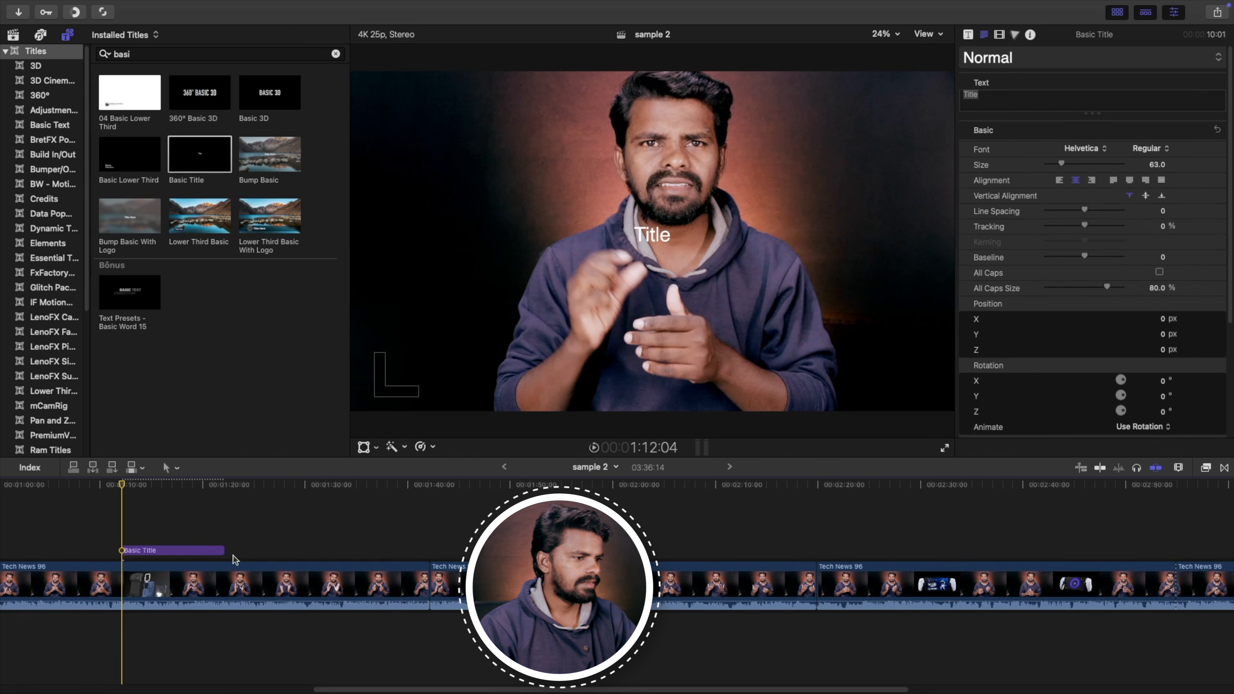
pyautogui.moveTo(224, 551); pyautogui.dragTo(349, 550)
pyautogui.press('space')
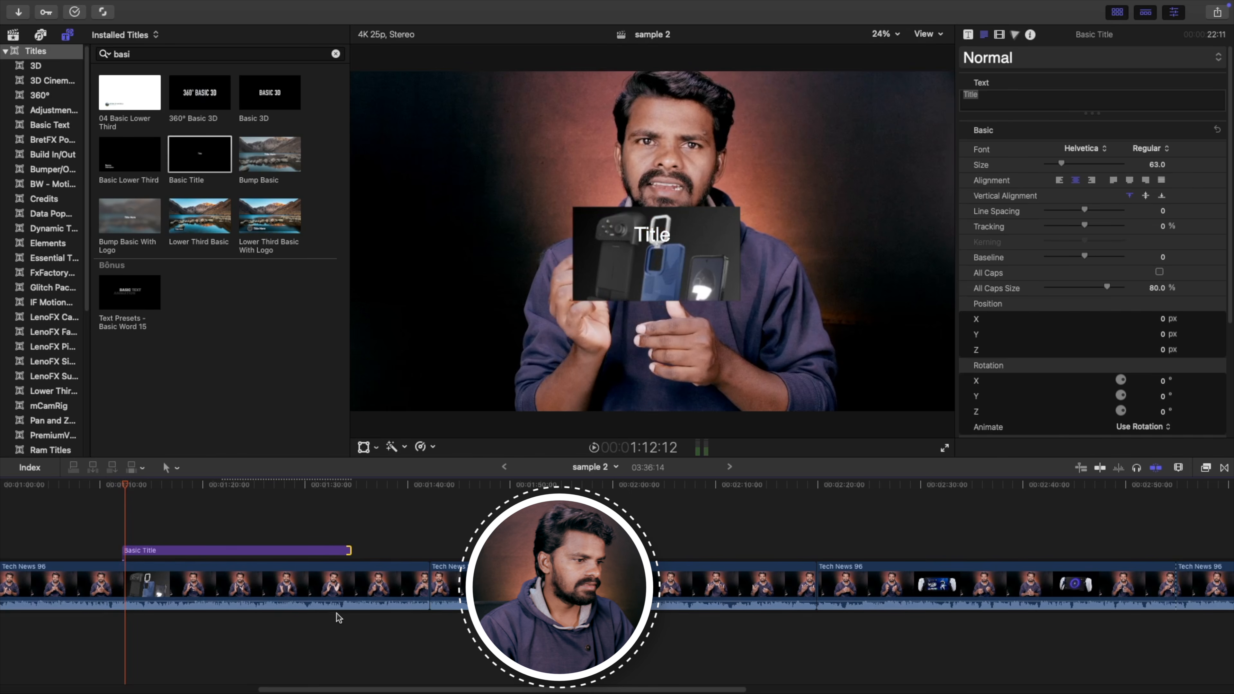
# - Lower the first clip's audio level all the way down, and move the playhead to about 1:24 within the title
pyautogui.moveTo(332, 600); pyautogui.dragTo(331, 617)
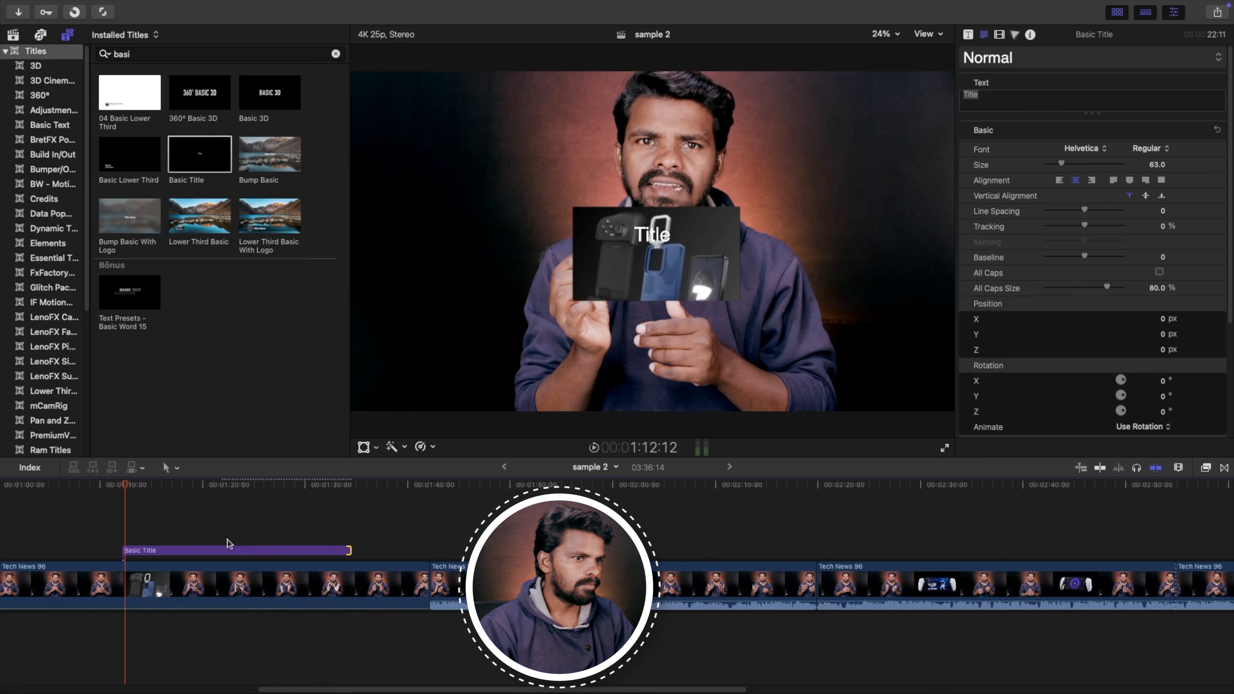
pyautogui.click(240, 519)
pyautogui.press('space')
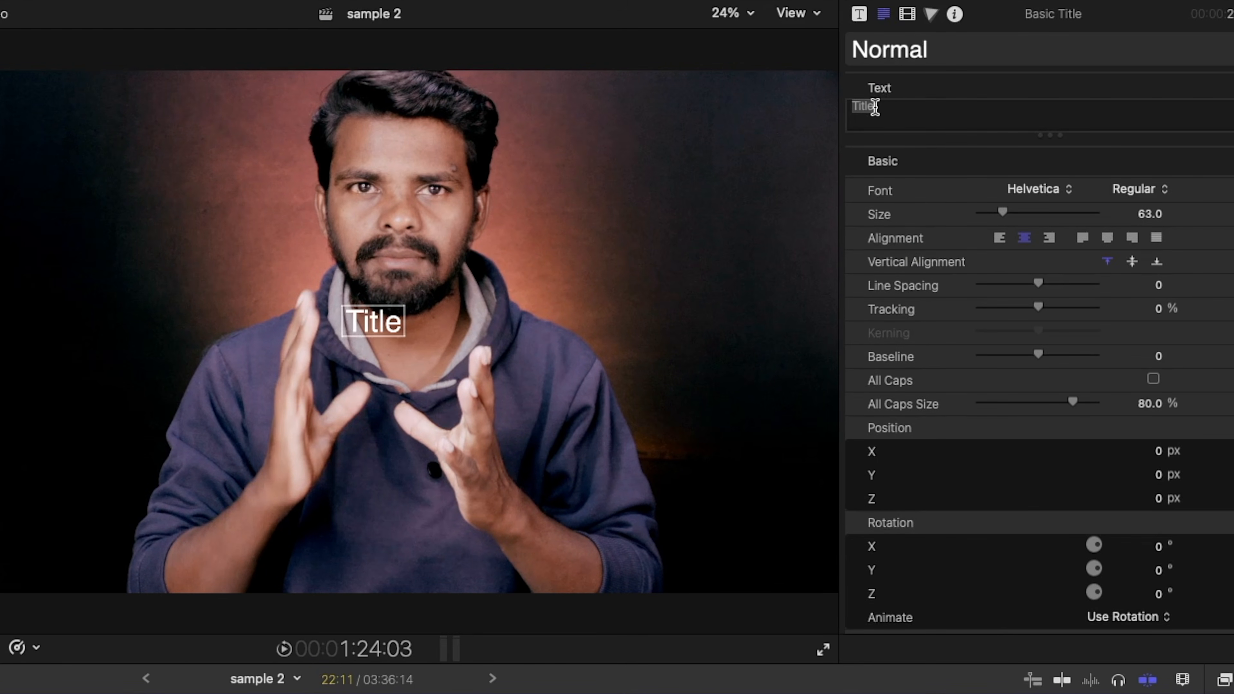
# - Replace the Basic Title's placeholder text with "Like Share"
pyautogui.moveTo(885, 106); pyautogui.dragTo(724, 104)
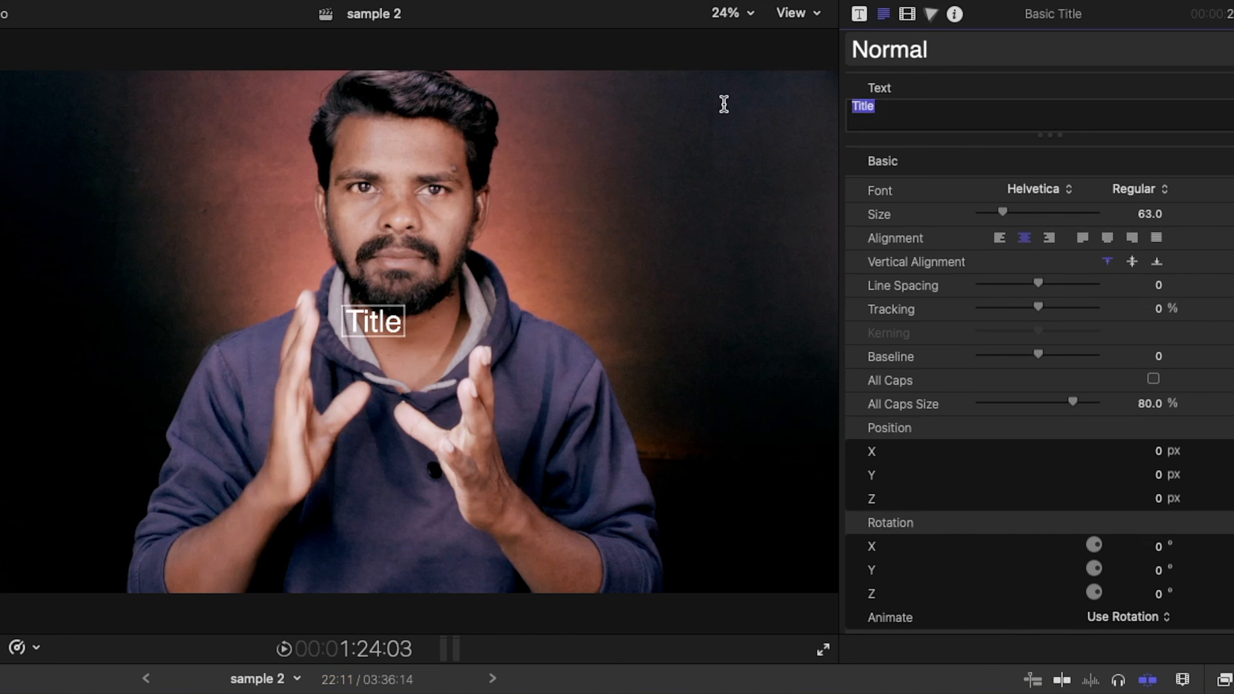
pyautogui.press('BackSpace')
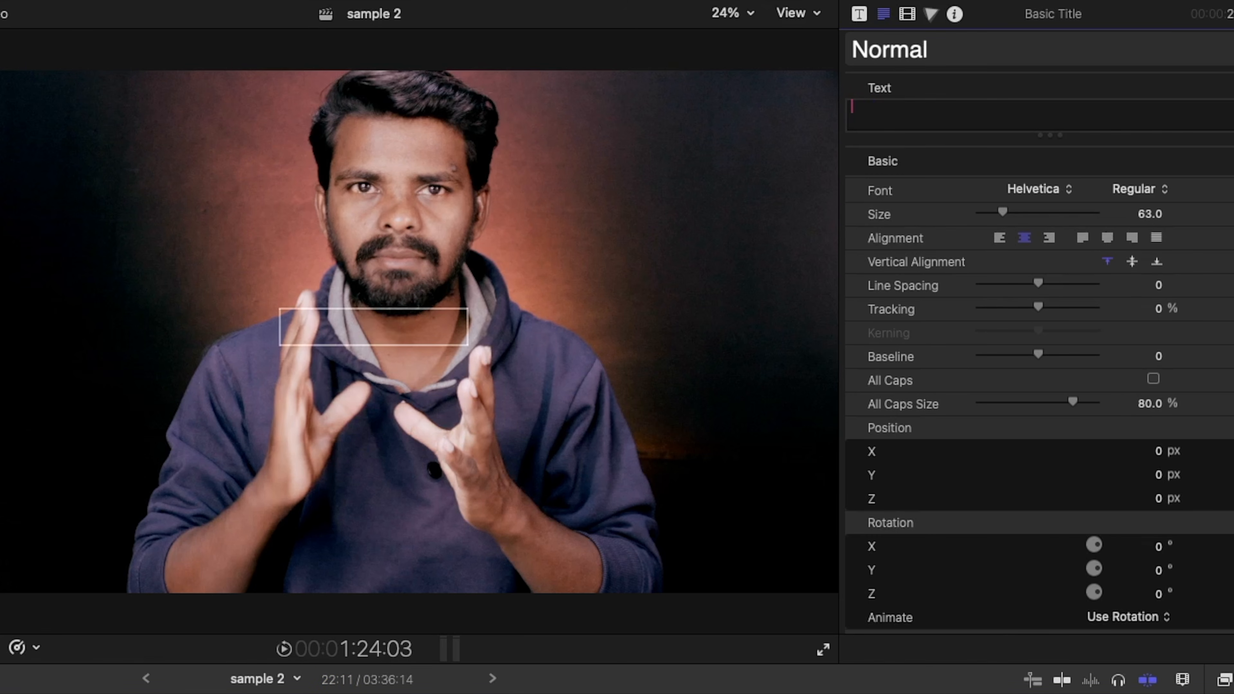
pyautogui.write('Like S')
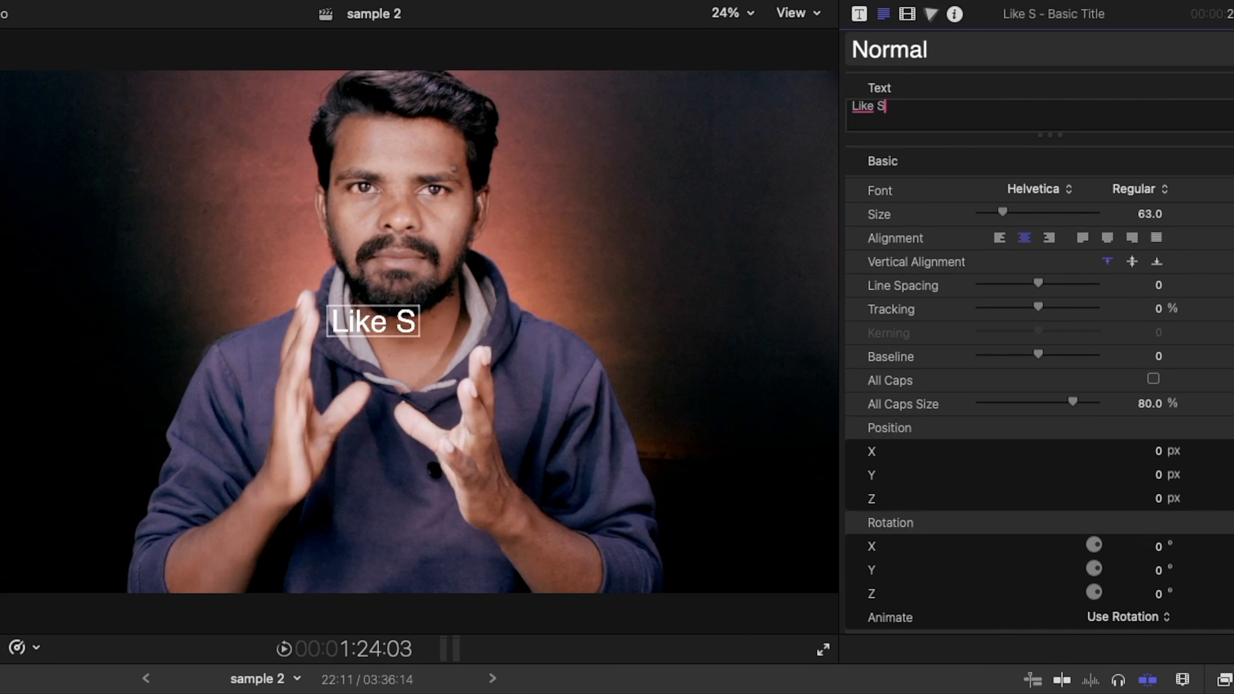
pyautogui.write('hare')
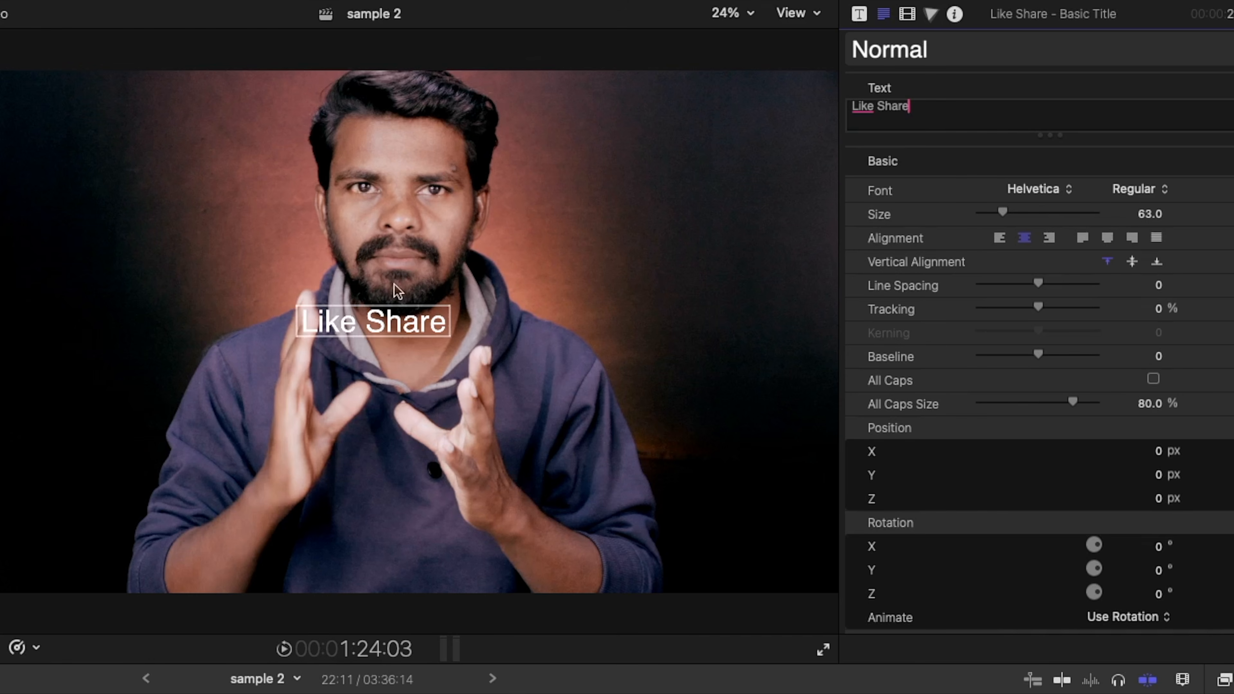
# - Set the title's font to Intro Rust G and position it beside the speaker's head at about X -505, Y 266 px
pyautogui.moveTo(378, 326); pyautogui.dragTo(105, 196)
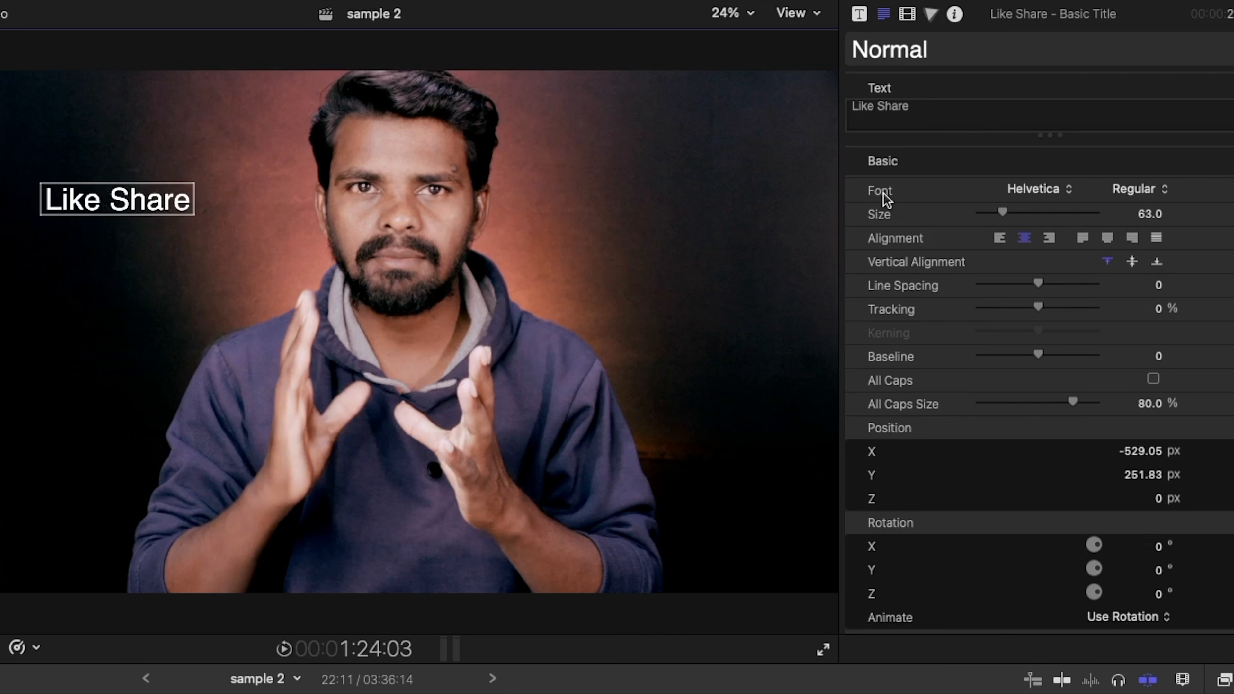
pyautogui.click(1038, 197)
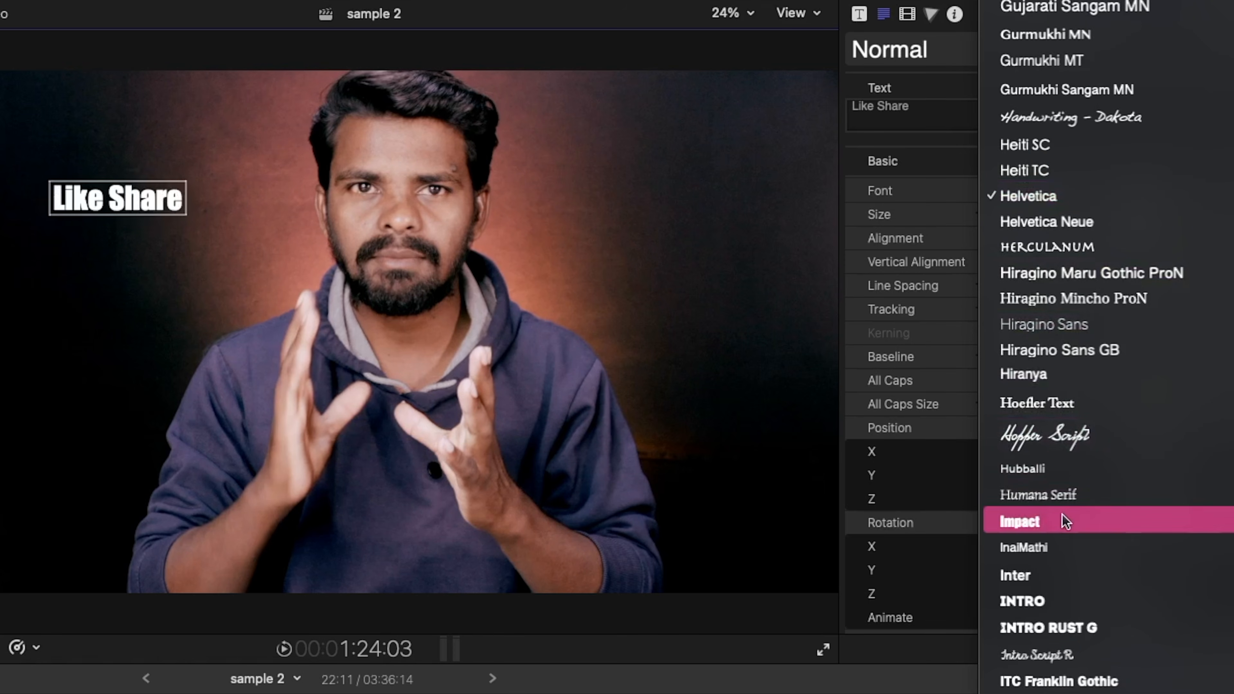
pyautogui.click(1060, 635)
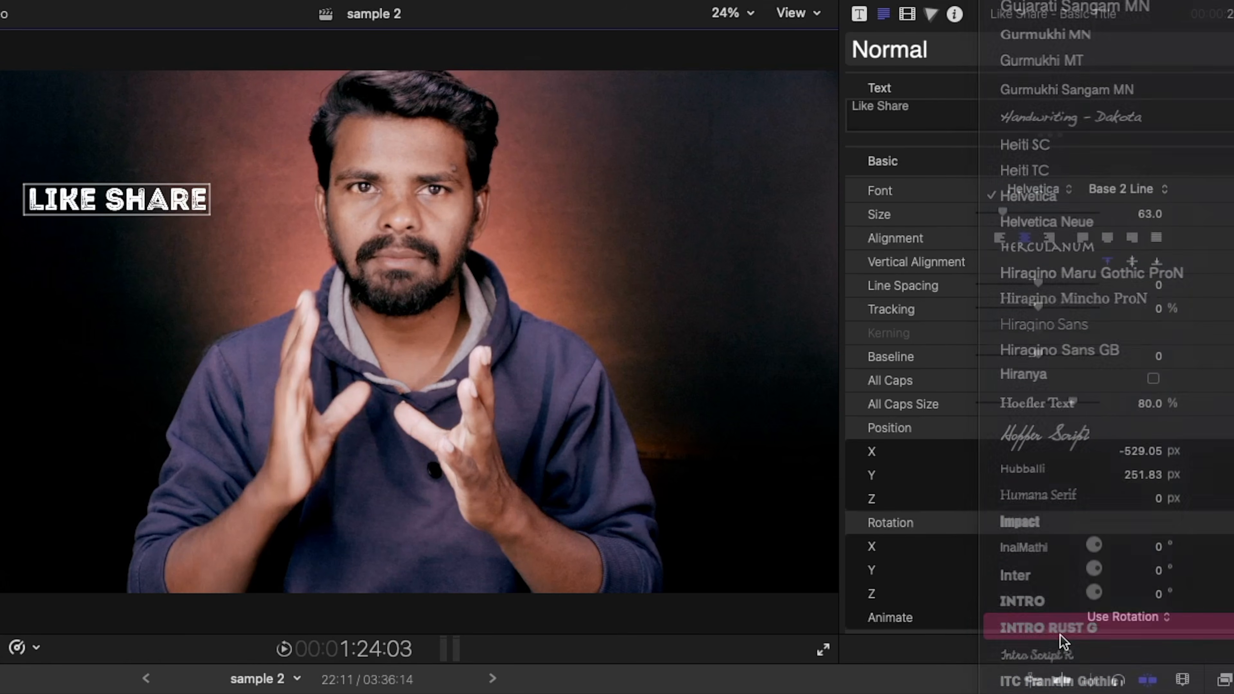
pyautogui.moveTo(162, 210); pyautogui.dragTo(173, 207)
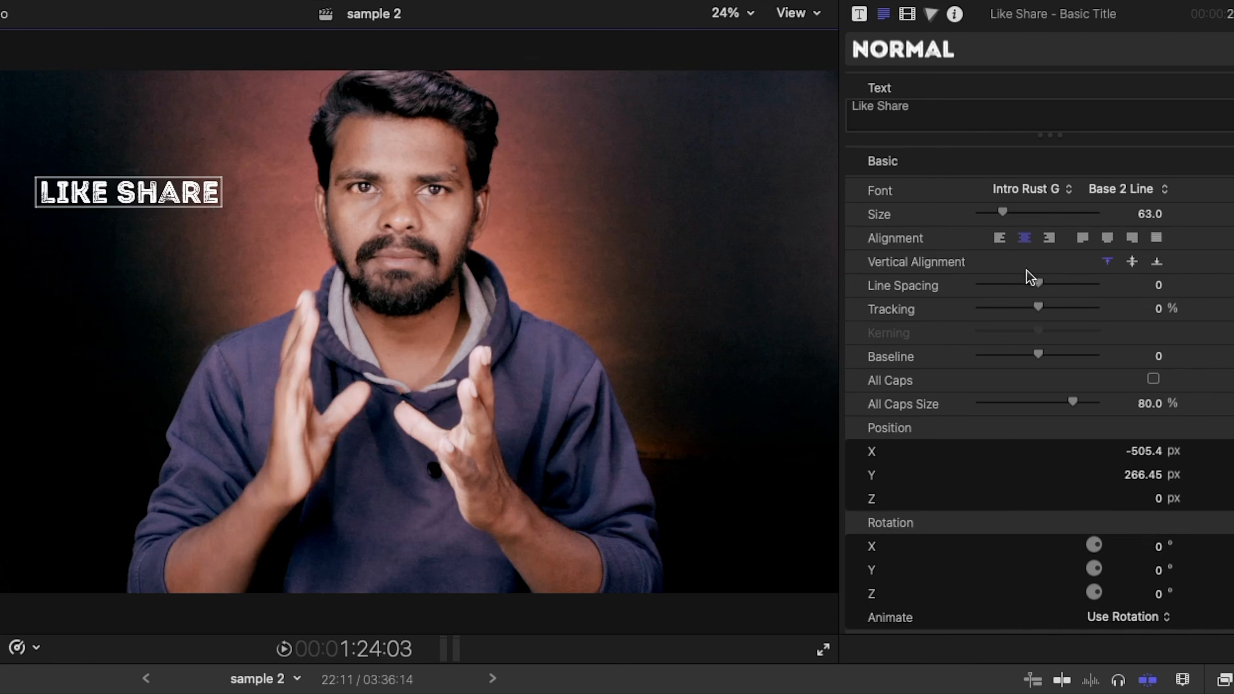
# - Toggle the title's Face off and on, and change its face color to yellow
pyautogui.scroll(-10, 1024, 436)
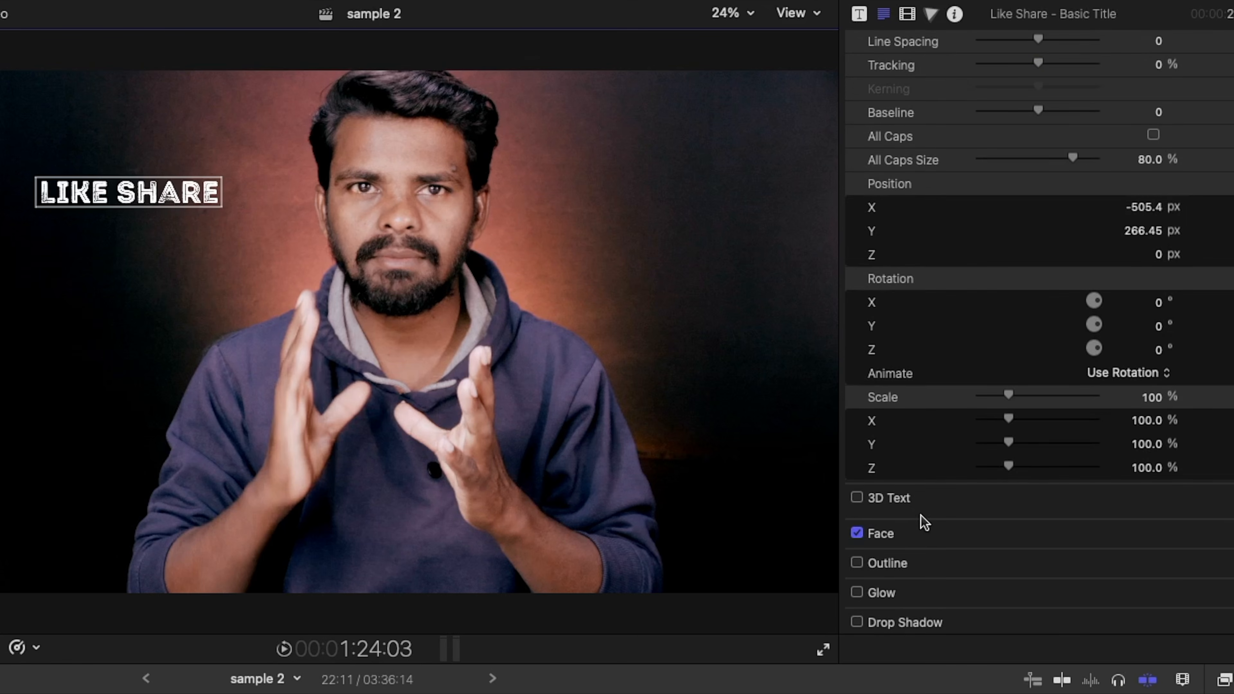
pyautogui.click(857, 533)
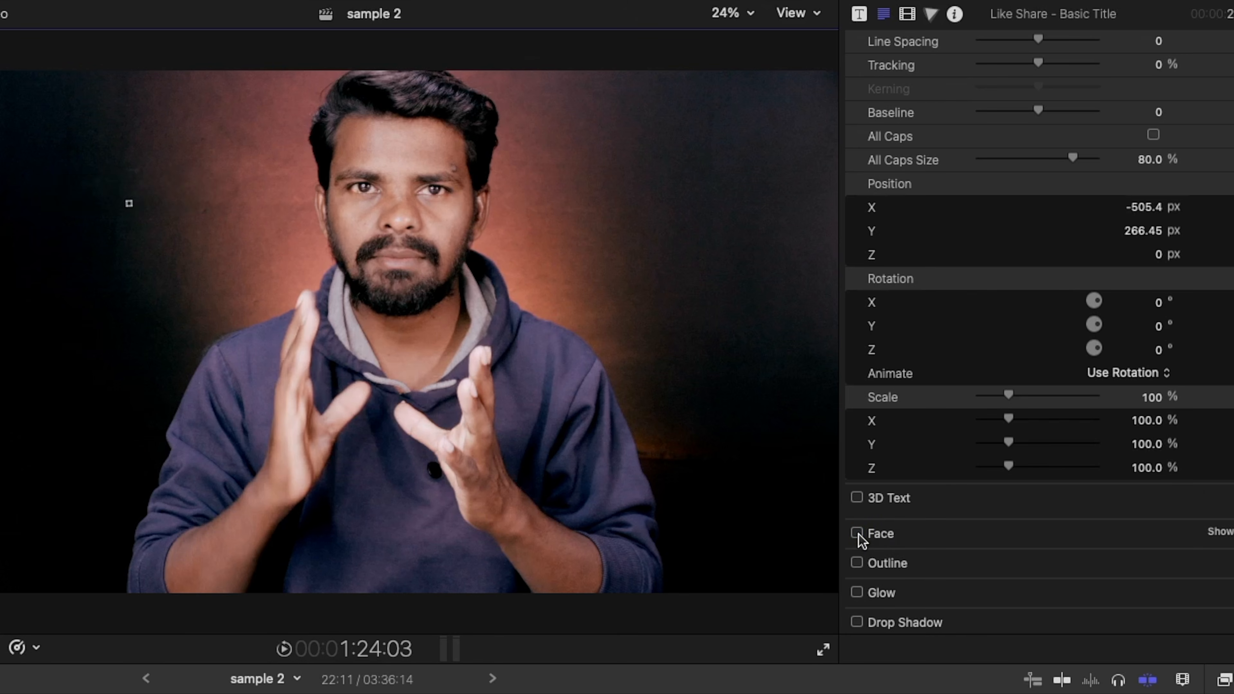
pyautogui.click(857, 533)
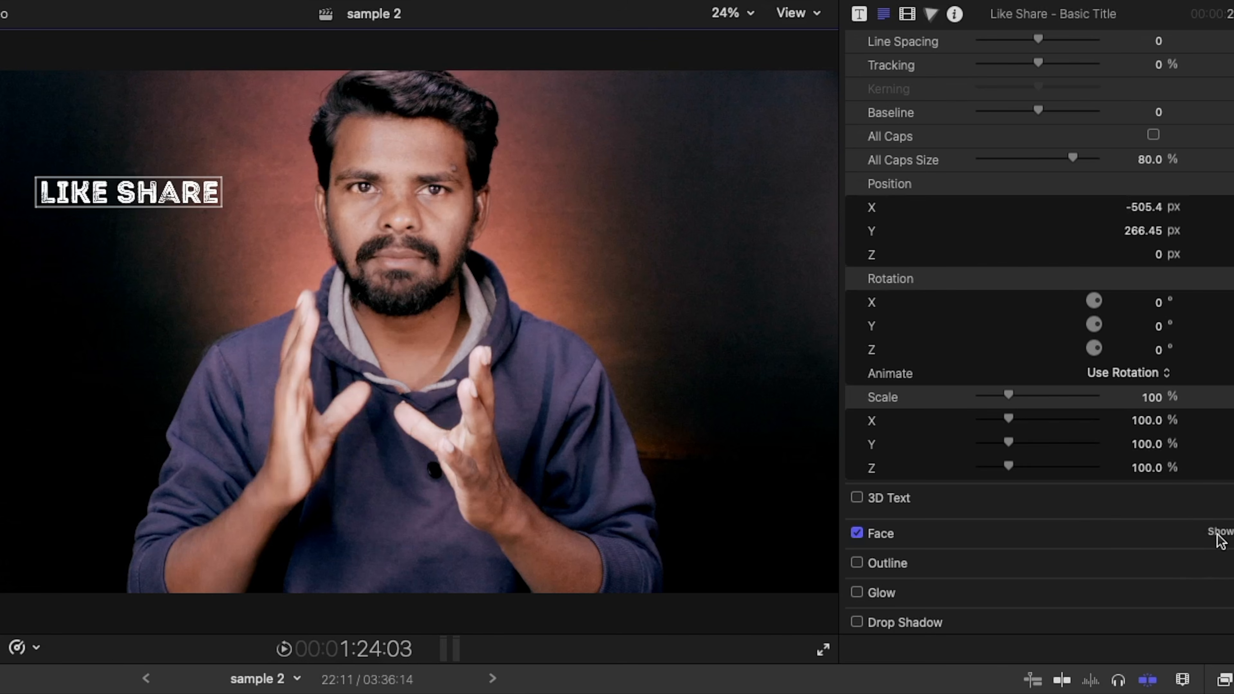
pyautogui.click(1221, 533)
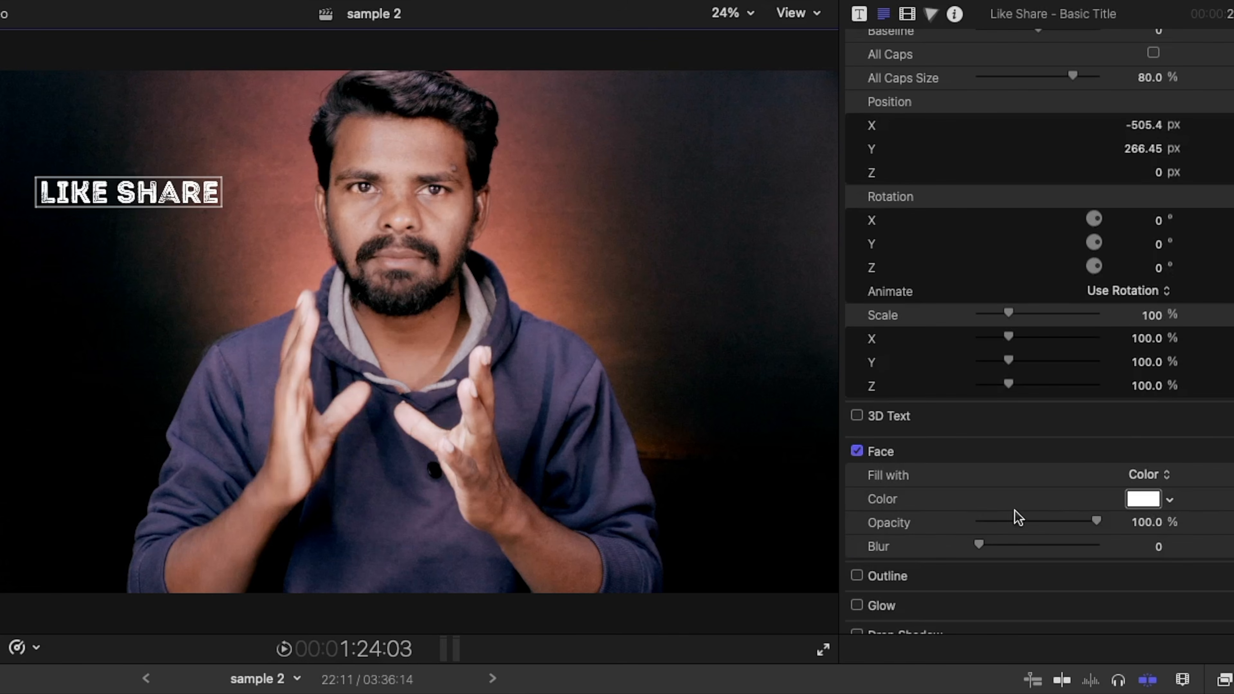
pyautogui.click(1143, 499)
pyautogui.moveTo(762, 582)
pyautogui.mouseDown()
pyautogui.moveTo(772, 596)
pyautogui.moveTo(753, 567)
pyautogui.mouseUp()
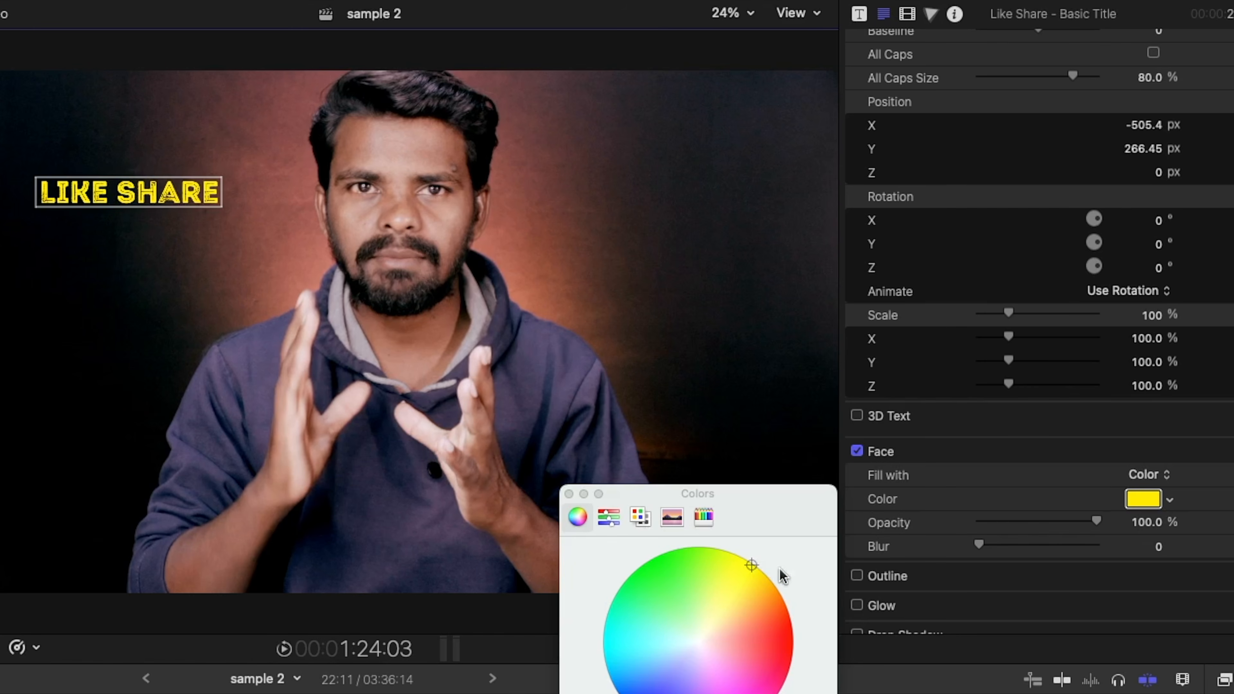
pyautogui.click(570, 494)
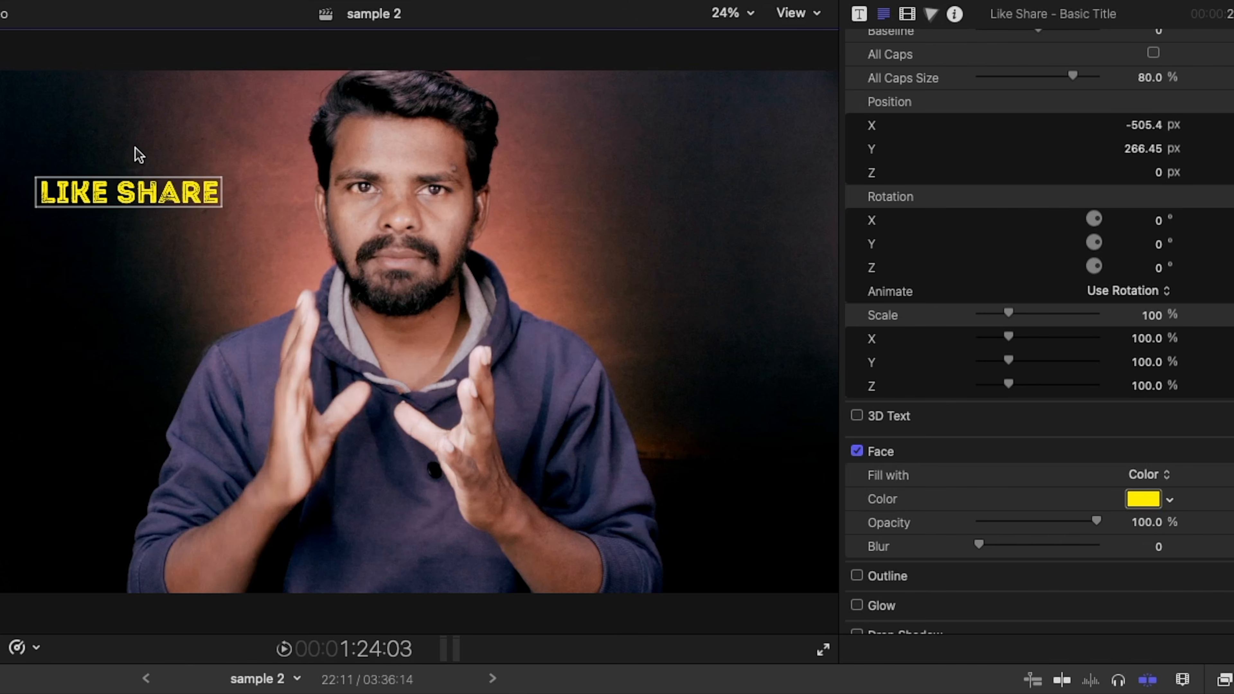
# - Enable a red outline on the Like Share title and set its width to 6.0
pyautogui.scroll(-1, 940, 526)
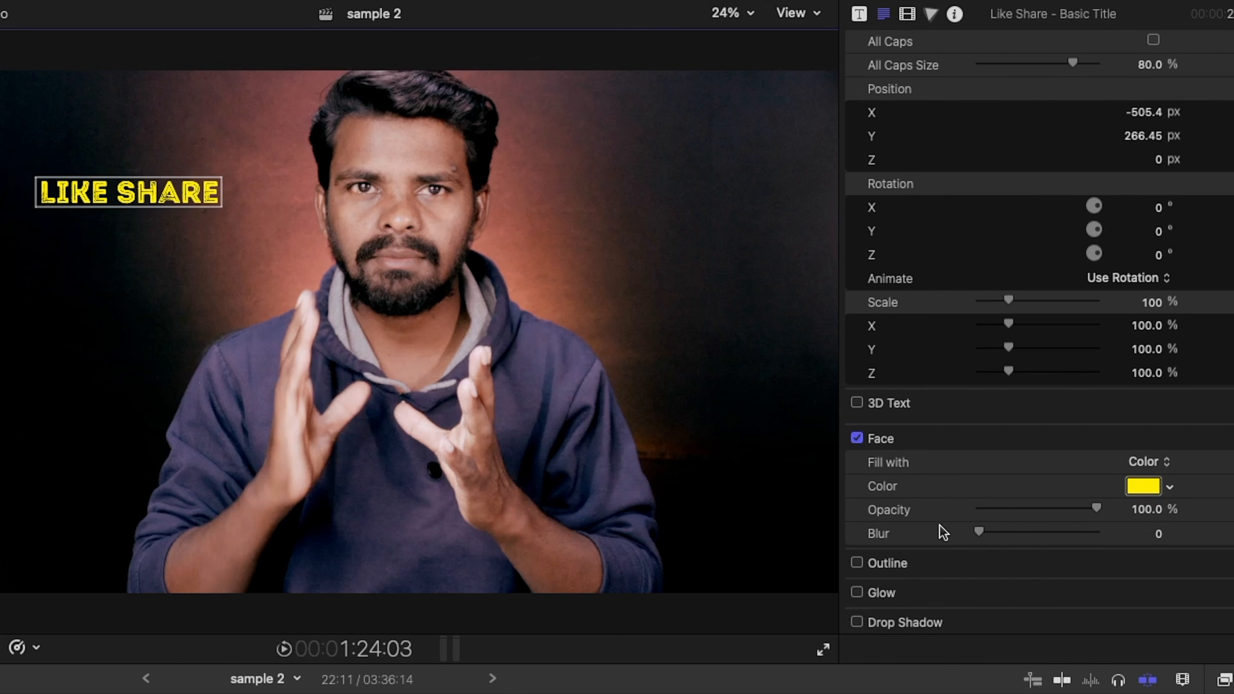
pyautogui.click(857, 563)
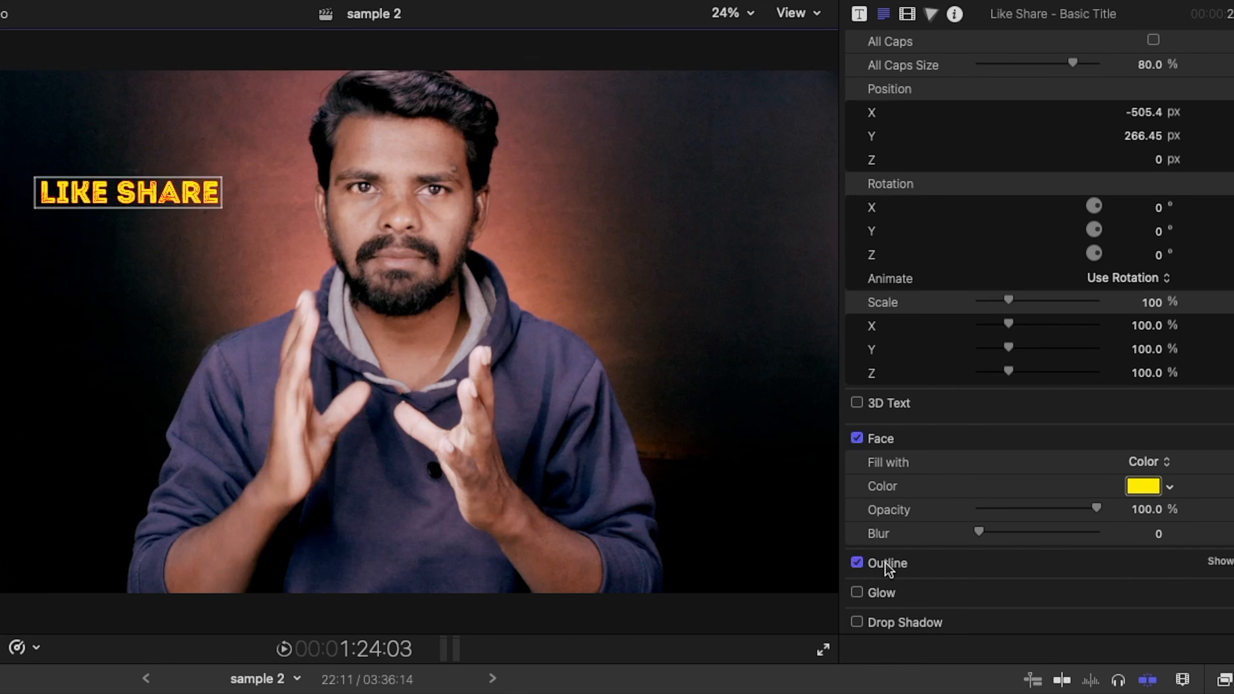
pyautogui.click(1219, 563)
pyautogui.scroll(-5, 1201, 562)
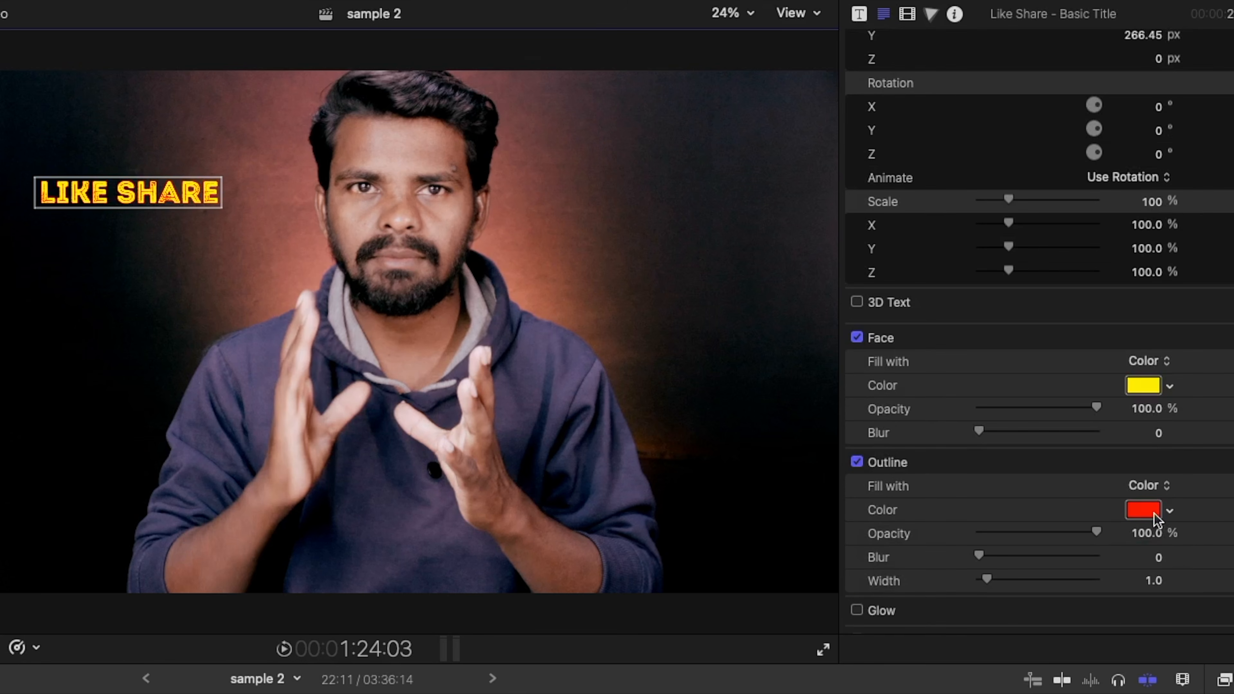
pyautogui.click(1141, 510)
pyautogui.moveTo(724, 599); pyautogui.dragTo(797, 649)
pyautogui.scroll(-1, 944, 558)
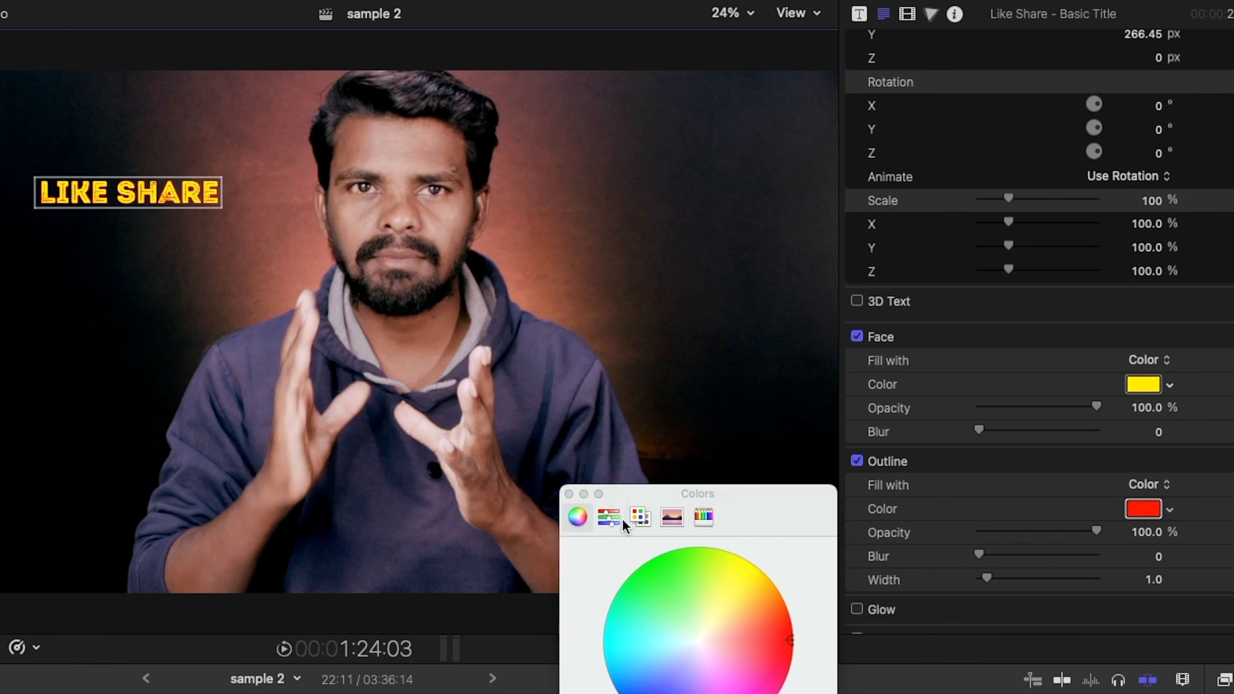
pyautogui.click(568, 494)
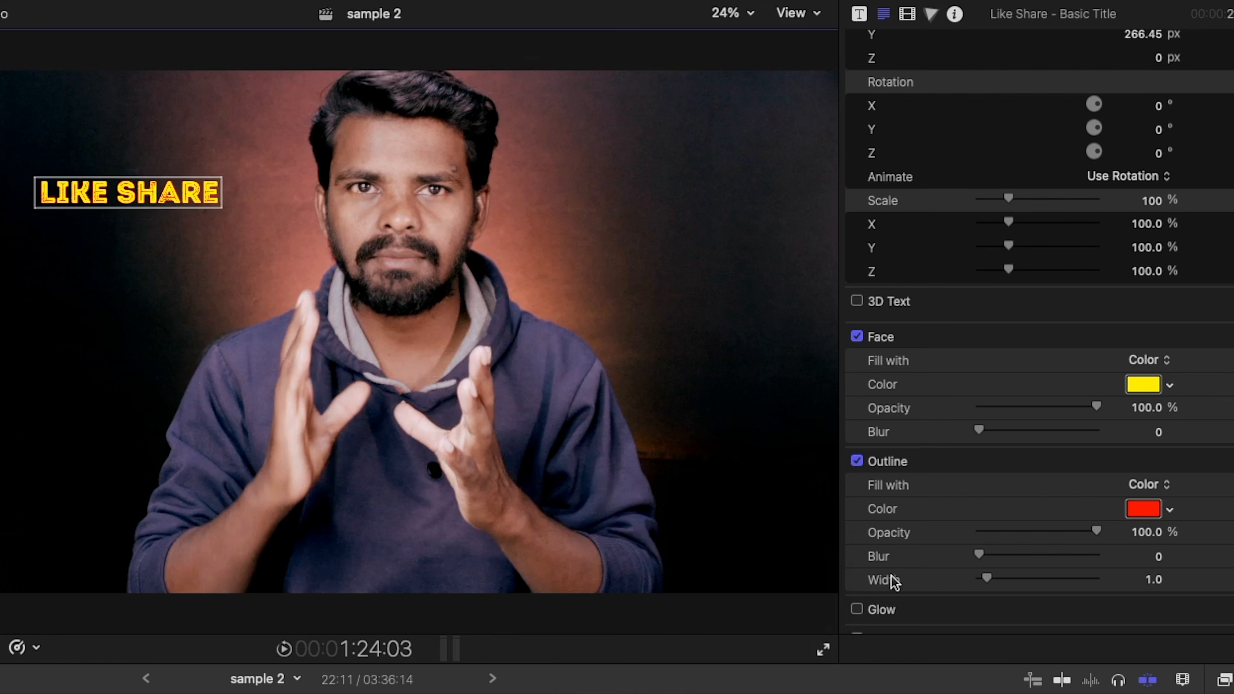
pyautogui.moveTo(991, 582); pyautogui.dragTo(1024, 575)
pyautogui.scroll(-2, 1022, 577)
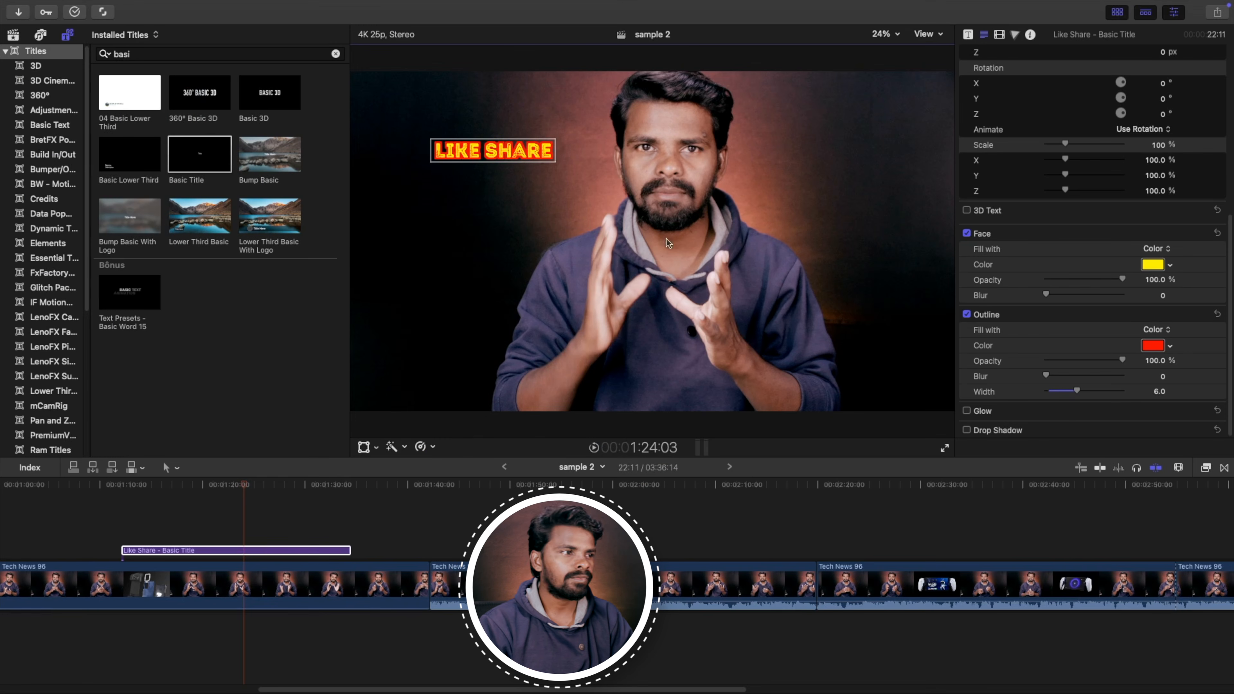
# - Look through several title categories, return to all titles, and move the Like Share title down to about X -514, Y 145 px
pyautogui.click(38, 154)
pyautogui.click(42, 124)
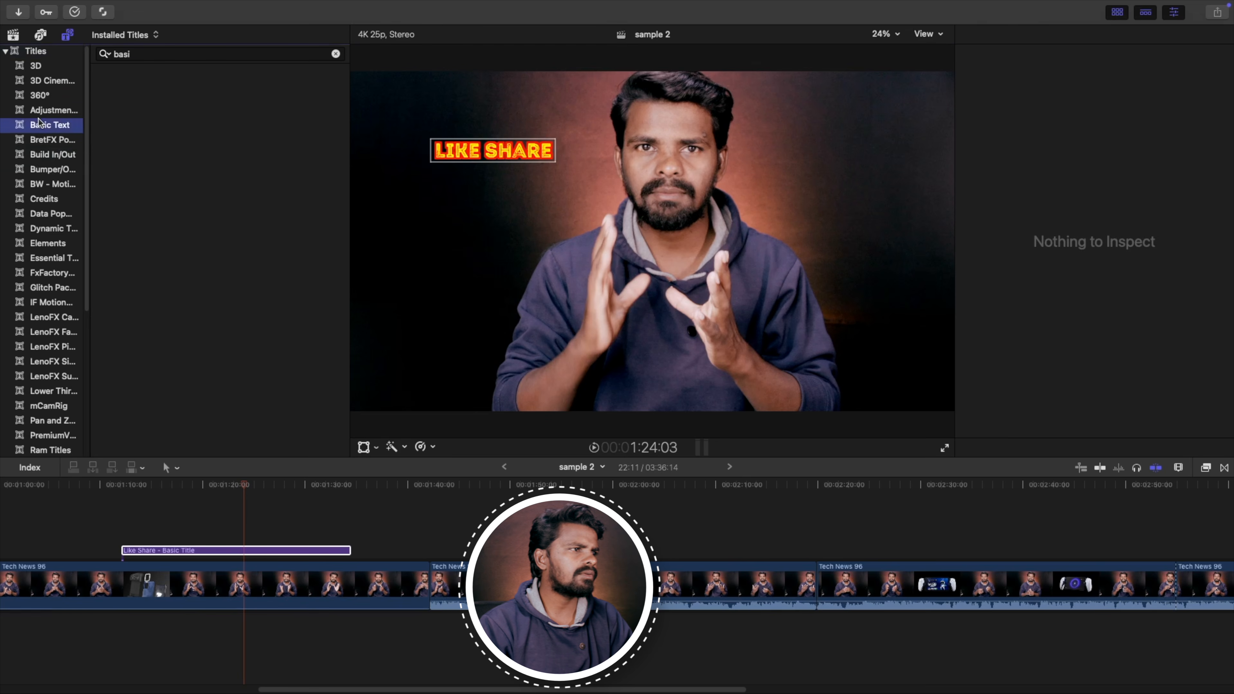
pyautogui.click(40, 95)
pyautogui.click(43, 66)
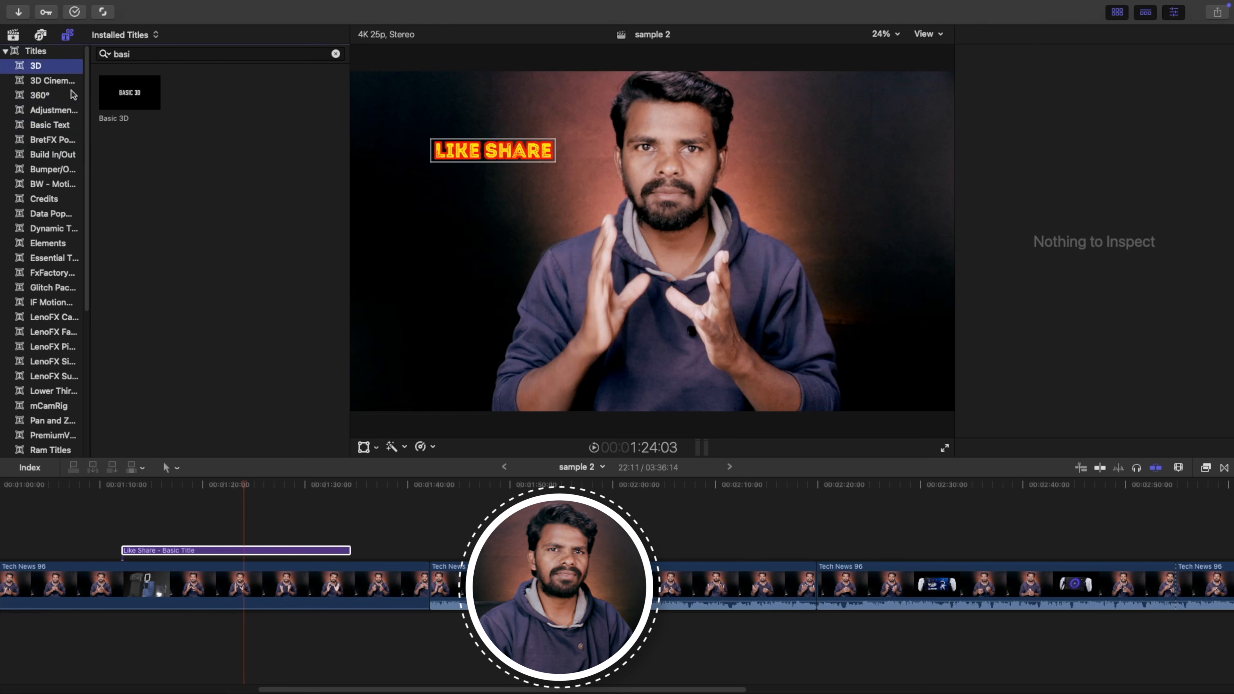
pyautogui.click(59, 52)
pyautogui.moveTo(480, 148); pyautogui.dragTo(476, 184)
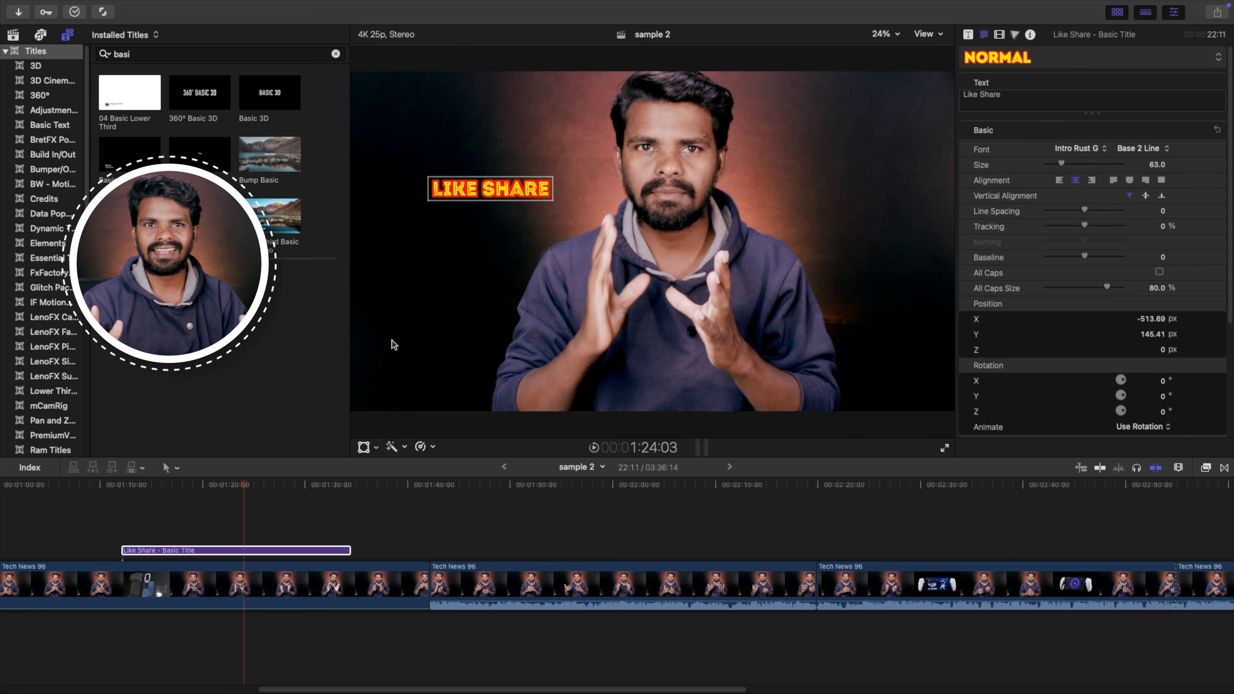
# - Show, hide and reopen the Transitions browser, and look through the installed transitions
pyautogui.click(1223, 467)
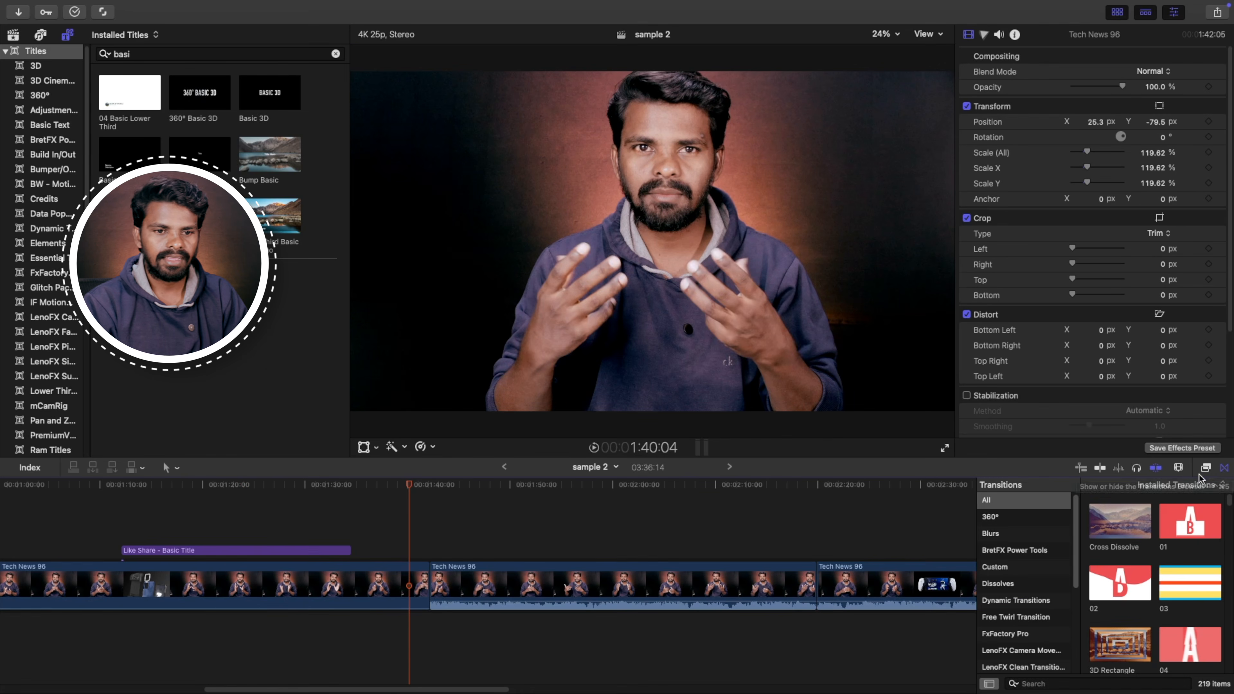
pyautogui.click(1222, 469)
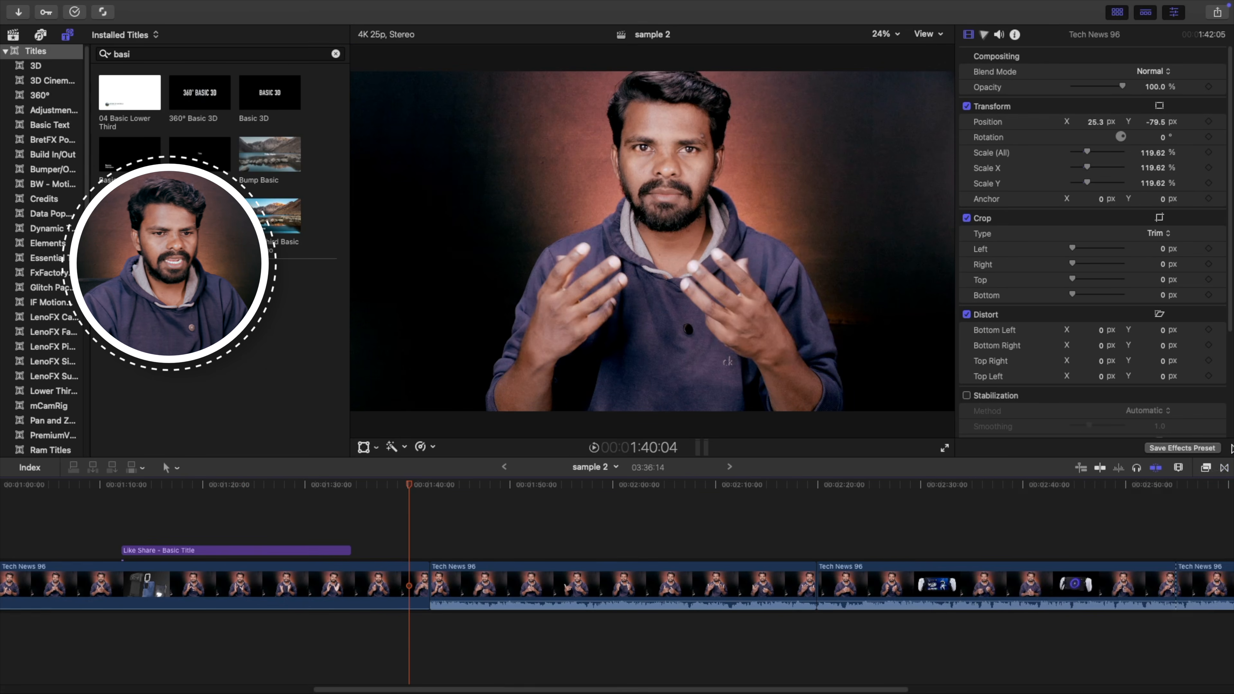
pyautogui.click(1224, 468)
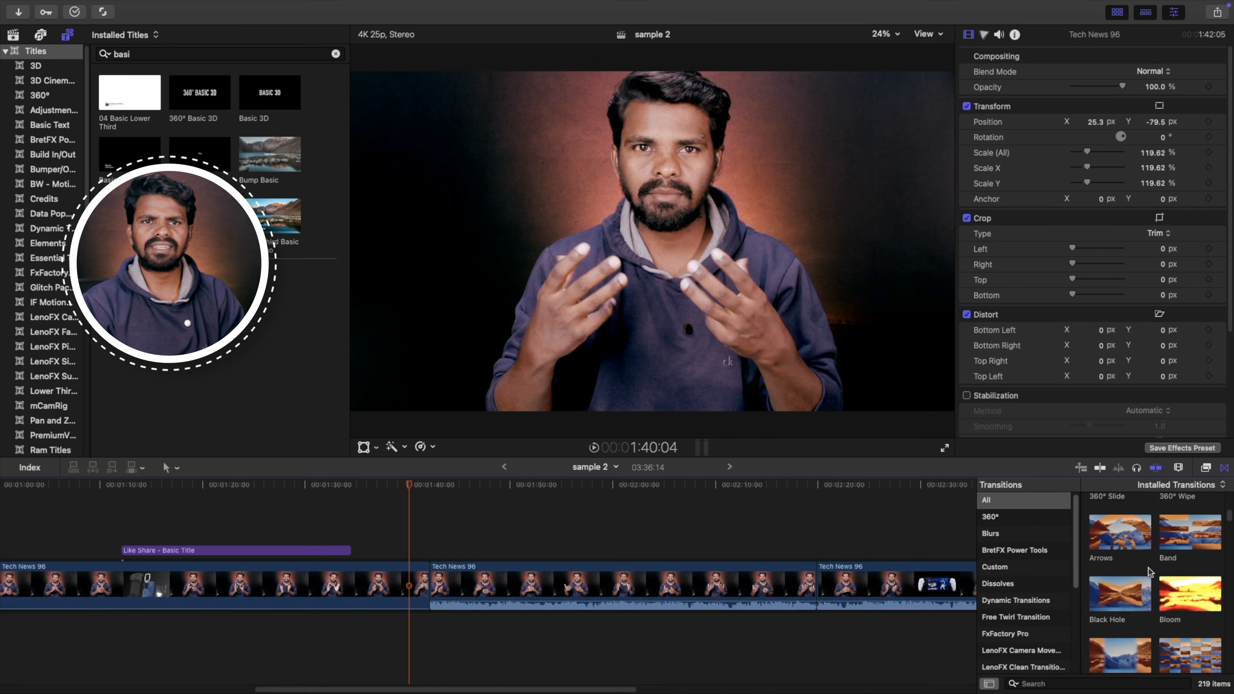
pyautogui.scroll(5, 1149, 574)
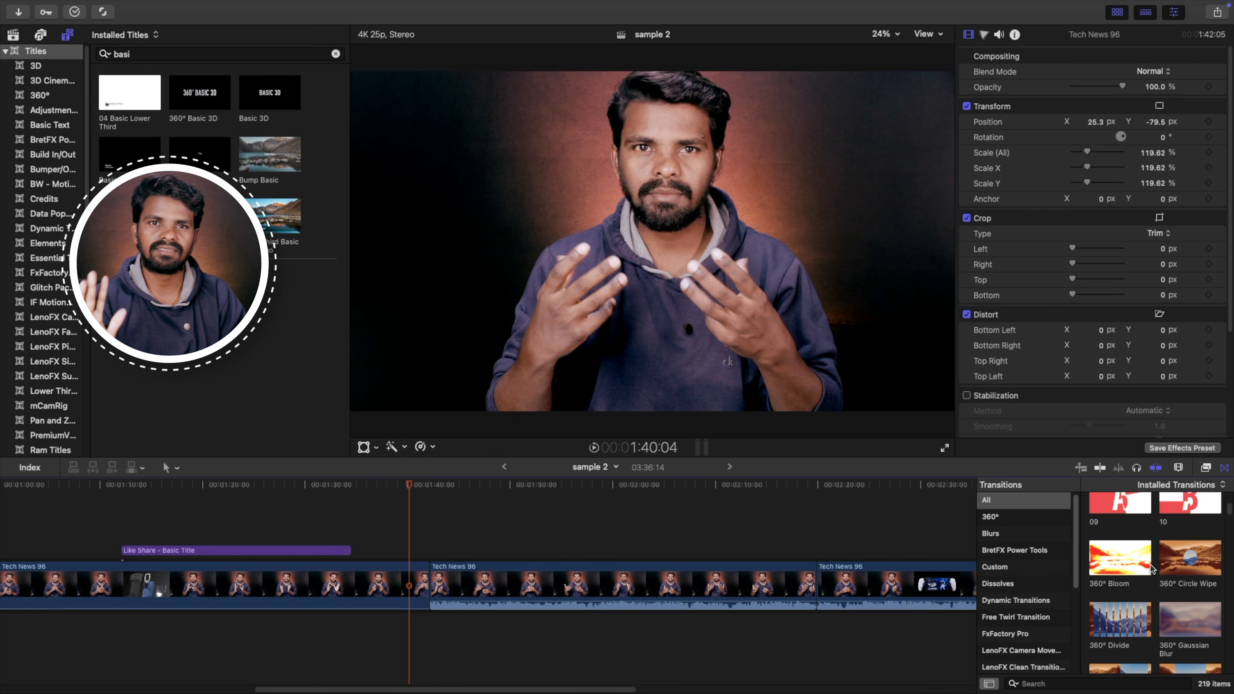
# - Play the footage across the cut between the two Tech News 96 clips near 1:42
pyautogui.scroll(5, 1151, 569)
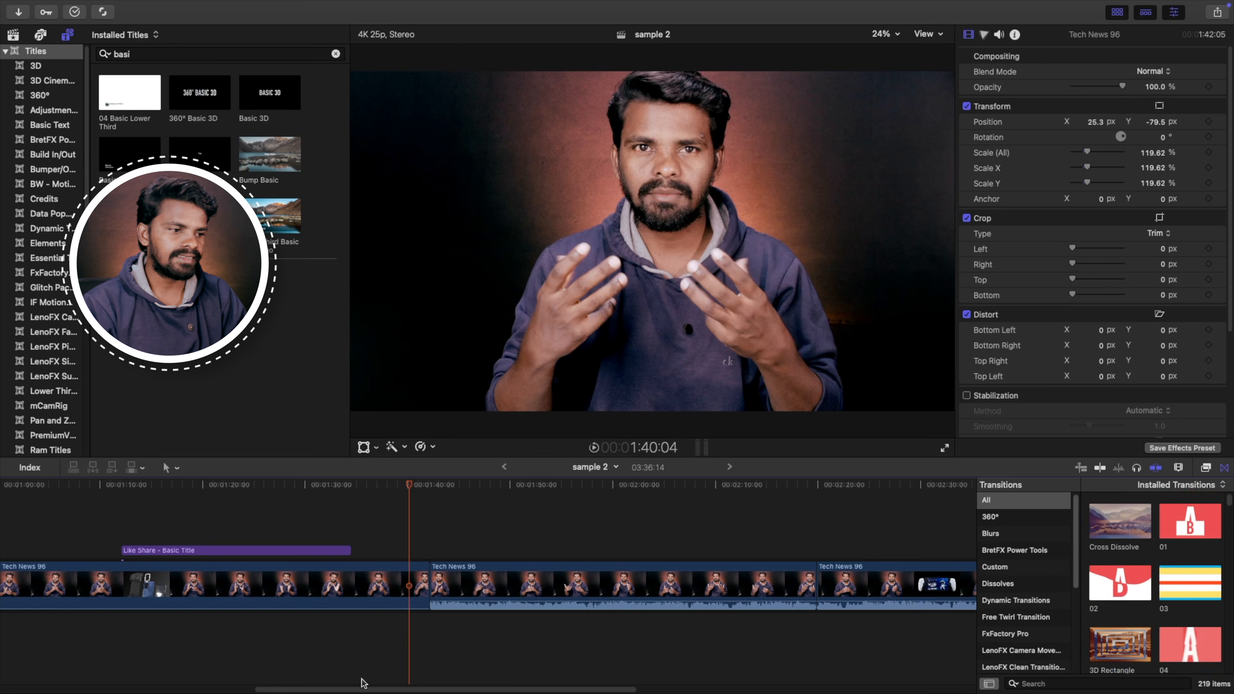
pyautogui.moveTo(453, 602)
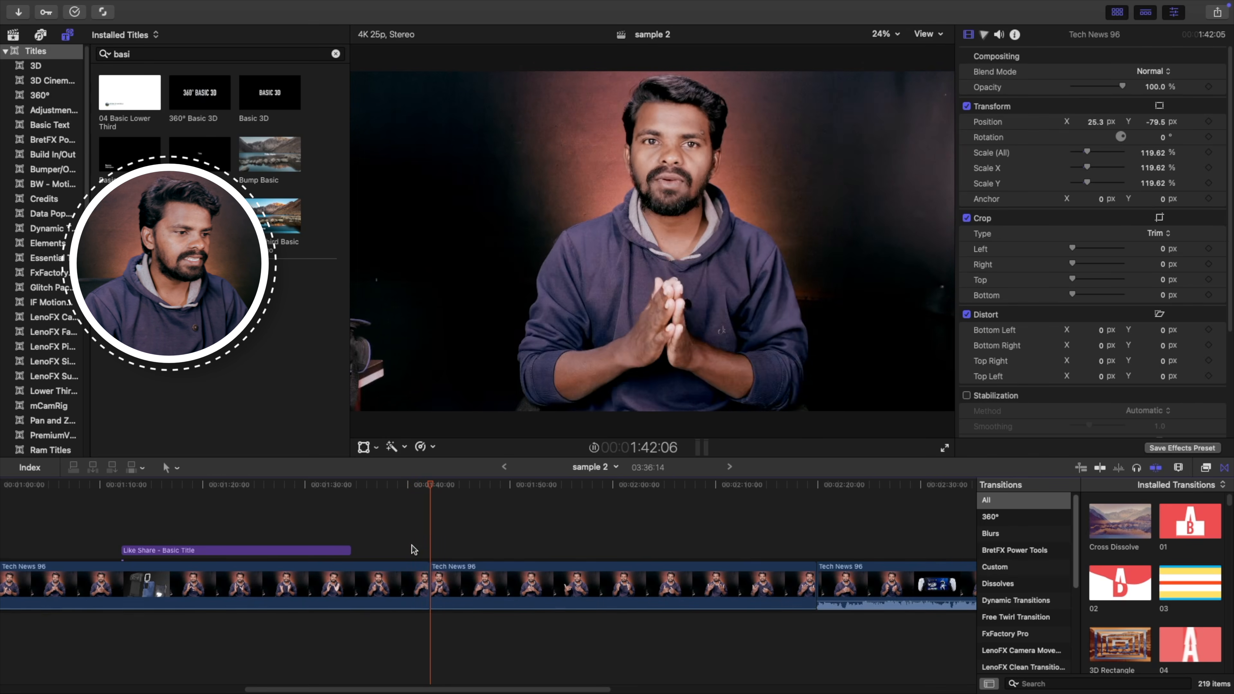
pyautogui.click(420, 557)
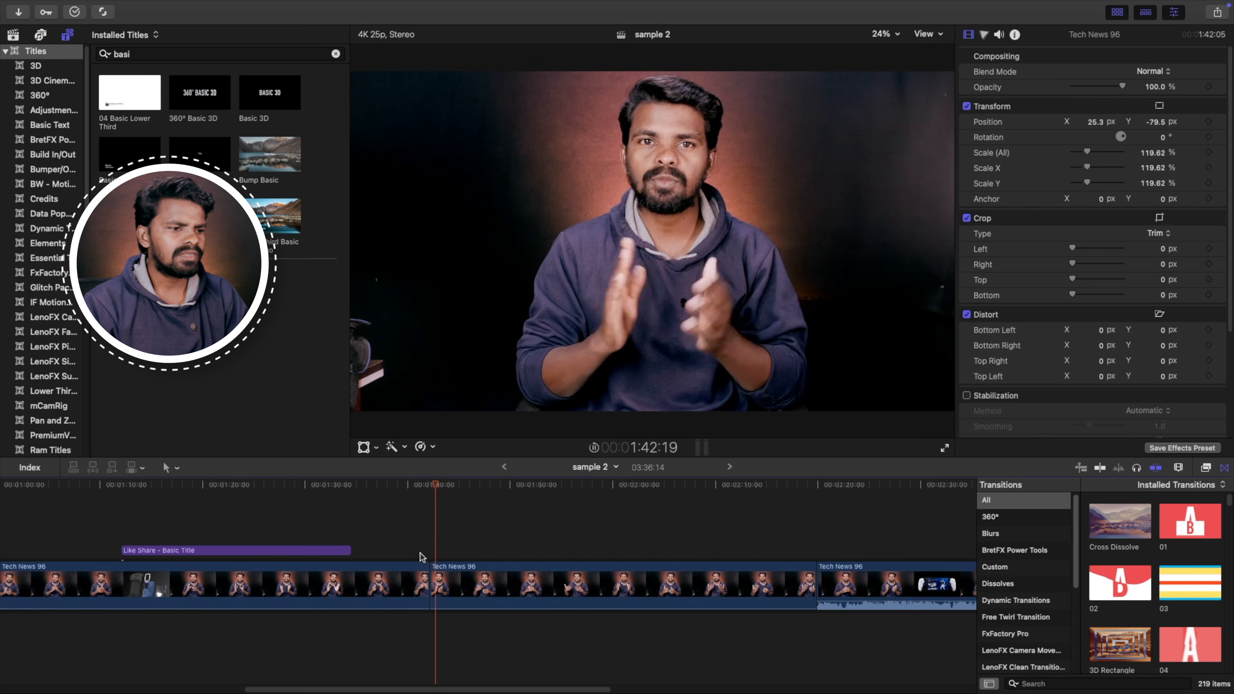
pyautogui.click(420, 557)
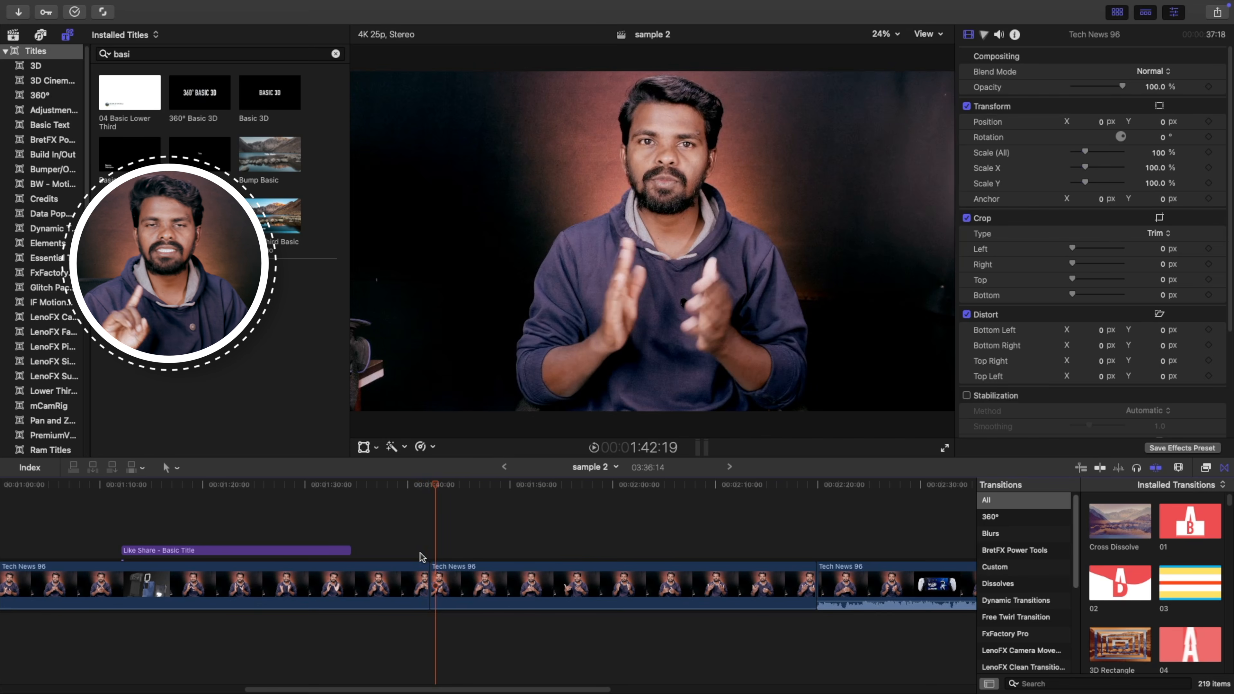
# - Add 04.Final Cut Transitions to the cut near 1:42 and play the footage across it
pyautogui.scroll(-3, 1200, 603)
pyautogui.click(1127, 557)
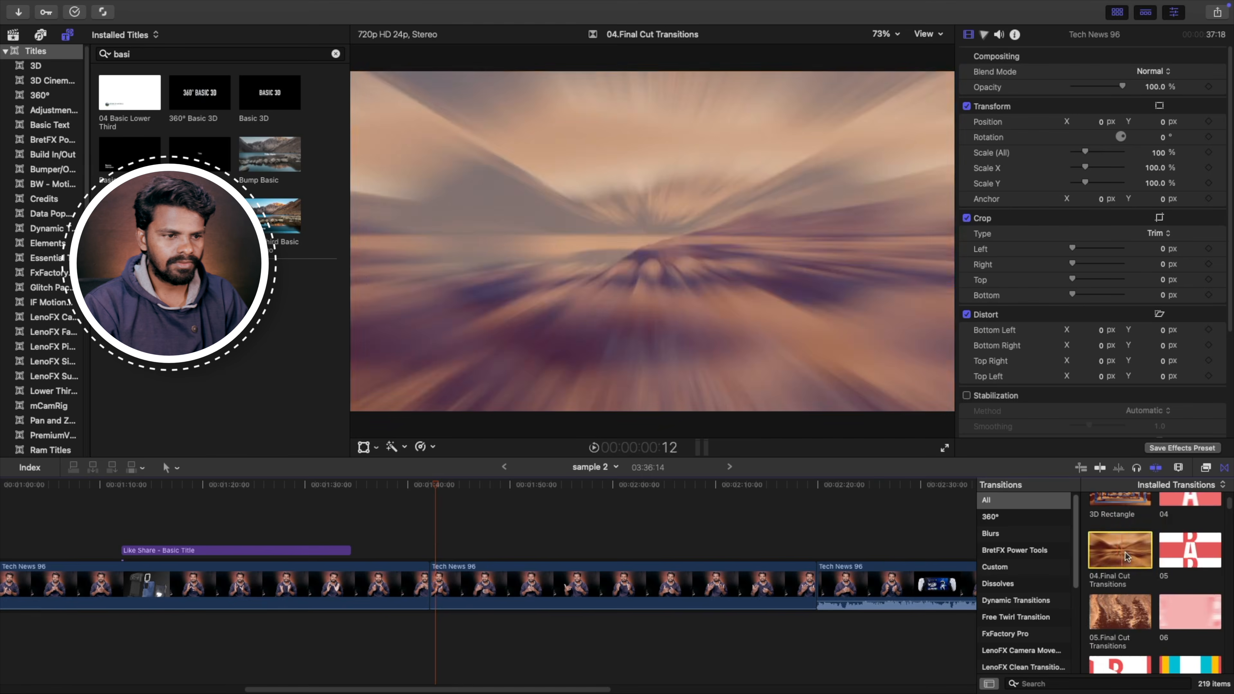
pyautogui.moveTo(1127, 556); pyautogui.dragTo(438, 578)
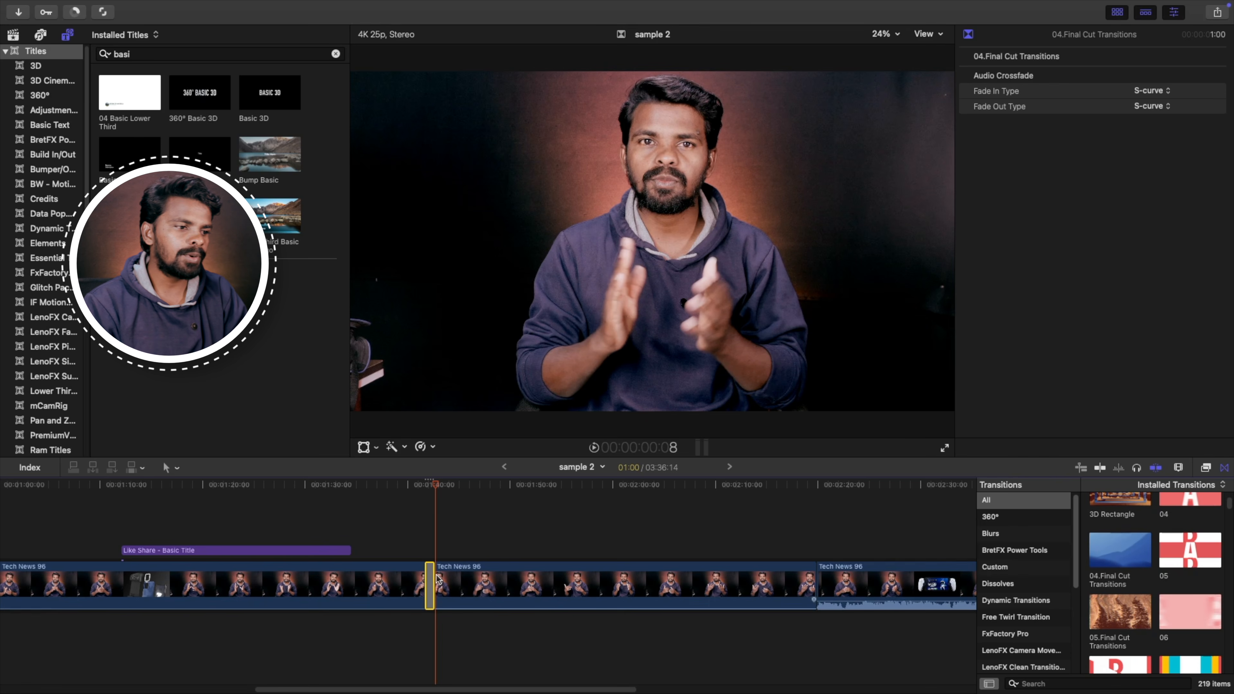
pyautogui.click(395, 519)
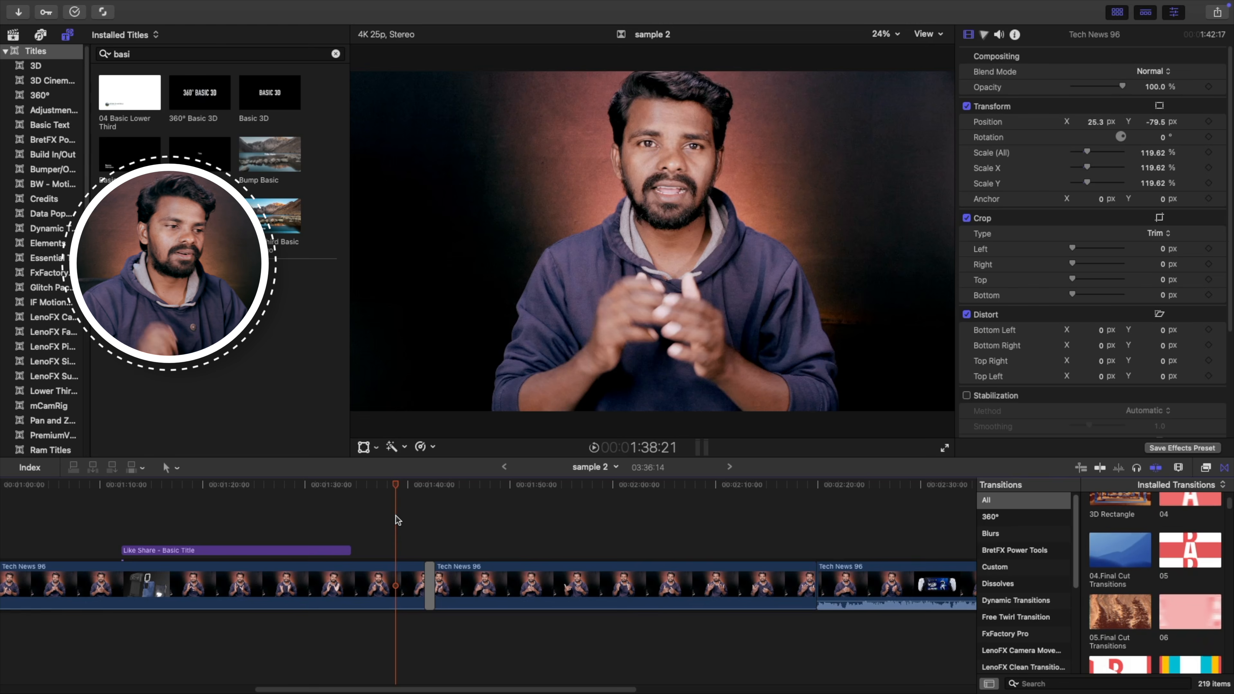
pyautogui.press('space')
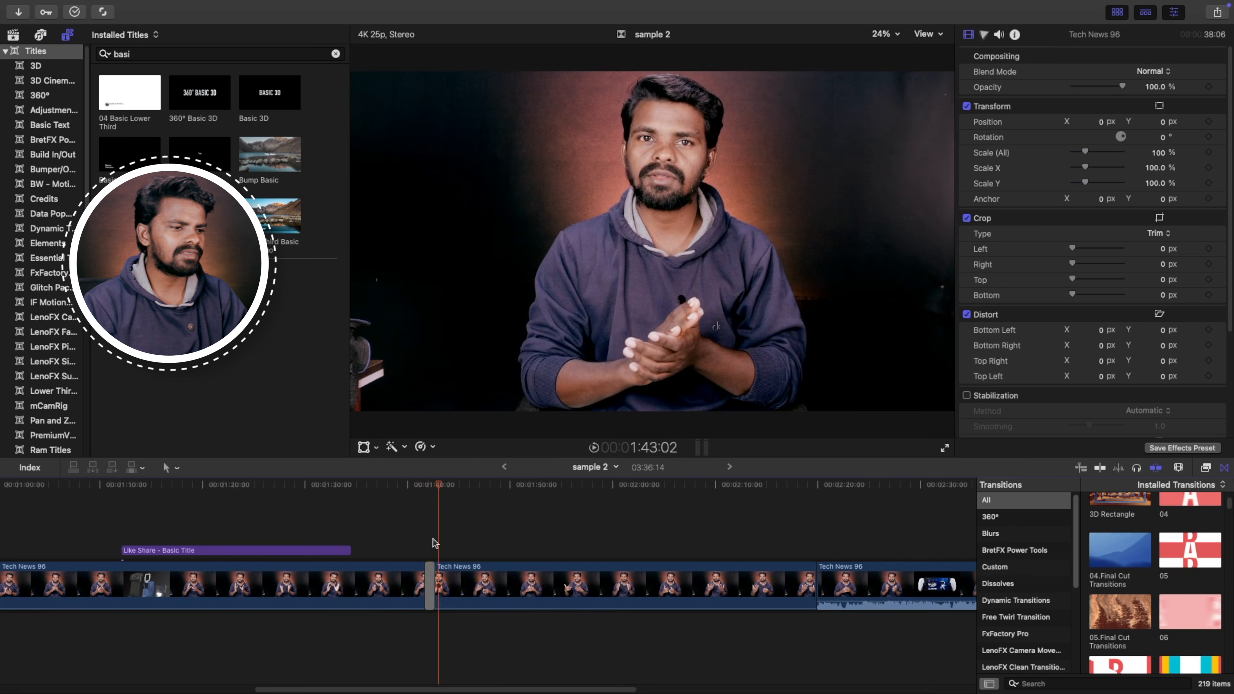
# - Remove the transition from the cut near 1:42 and apply 05.Final Cut Transitions there instead
pyautogui.moveTo(434, 559); pyautogui.dragTo(429, 558)
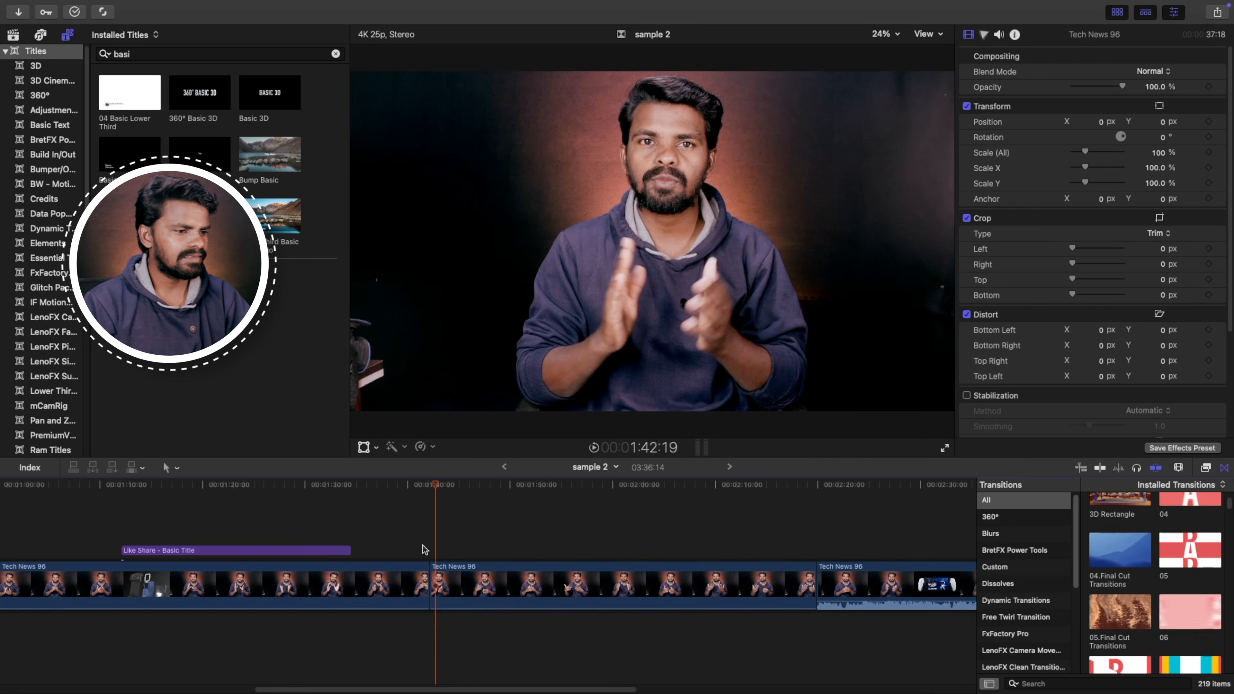
pyautogui.click(416, 550)
pyautogui.press('space')
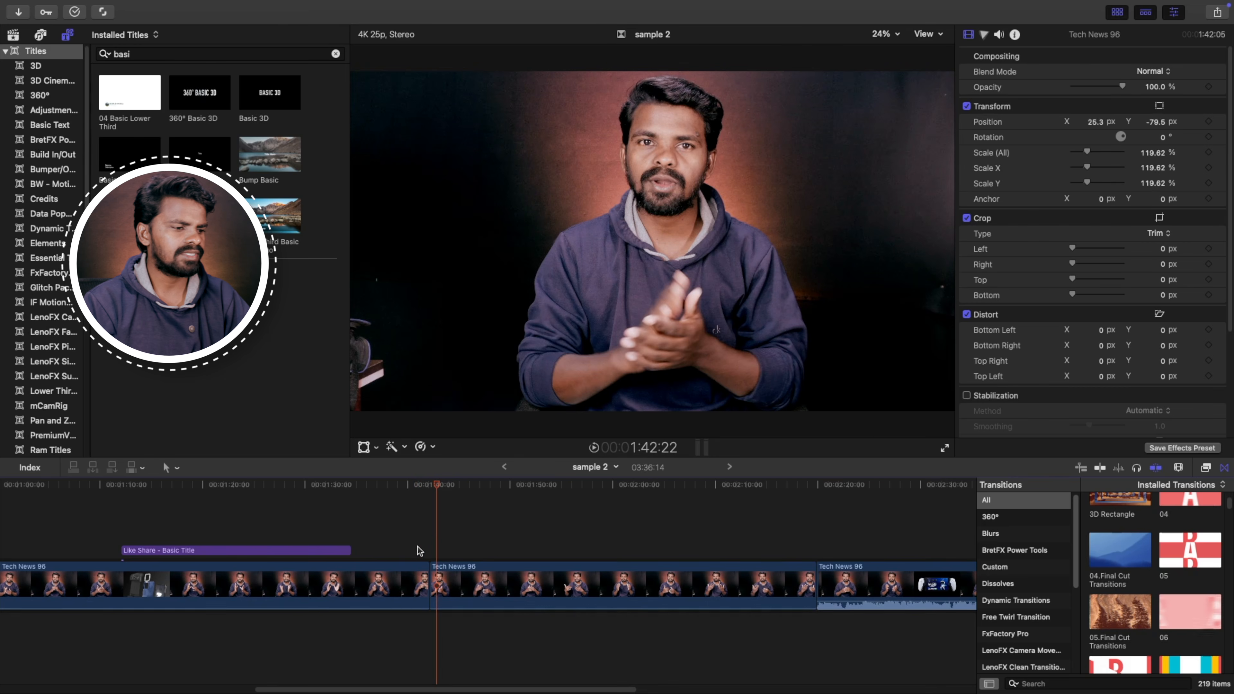
pyautogui.press('super+t')
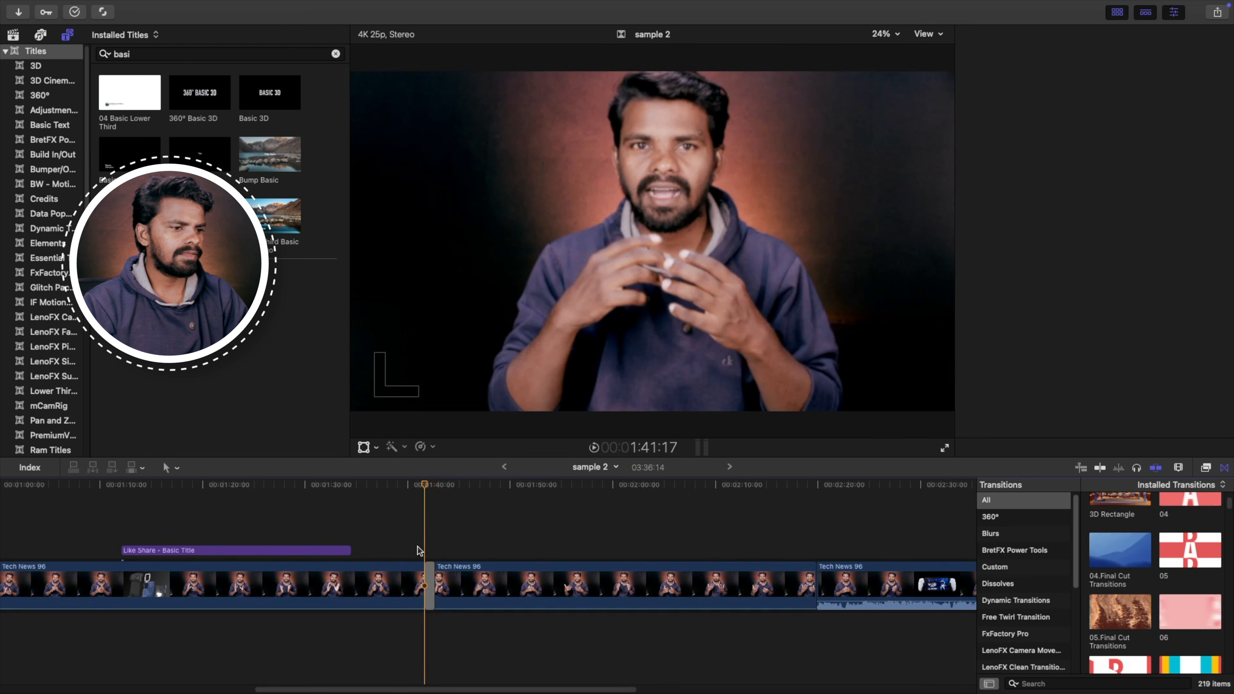
# - Shorten the Like Share title to 4:11, starting near 1:32, and add Cross Dissolve to both of its ends
pyautogui.press('super+4')
pyautogui.hotkey('shift', '/')
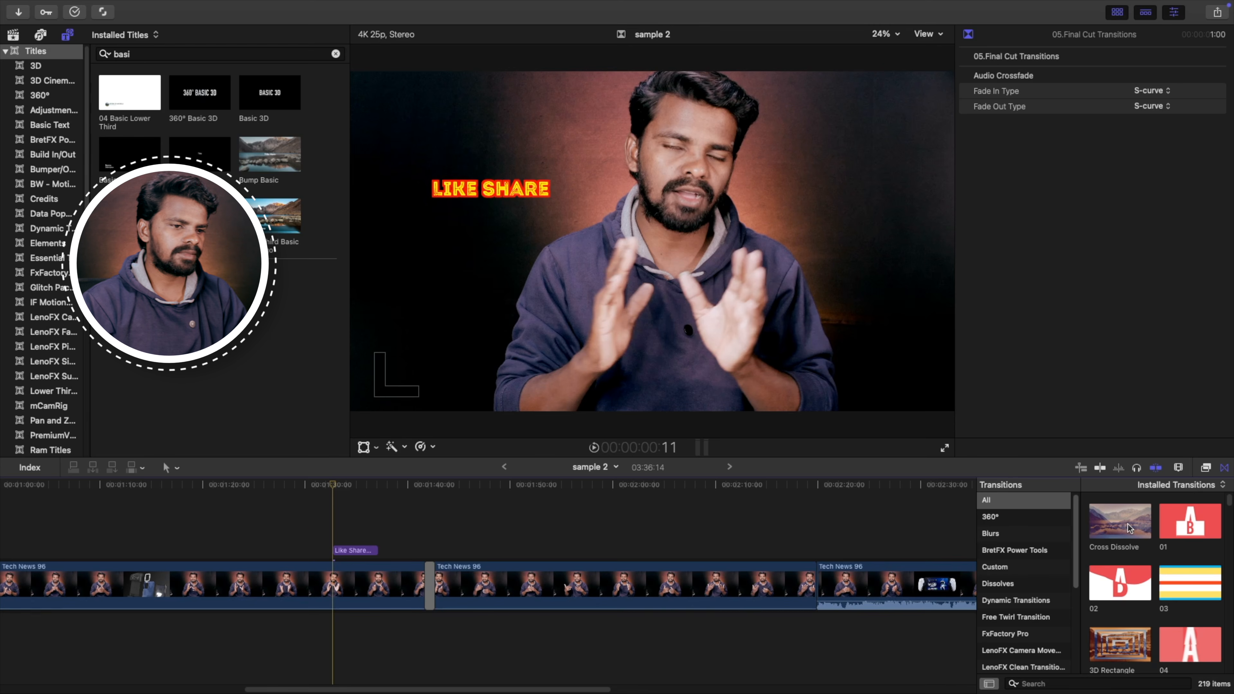
pyautogui.moveTo(1129, 529); pyautogui.dragTo(350, 551)
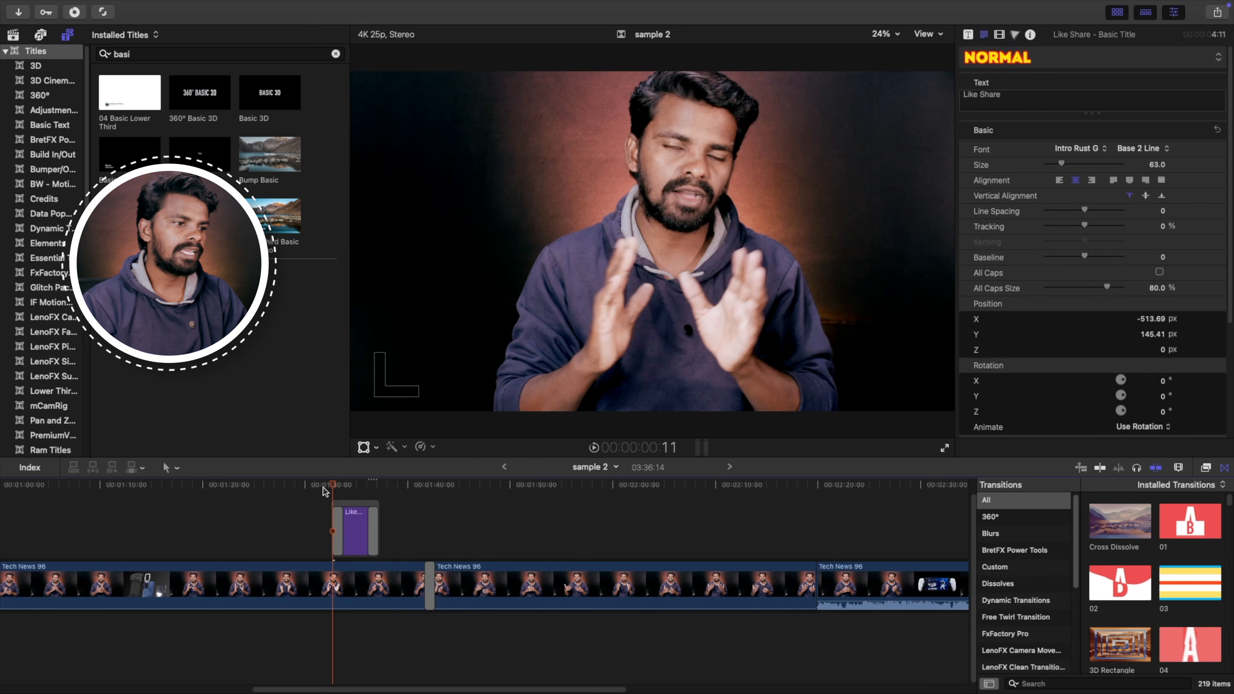
pyautogui.click(324, 486)
pyautogui.press('space')
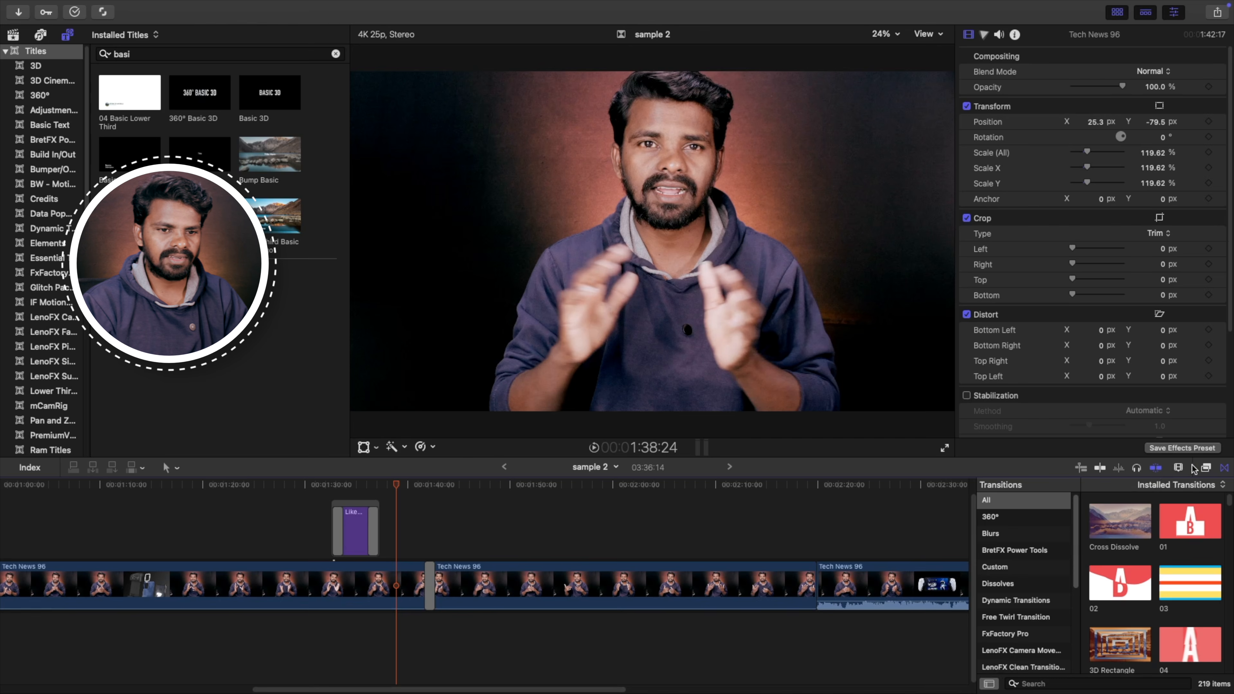
# - Show the Effects browser, select the Tech News 96 clip after the transition, and preview the me and New 1 effects on it
pyautogui.click(1206, 467)
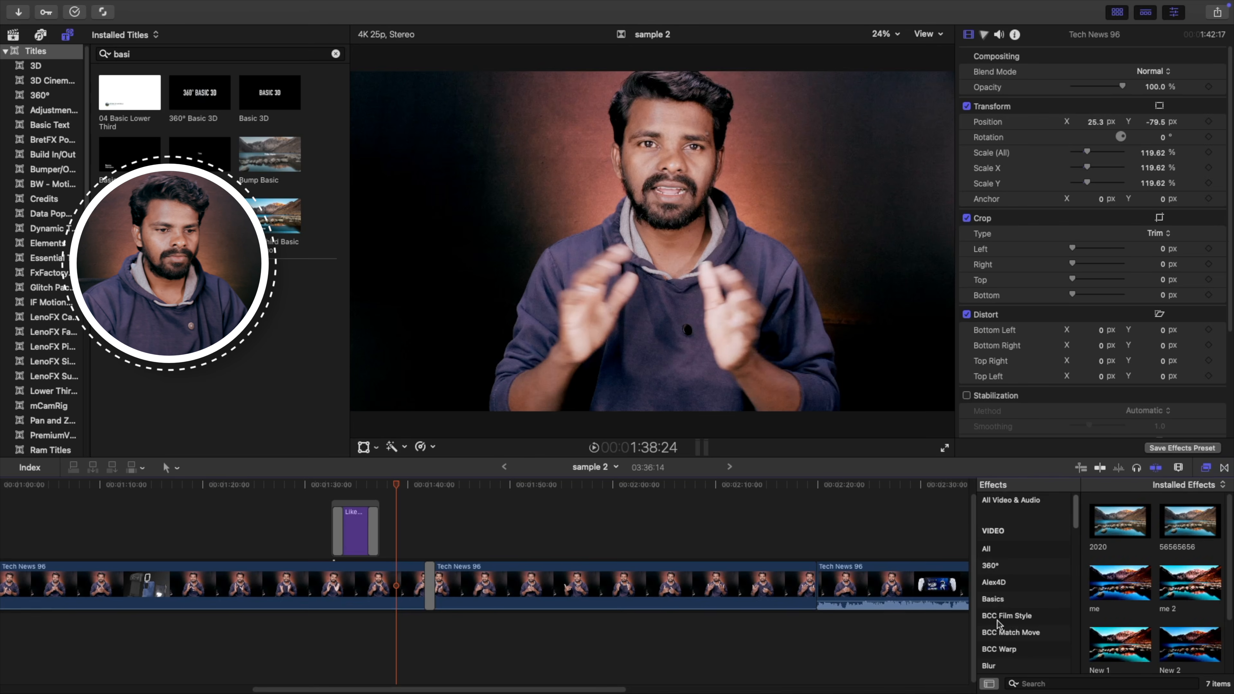
pyautogui.scroll(-10, 997, 624)
pyautogui.click(627, 497)
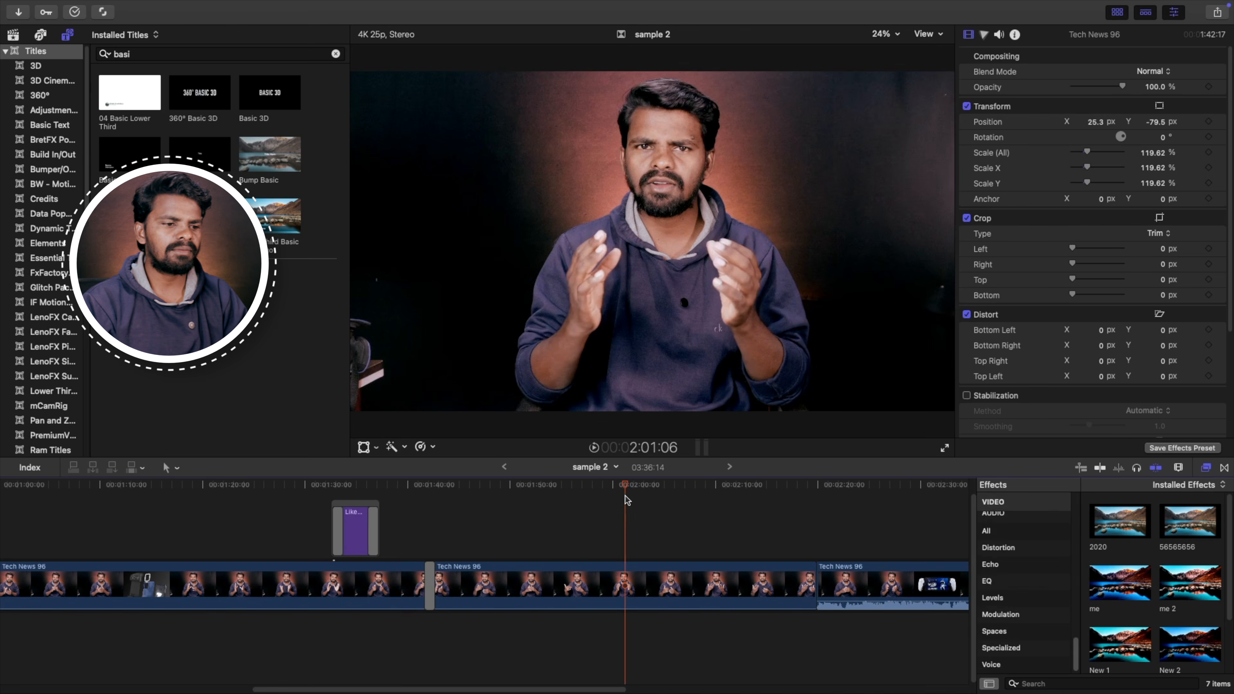
pyautogui.scroll(-1, 1113, 581)
pyautogui.click(670, 583)
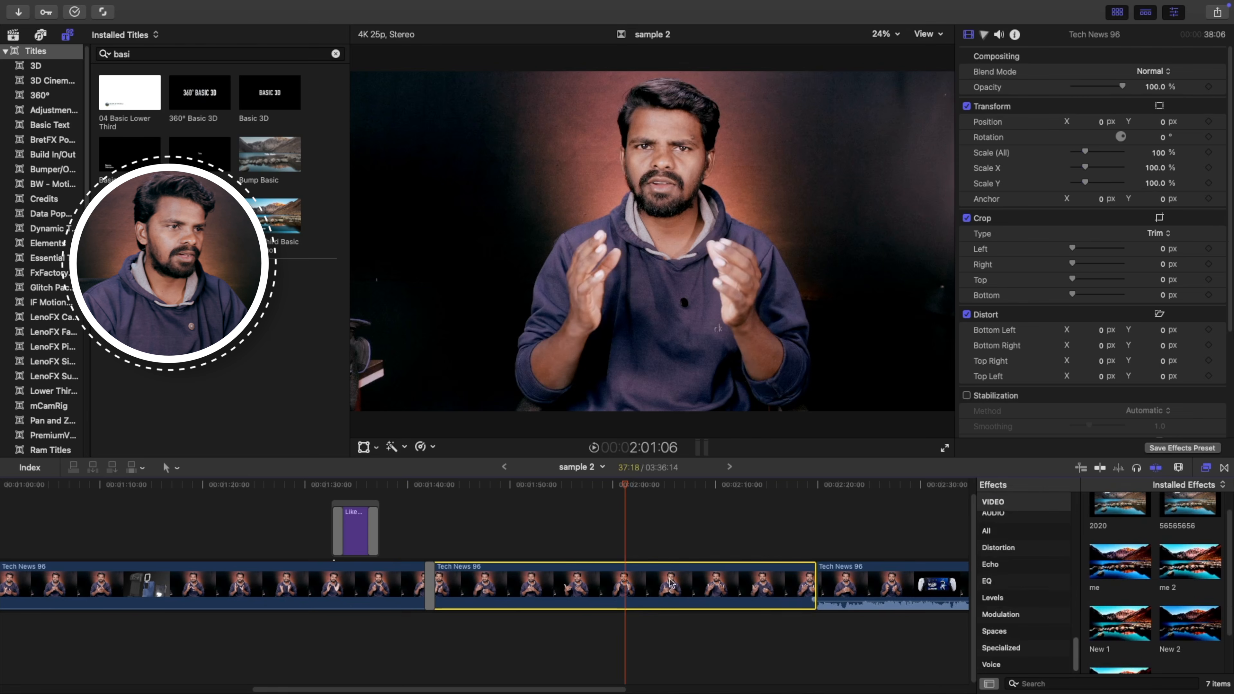
pyautogui.scroll(-1, 1189, 578)
pyautogui.click(1119, 513)
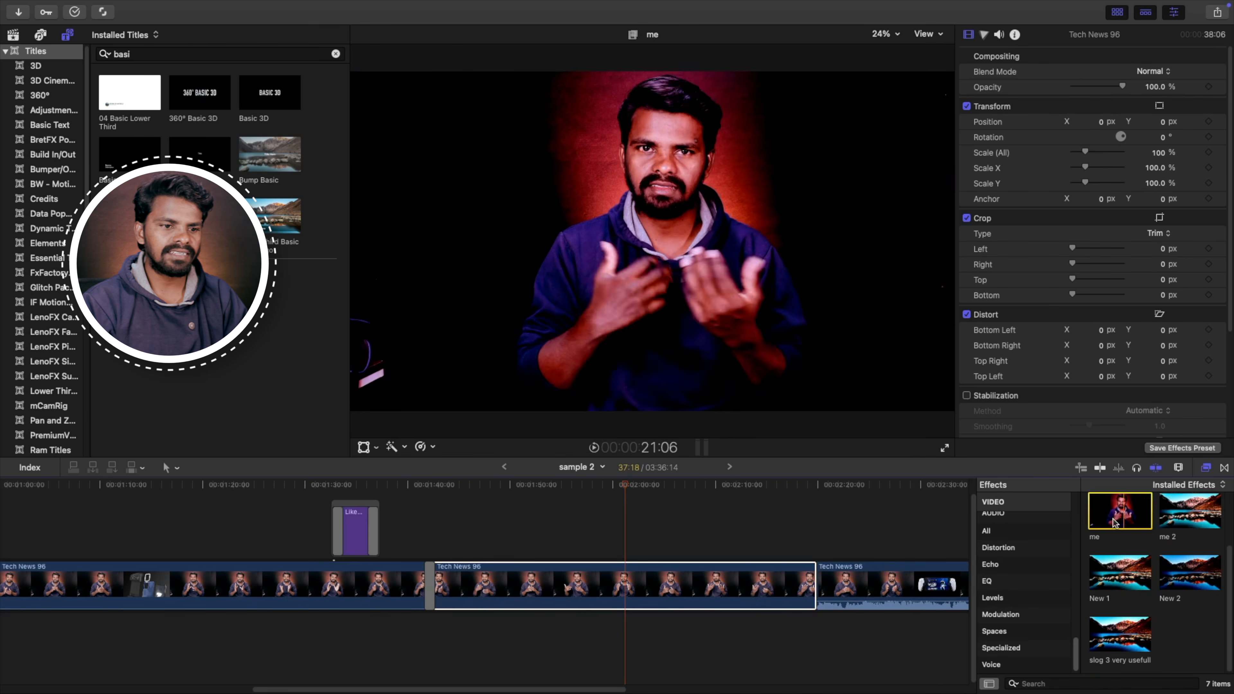
pyautogui.click(642, 575)
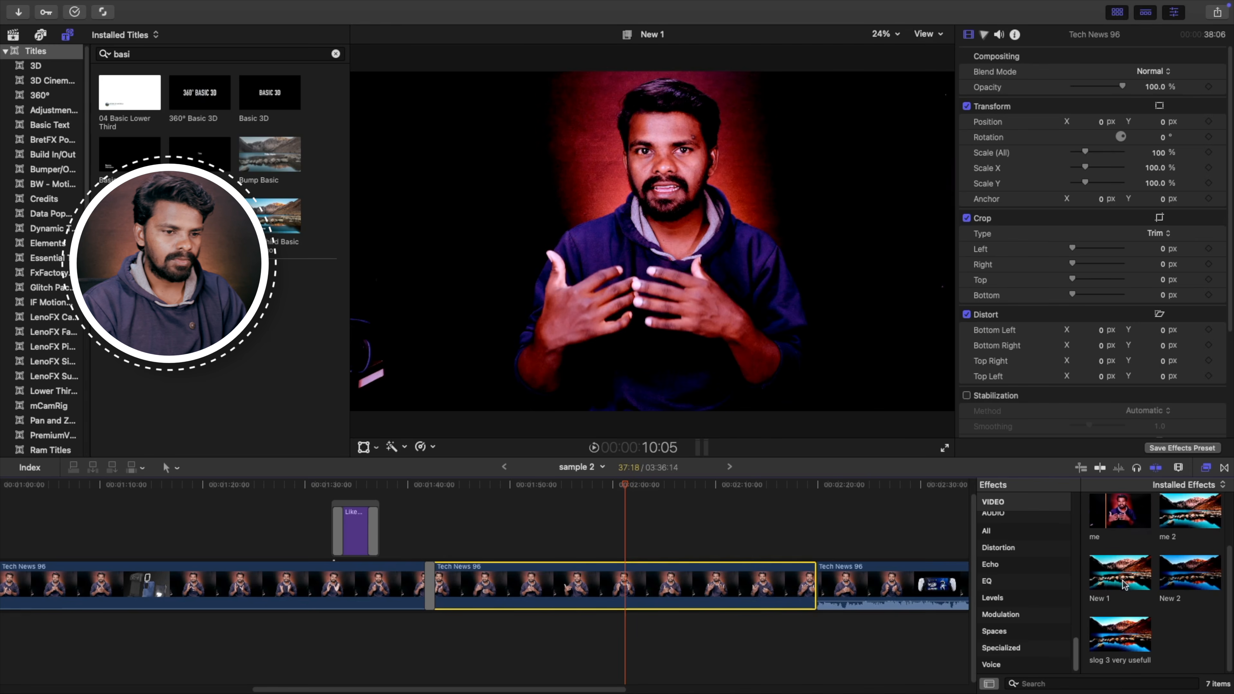
# - Look through all video effects and all audio effects in the Effects browser
pyautogui.scroll(10, 1004, 534)
pyautogui.scroll(3, 1005, 534)
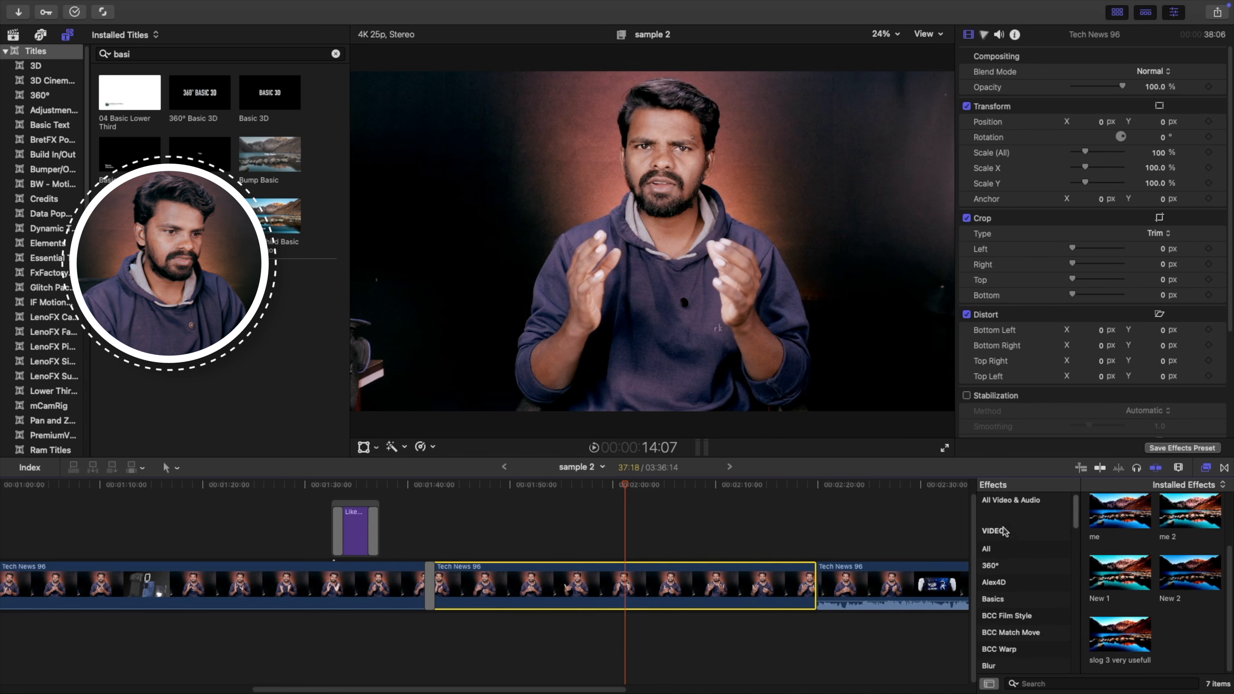
pyautogui.click(986, 551)
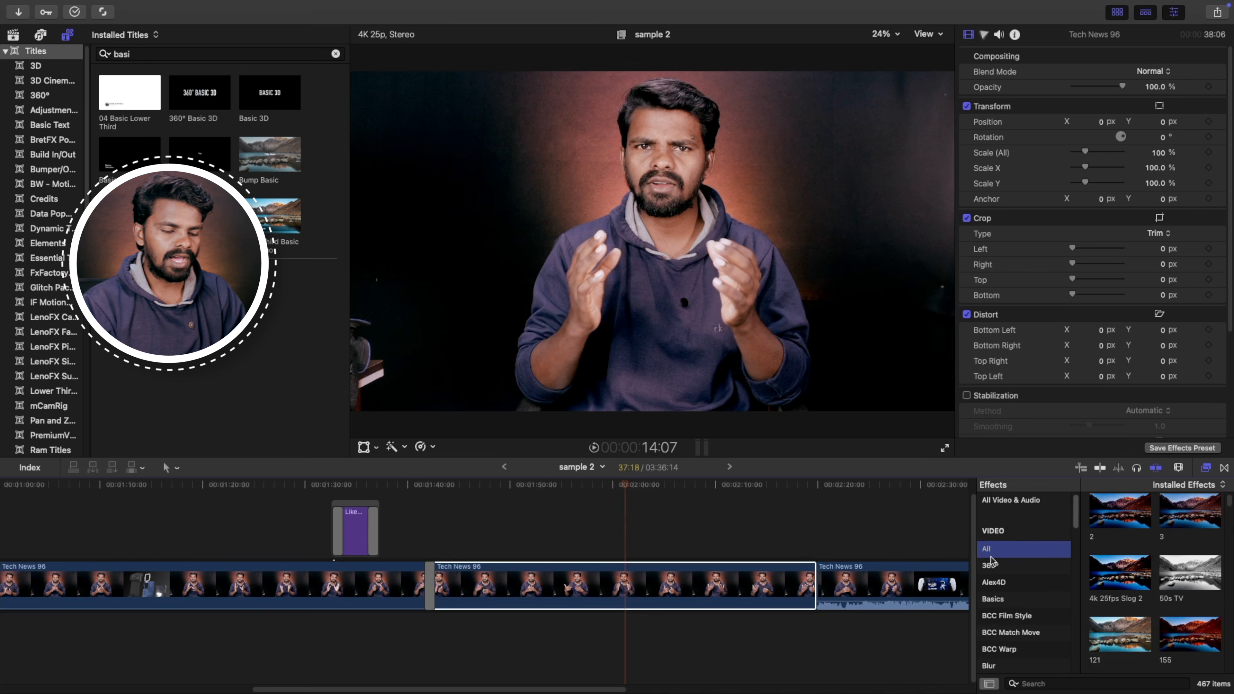
pyautogui.scroll(-10, 991, 561)
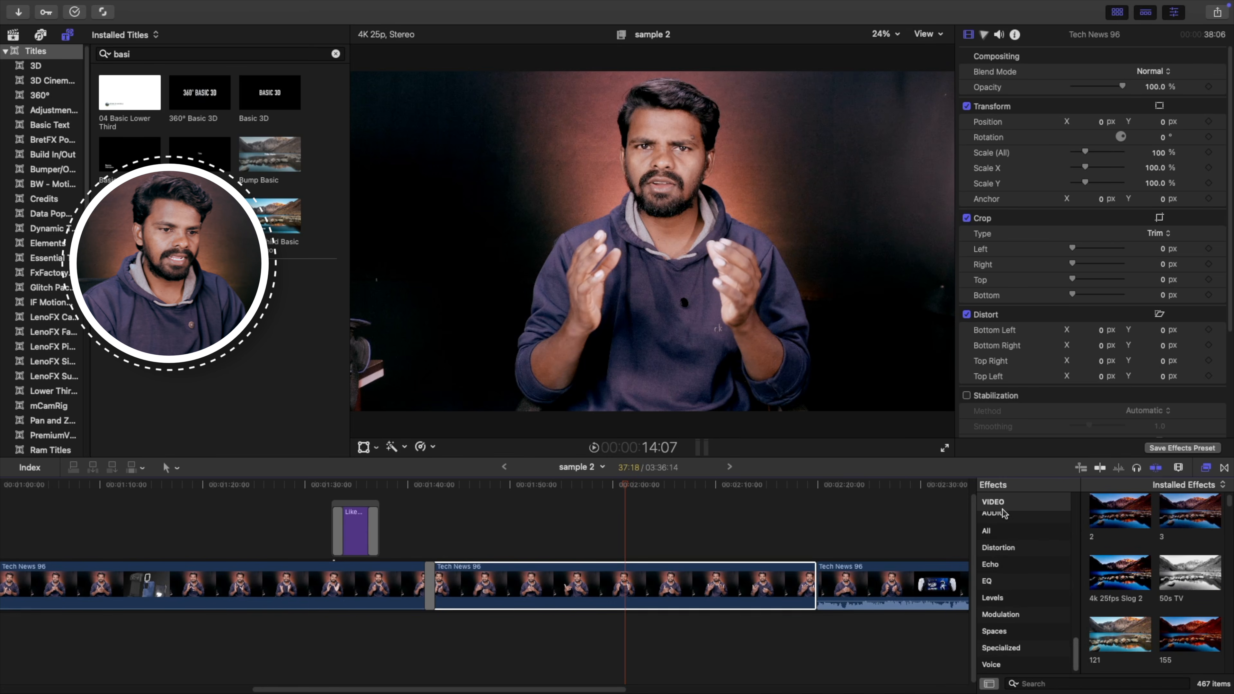
pyautogui.scroll(1, 986, 539)
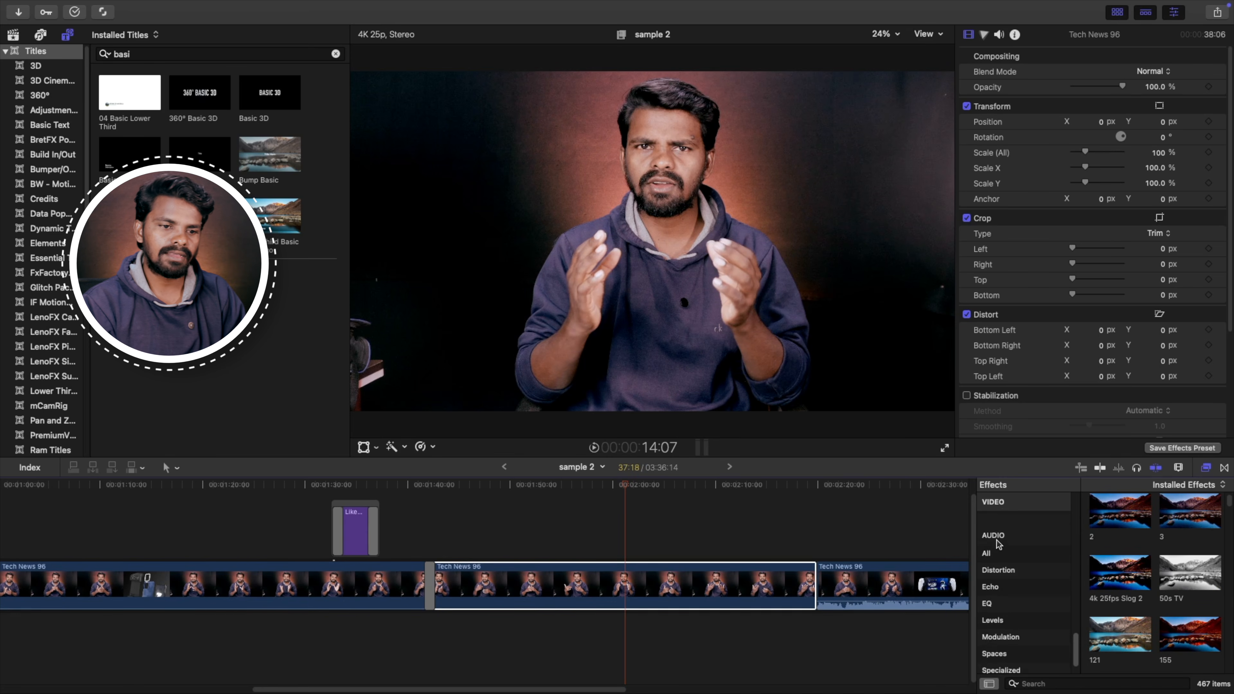
pyautogui.scroll(1, 998, 543)
pyautogui.click(991, 581)
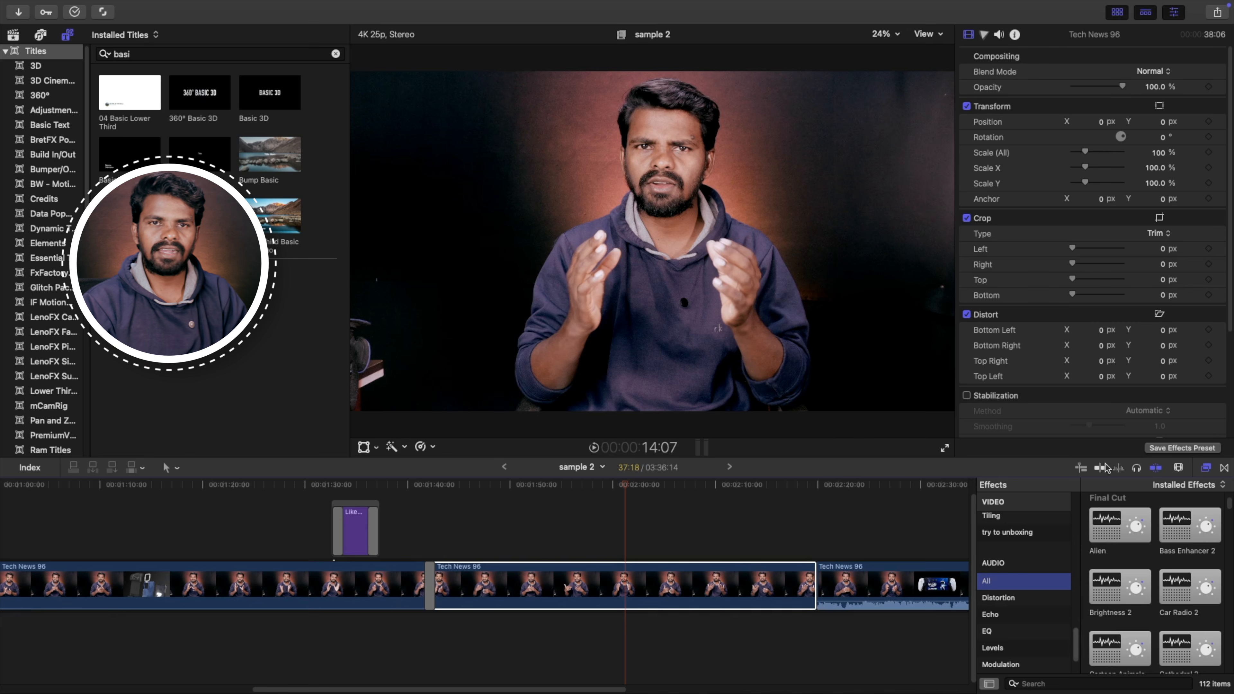
pyautogui.scroll(2, 1116, 560)
pyautogui.moveTo(1128, 556)
pyautogui.mouseDown()
pyautogui.moveTo(880, 599)
pyautogui.moveTo(1122, 575)
pyautogui.mouseUp()
pyautogui.scroll(15, 1038, 556)
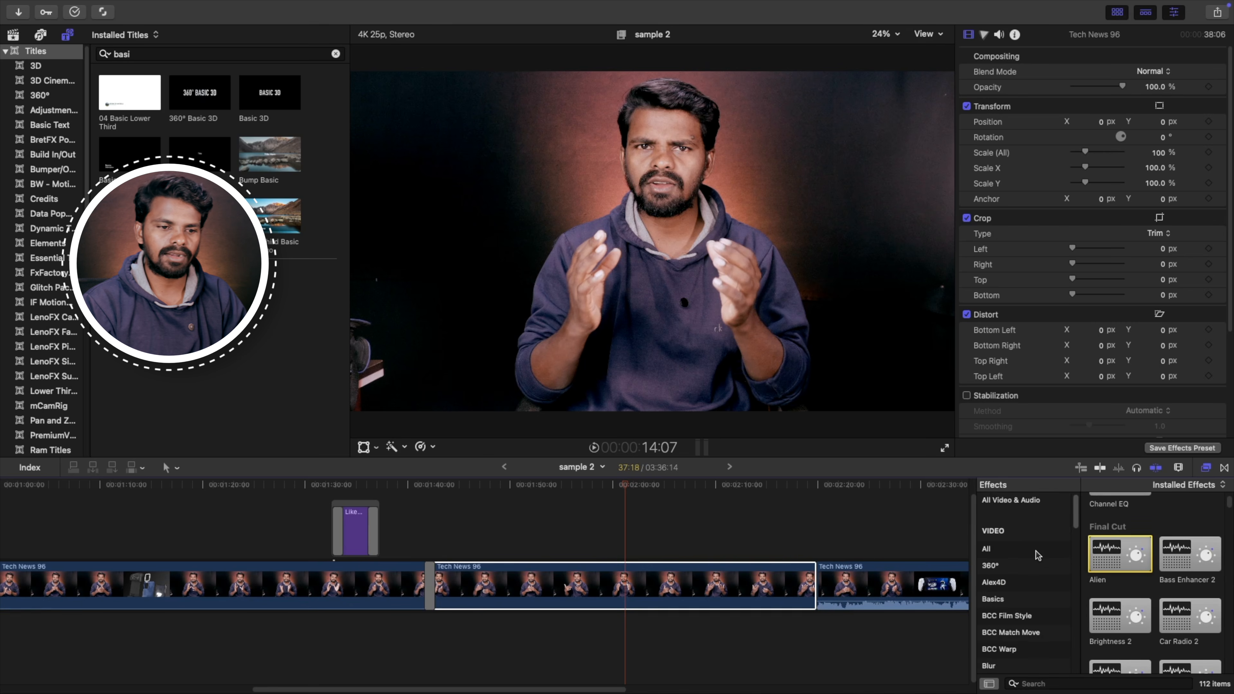
# - Return to all video effects and preview several of them, including 3, on the Tech News 96 clip after the transition
pyautogui.click(987, 550)
pyautogui.click(579, 579)
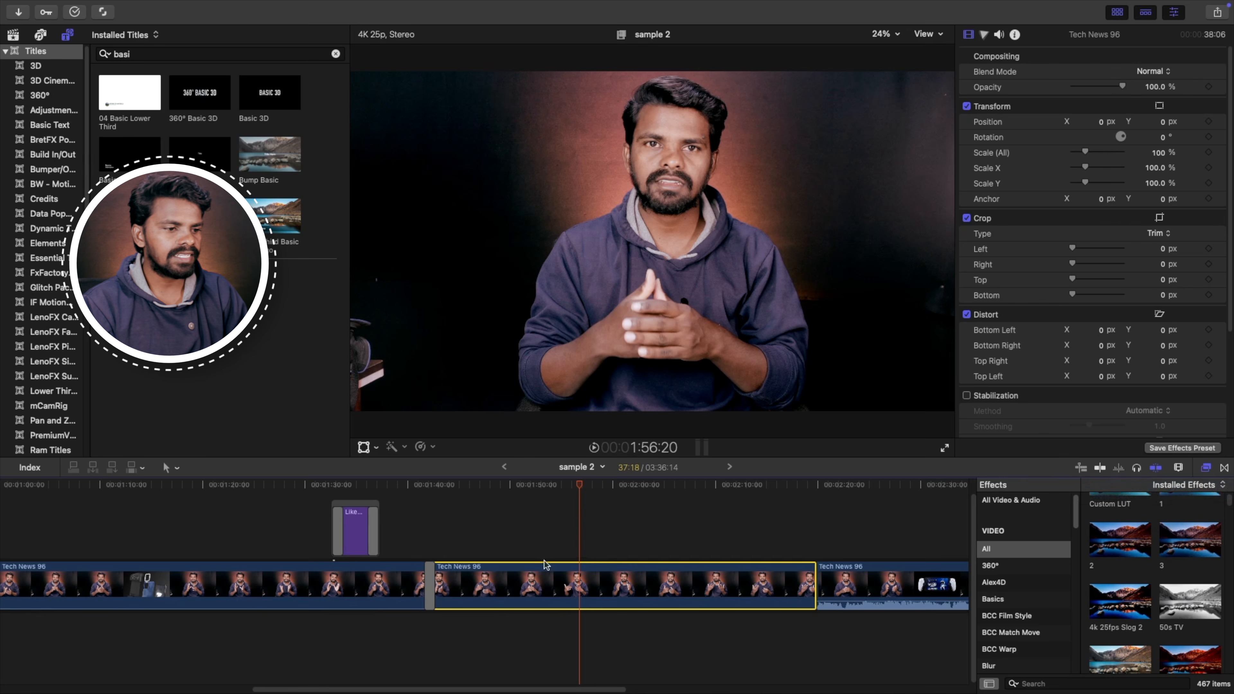
pyautogui.scroll(2, 1145, 584)
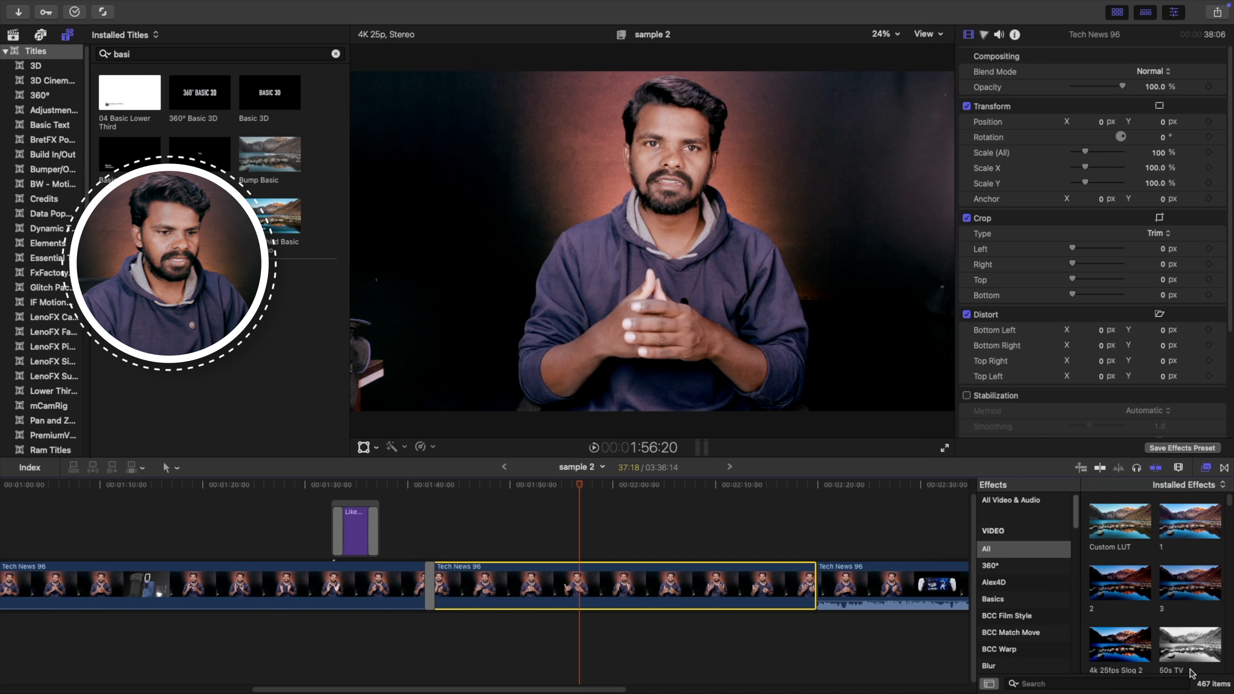
pyautogui.scroll(-3, 1180, 652)
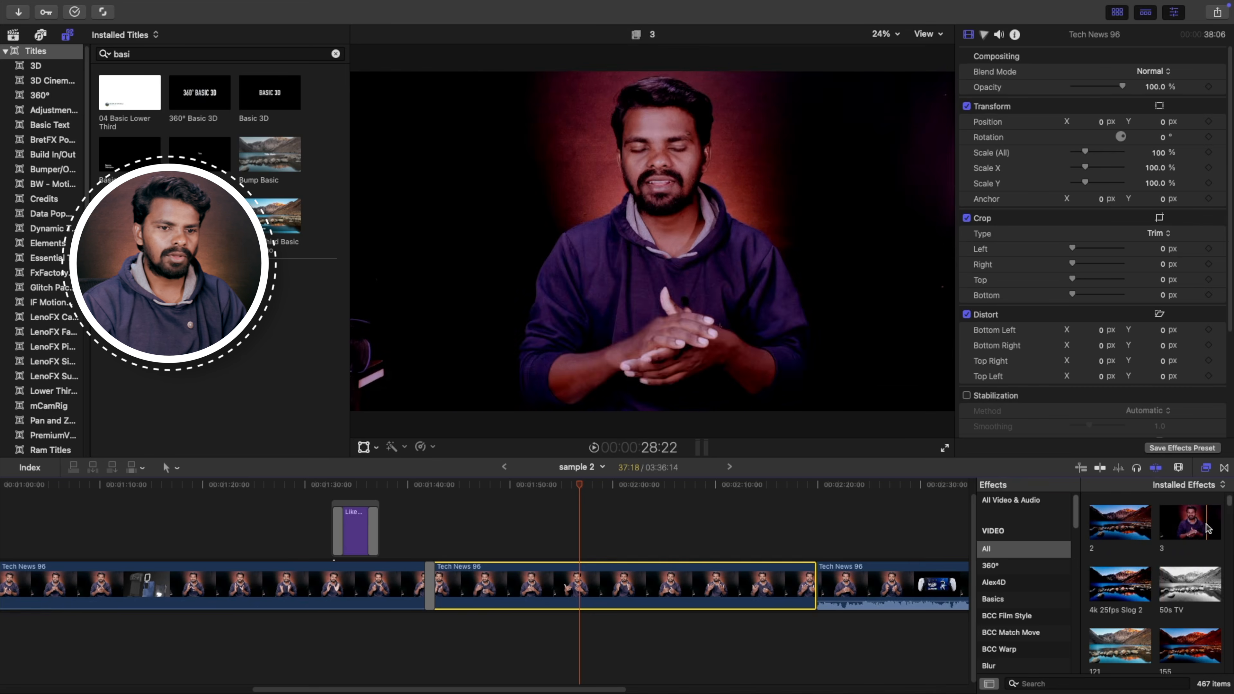
pyautogui.scroll(-2, 1127, 576)
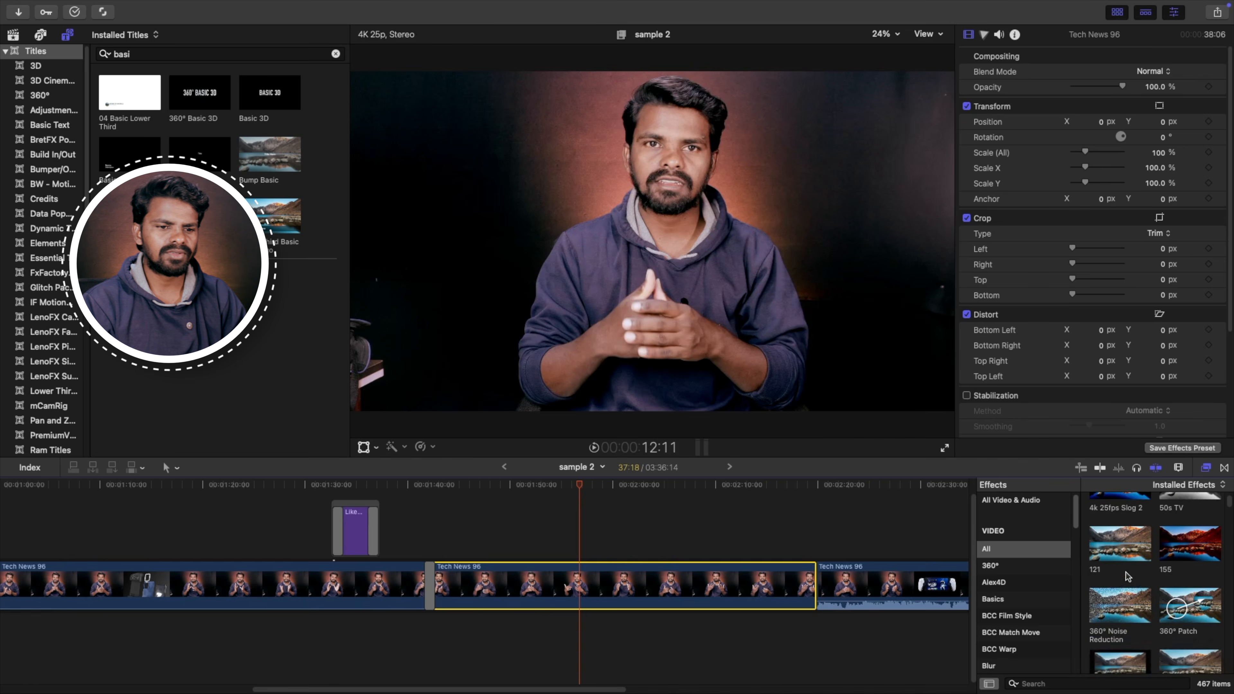
# - Apply the Artificial Light effect to the clip after the transition, compare it with the clip before, and undo the effect
pyautogui.scroll(-3, 1133, 557)
pyautogui.moveTo(1187, 539); pyautogui.dragTo(656, 590)
pyautogui.click(517, 520)
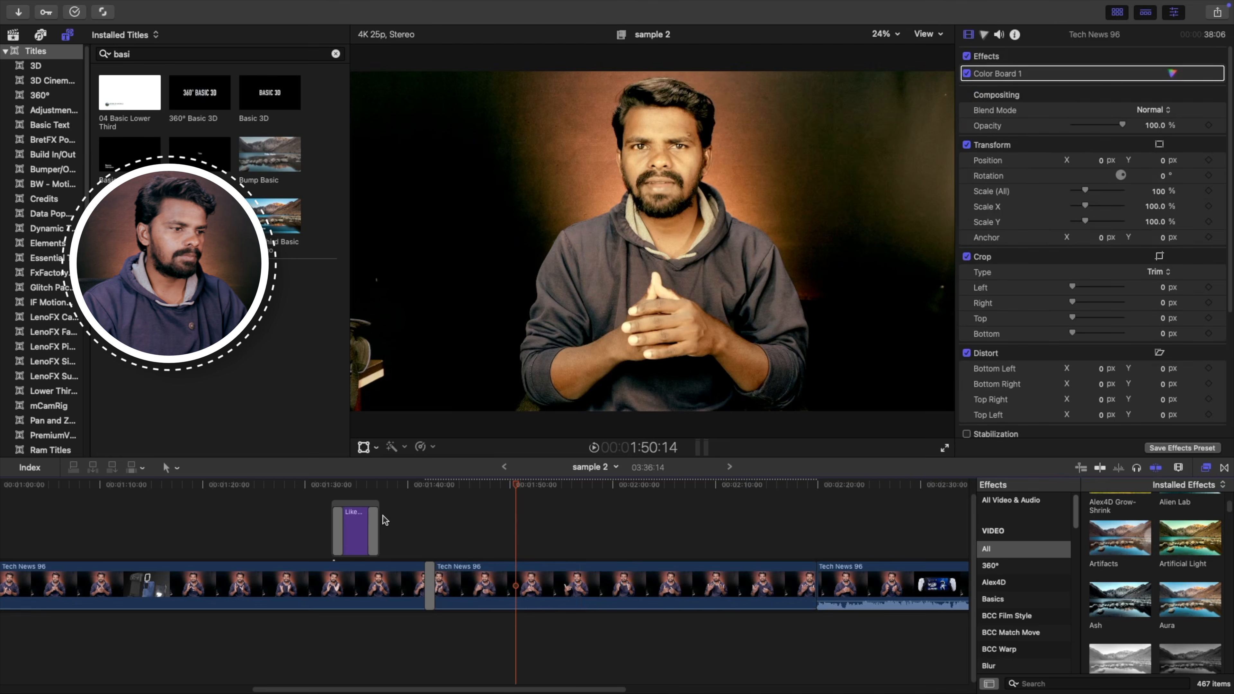
pyautogui.click(382, 516)
pyautogui.click(585, 526)
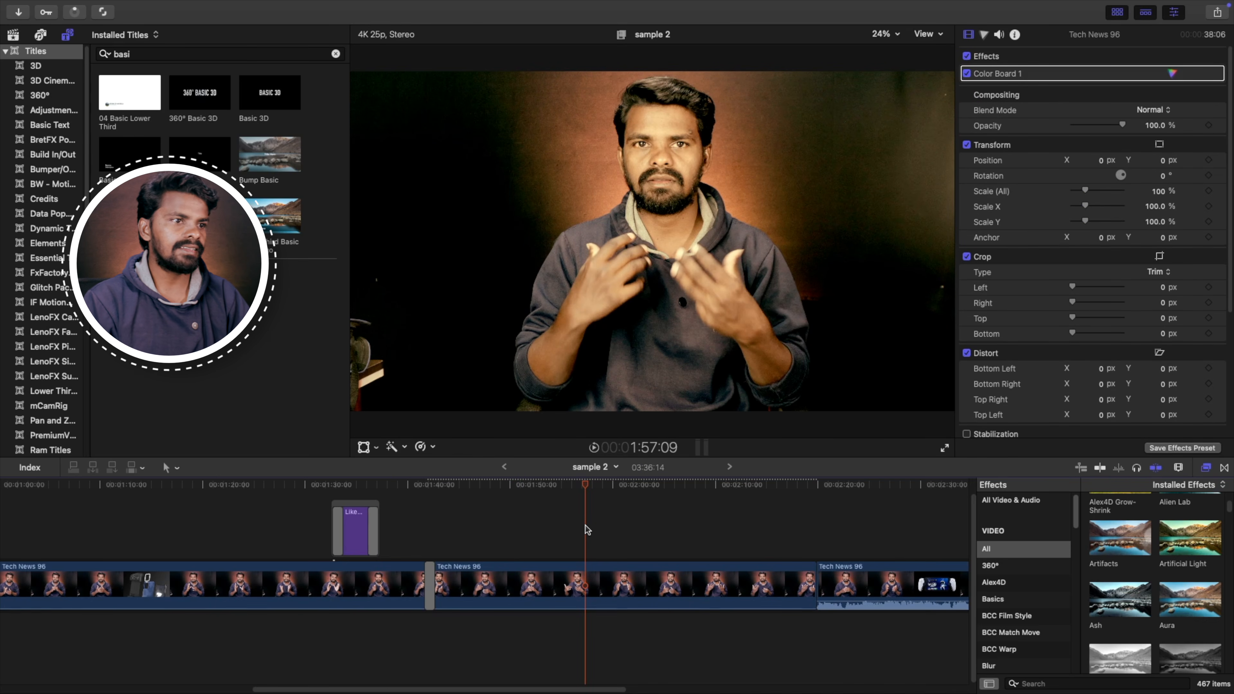
pyautogui.press('super+z')
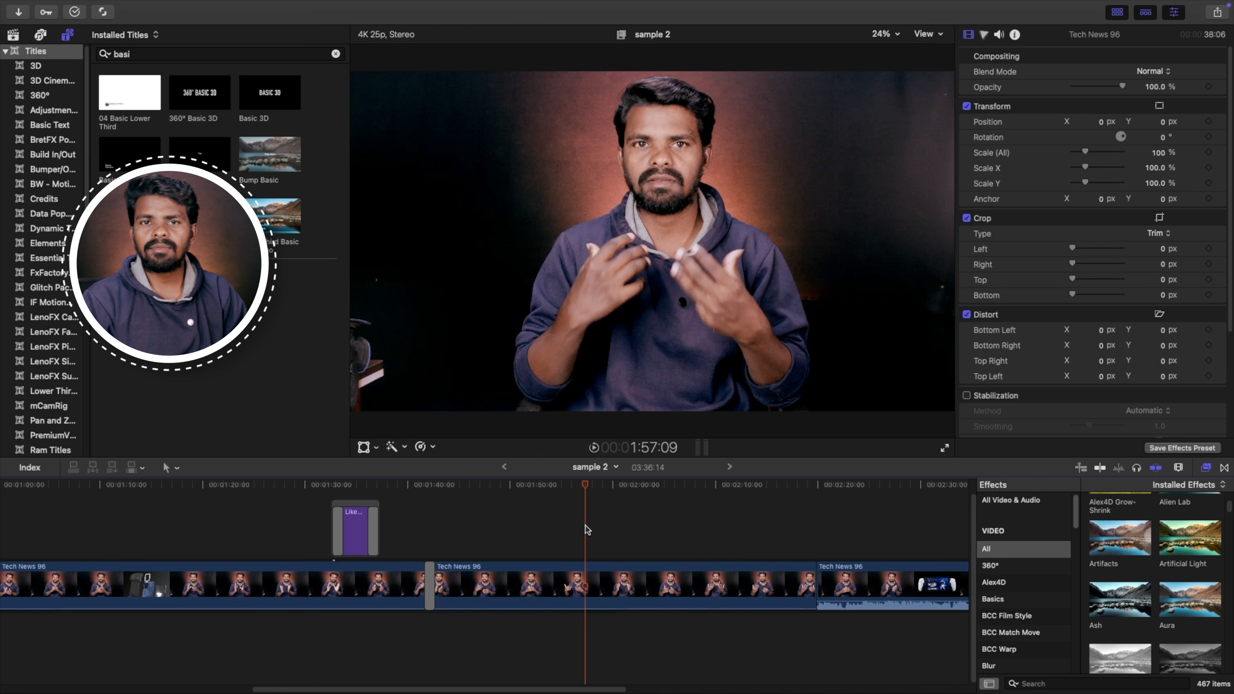
# - List all audio effects again and look through them as far as the Pitch effect
pyautogui.scroll(-15, 1009, 608)
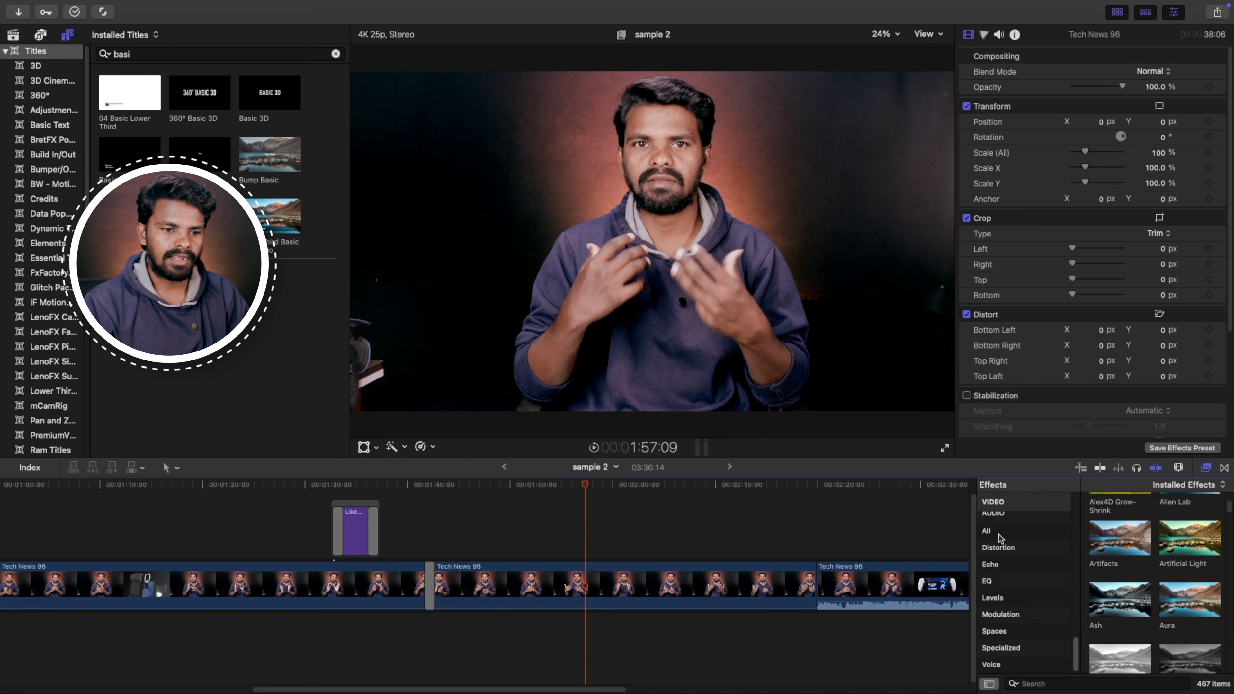
pyautogui.click(998, 535)
pyautogui.scroll(-5, 1126, 522)
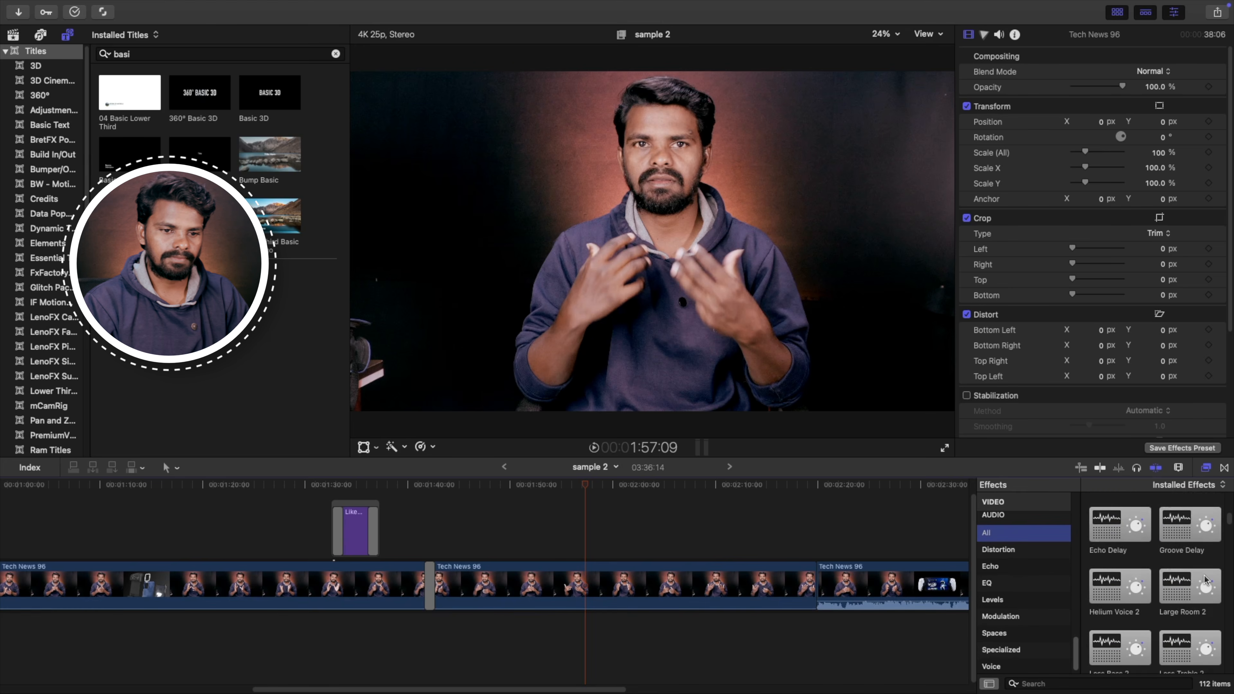
pyautogui.moveTo(1126, 522); pyautogui.dragTo(1118, 565)
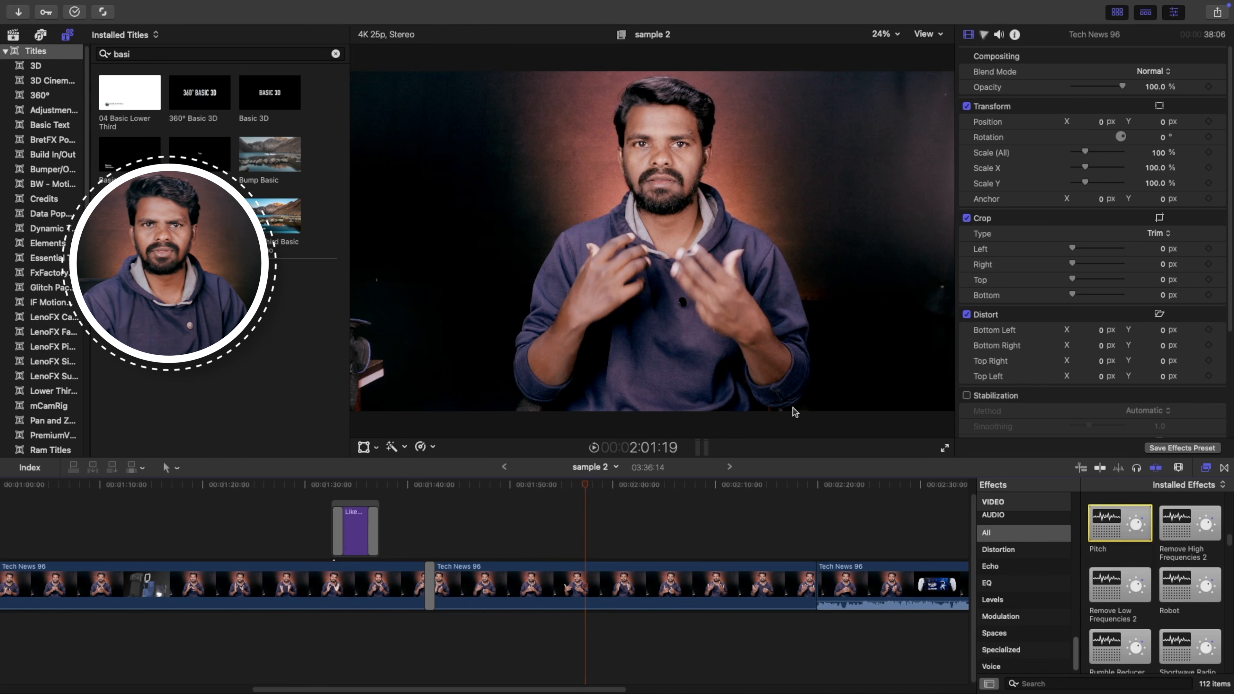
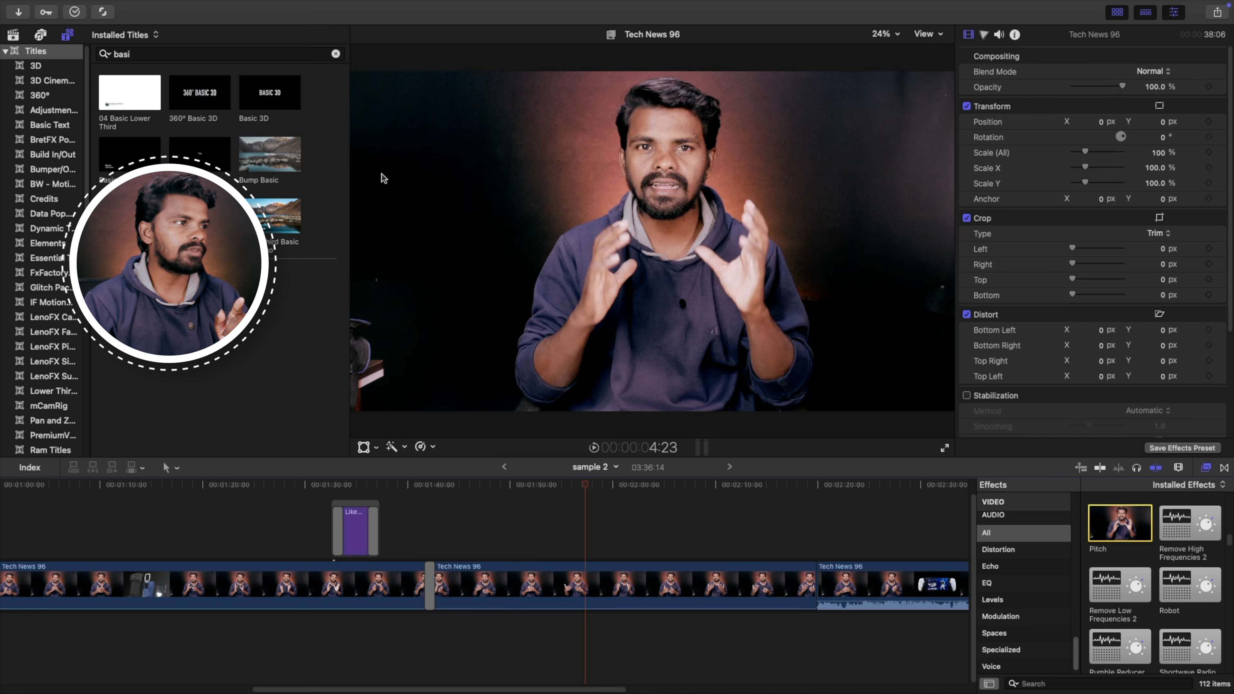
# - Close the Final Cut Pro window and open the Ram Ssd drive in Finder
pyautogui.moveTo(3, 4)
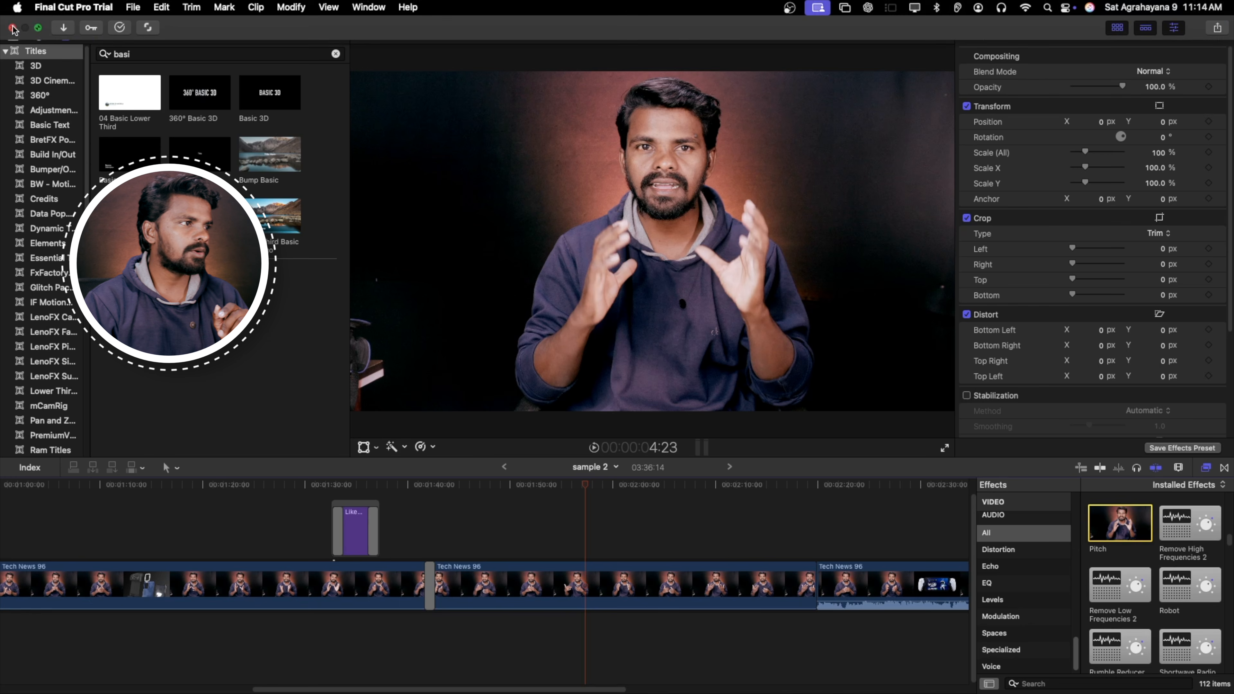
pyautogui.click(13, 28)
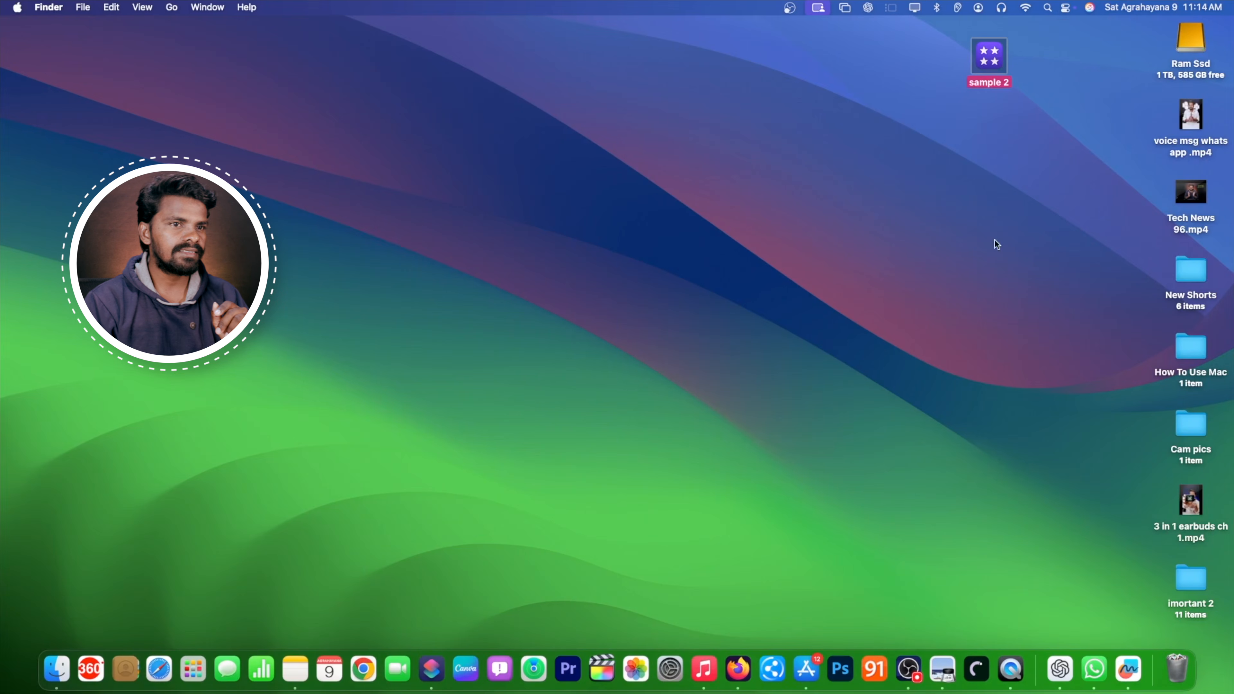
pyautogui.rightClick(1197, 41)
pyautogui.click(1174, 42)
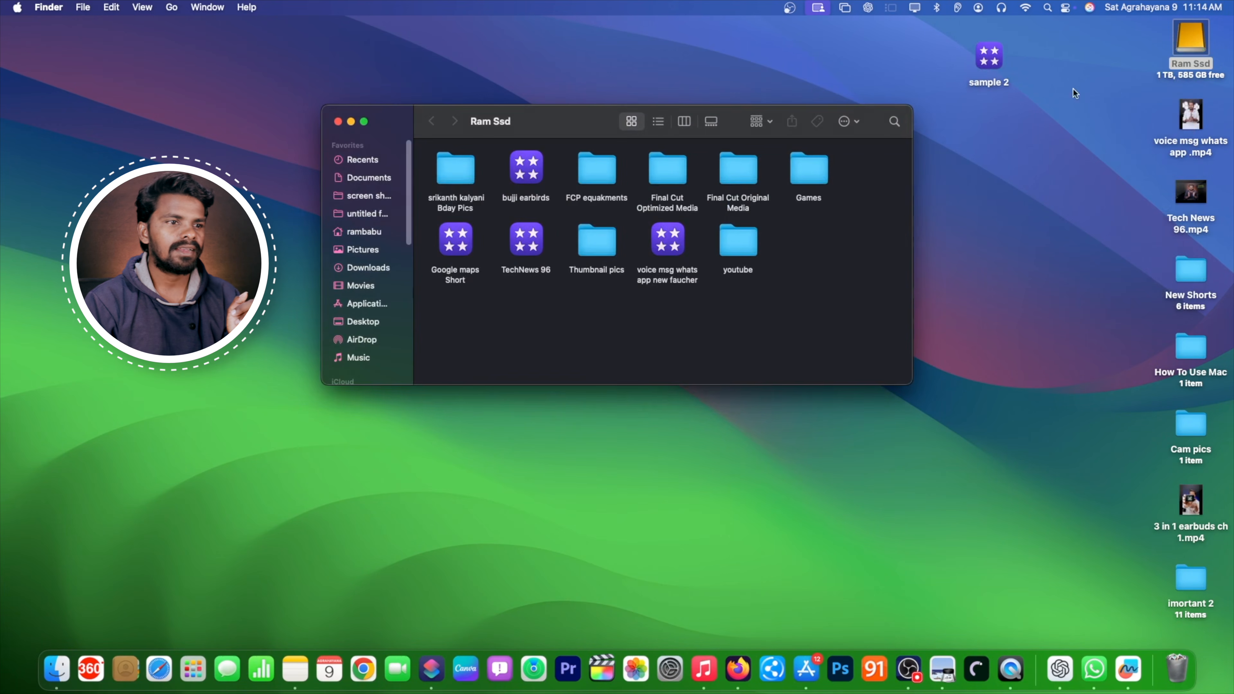
# - Move the TechNews 96 library to an empty spot in the Ram Ssd folder and open it in Final Cut Pro
pyautogui.moveTo(530, 248); pyautogui.dragTo(823, 237)
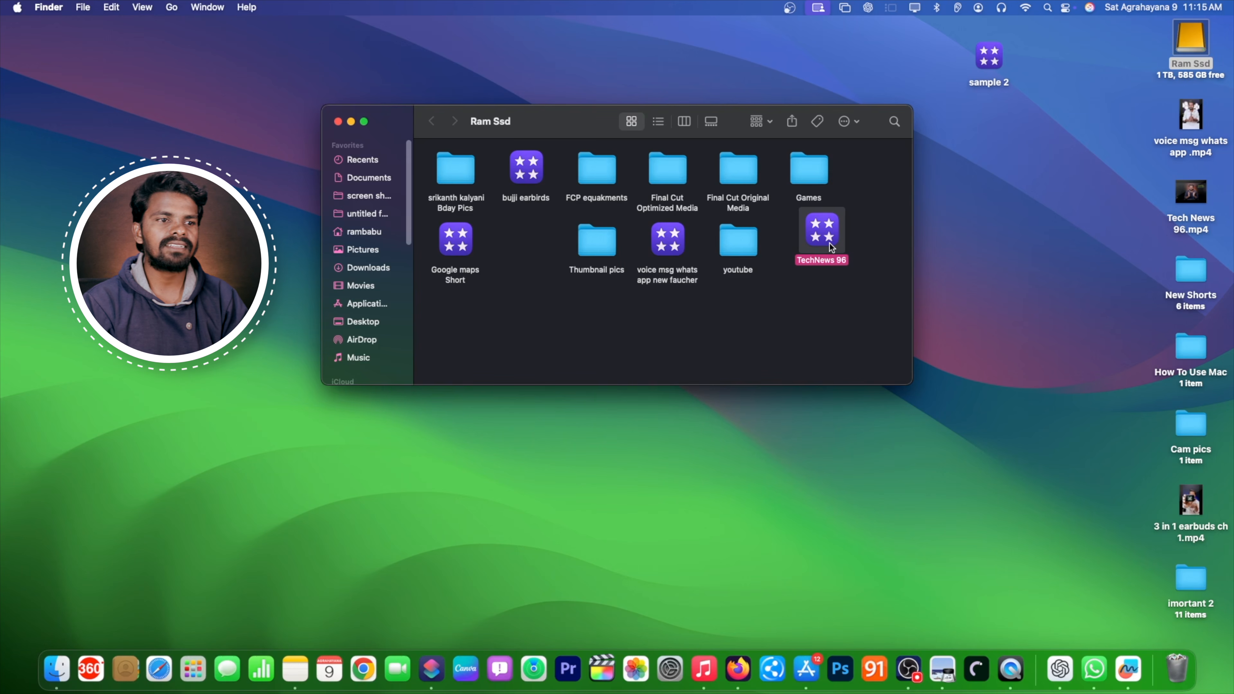
pyautogui.rightClick(832, 247)
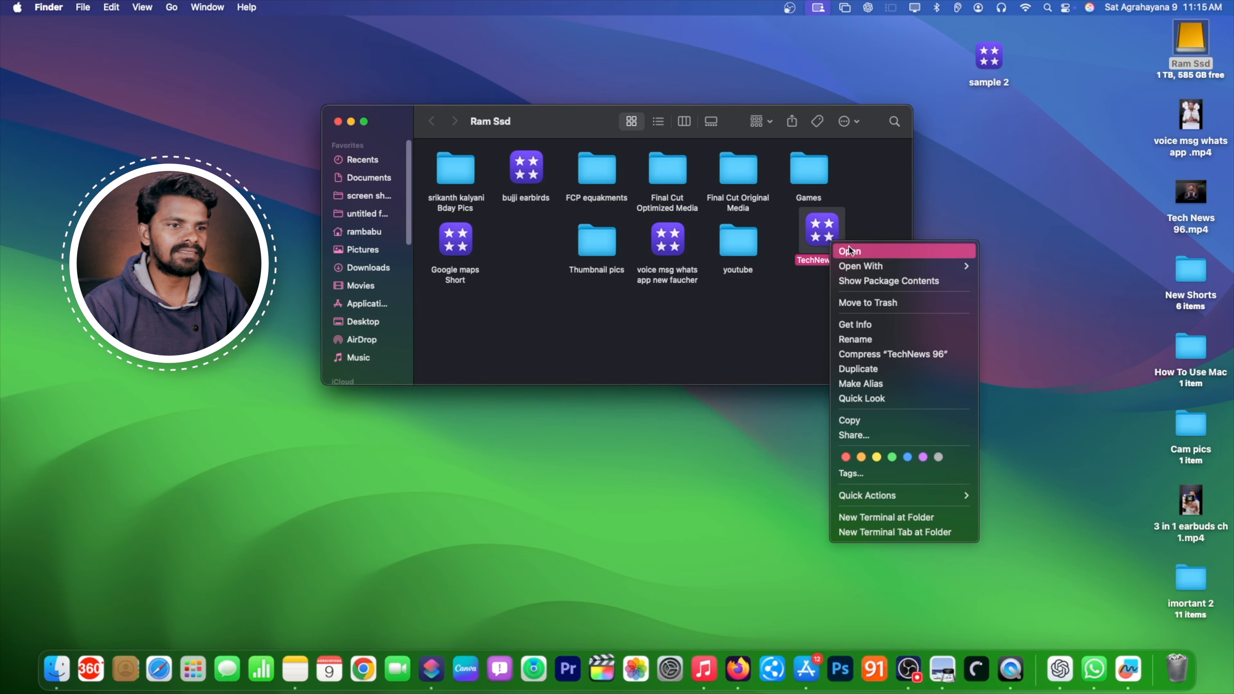
pyautogui.click(810, 218)
pyautogui.rightClick(813, 222)
pyautogui.click(845, 230)
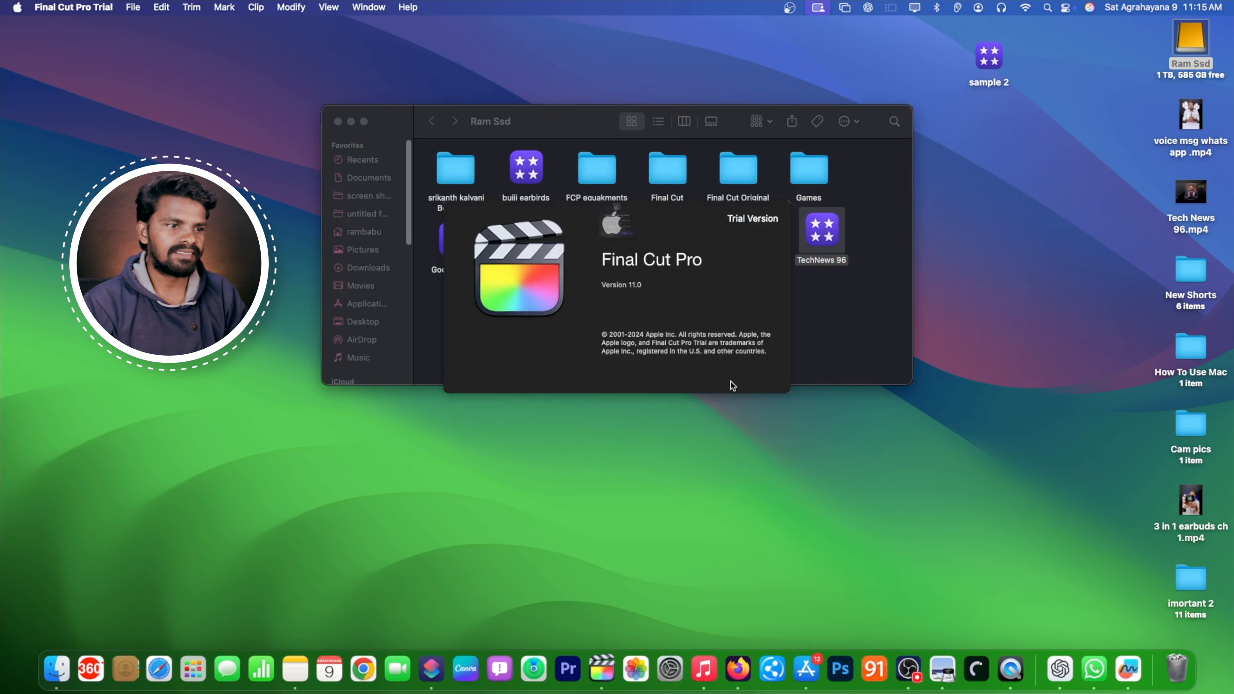
pyautogui.click(655, 288)
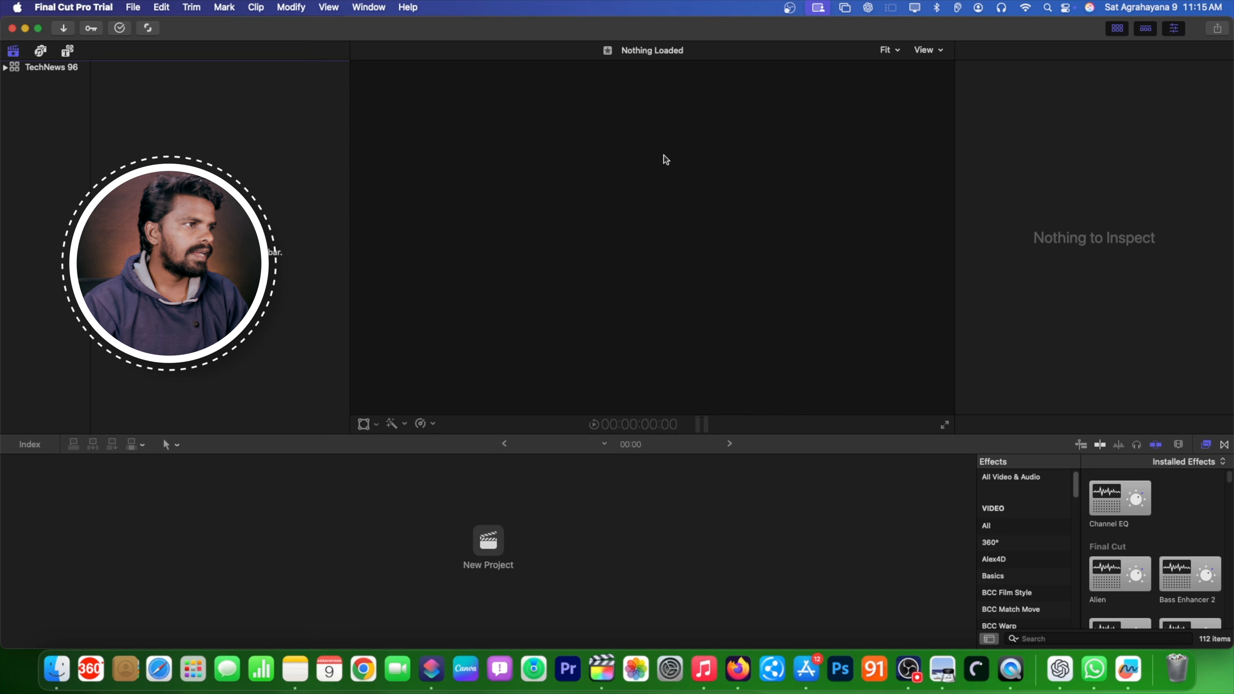
# - Open the TechNews 96 project from the TechNews 96 library in the timeline
pyautogui.click(47, 68)
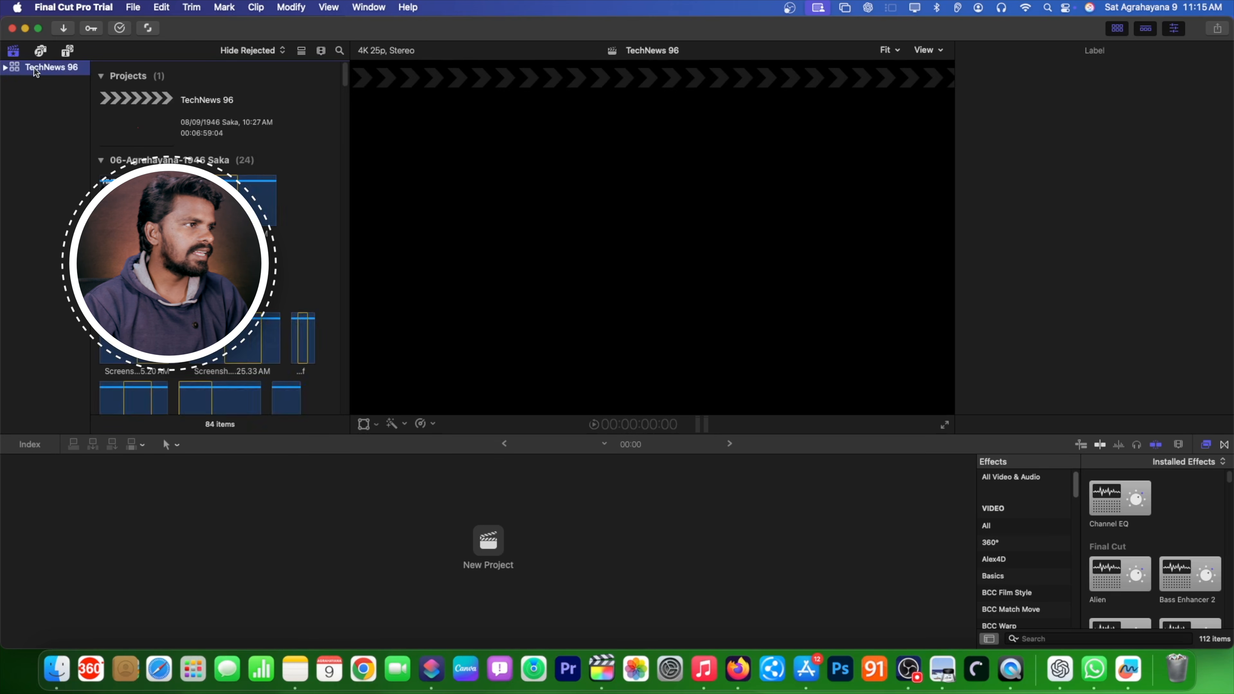
pyautogui.click(150, 127)
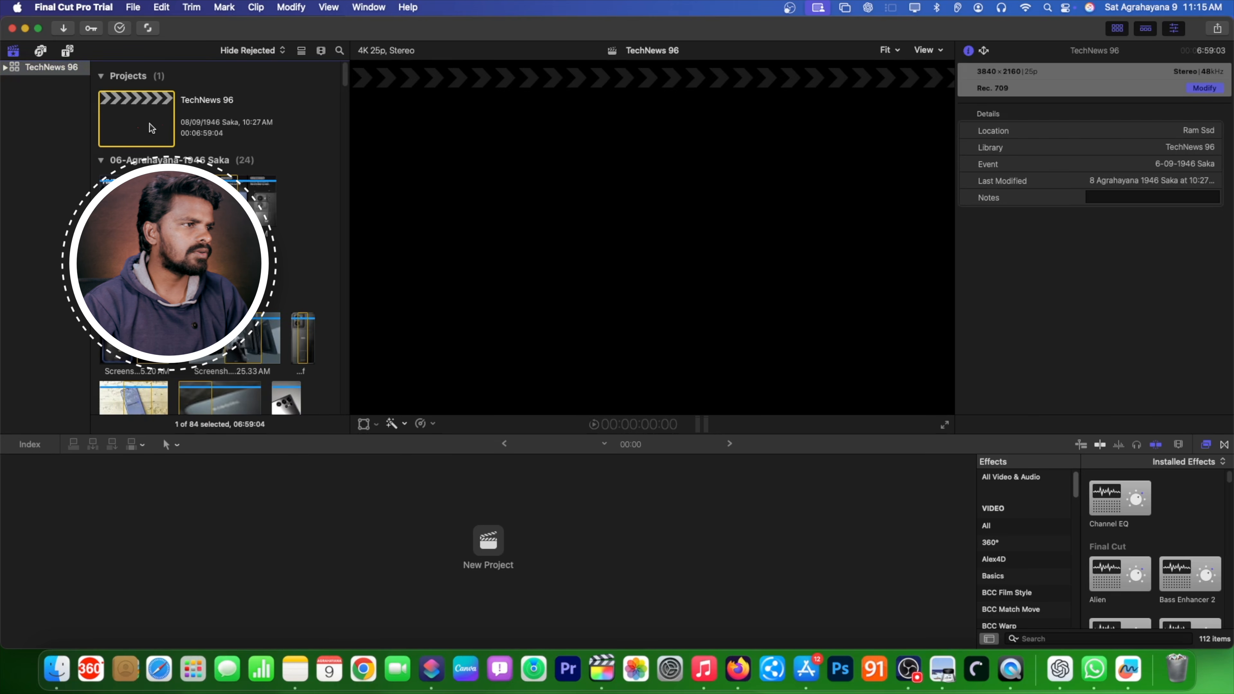
pyautogui.rightClick(128, 124)
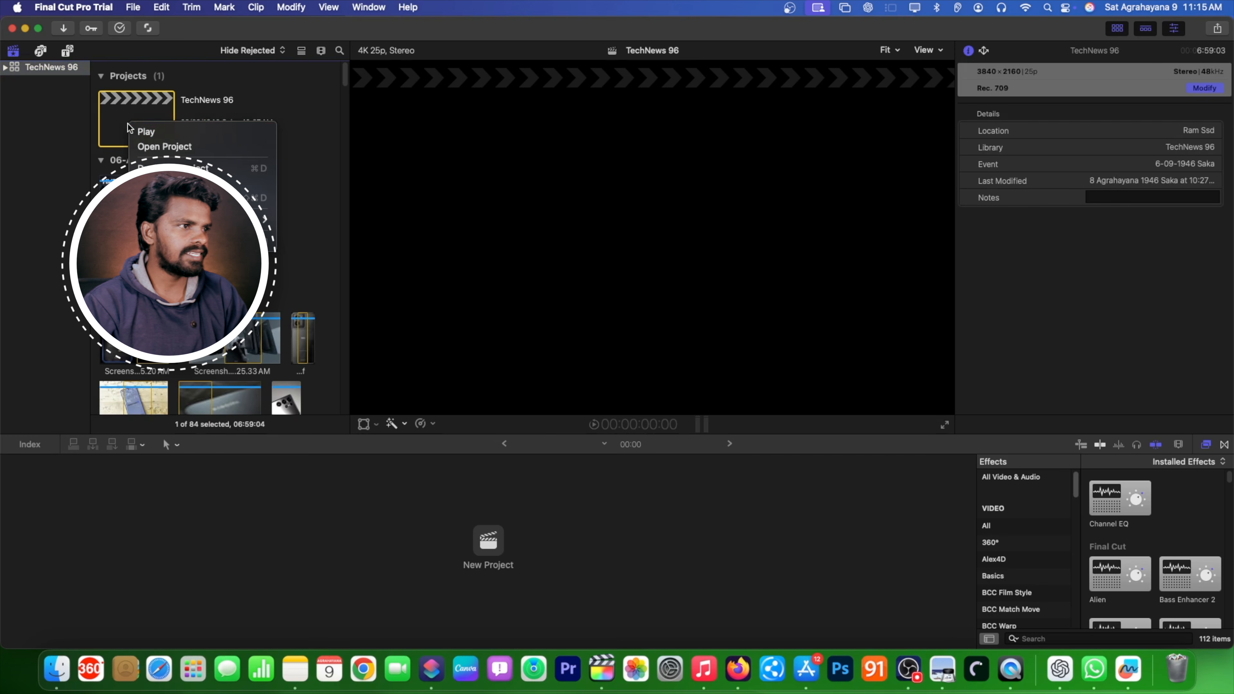
pyautogui.click(177, 147)
pyautogui.scroll(-2, 410, 511)
pyautogui.scroll(6, 423, 529)
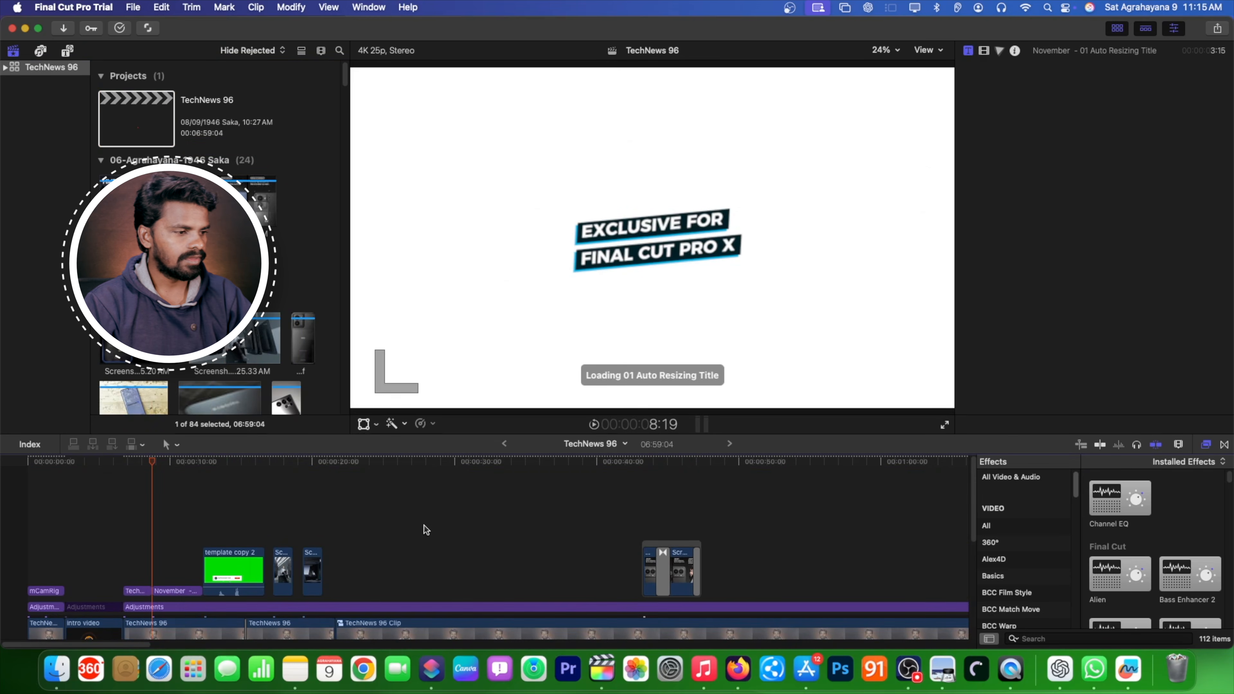
# - Switch the window to full screen, with a taller timeline area that fits the whole TechNews 96 project
pyautogui.press('super+minus')
pyautogui.scroll(-5, 426, 530)
pyautogui.press('super+minus')
pyautogui.press('super+minus')
pyautogui.press('super+minus')
pyautogui.press('super+minus')
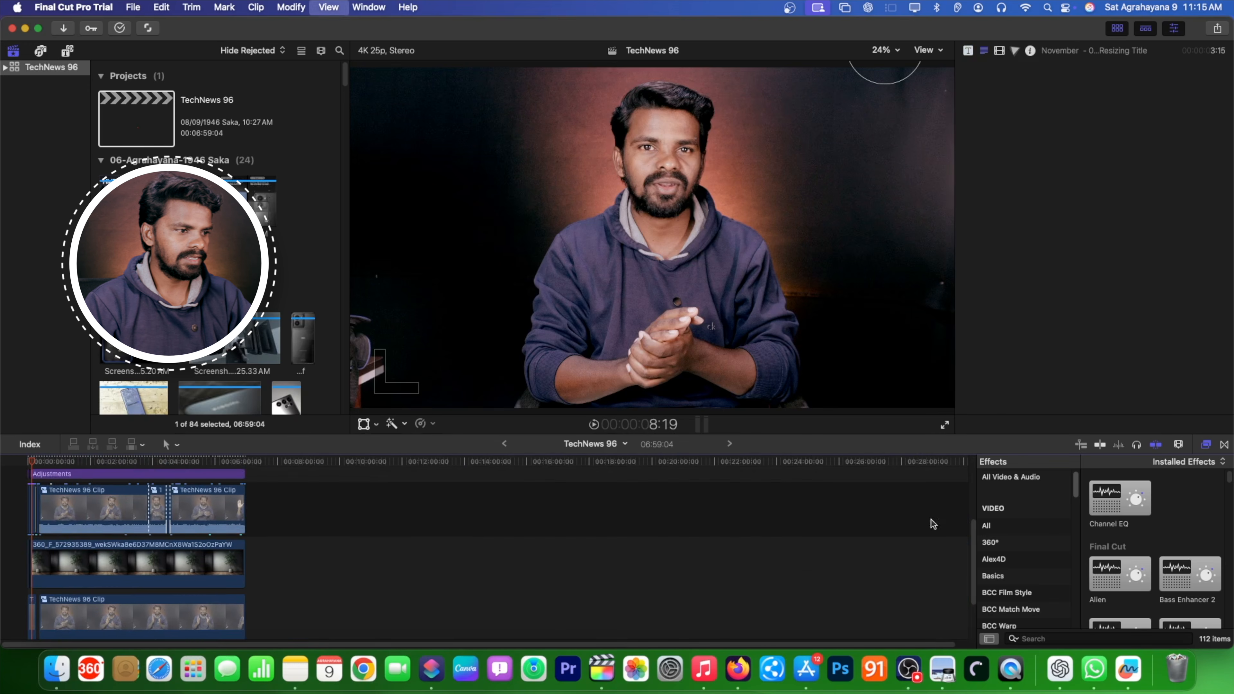
pyautogui.scroll(-2, 603, 537)
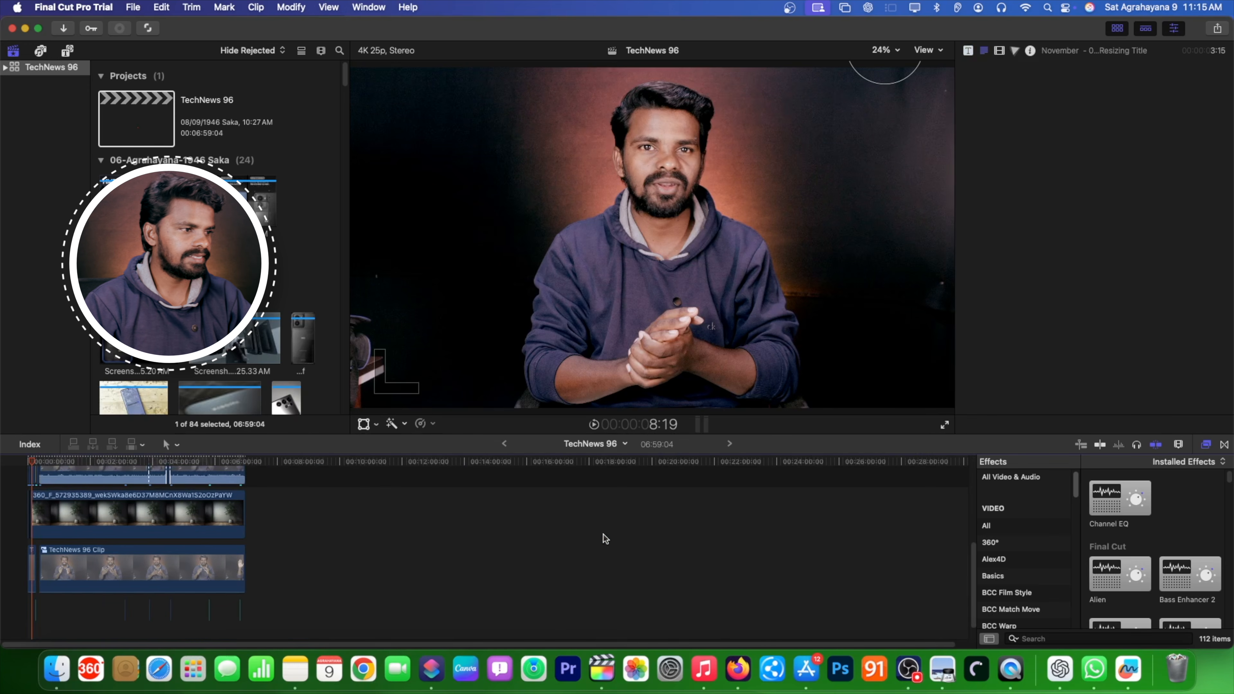
pyautogui.click(37, 28)
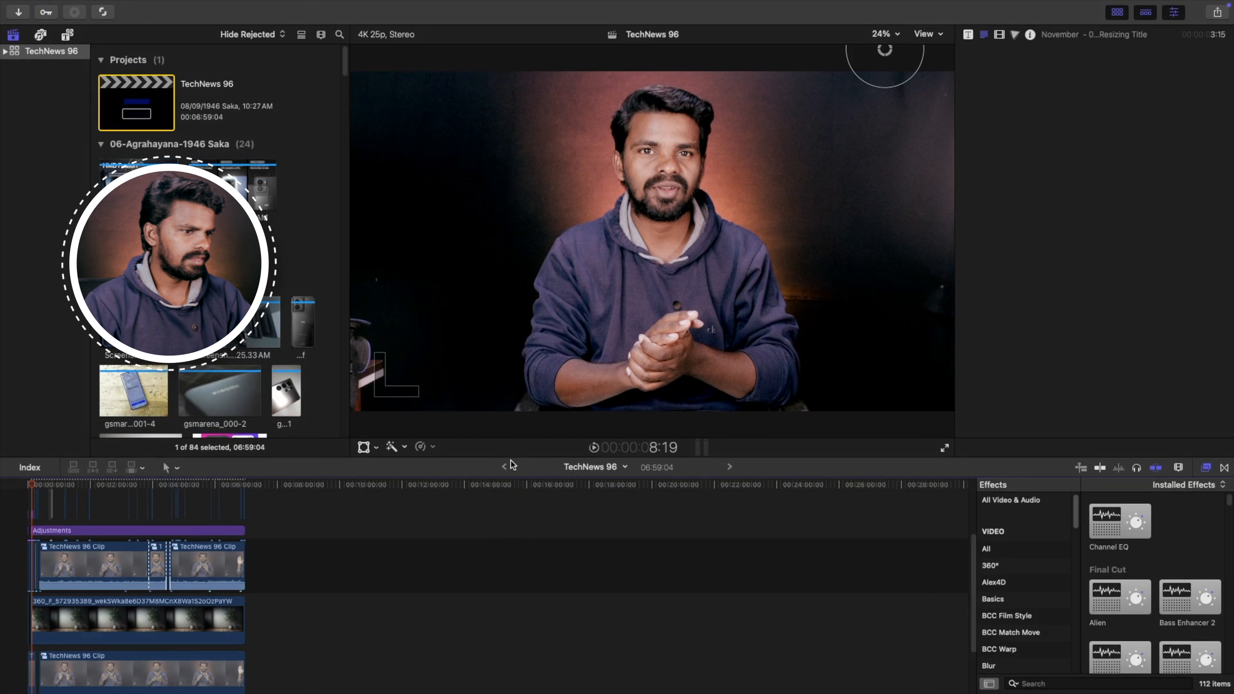
pyautogui.moveTo(516, 457); pyautogui.dragTo(498, 301)
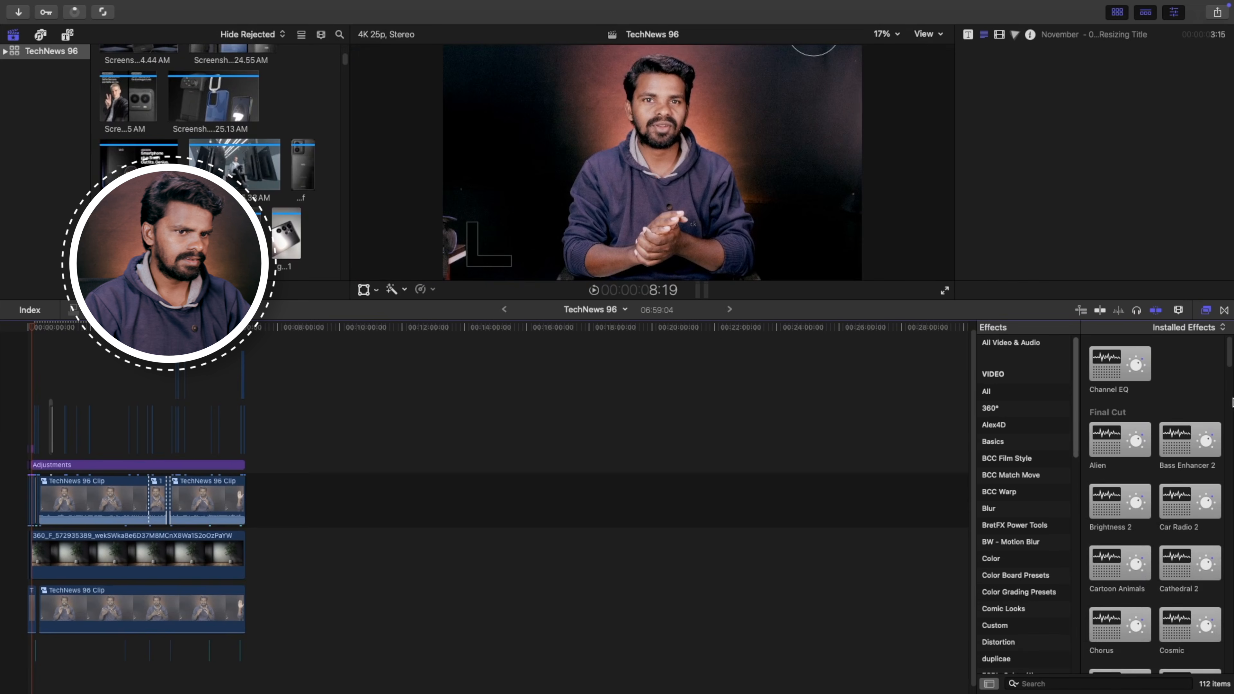
pyautogui.hotkey('shift', 'z')
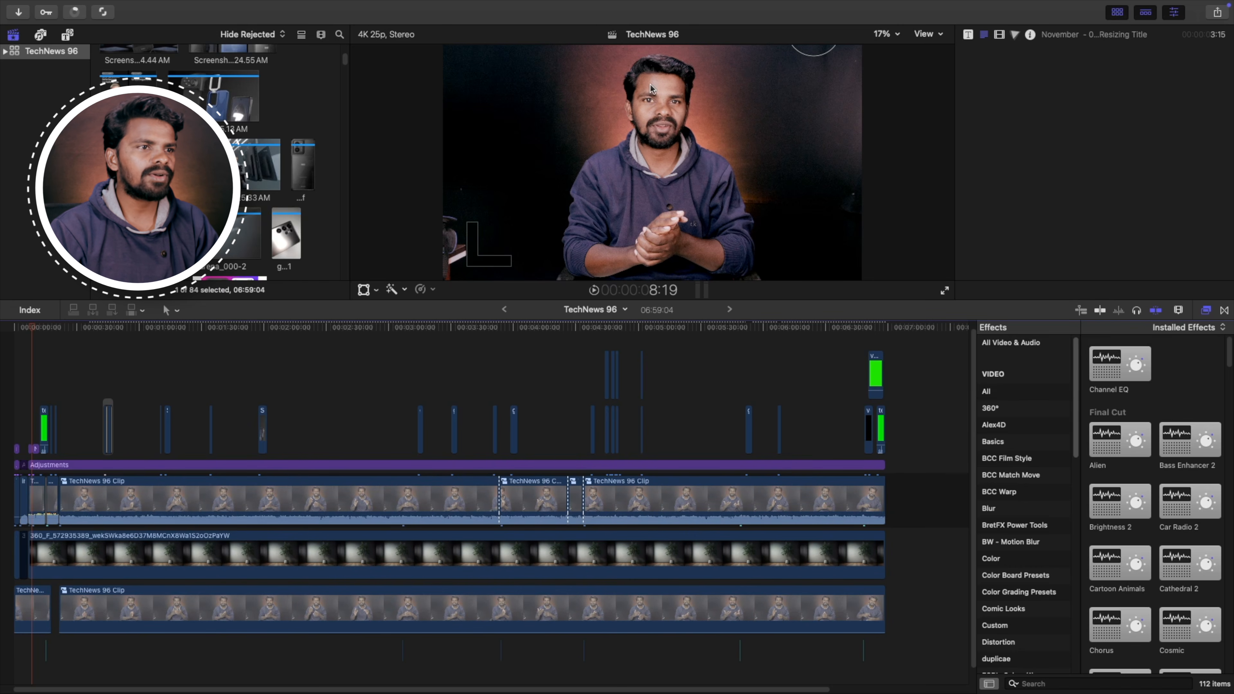
# - Set the viewer zoom to 25% and view the project at about 2:43:20
pyautogui.click(883, 34)
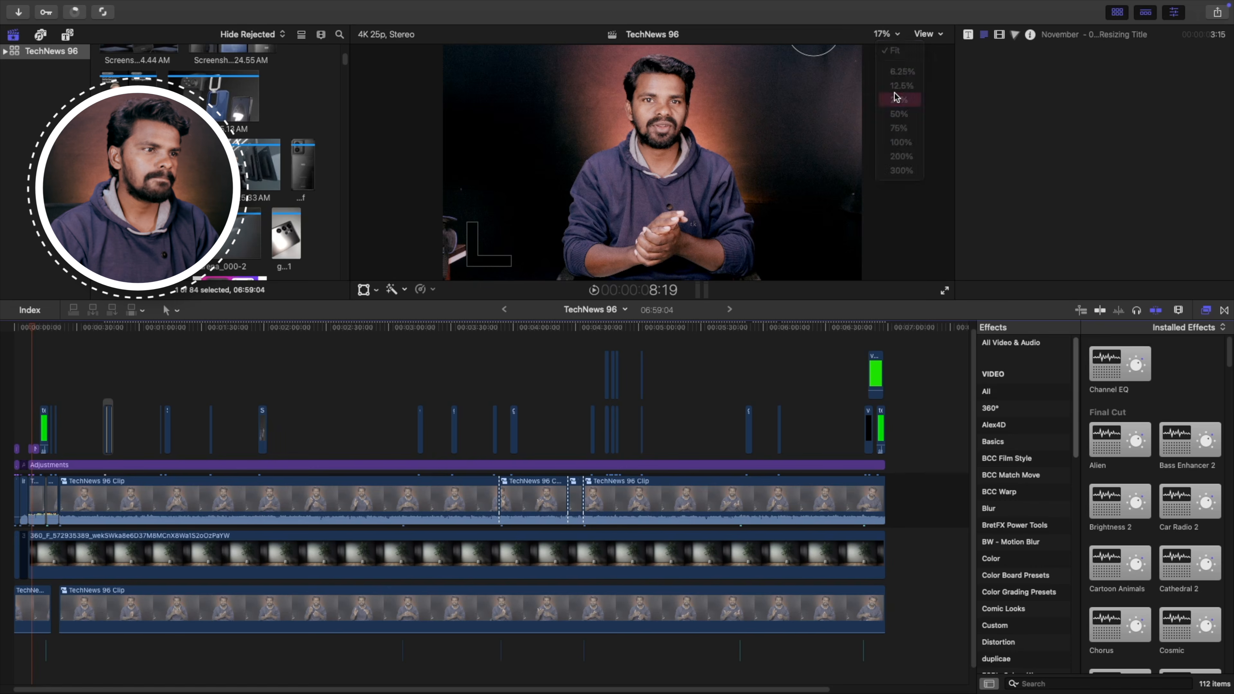
pyautogui.click(896, 99)
pyautogui.click(308, 373)
pyautogui.click(354, 384)
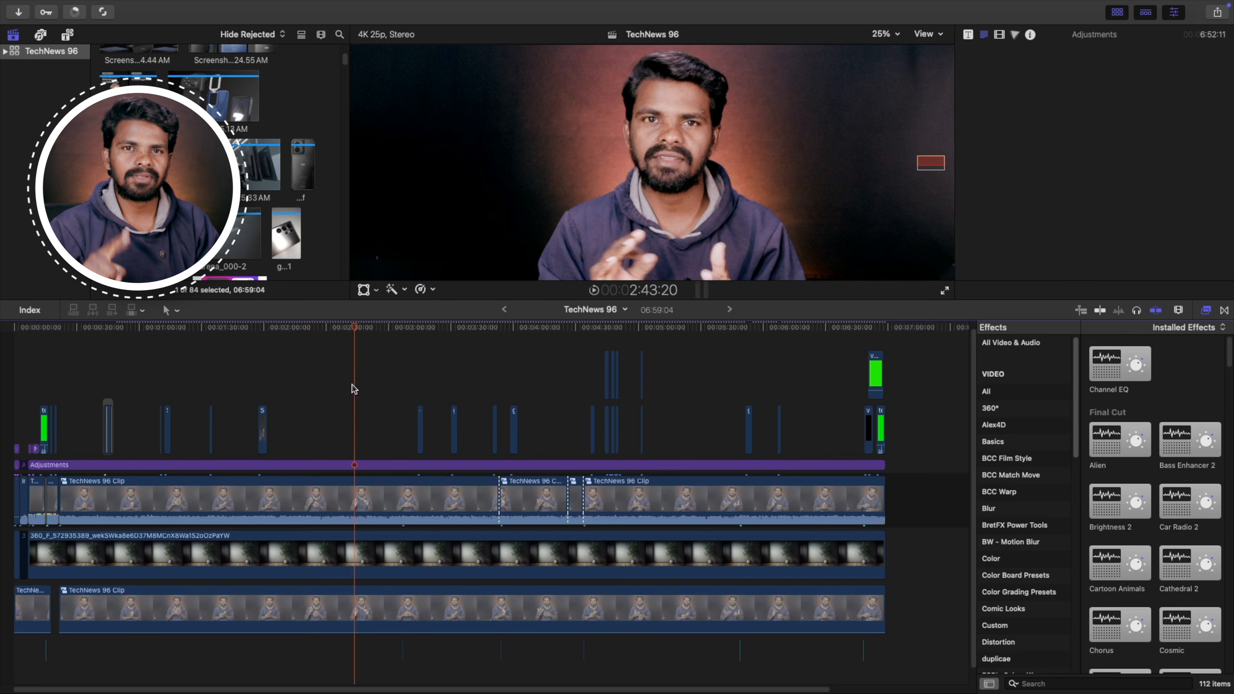
# - Show the titles browser and shorten the Adjustments layer from its end to about 1:05:17 long
pyautogui.press('alt+super+1')
pyautogui.click(304, 465)
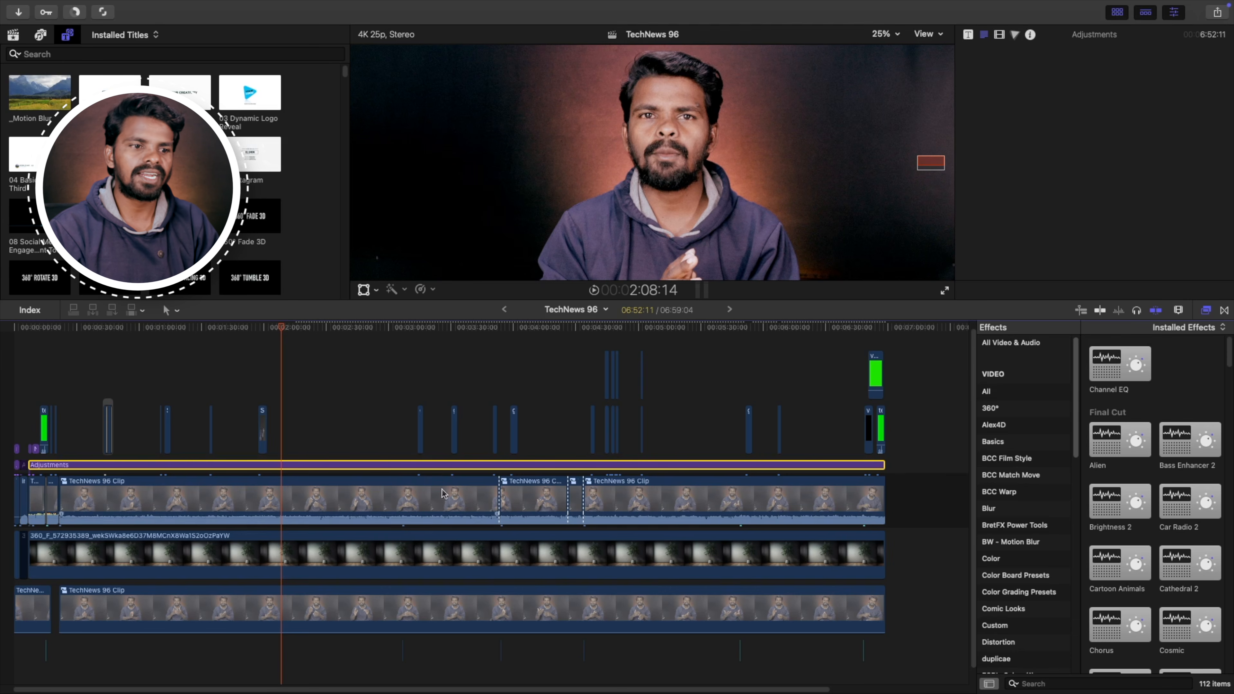
pyautogui.moveTo(870, 467); pyautogui.dragTo(161, 418)
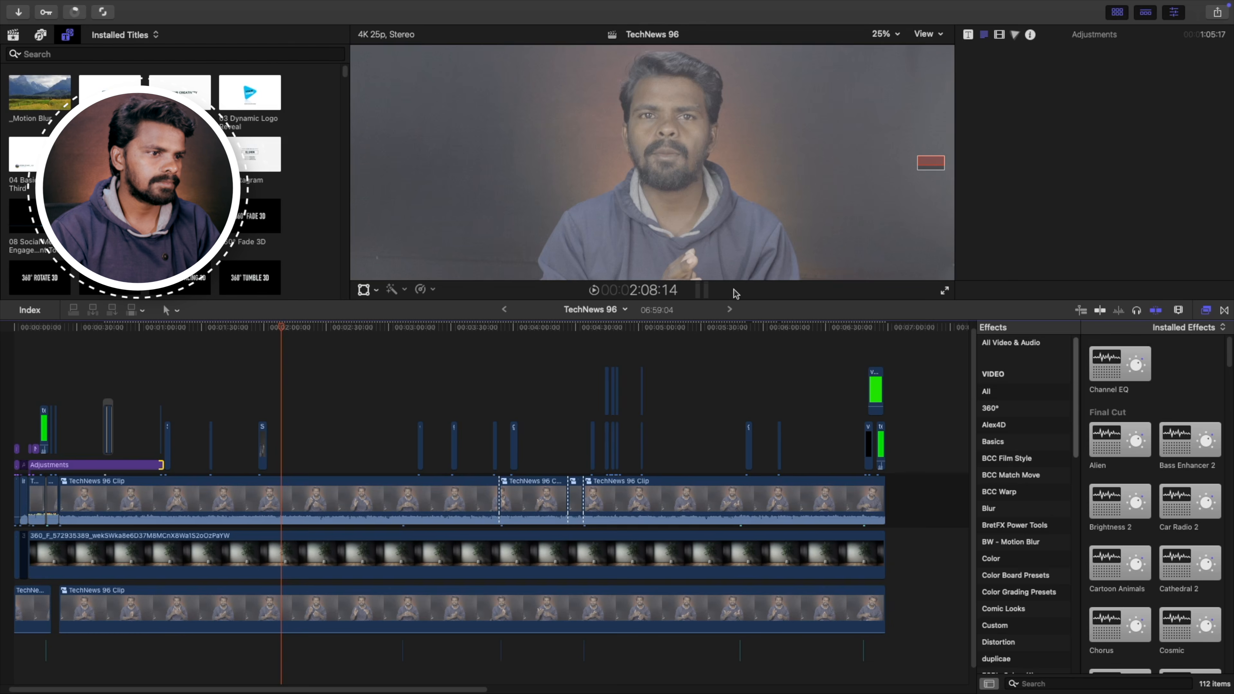
# - Deselect the Adjustments layer and enlarge the viewer area by making the timeline area shorter
pyautogui.click(717, 295)
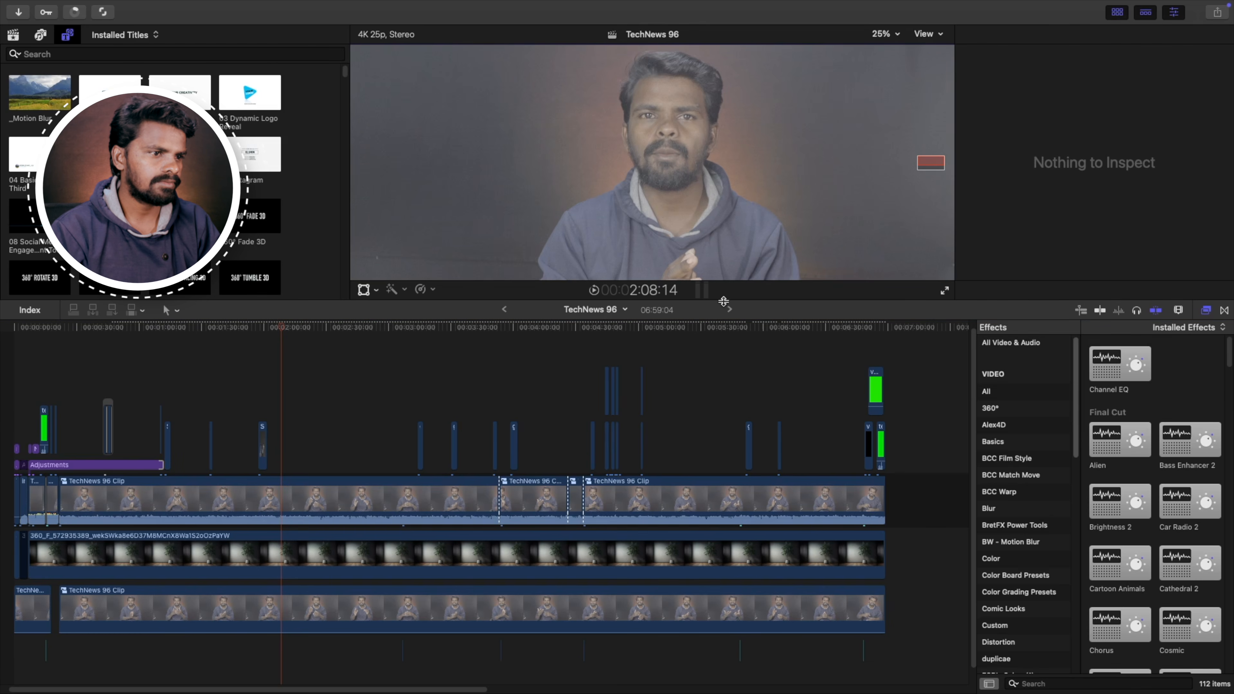
pyautogui.moveTo(721, 298); pyautogui.dragTo(722, 449)
pyautogui.scroll(-5, 438, 613)
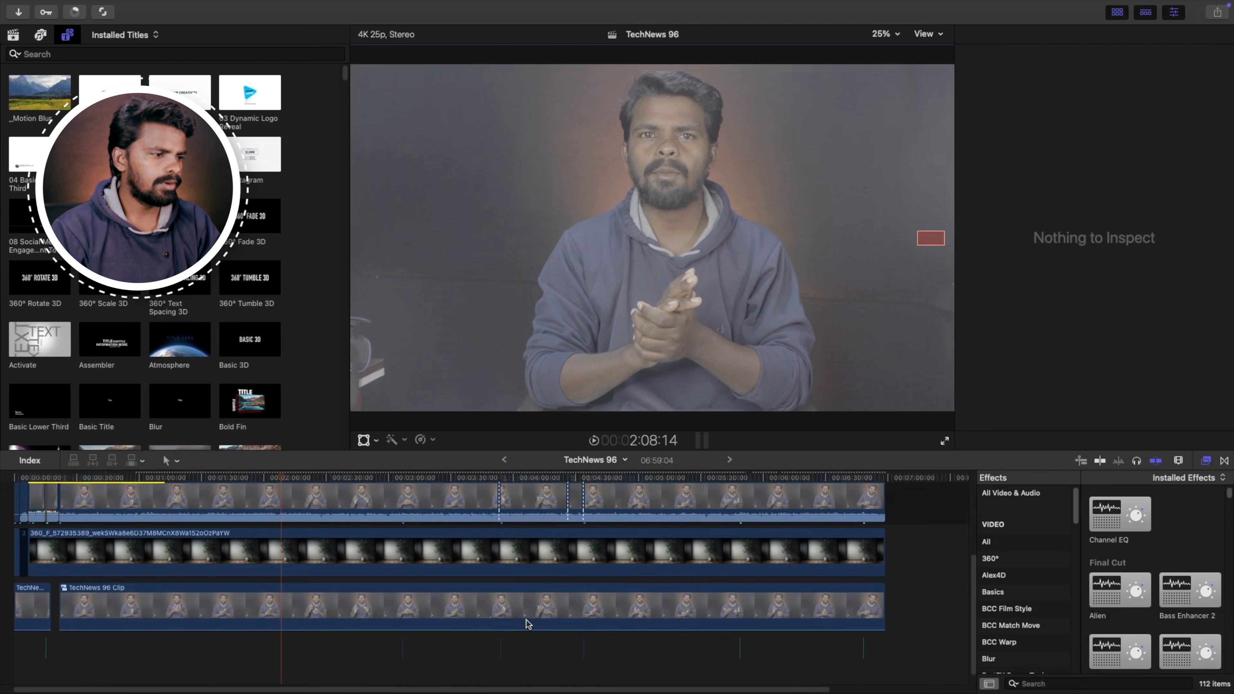
# - Examine the uncorrected picture of the face at 100% and 75% viewer zoom
pyautogui.click(894, 35)
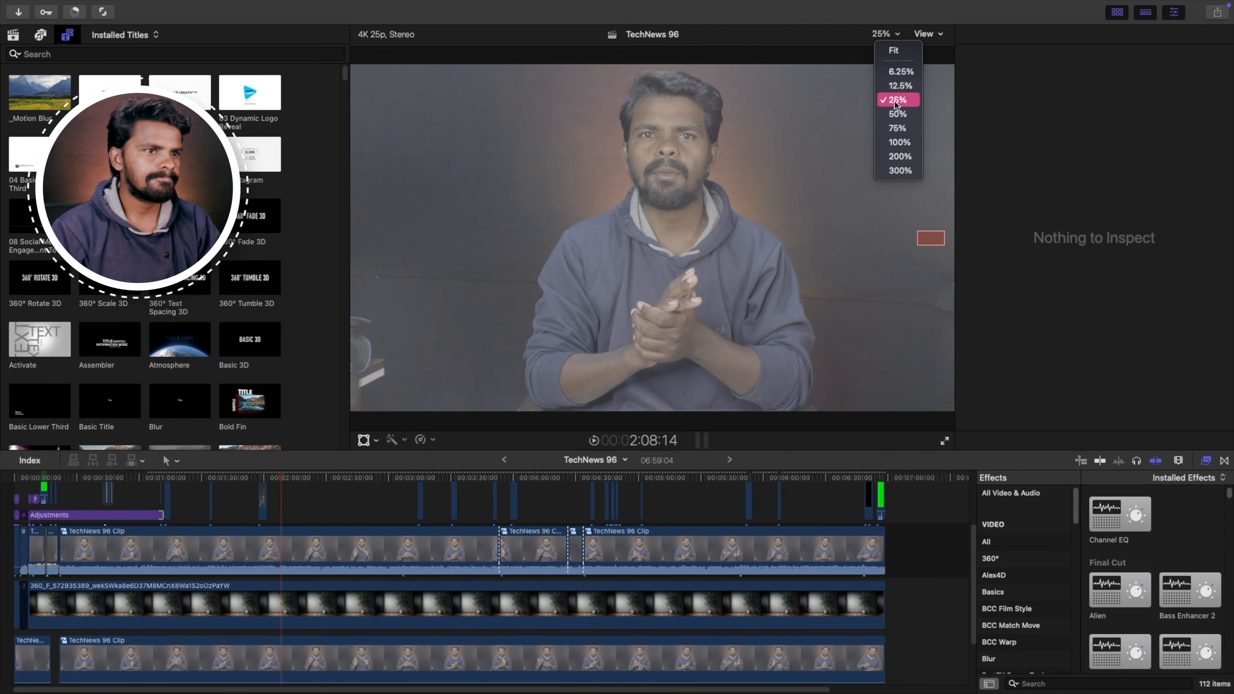
pyautogui.click(896, 103)
pyautogui.click(884, 33)
pyautogui.click(900, 142)
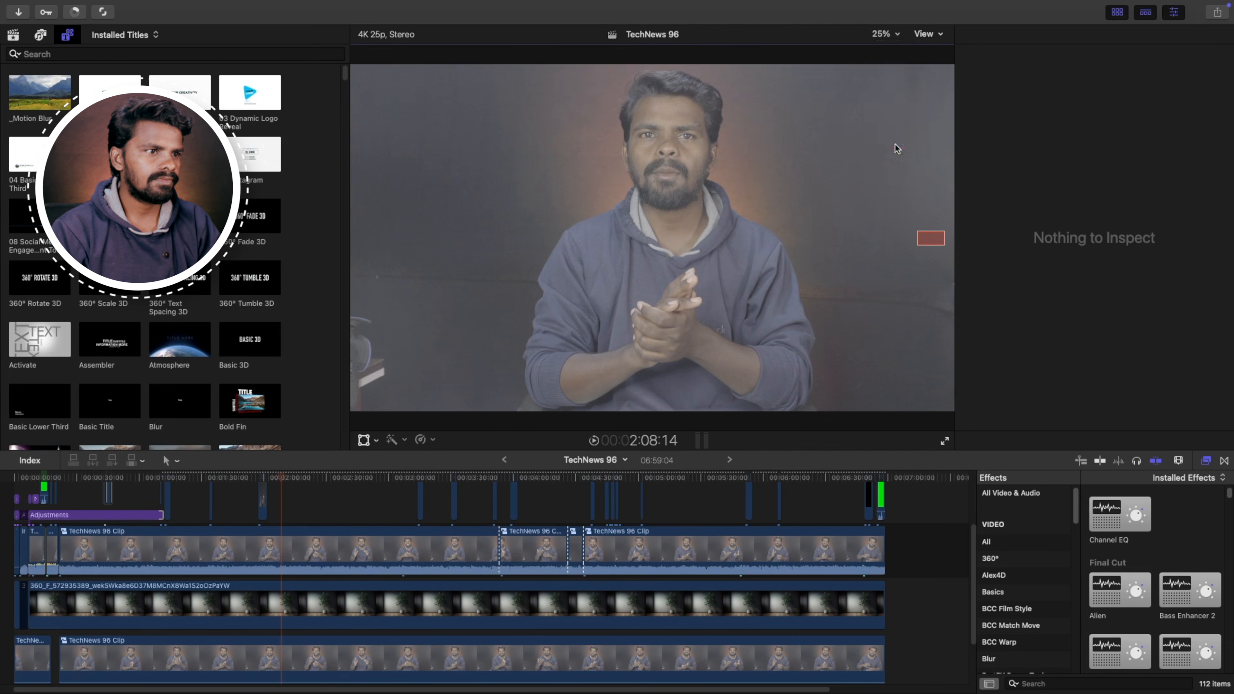
pyautogui.moveTo(931, 238); pyautogui.dragTo(938, 233)
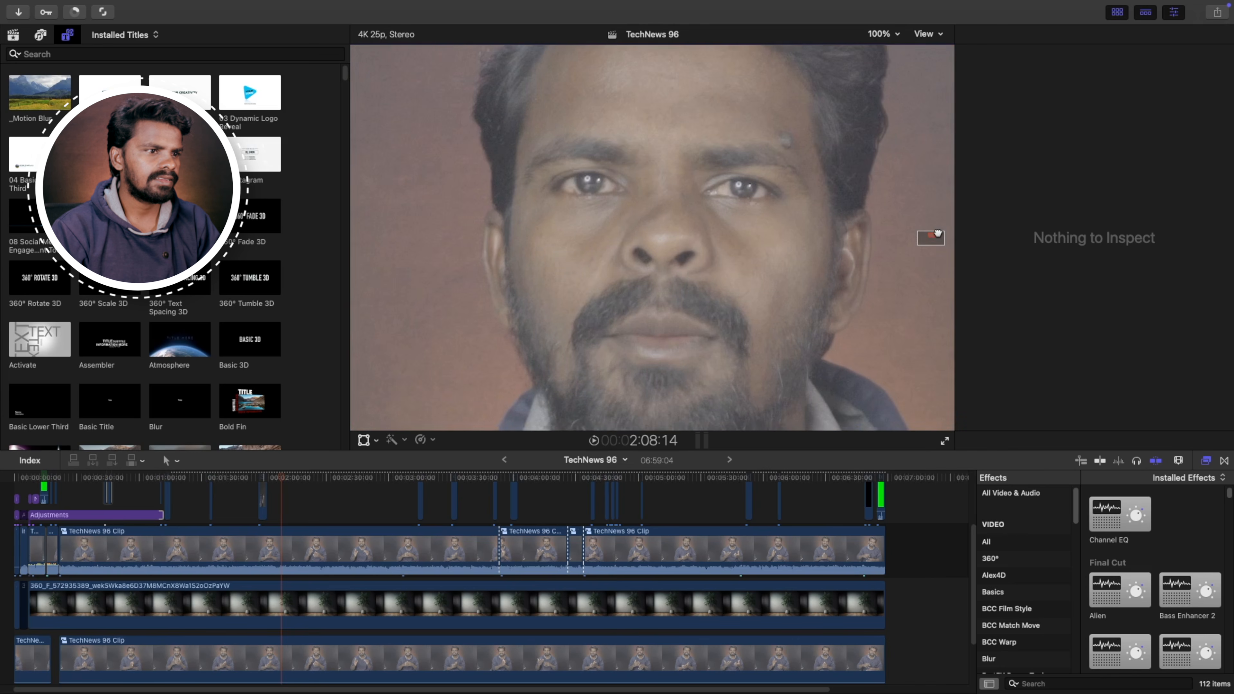
pyautogui.click(877, 40)
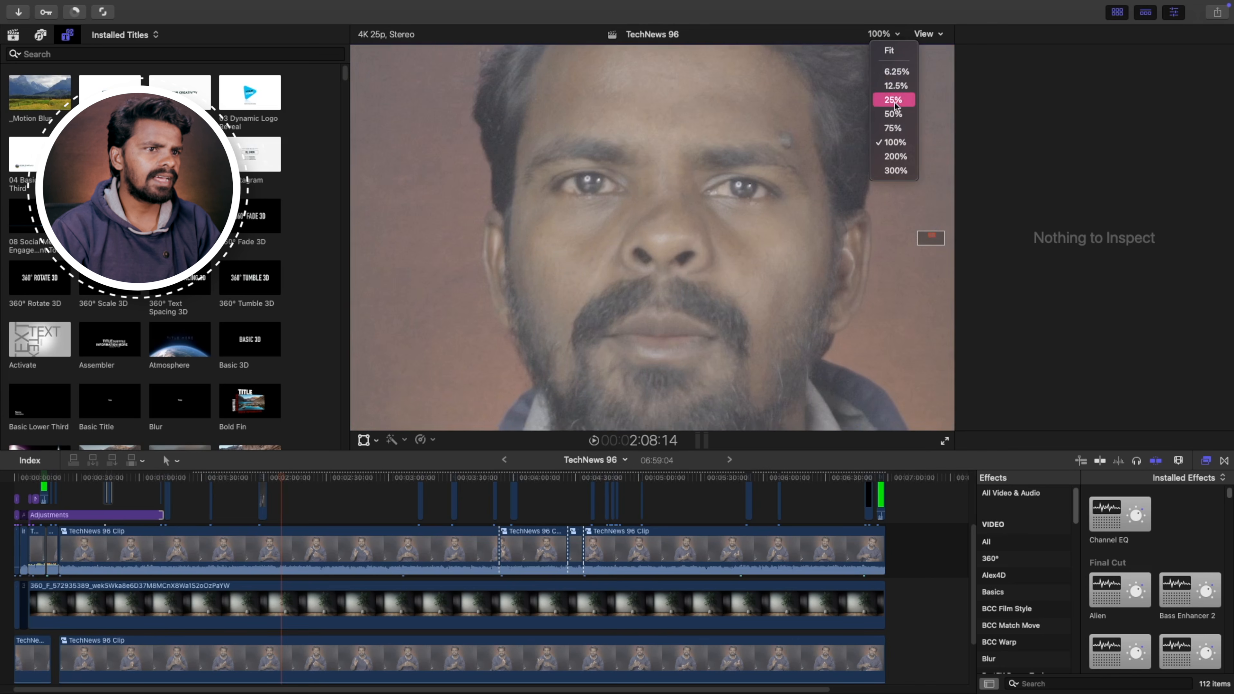
pyautogui.click(890, 127)
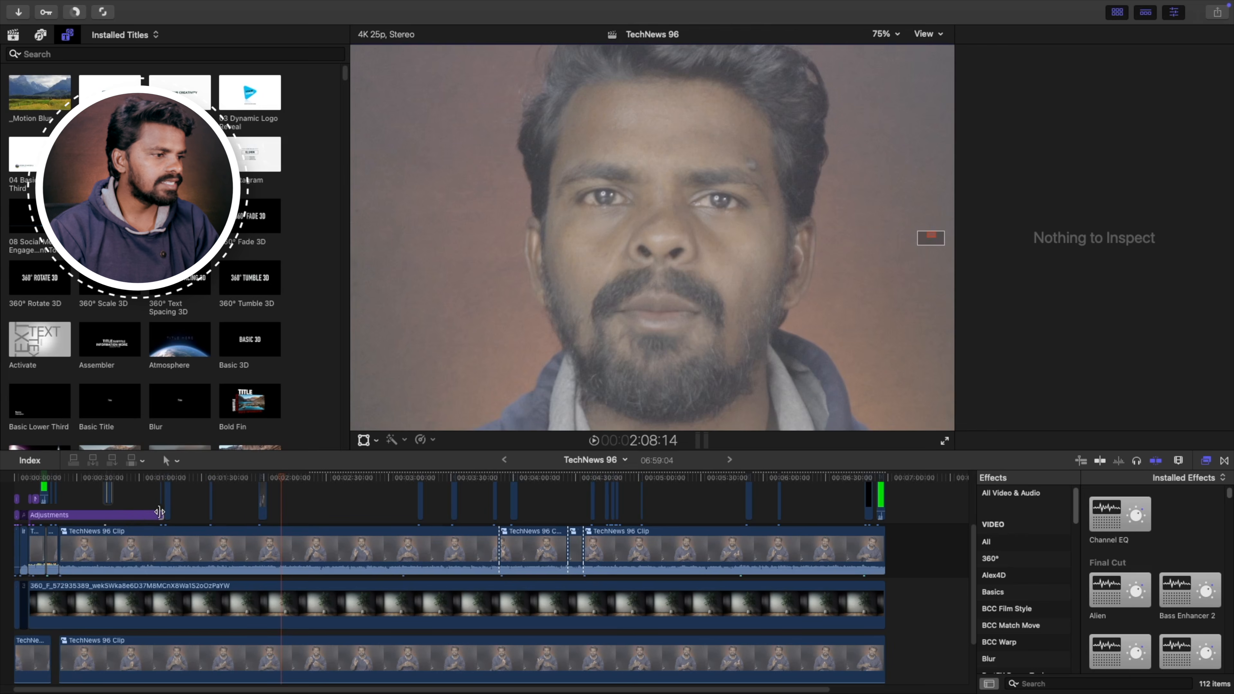
# - Extend the Adjustments layer past the playhead to about 2:29:19 long and toggle it off and on to compare the picture
pyautogui.moveTo(160, 513); pyautogui.dragTo(336, 514)
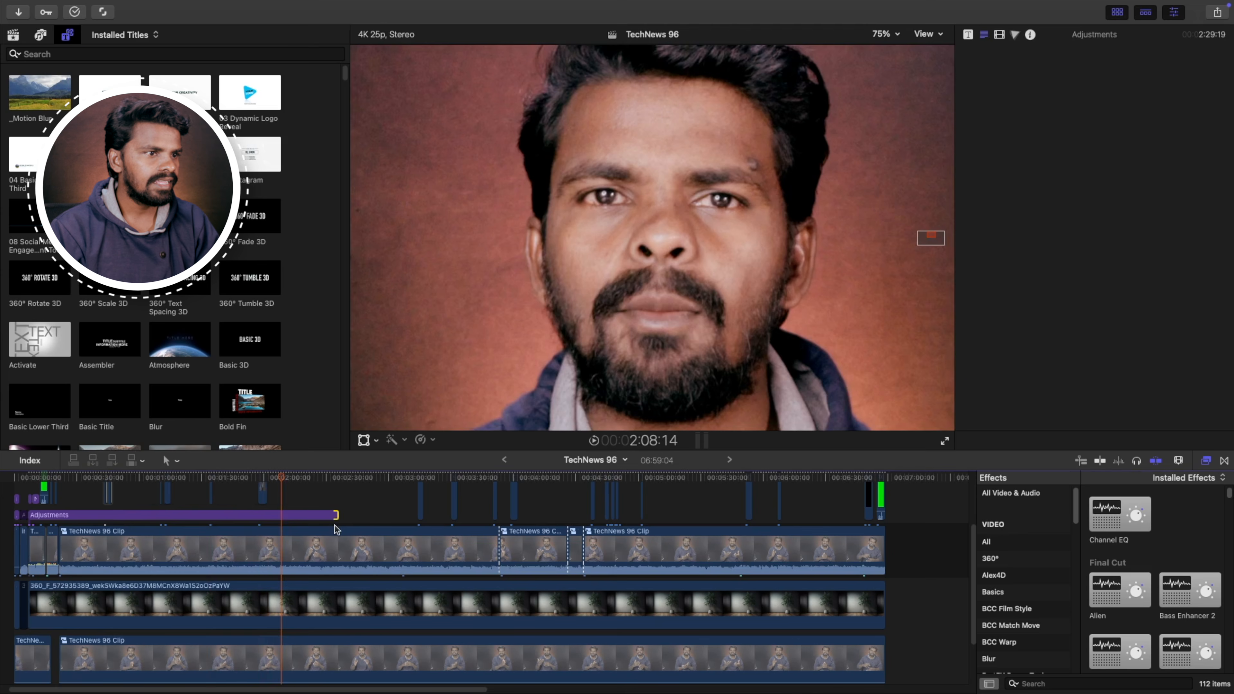
pyautogui.click(304, 517)
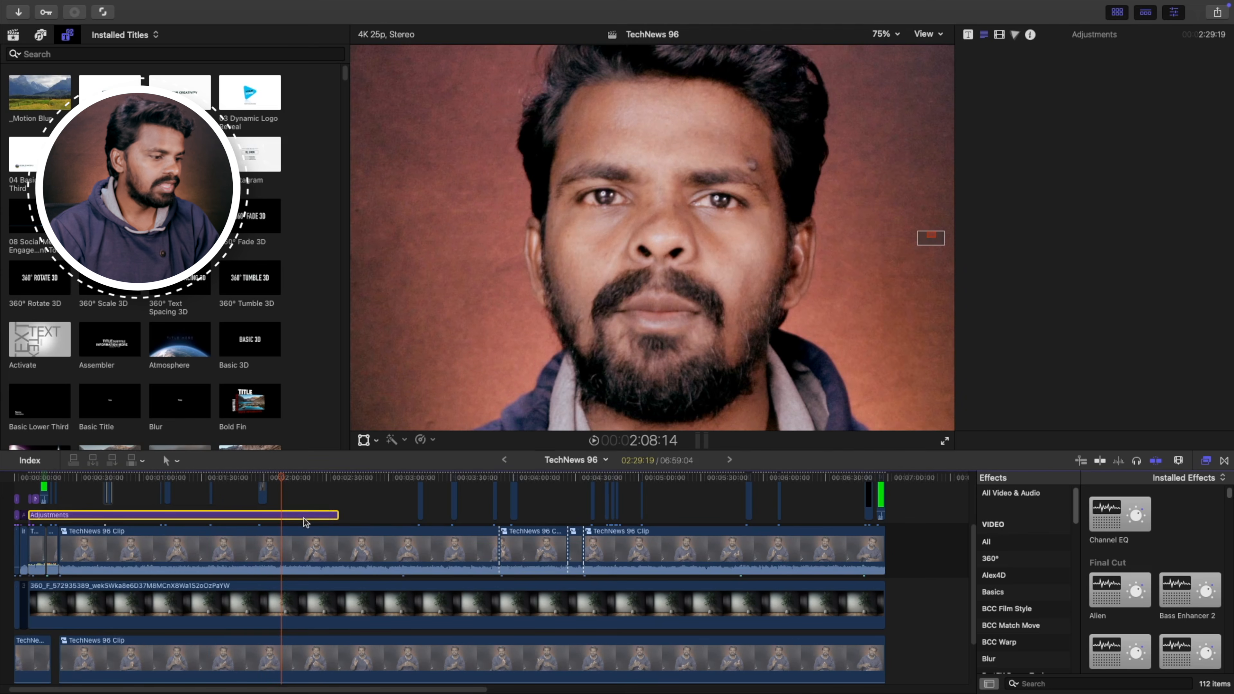
pyautogui.press('v')
pyautogui.press('v')
pyautogui.press('v')
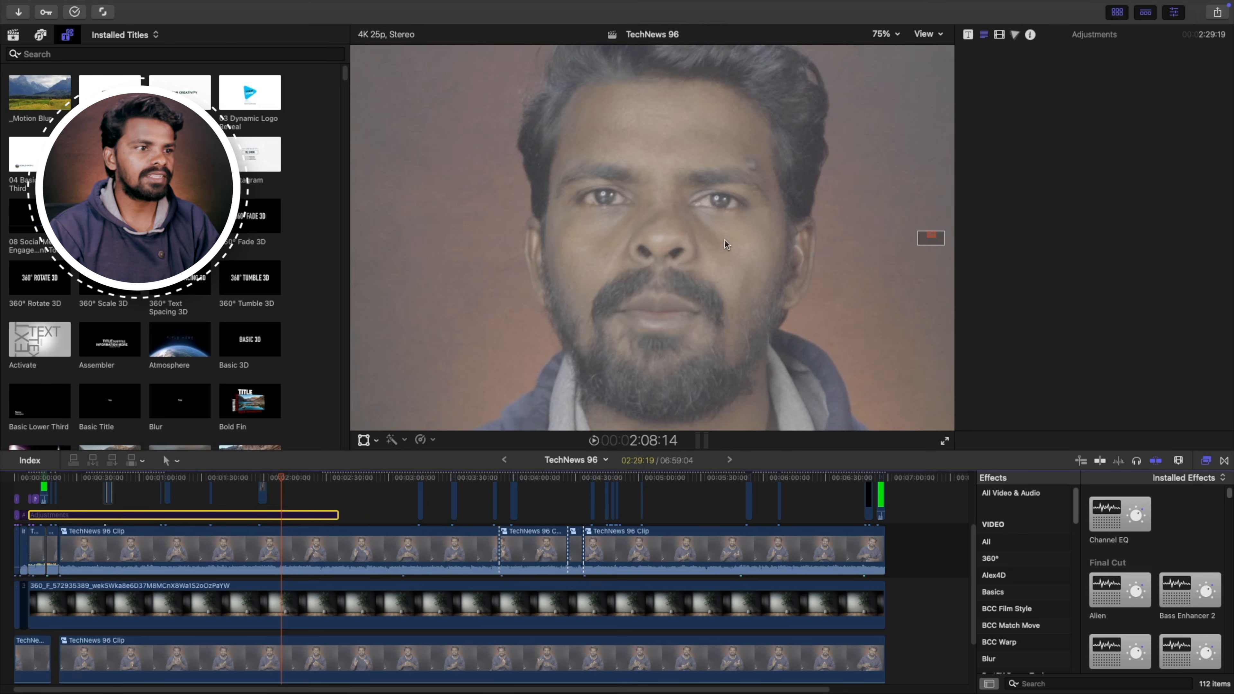
pyautogui.press('v')
# - Fit the whole picture in the viewer and shorten the Adjustments layer so that it ends before the playhead
pyautogui.click(883, 33)
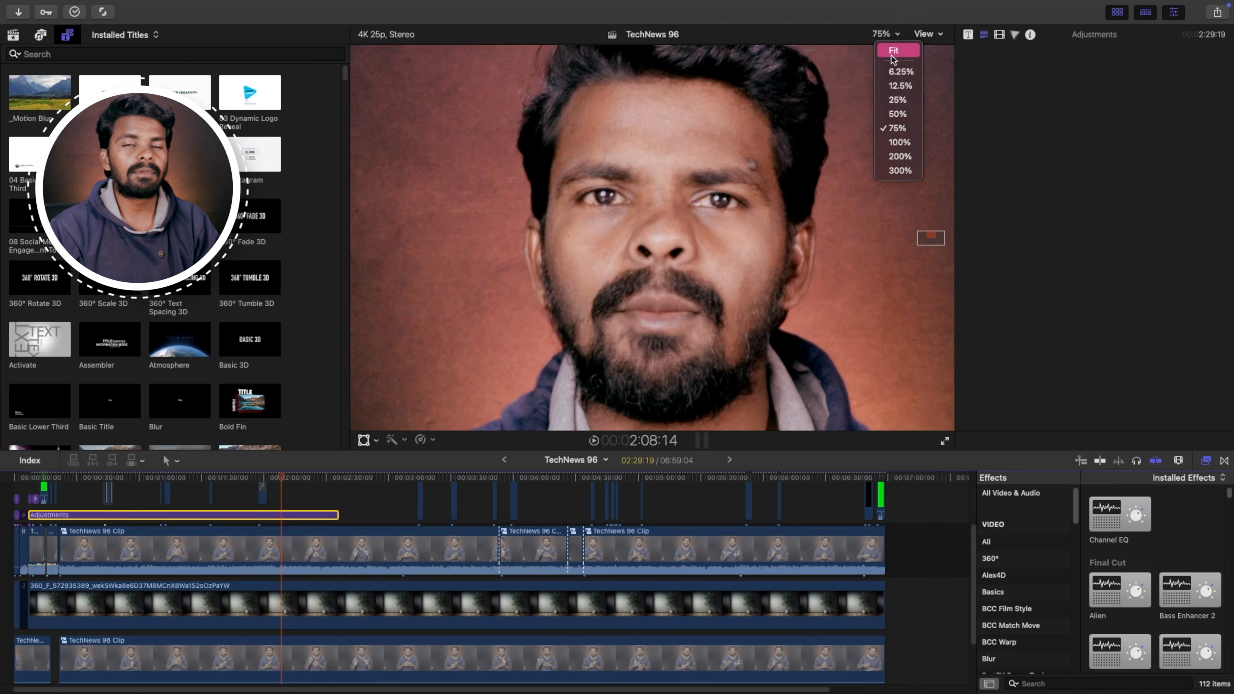
pyautogui.click(893, 59)
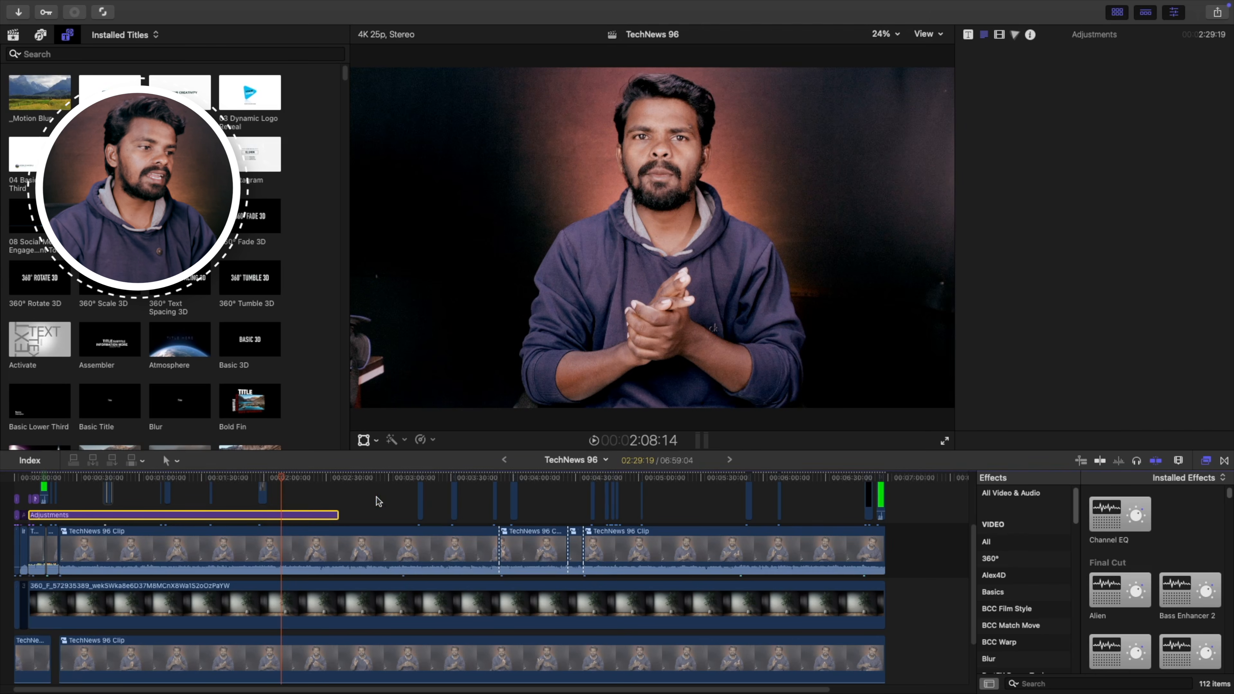
pyautogui.moveTo(341, 519); pyautogui.dragTo(247, 520)
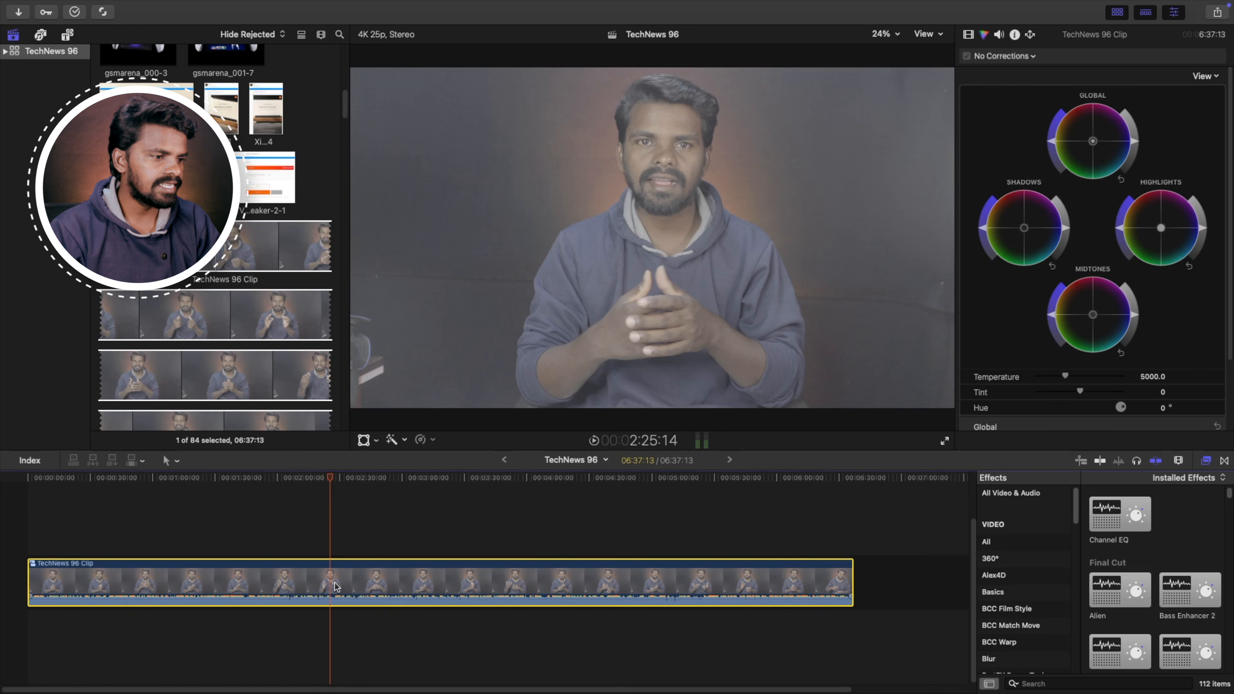
# - Show the color correction controls for the opened TechNews 96 Clip
pyautogui.click(984, 34)
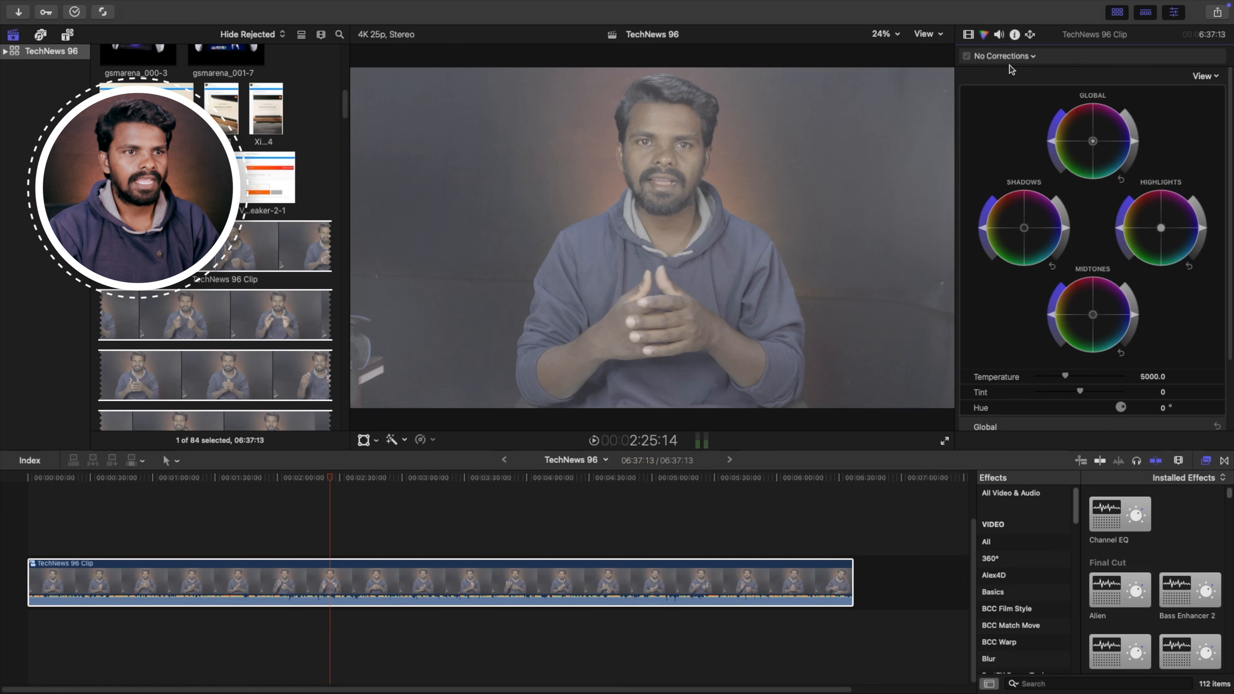
pyautogui.click(969, 35)
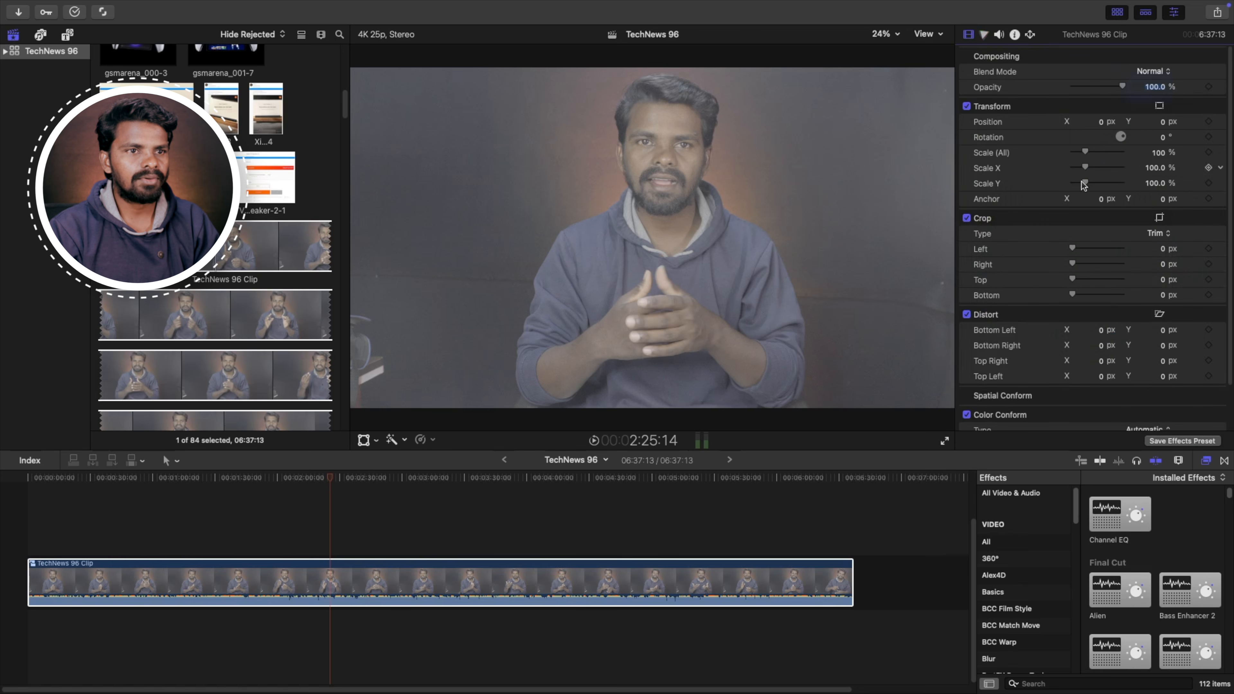
pyautogui.click(986, 35)
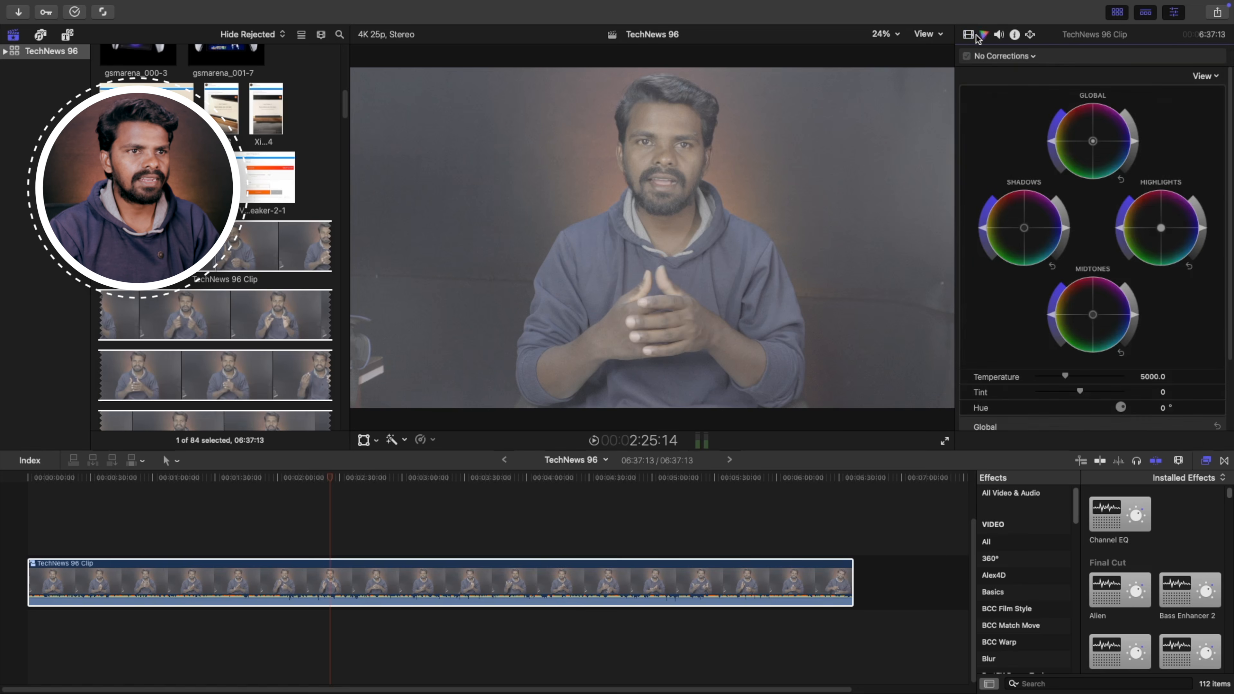
pyautogui.click(969, 35)
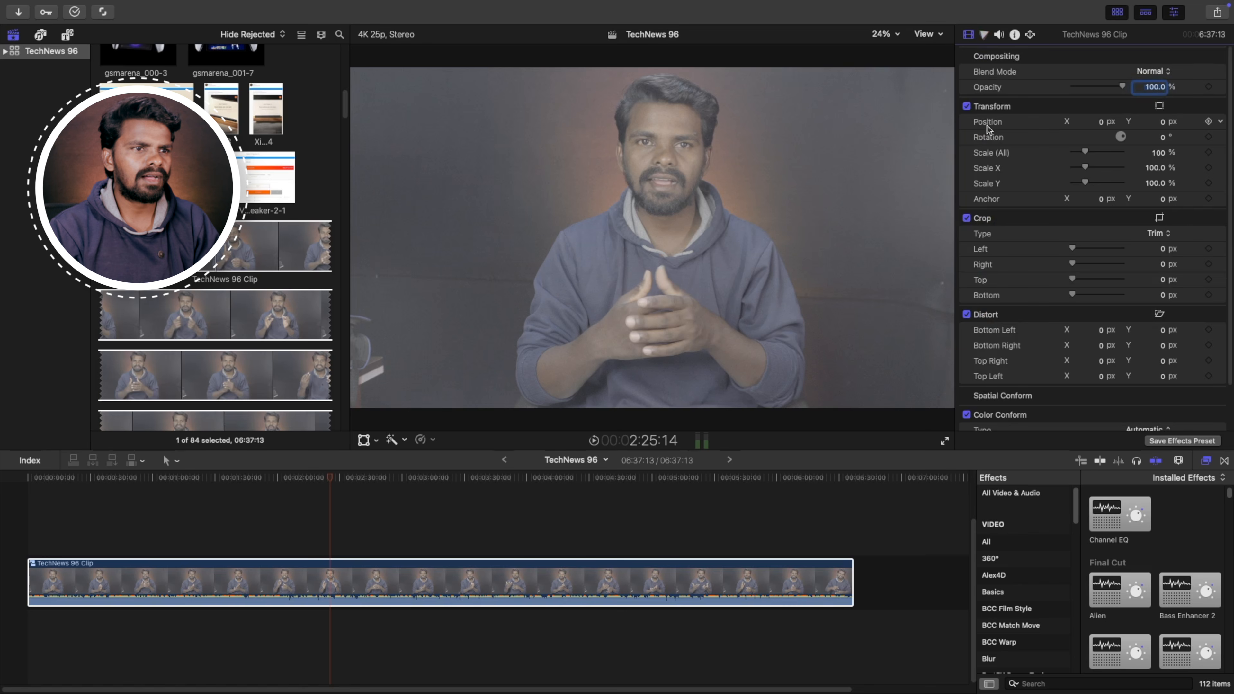
pyautogui.click(984, 37)
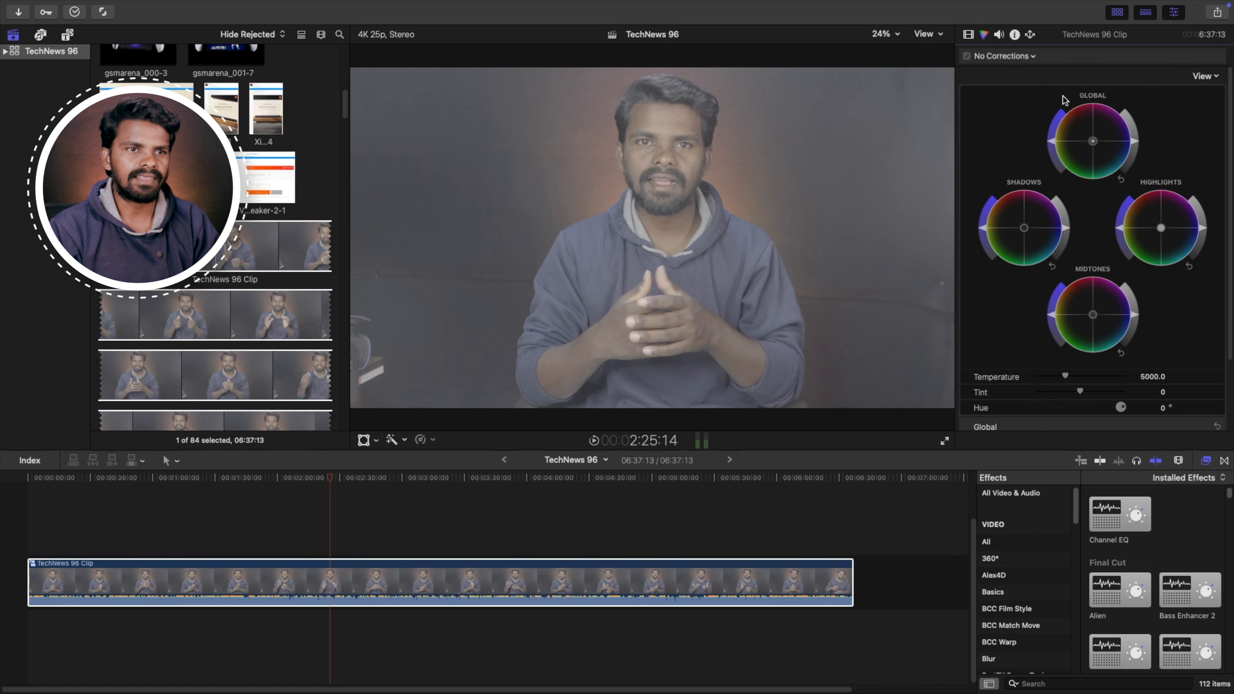
# - Add a Color Board correction to TechNews 96 Clip and set saturation to 61% for shadows, 18% for midtones and 29% for highlights
pyautogui.click(984, 57)
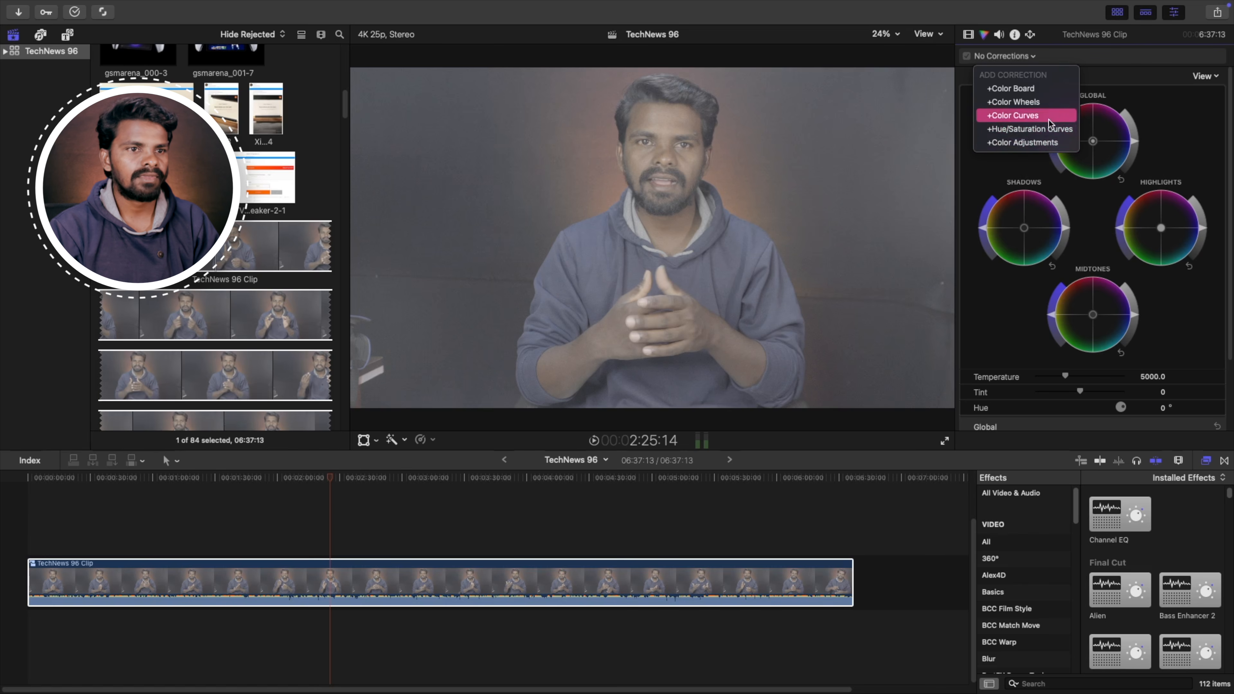
pyautogui.click(1012, 88)
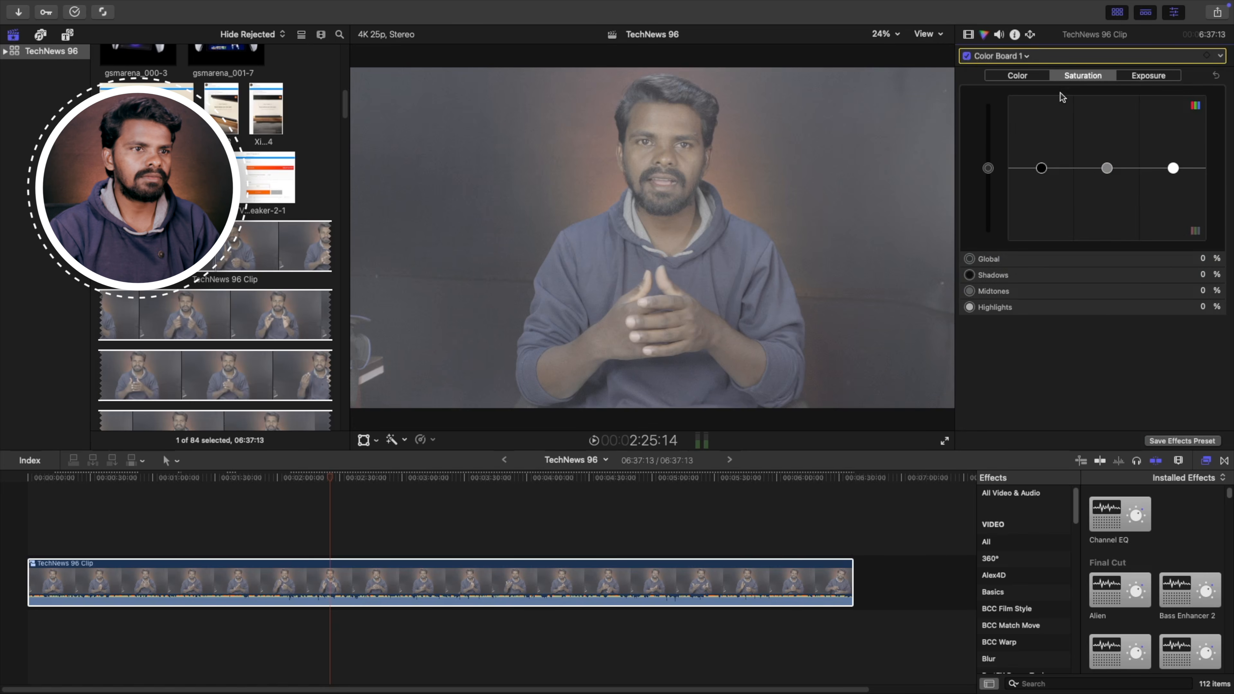
pyautogui.moveTo(1041, 167); pyautogui.dragTo(1031, 129)
pyautogui.moveTo(1112, 171); pyautogui.dragTo(1171, 146)
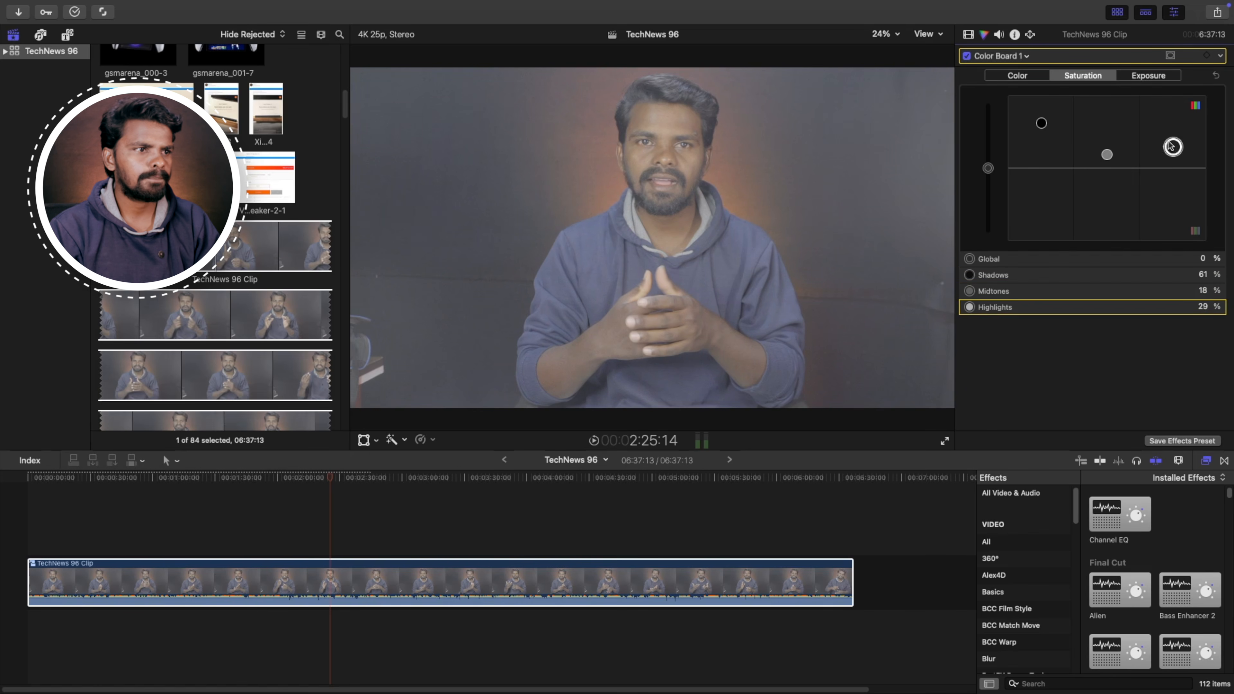
# - Set Color Board tints to global 127° -2%, shadows 185° -3%, midtones 214° 3% and highlights 249° -2%, and slightly raise highlights exposure
pyautogui.click(1026, 77)
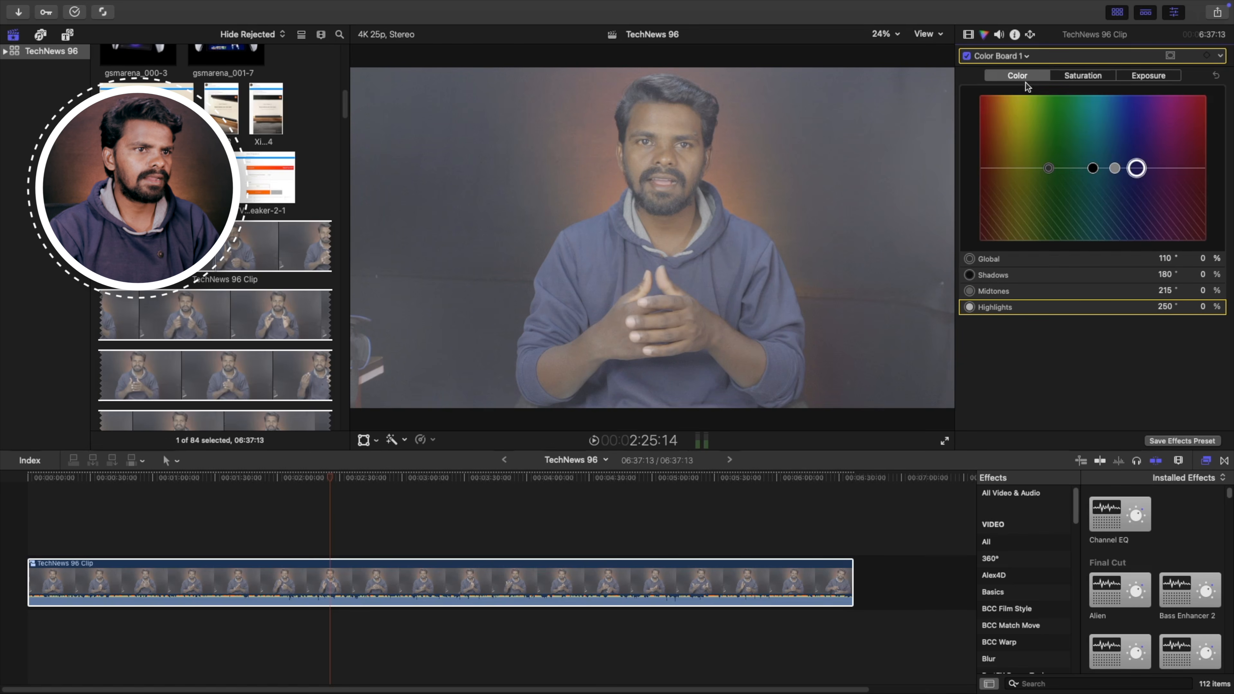
pyautogui.moveTo(1049, 168); pyautogui.dragTo(1137, 171)
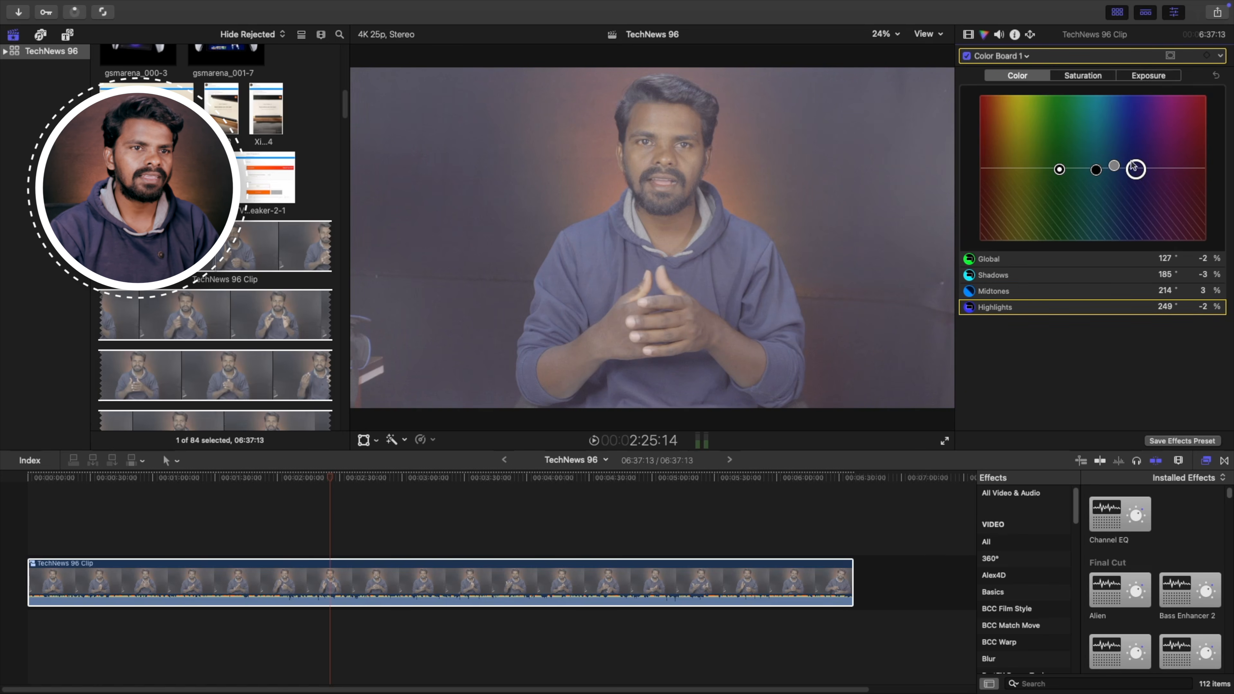
pyautogui.click(1161, 78)
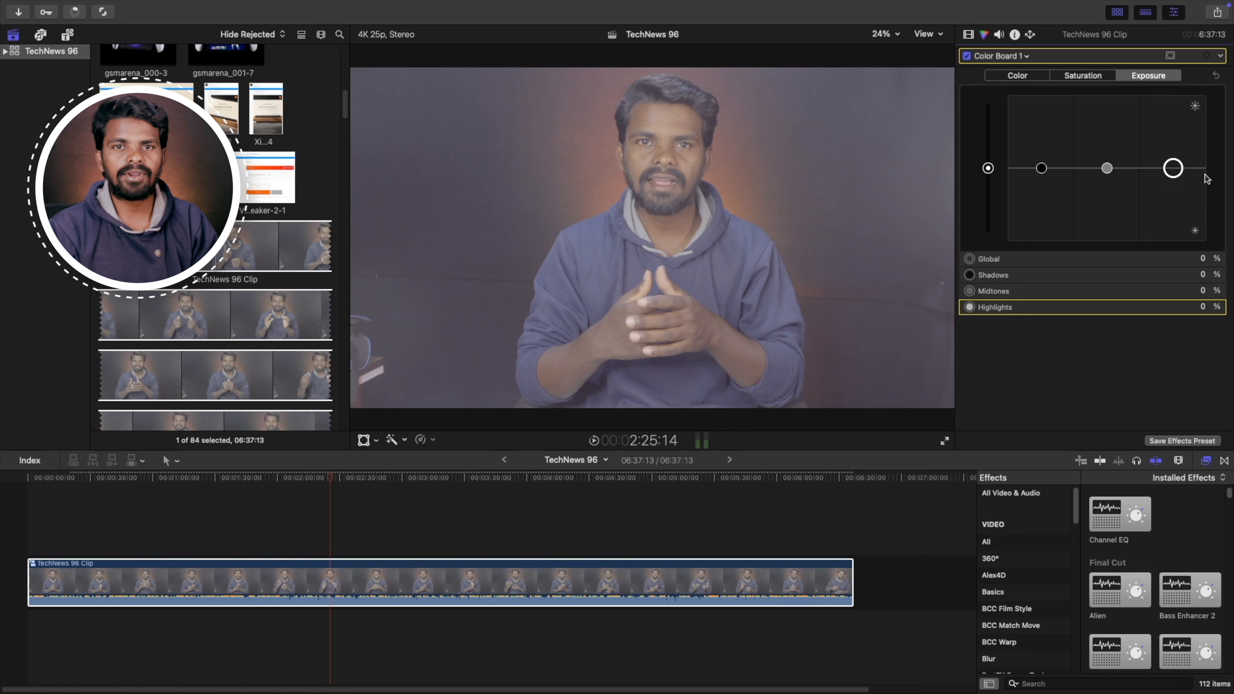
pyautogui.moveTo(1173, 168)
pyautogui.mouseDown()
pyautogui.moveTo(1175, 153)
pyautogui.moveTo(1173, 190)
pyautogui.moveTo(1173, 158)
pyautogui.mouseUp()
pyautogui.click(1020, 78)
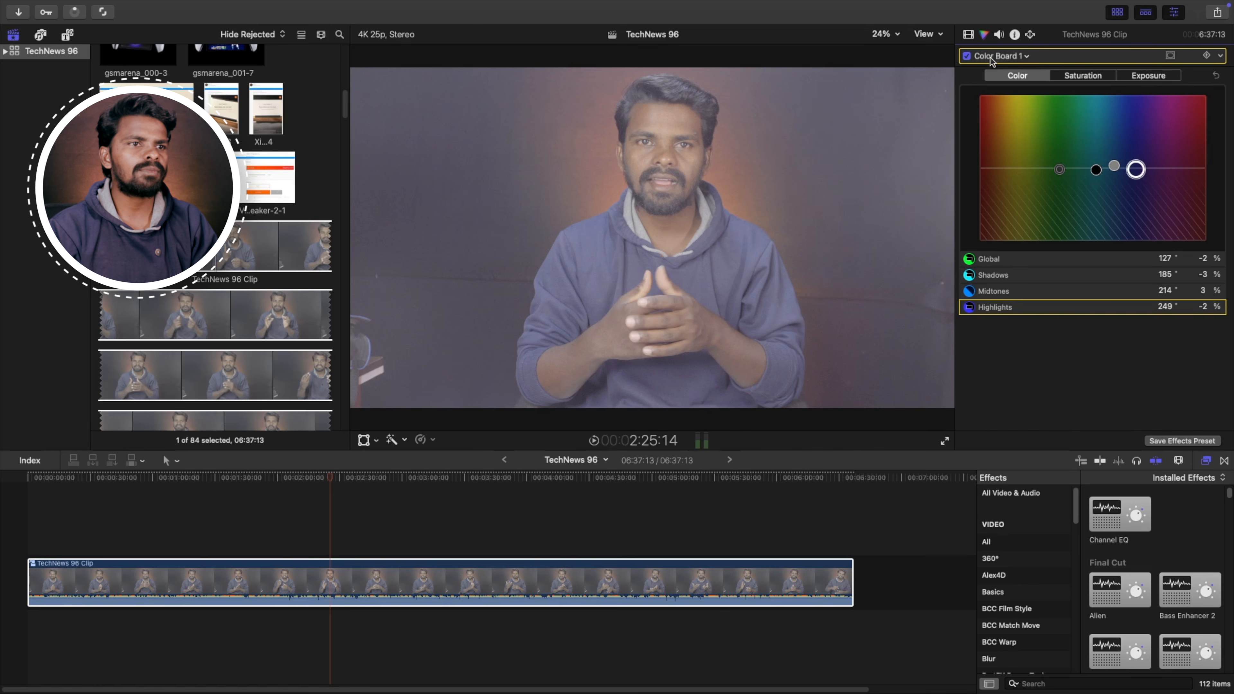
# - Add a Color Wheels correction with lower global brightness, brighter highlights, slightly darker shadows and midtones, and a small color shift in the shadows
pyautogui.click(1018, 56)
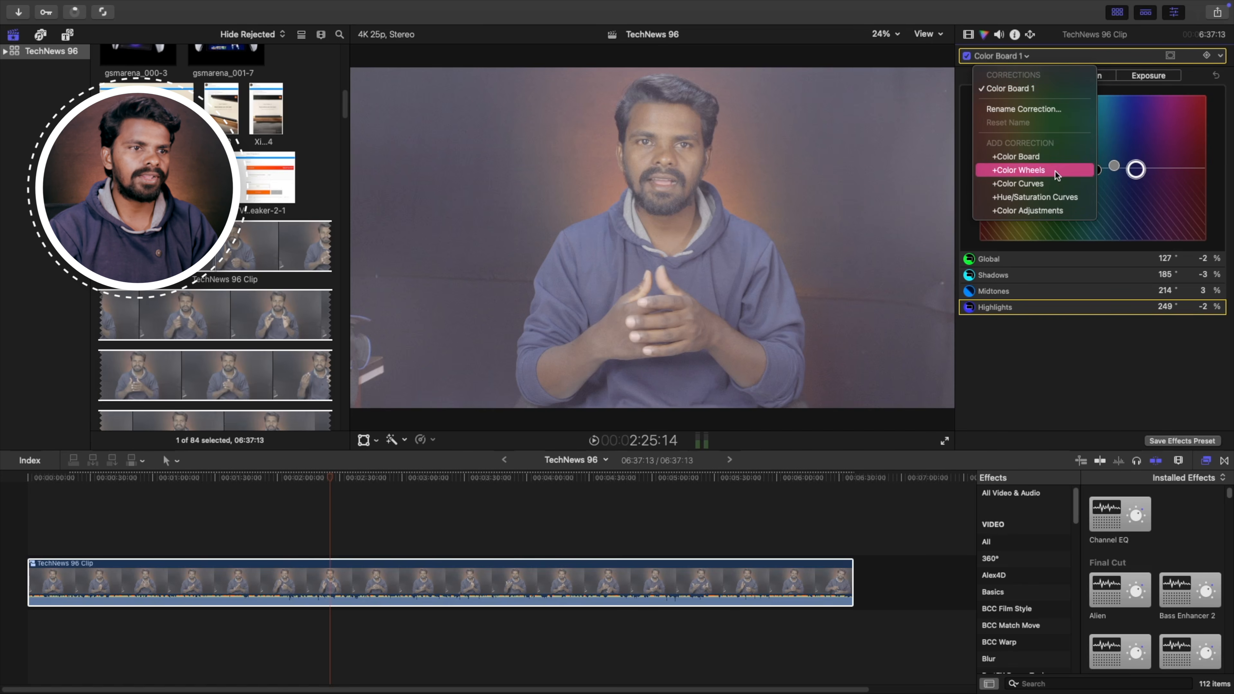
pyautogui.click(1020, 171)
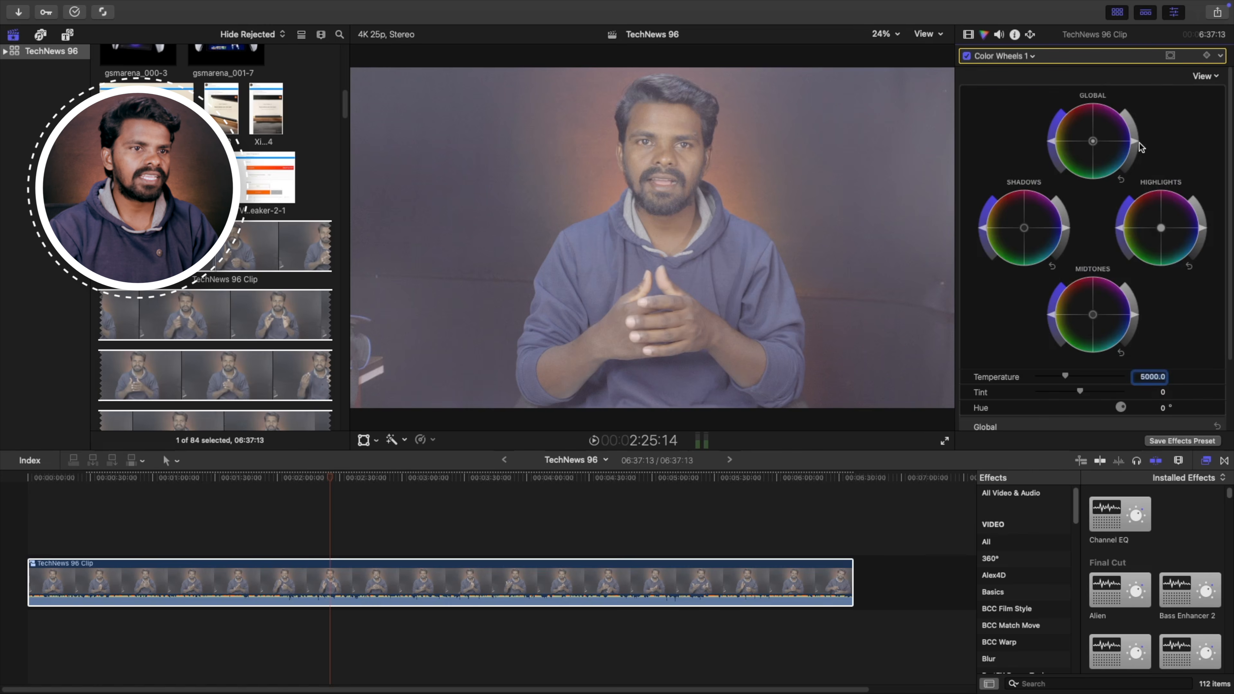
pyautogui.moveTo(1137, 147); pyautogui.dragTo(1132, 157)
pyautogui.moveTo(1202, 227); pyautogui.dragTo(1196, 205)
pyautogui.moveTo(1130, 157); pyautogui.dragTo(1132, 153)
pyautogui.moveTo(1066, 229); pyautogui.dragTo(1066, 231)
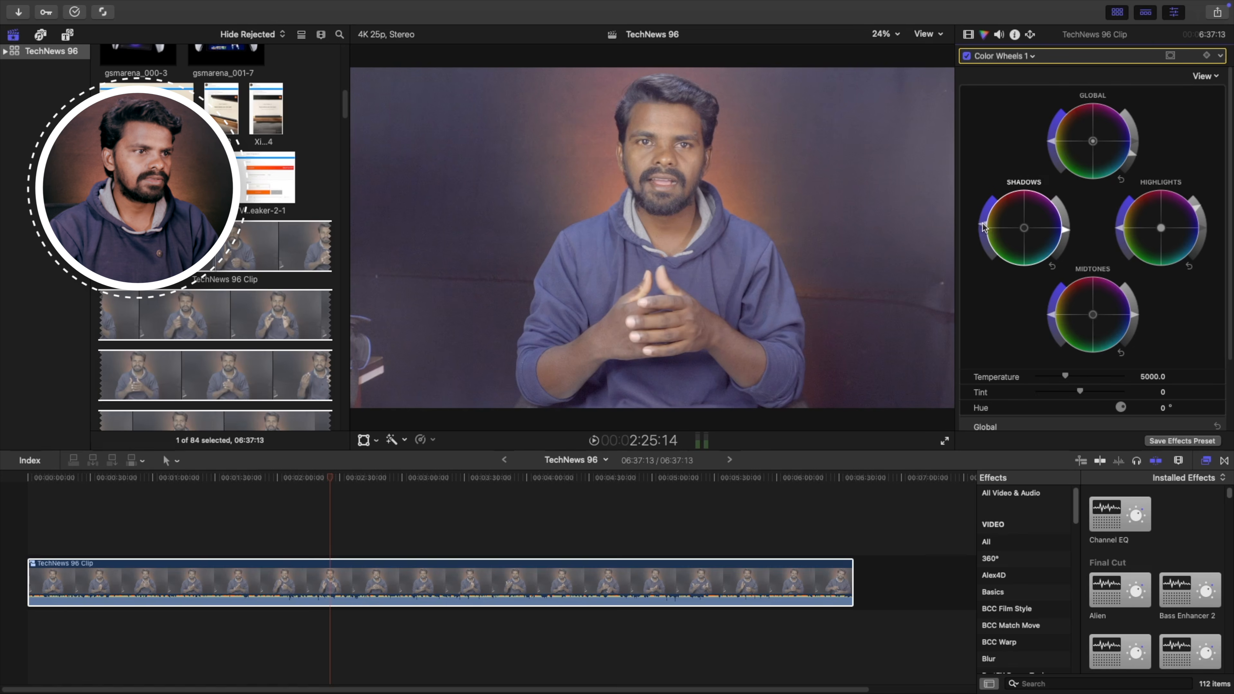
pyautogui.moveTo(981, 236); pyautogui.dragTo(1038, 230)
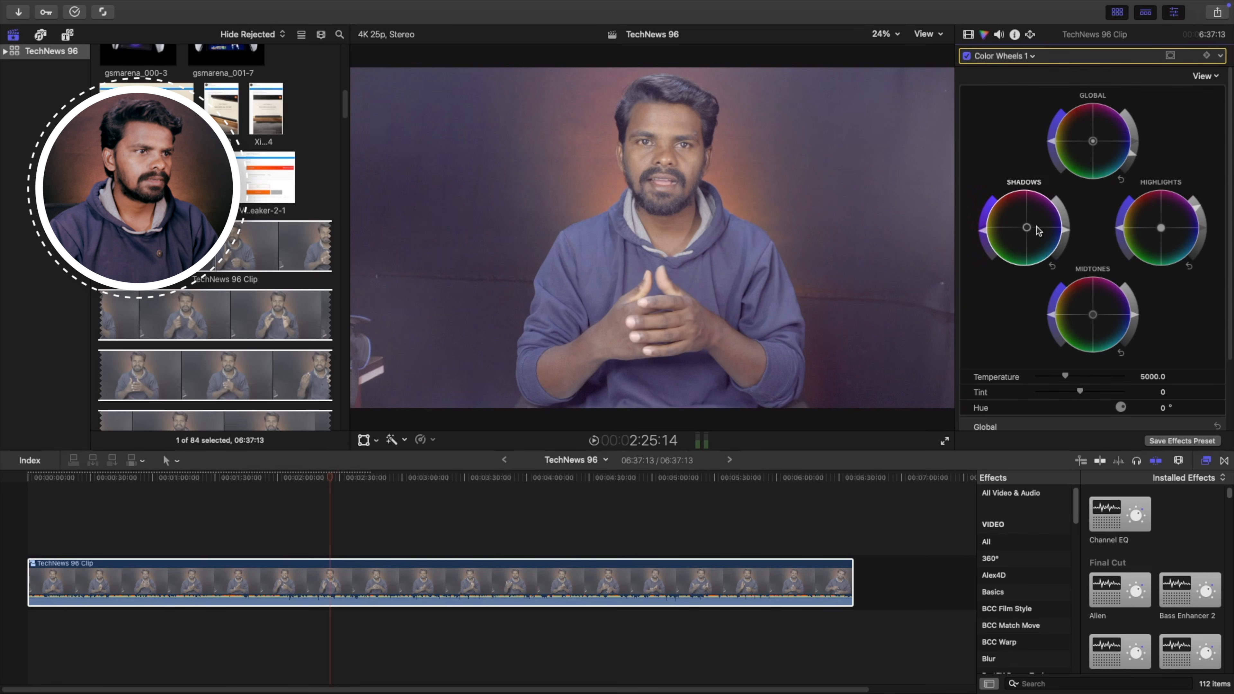
pyautogui.moveTo(1134, 315); pyautogui.dragTo(1135, 318)
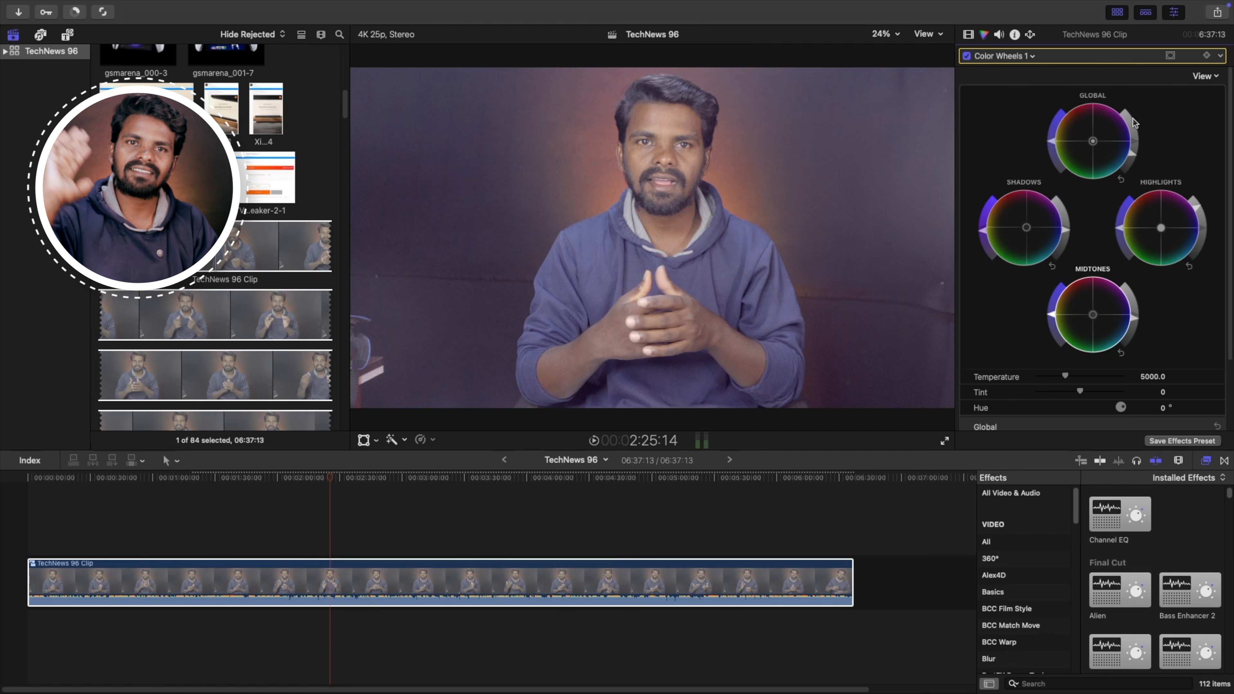
# - Add a Color Curves correction and place a slightly adjusted control point near the middle of the Luma and Red curves
pyautogui.click(1017, 57)
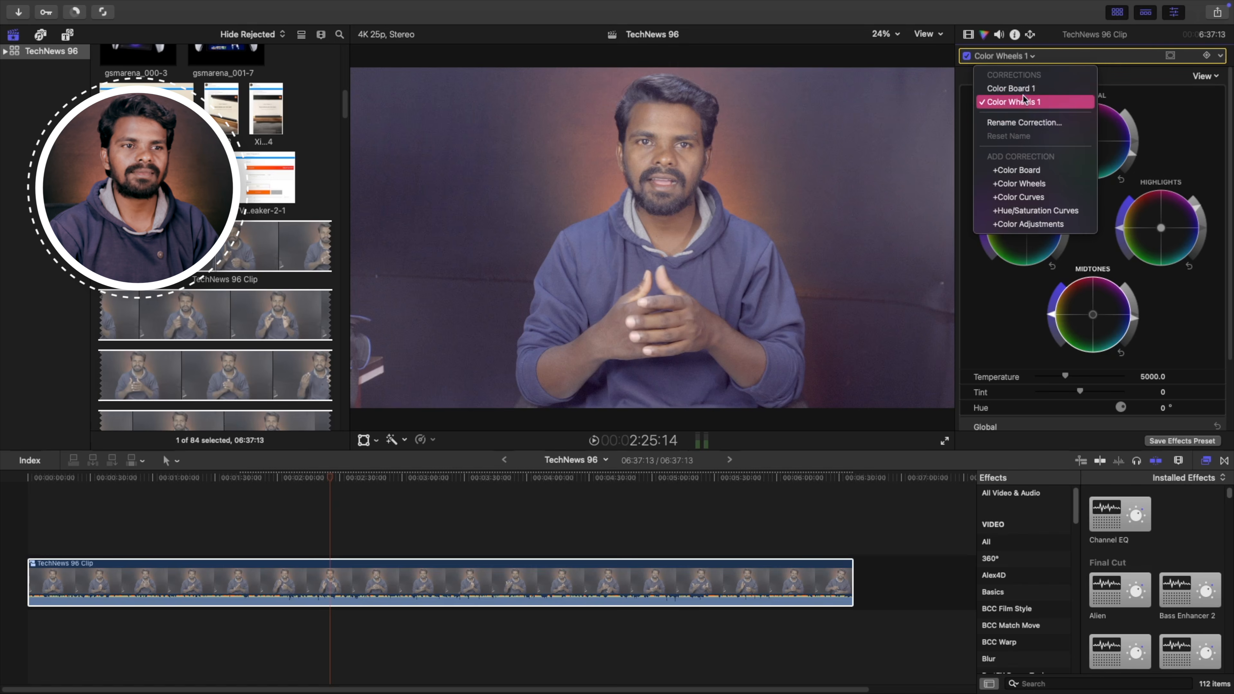
pyautogui.click(1021, 198)
pyautogui.moveTo(1105, 141)
pyautogui.mouseDown()
pyautogui.moveTo(1101, 171)
pyautogui.moveTo(1099, 144)
pyautogui.mouseUp()
pyautogui.moveTo(1111, 243)
pyautogui.mouseDown()
pyautogui.moveTo(1112, 231)
pyautogui.moveTo(1106, 258)
pyautogui.moveTo(1102, 248)
pyautogui.mouseUp()
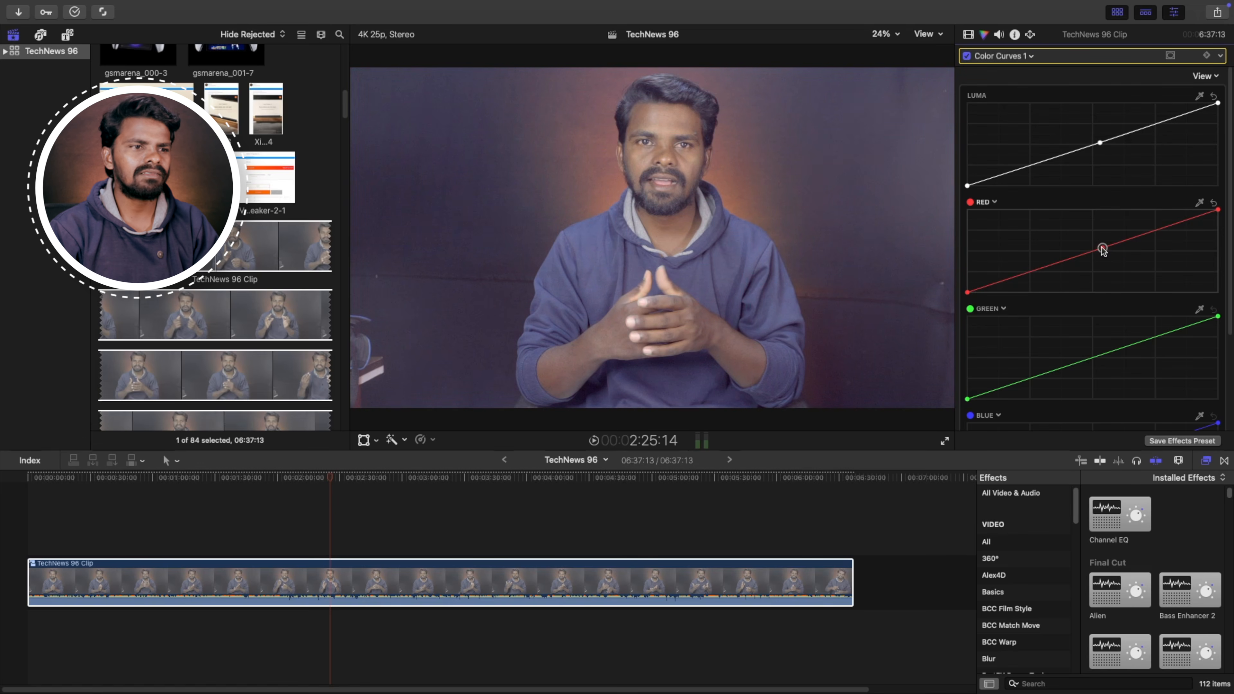
# - Add a Hue/Saturation Curves correction, raise the Orange vs Sat curve about a third of the way along, and view the Luma vs Sat curve
pyautogui.click(1017, 56)
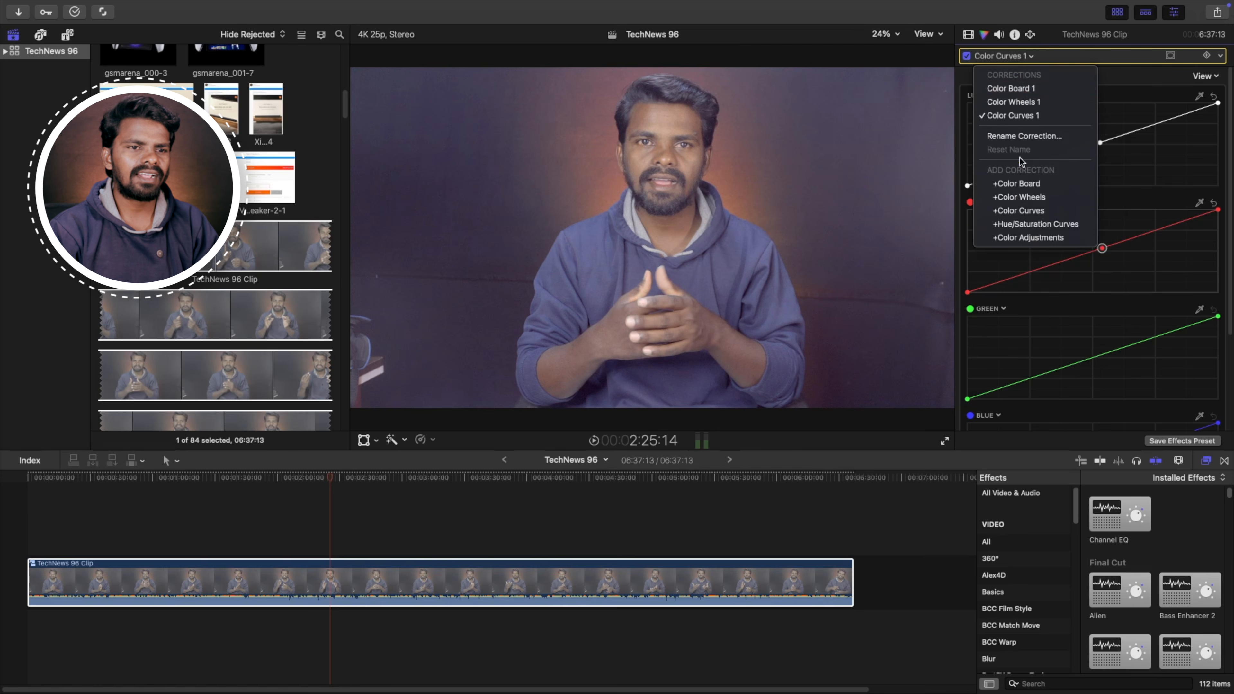
pyautogui.click(1050, 224)
pyautogui.moveTo(1055, 176); pyautogui.dragTo(1059, 162)
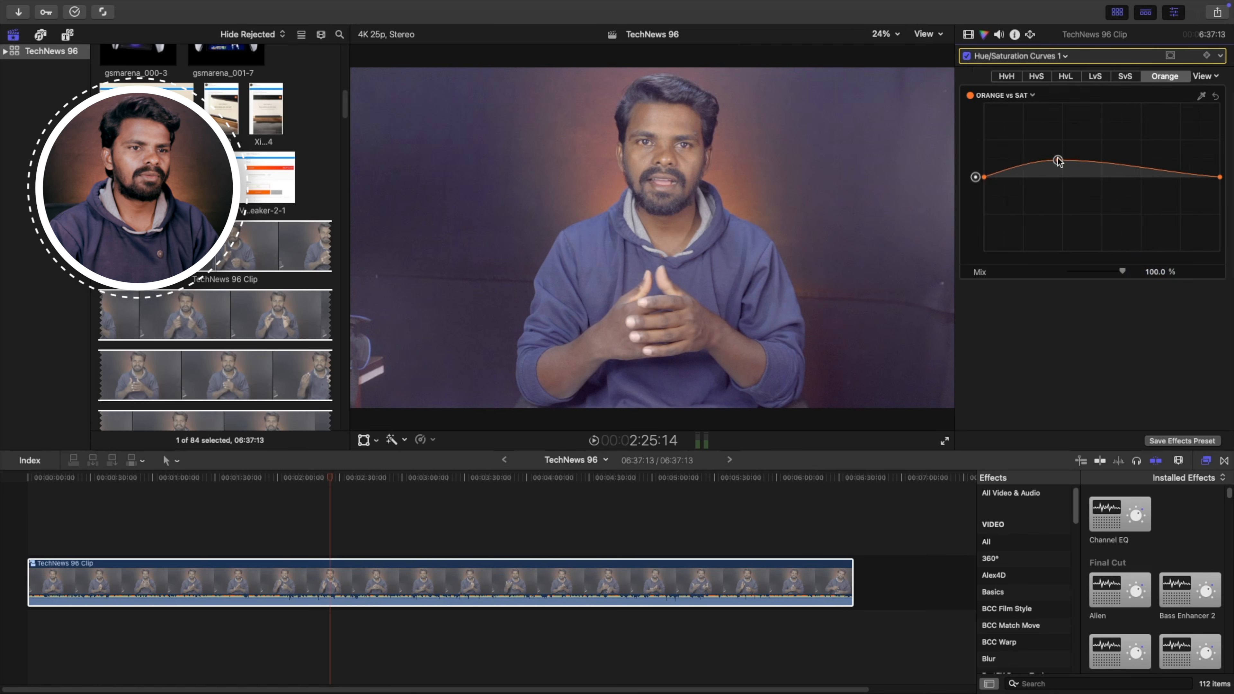
pyautogui.click(1006, 77)
pyautogui.click(1096, 77)
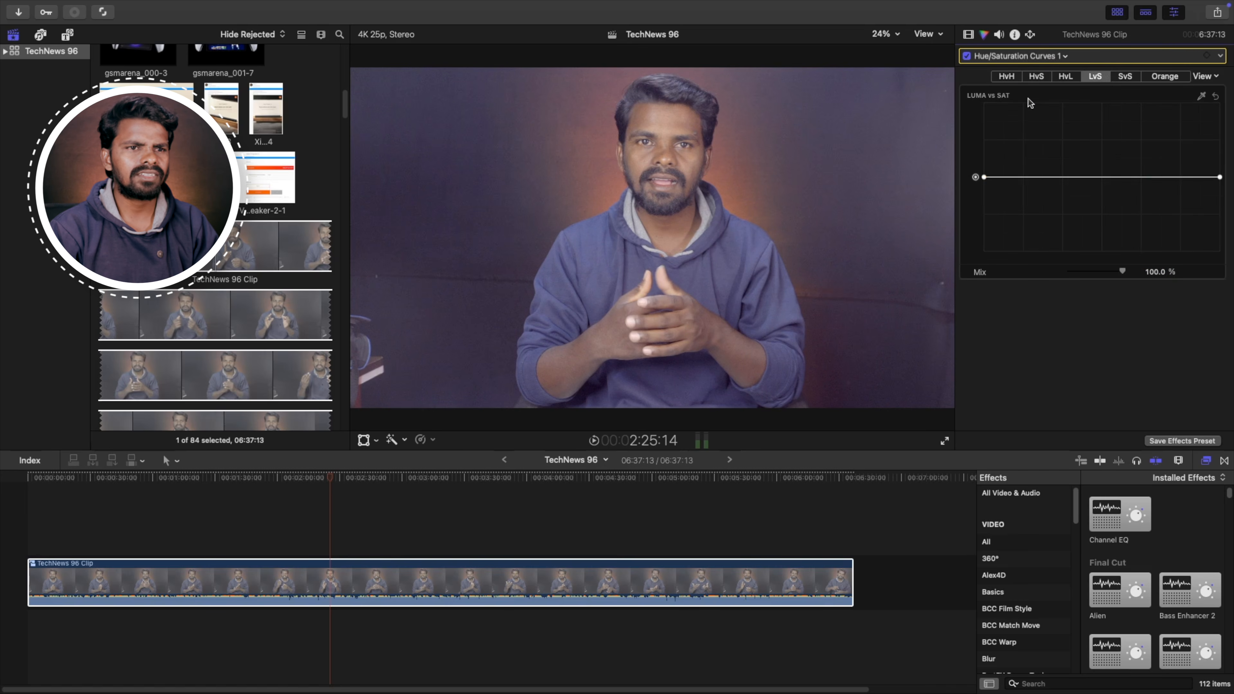
# - Add a Color Adjustments correction with exposure 29 and contrast 35, and check the graded picture at 2:33:23 and 2:12:07
pyautogui.click(1020, 56)
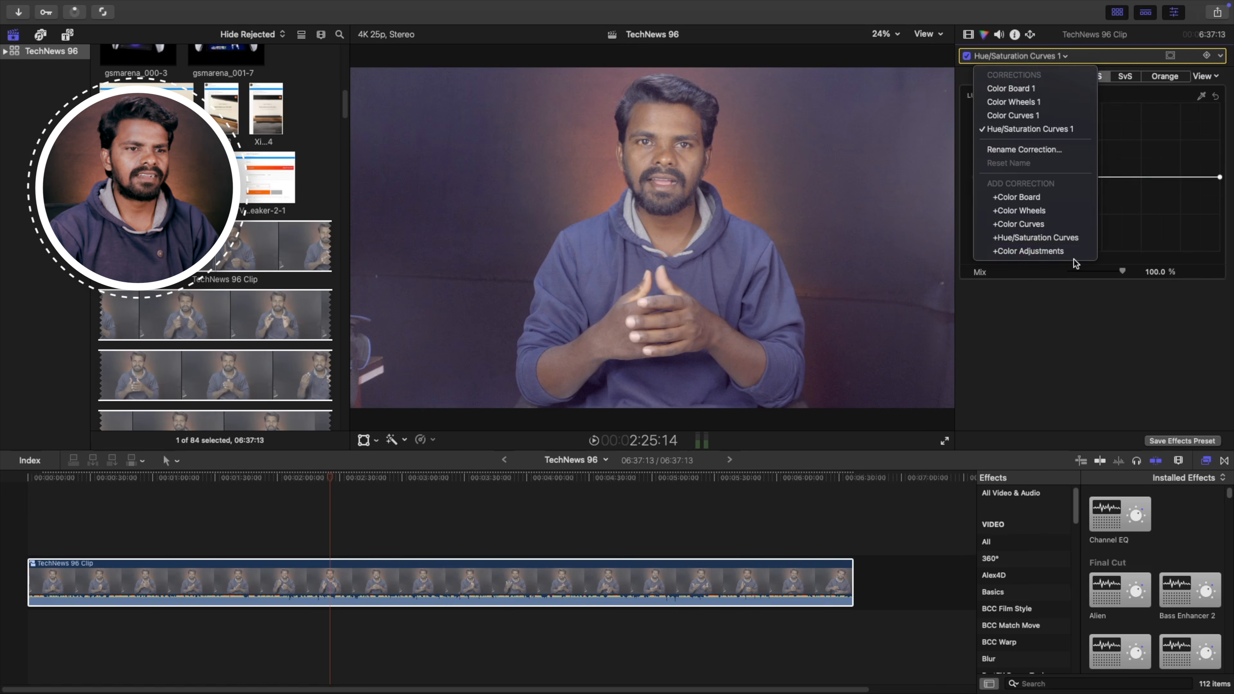
pyautogui.click(1064, 252)
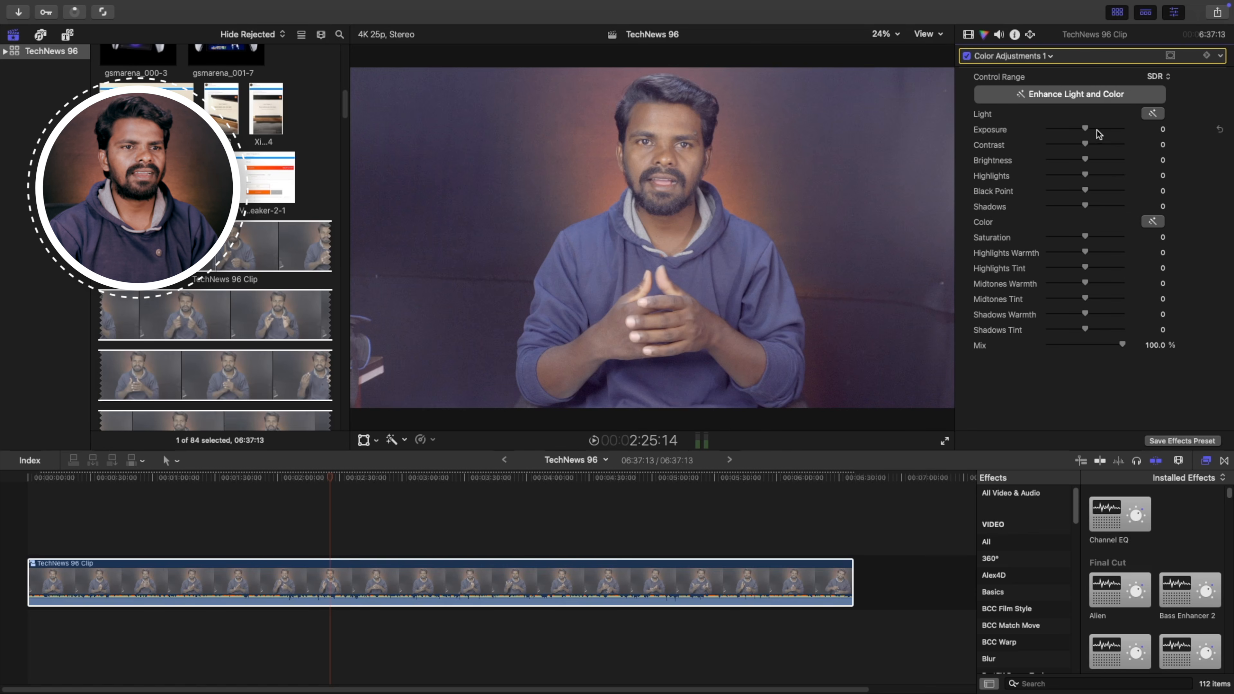
pyautogui.moveTo(1085, 128); pyautogui.dragTo(1102, 149)
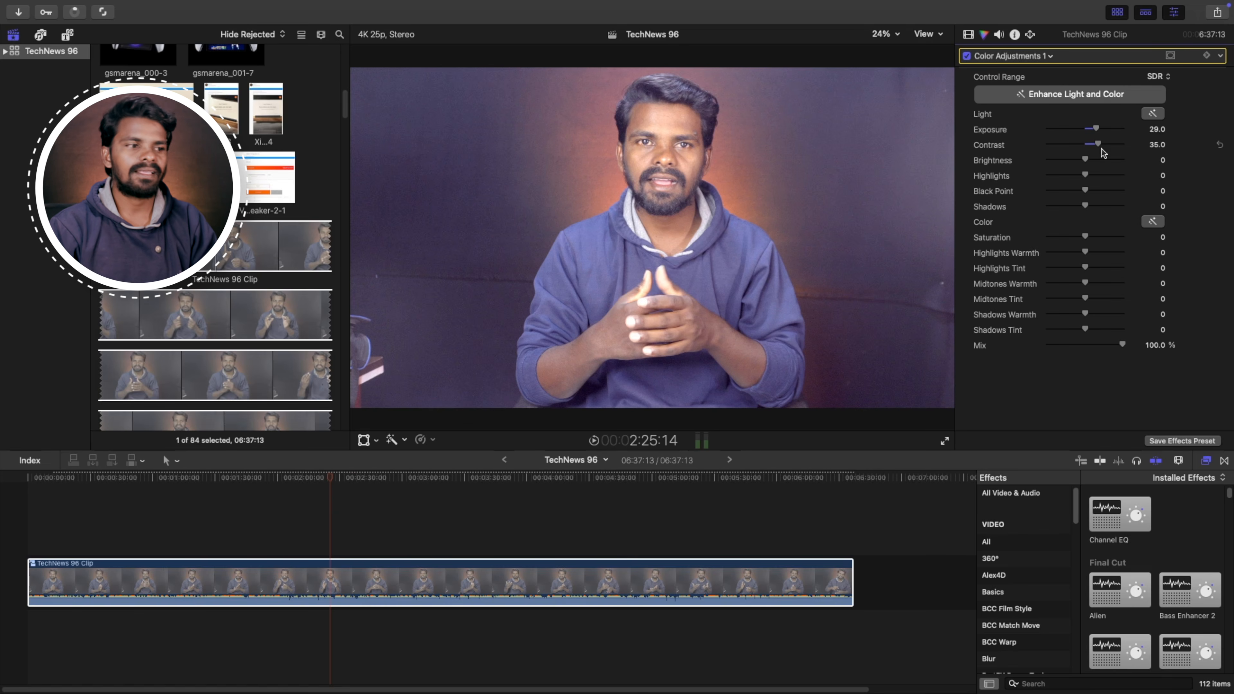
pyautogui.click(348, 495)
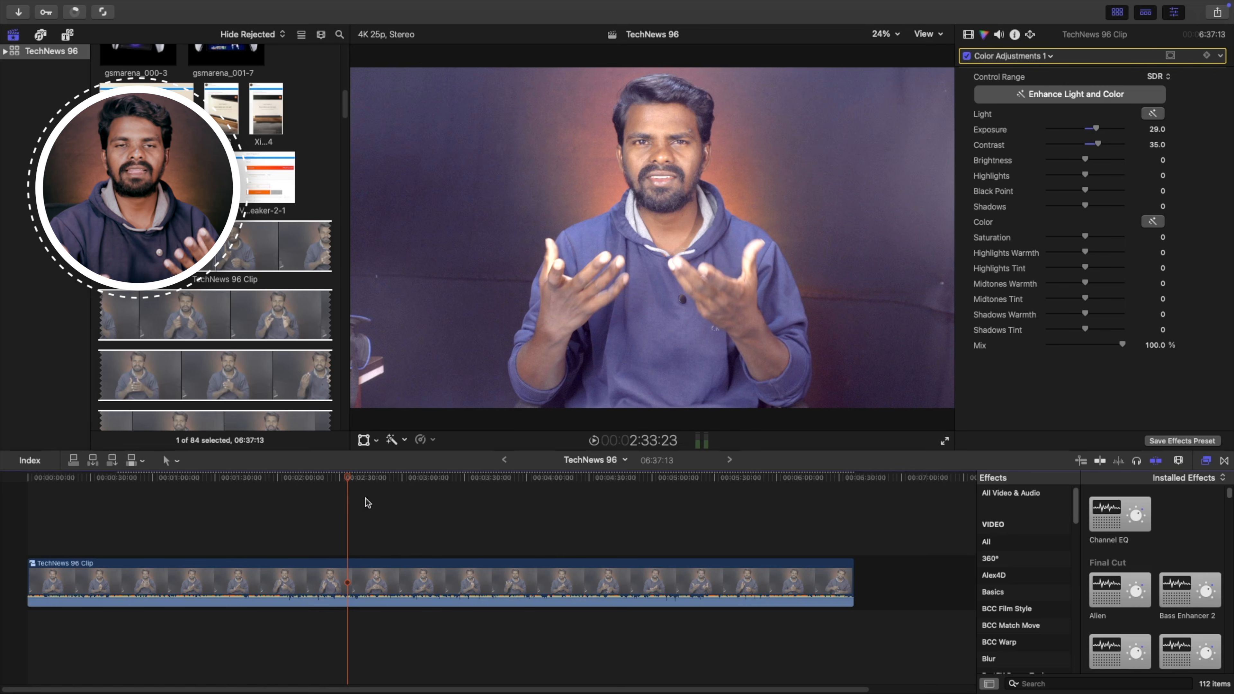
pyautogui.click(303, 493)
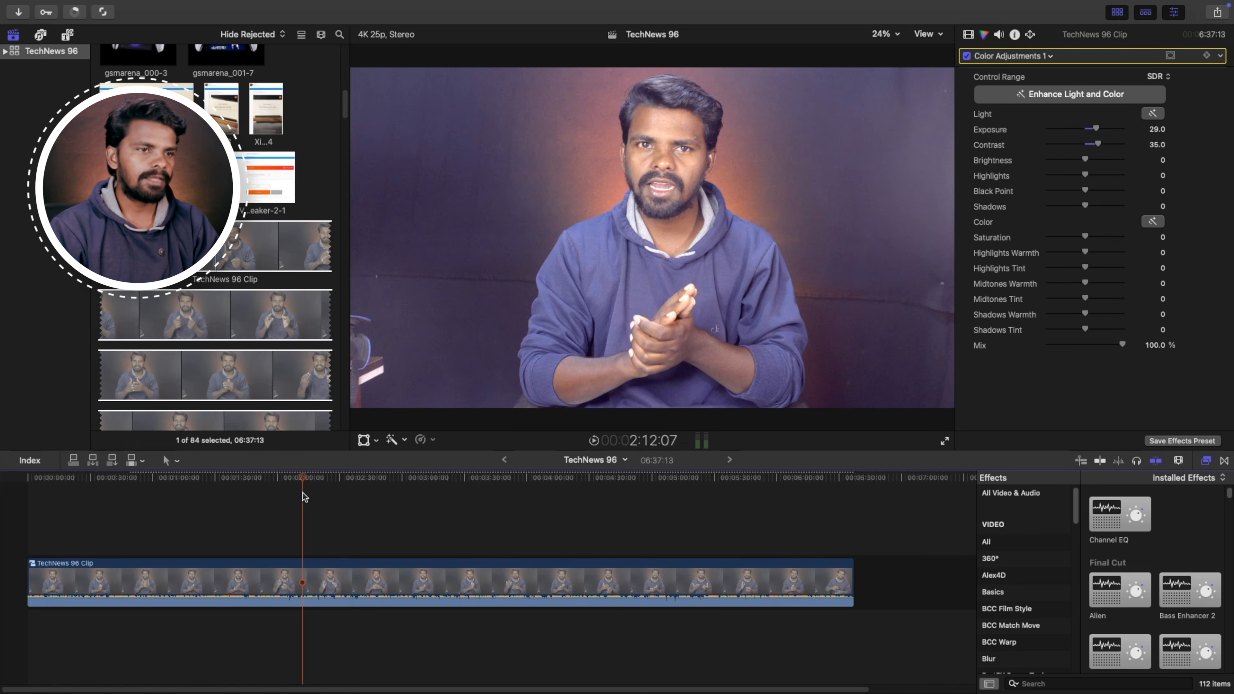
# - Start a default file export of TechNews 96 and review its info, roles, settings and available resolutions
pyautogui.click(1217, 12)
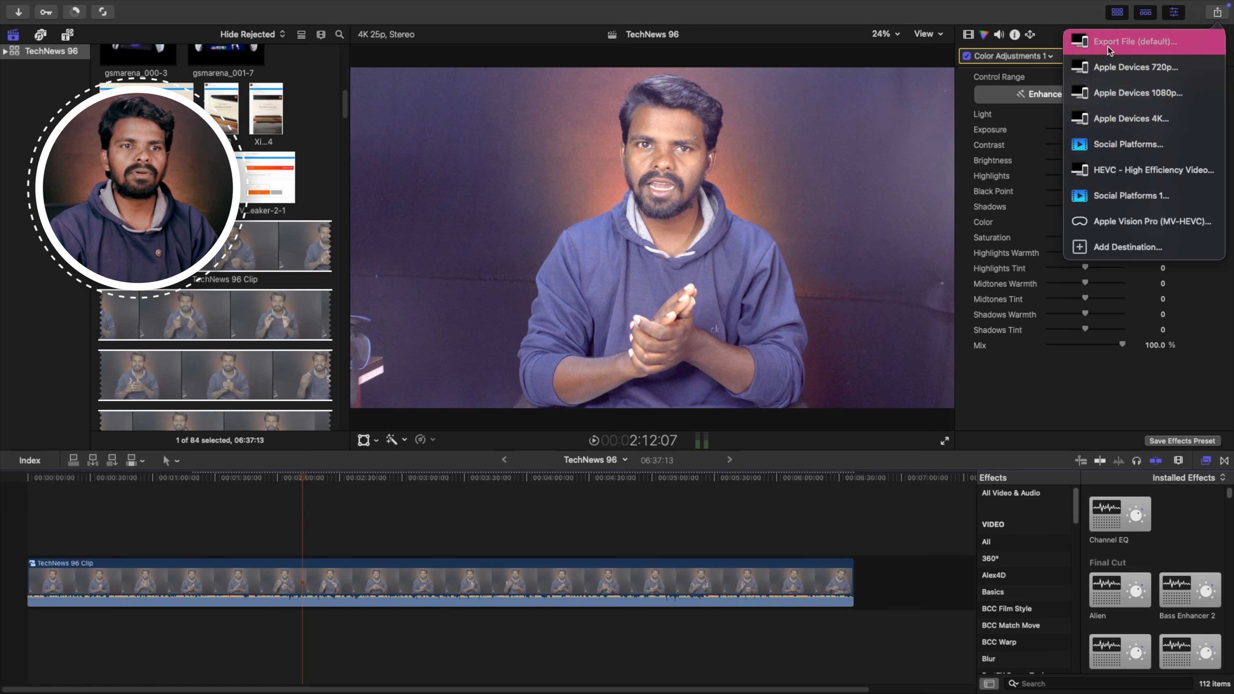
pyautogui.click(1144, 45)
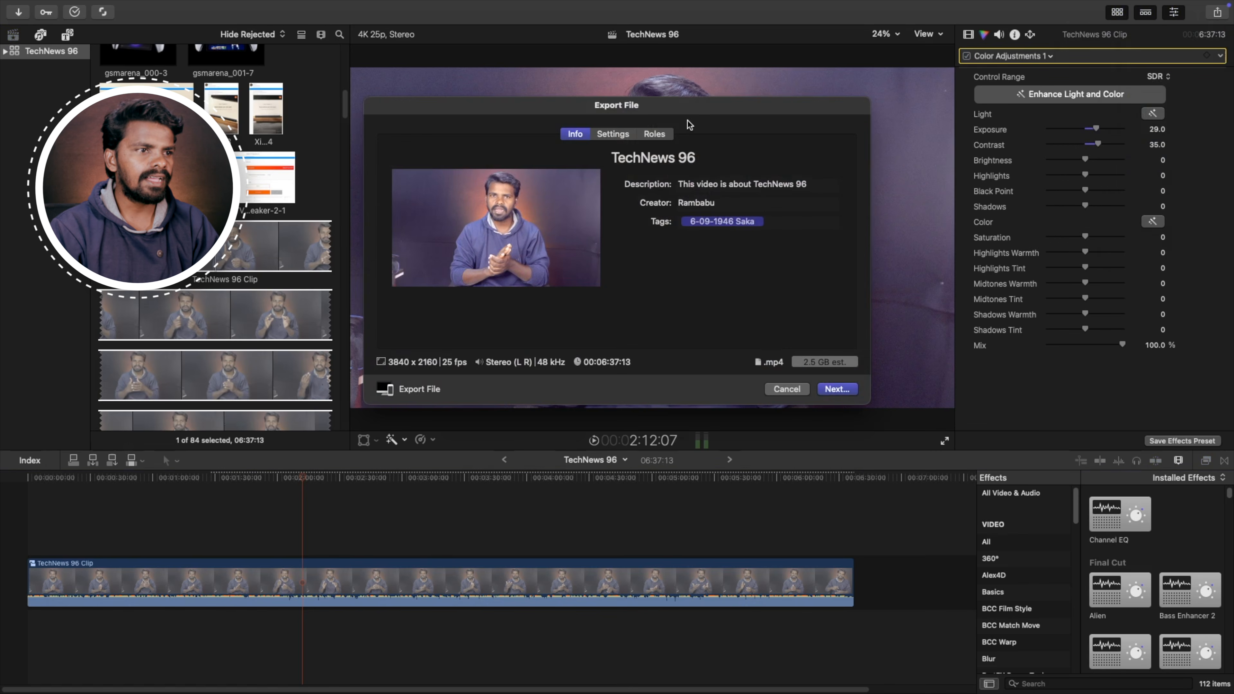
pyautogui.click(631, 135)
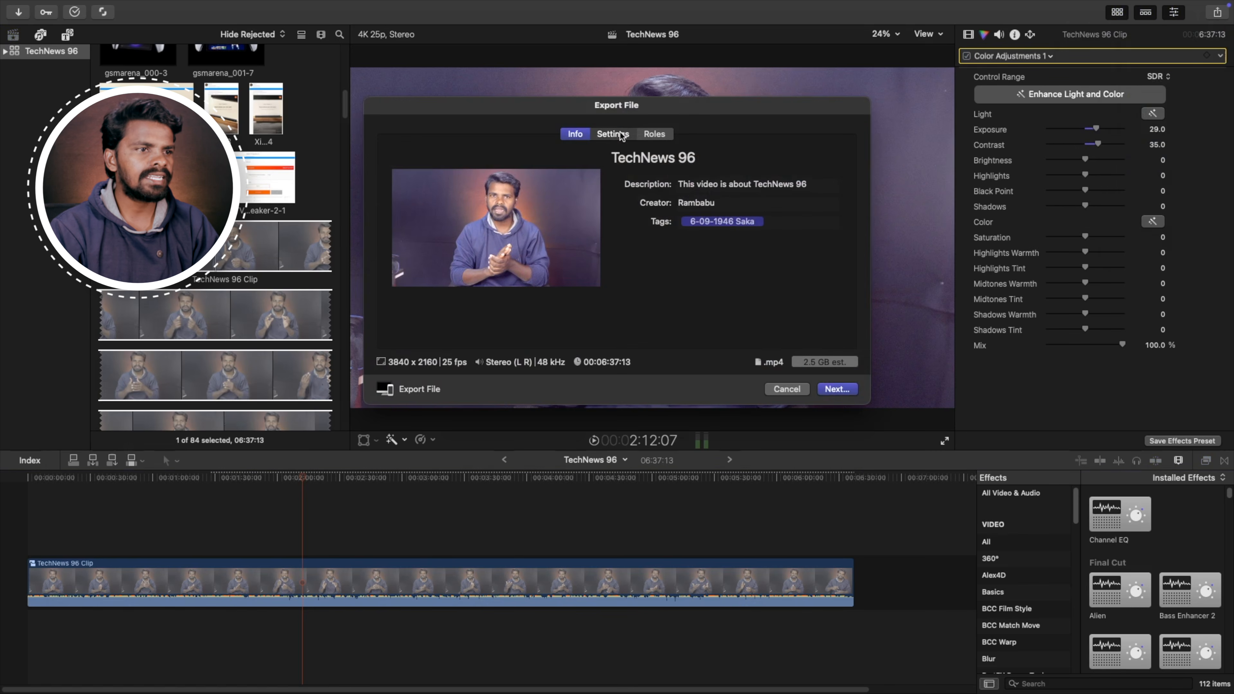
pyautogui.click(653, 134)
pyautogui.click(579, 134)
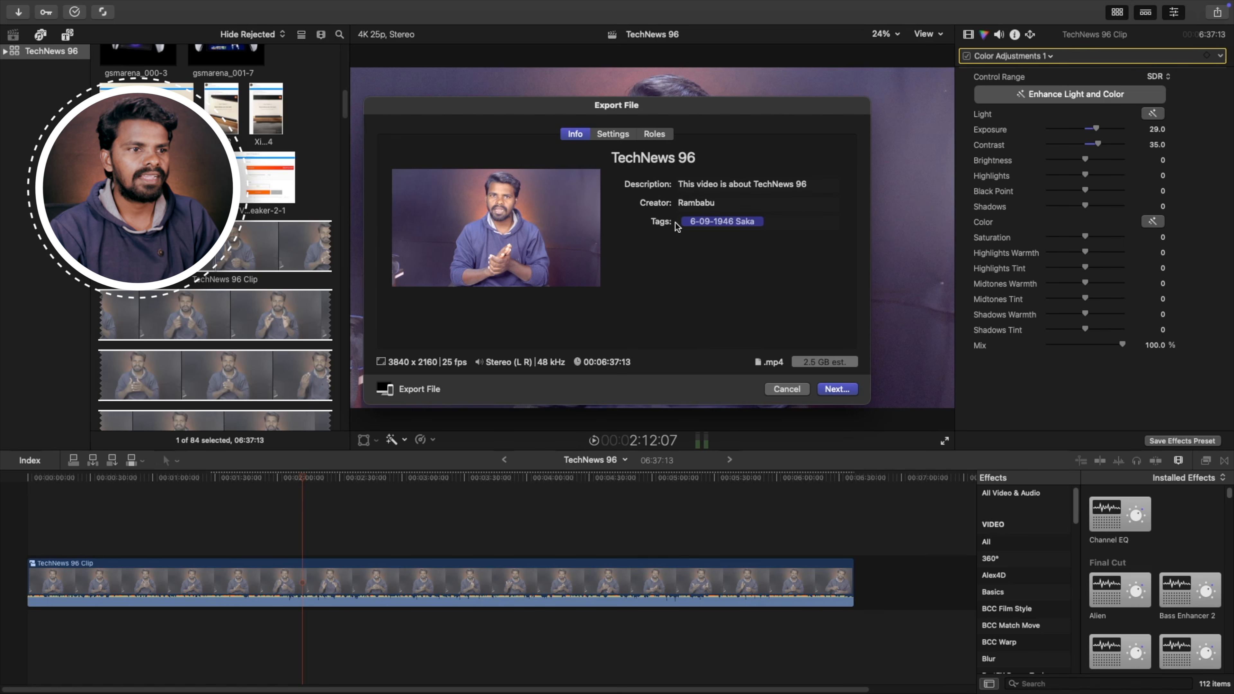
pyautogui.click(612, 137)
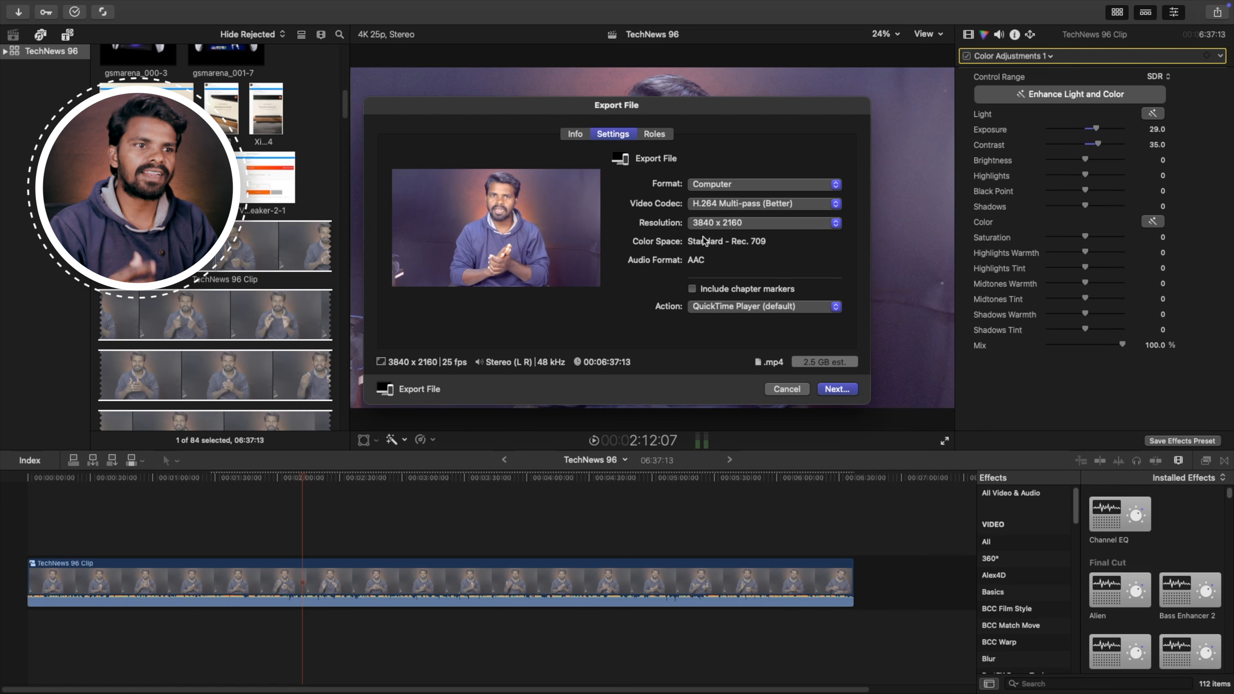
pyautogui.click(704, 224)
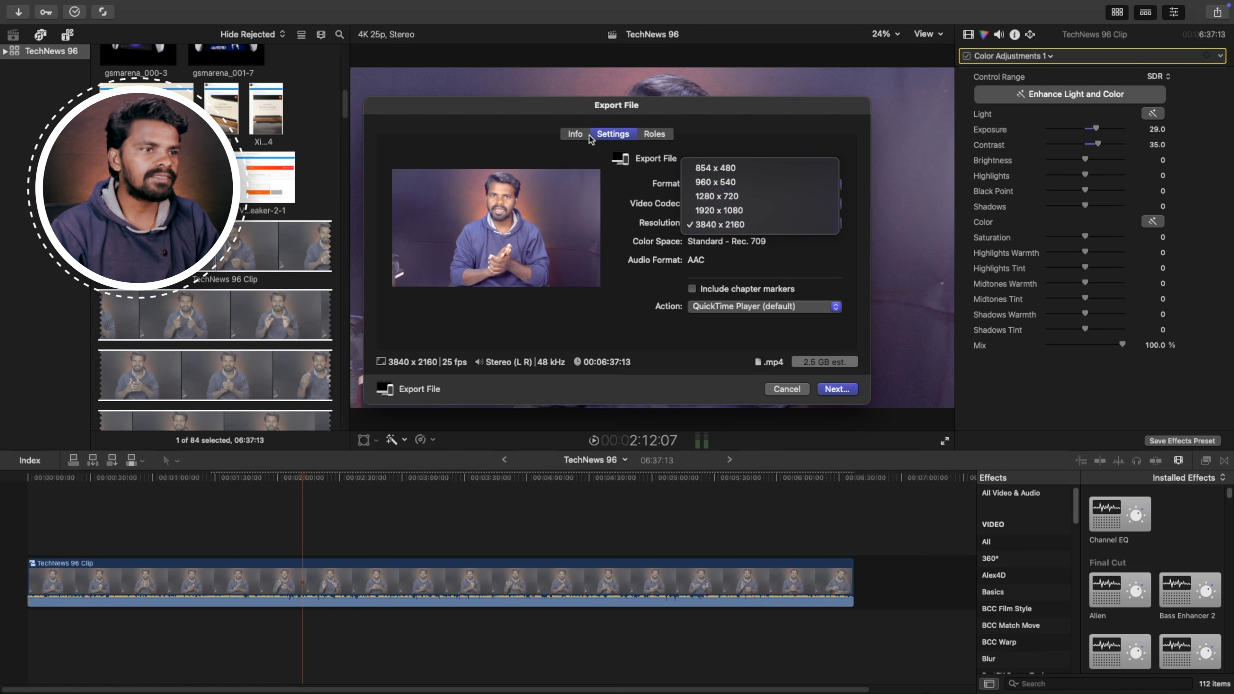
pyautogui.click(616, 138)
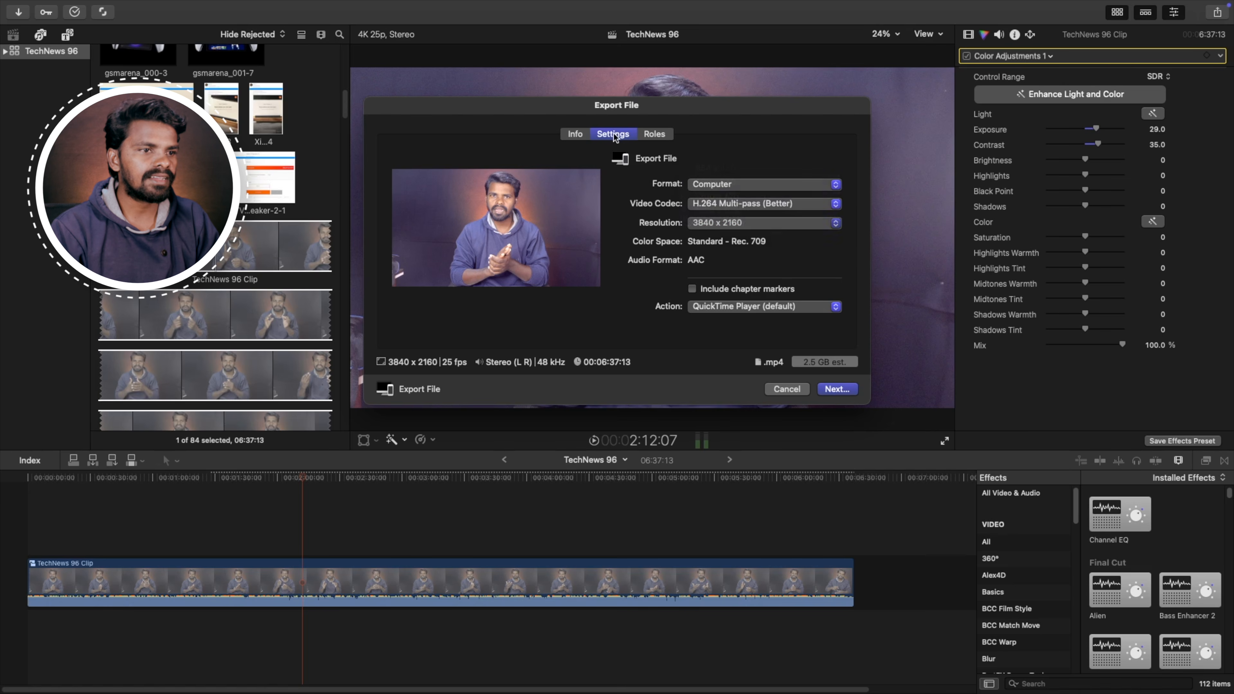
# - Try an export resolution of 1920 x 1080 and return it to 3840 x 2160
pyautogui.click(751, 225)
pyautogui.click(738, 210)
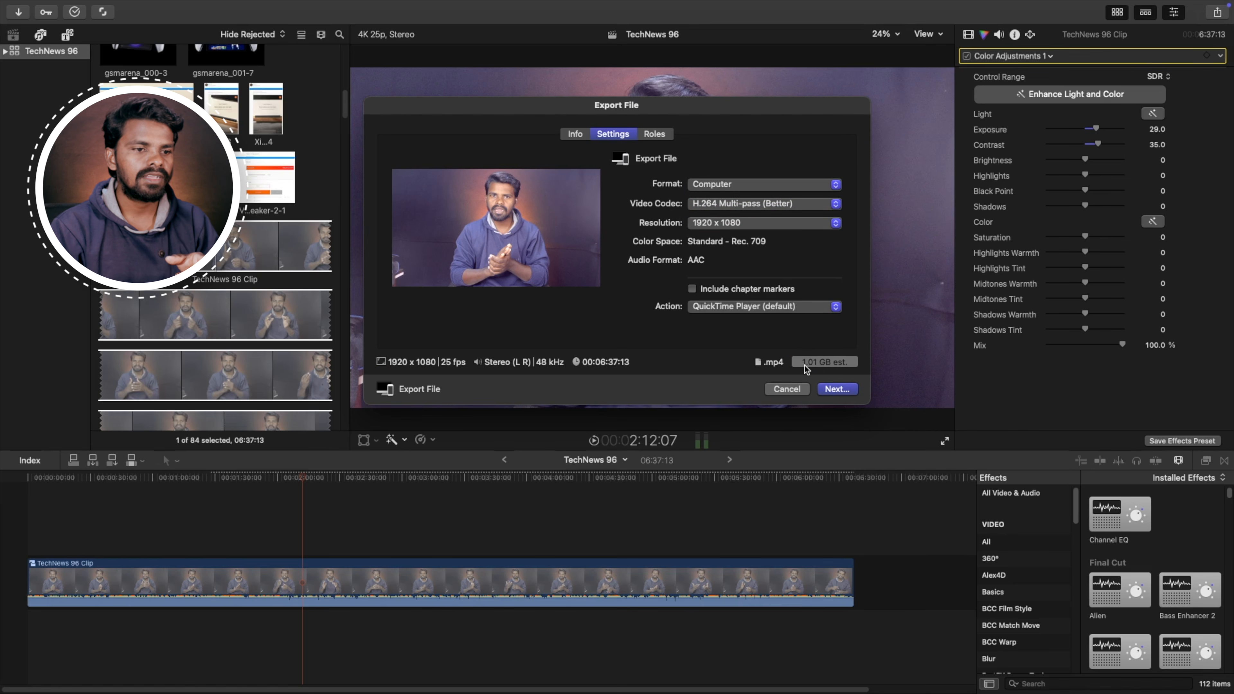
pyautogui.click(776, 223)
pyautogui.click(766, 233)
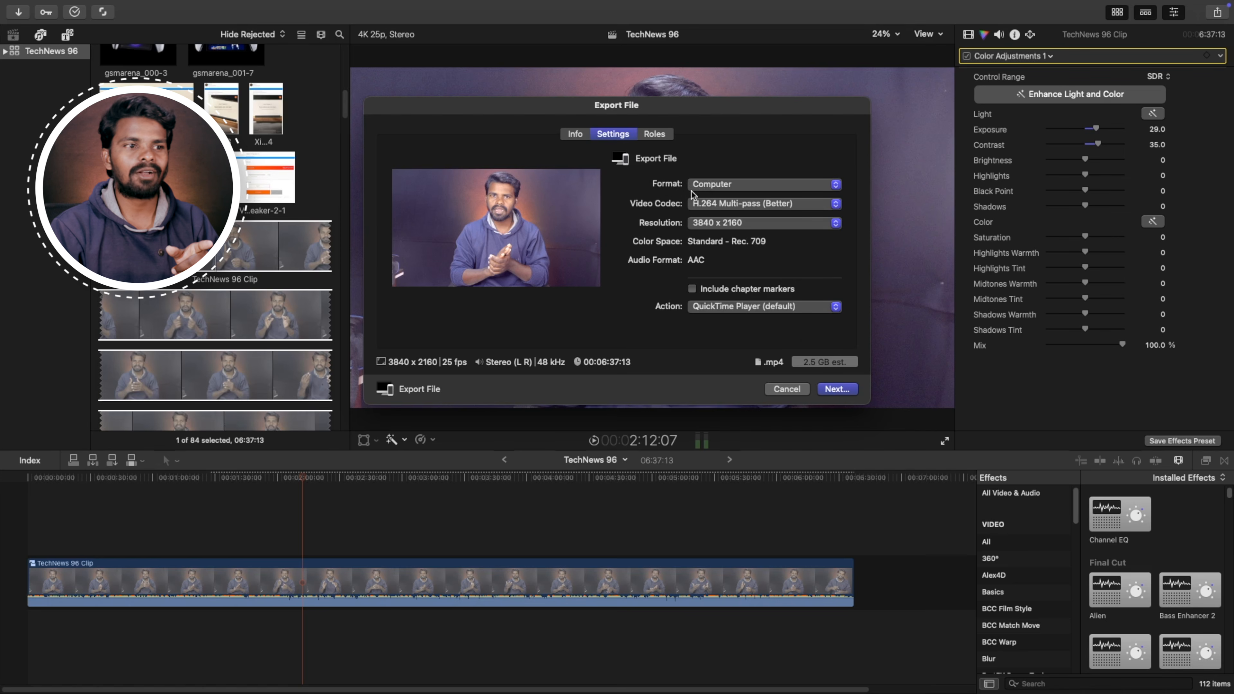
# - Try the Video and Audio export format and return the format to Computer
pyautogui.click(698, 184)
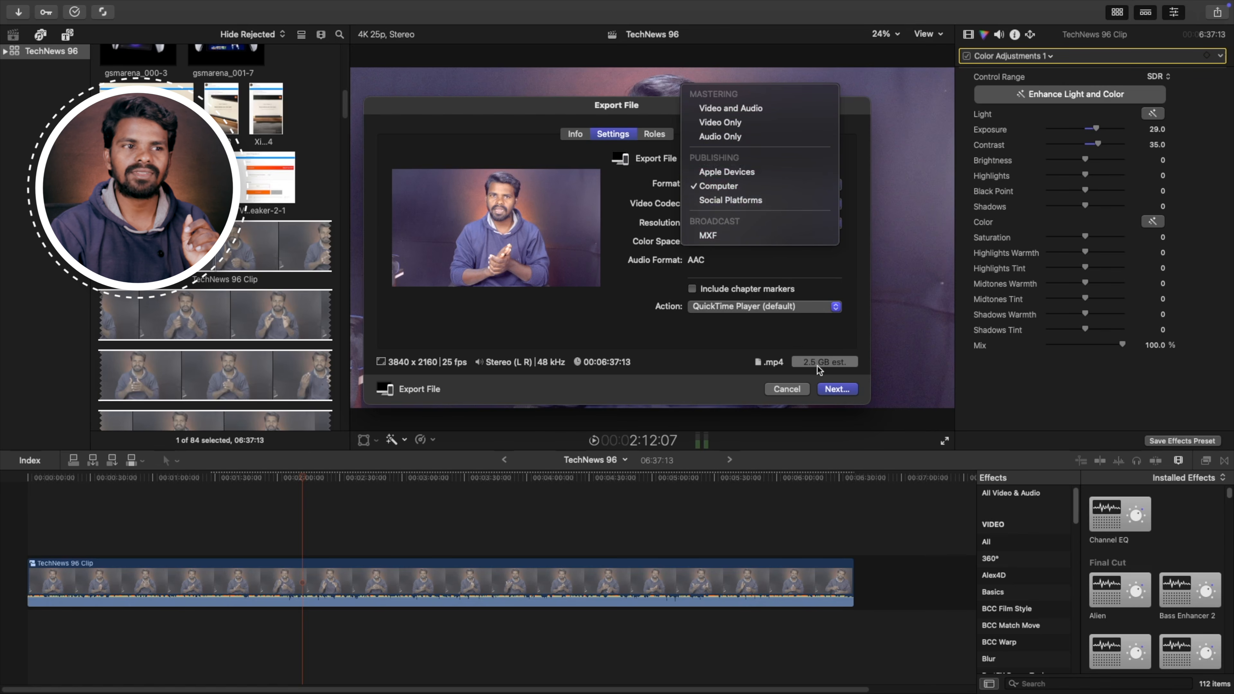
pyautogui.click(729, 112)
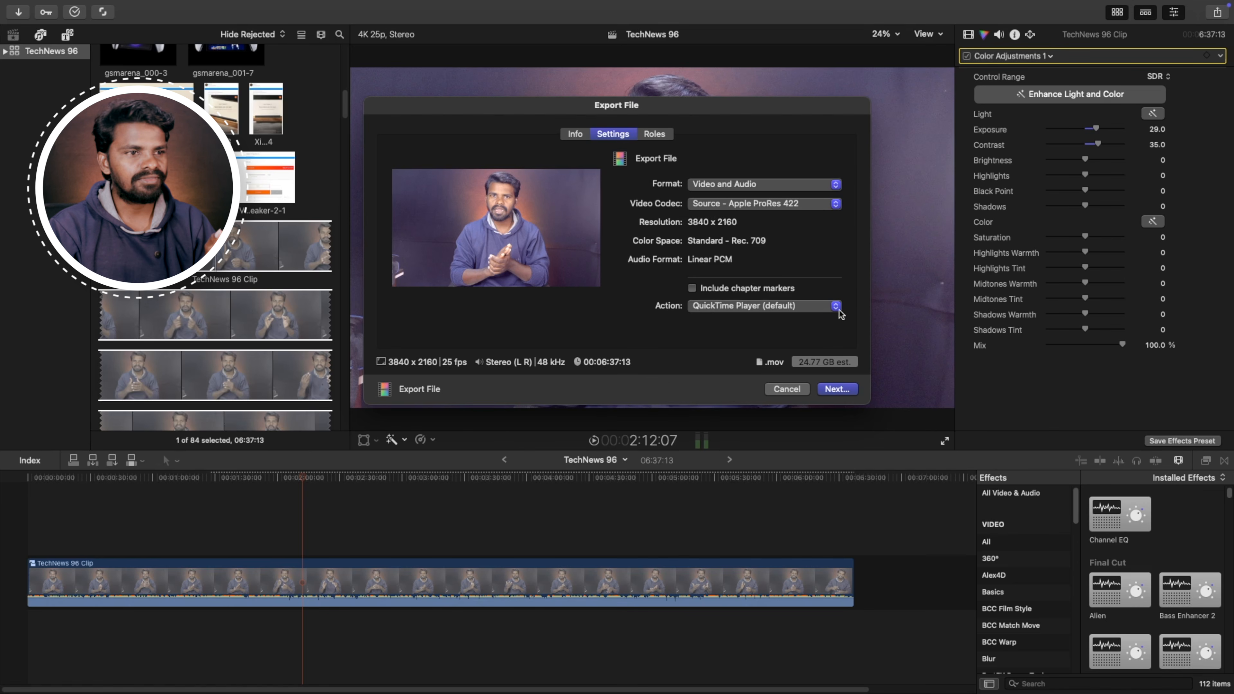
pyautogui.click(734, 185)
pyautogui.click(714, 263)
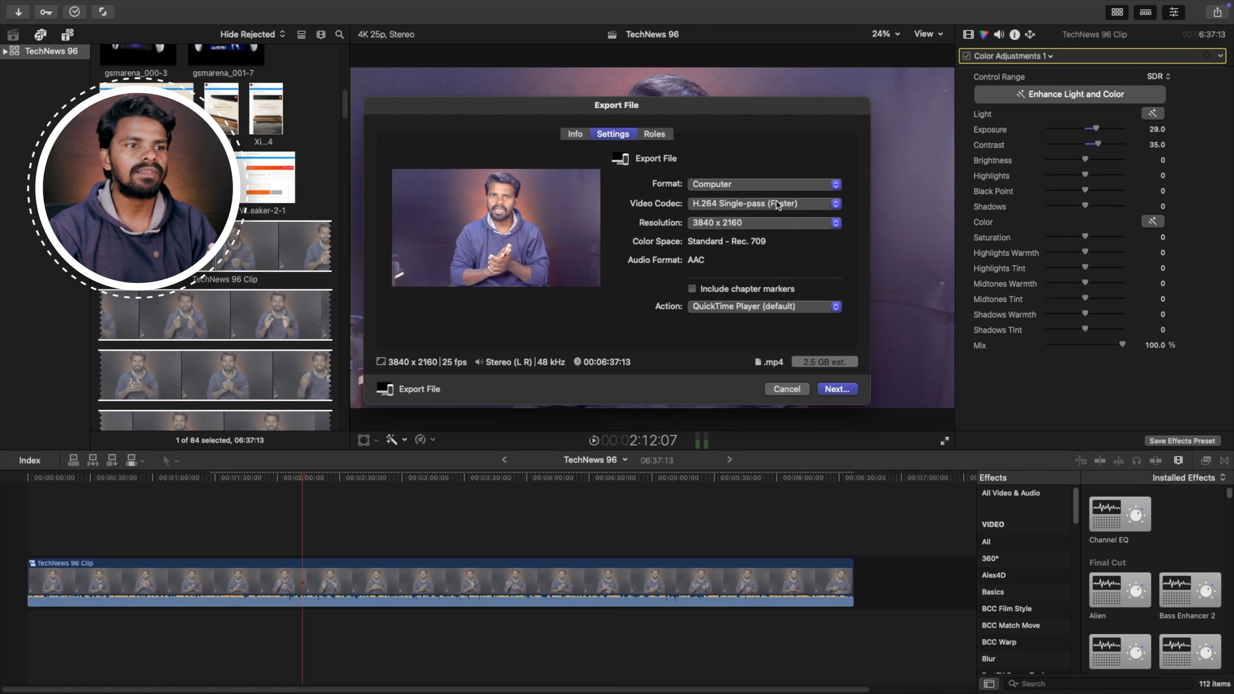
# - Set the export's video codec to H.264 Multi-pass (Better)
pyautogui.click(712, 204)
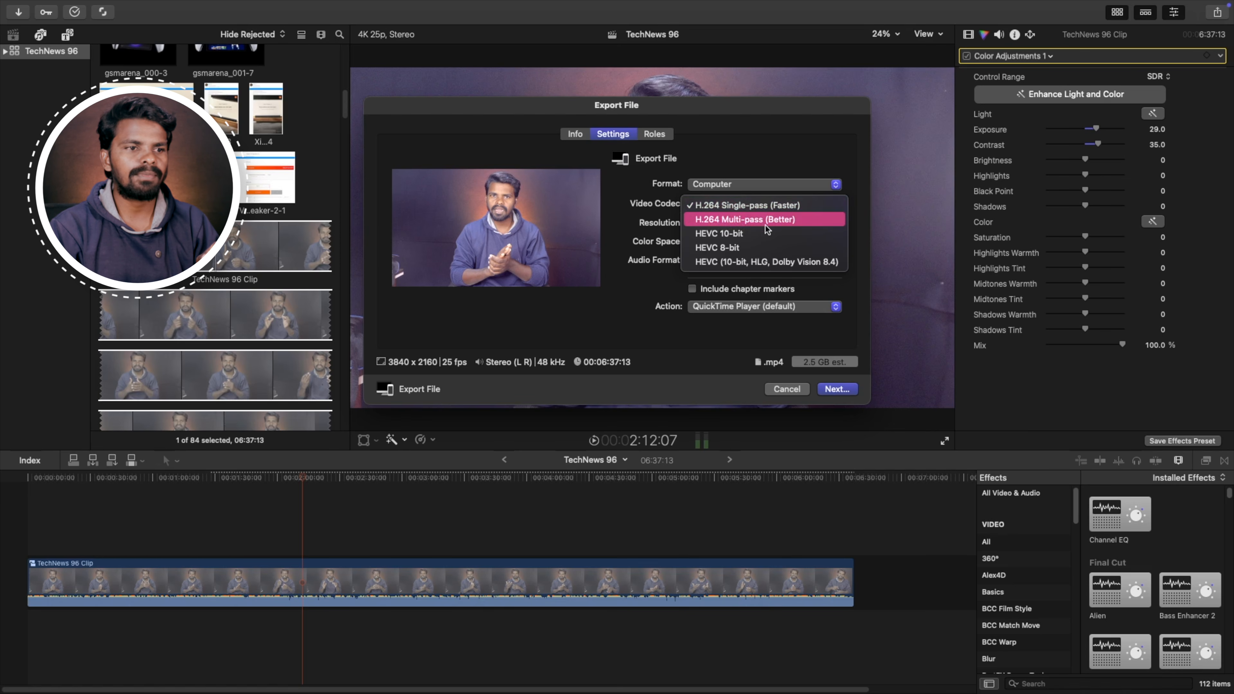
pyautogui.click(749, 221)
pyautogui.click(740, 205)
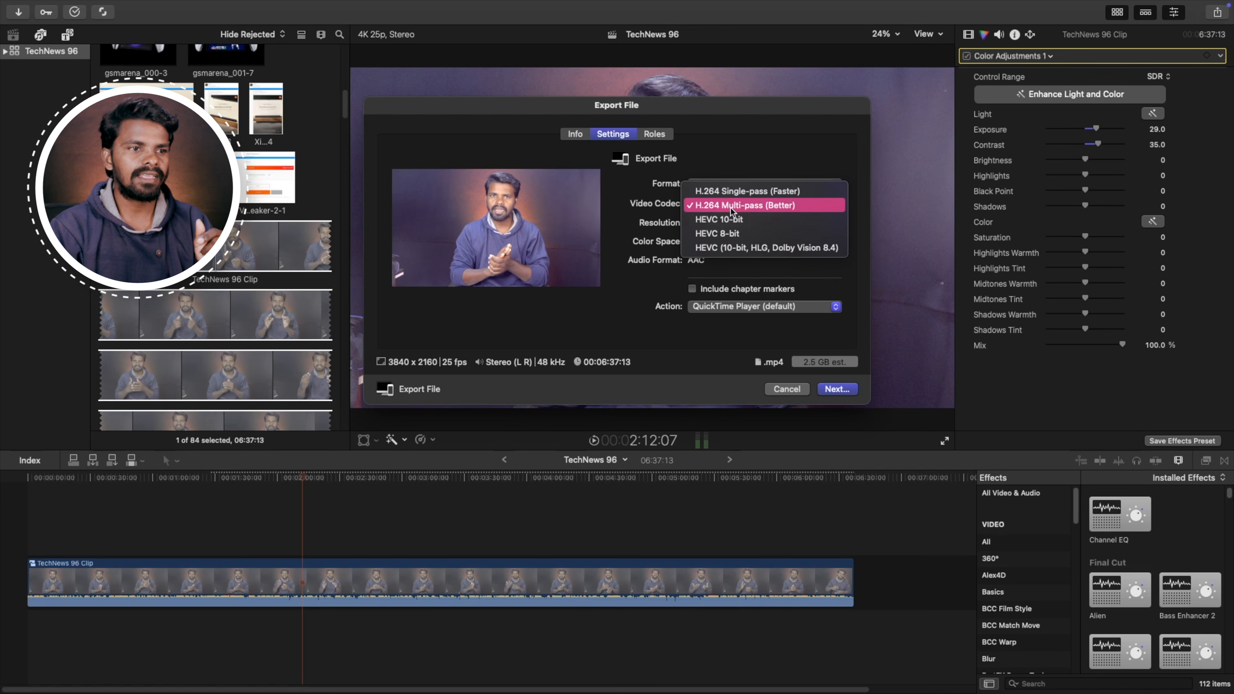
pyautogui.click(775, 207)
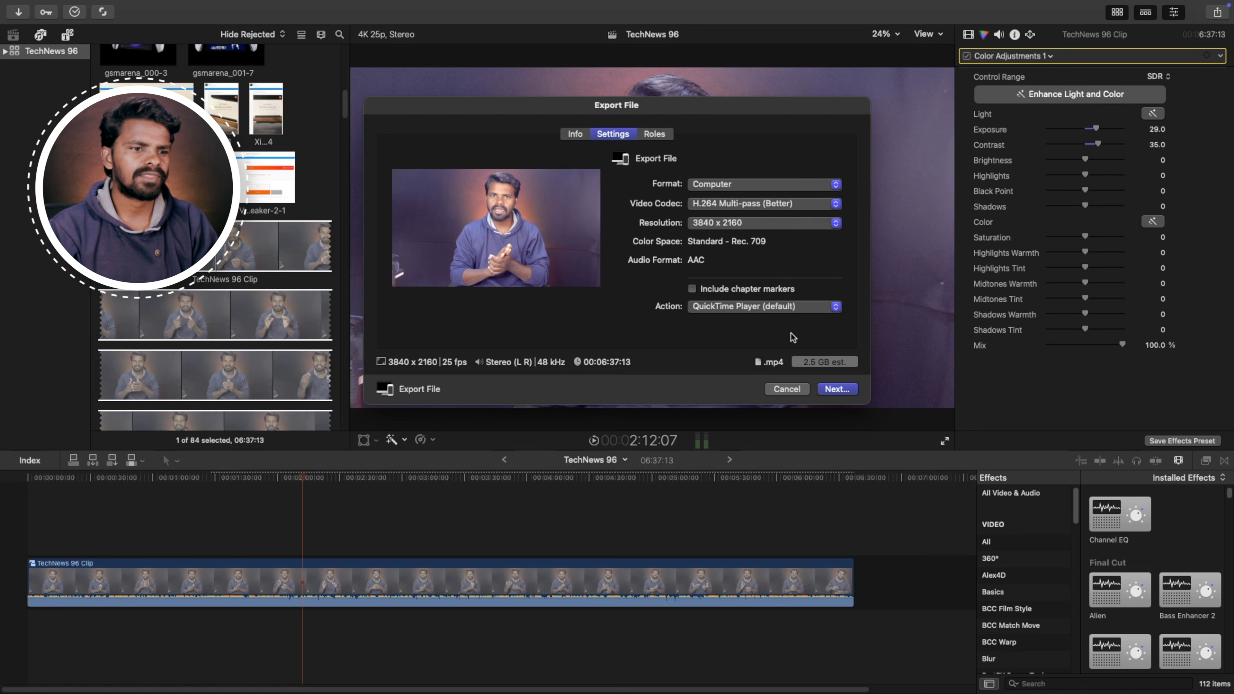
# - View the export's save location options, cancel out of them, and review the export's roles and info
pyautogui.click(836, 389)
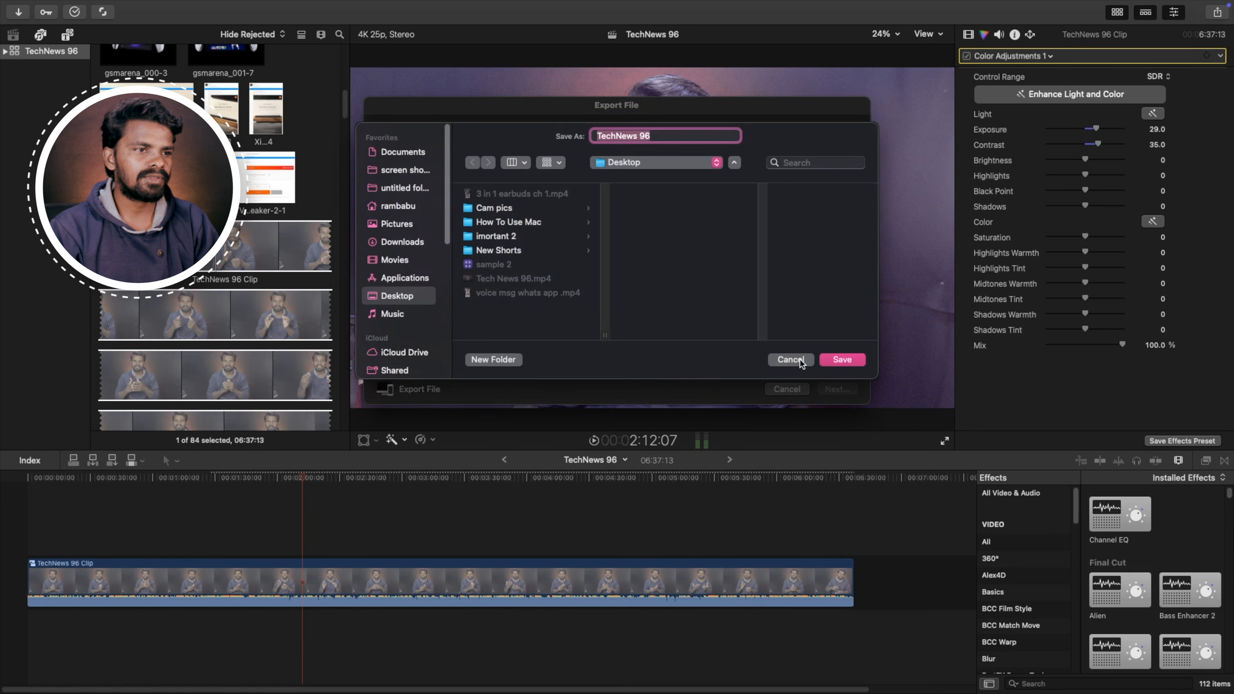
pyautogui.click(791, 359)
pyautogui.click(664, 135)
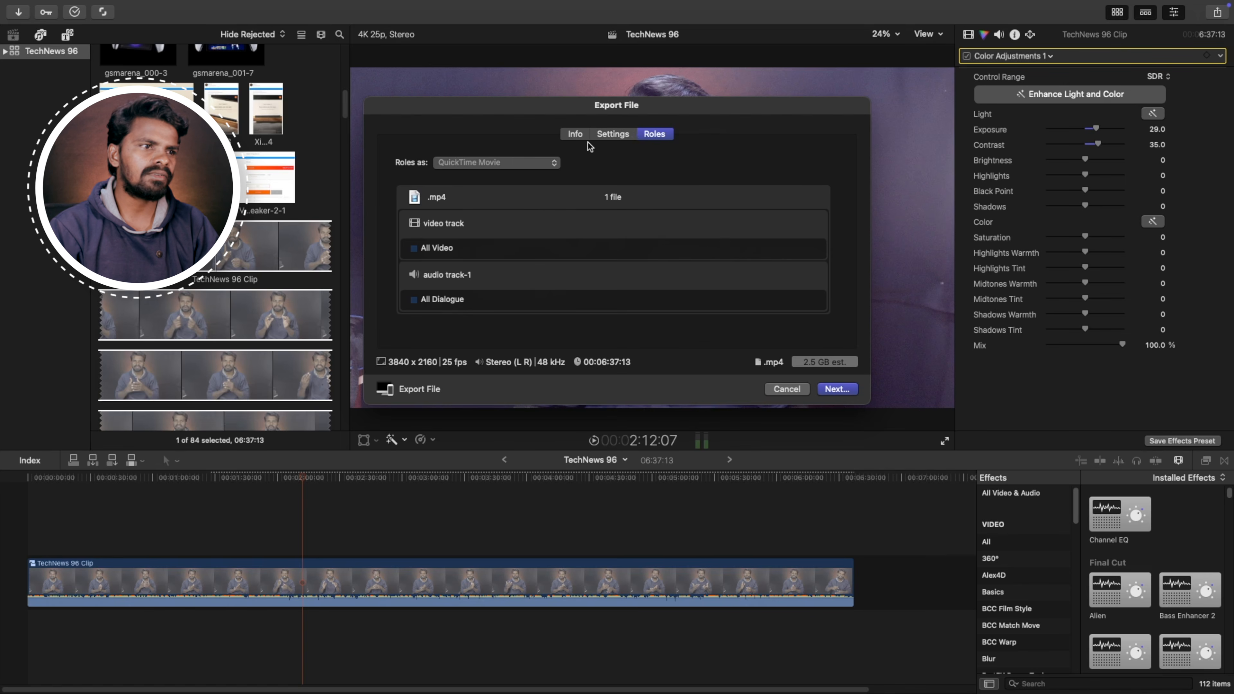
pyautogui.click(575, 135)
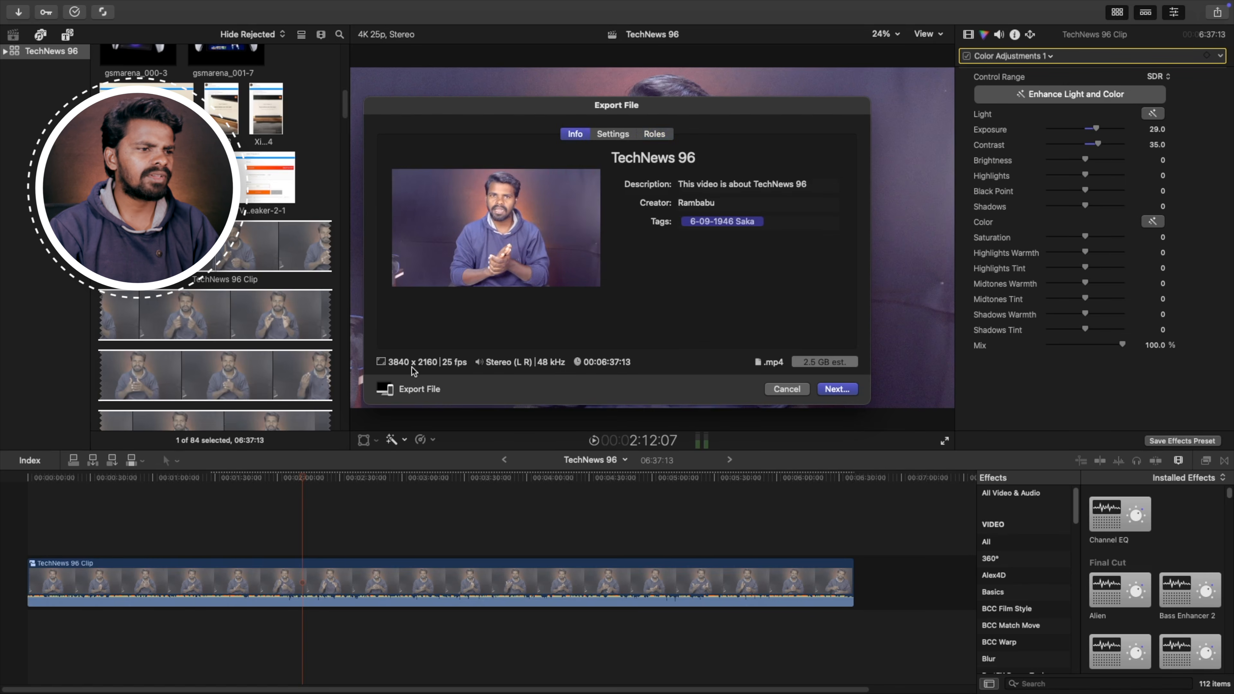
# - Set the export resolution to 1920 x 1080 in the export settings
pyautogui.click(614, 135)
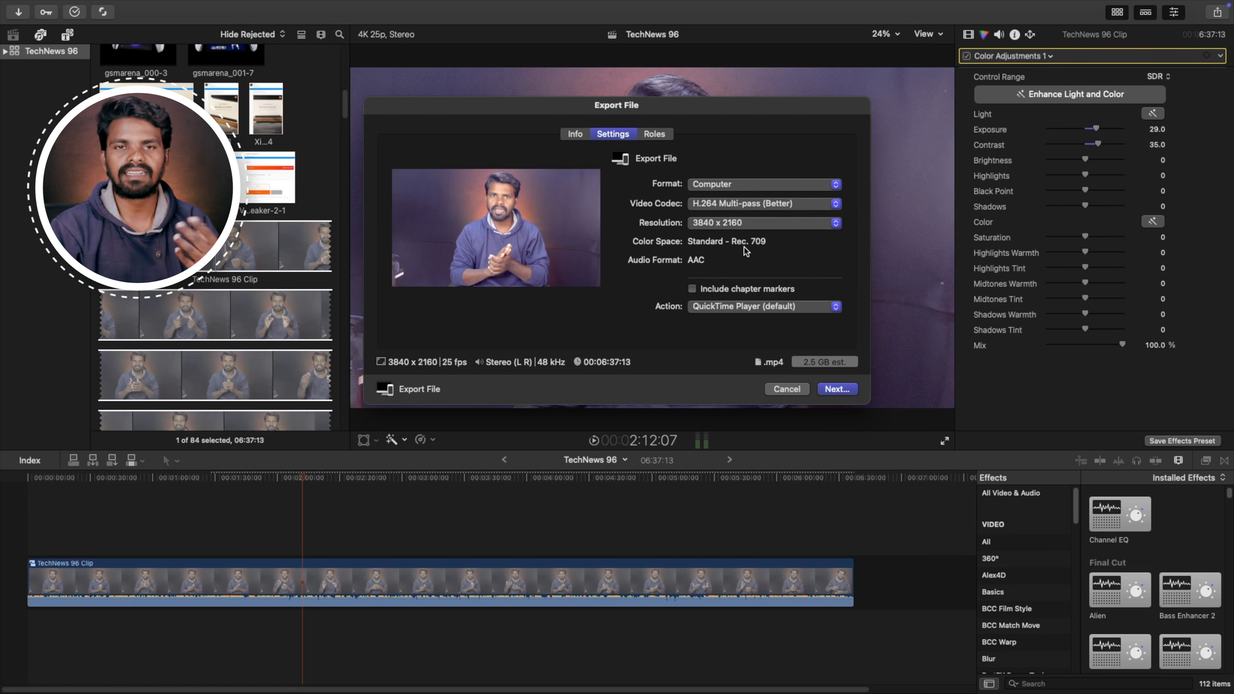
pyautogui.click(729, 225)
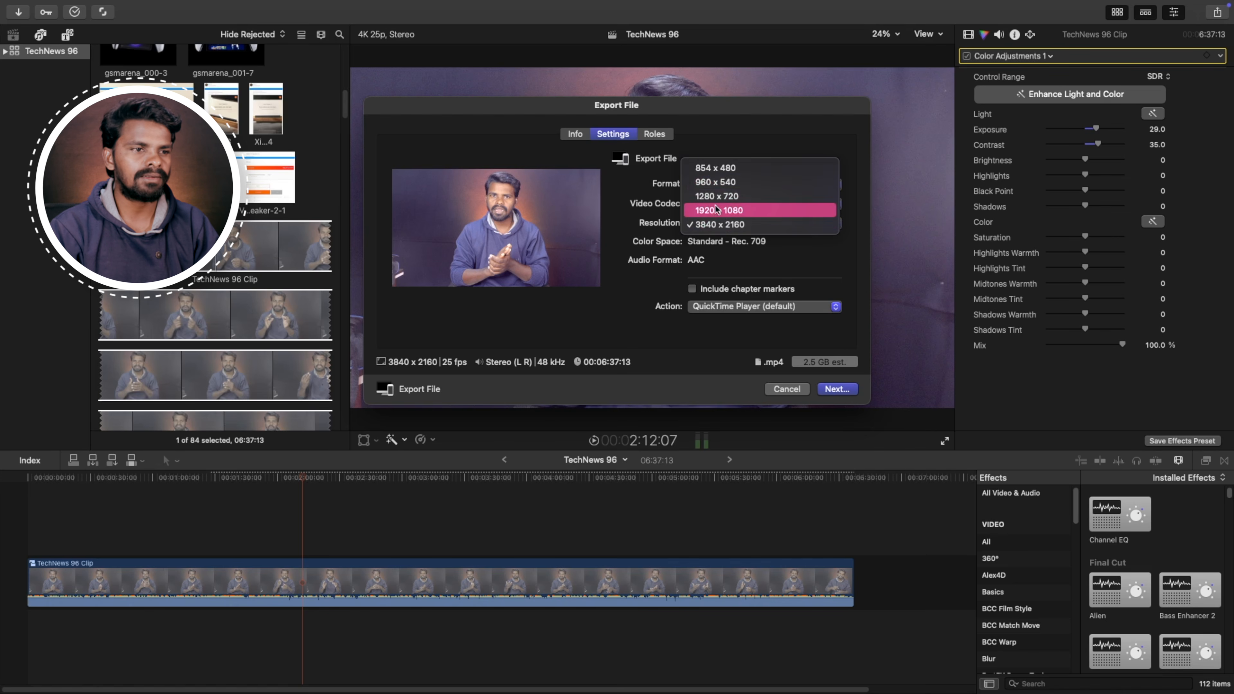
pyautogui.click(698, 212)
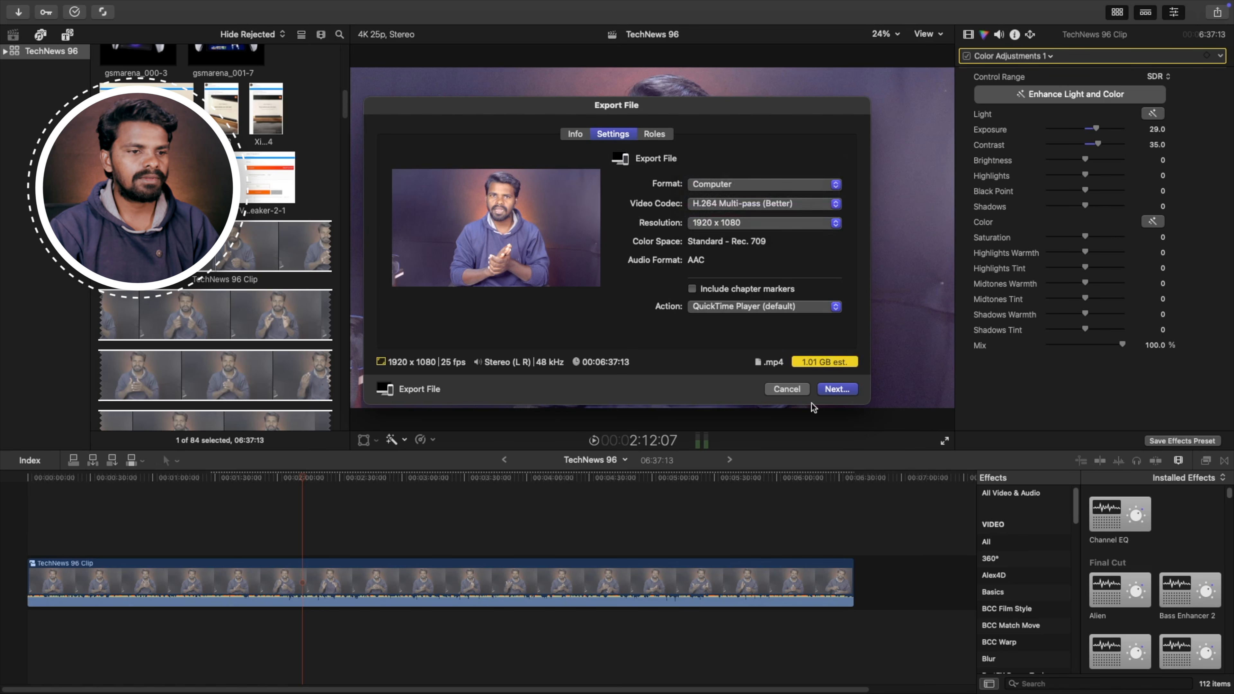
# - Browse the external SSD as a save location, return to the Desktop, and save the export there as TechNews 96
pyautogui.click(834, 389)
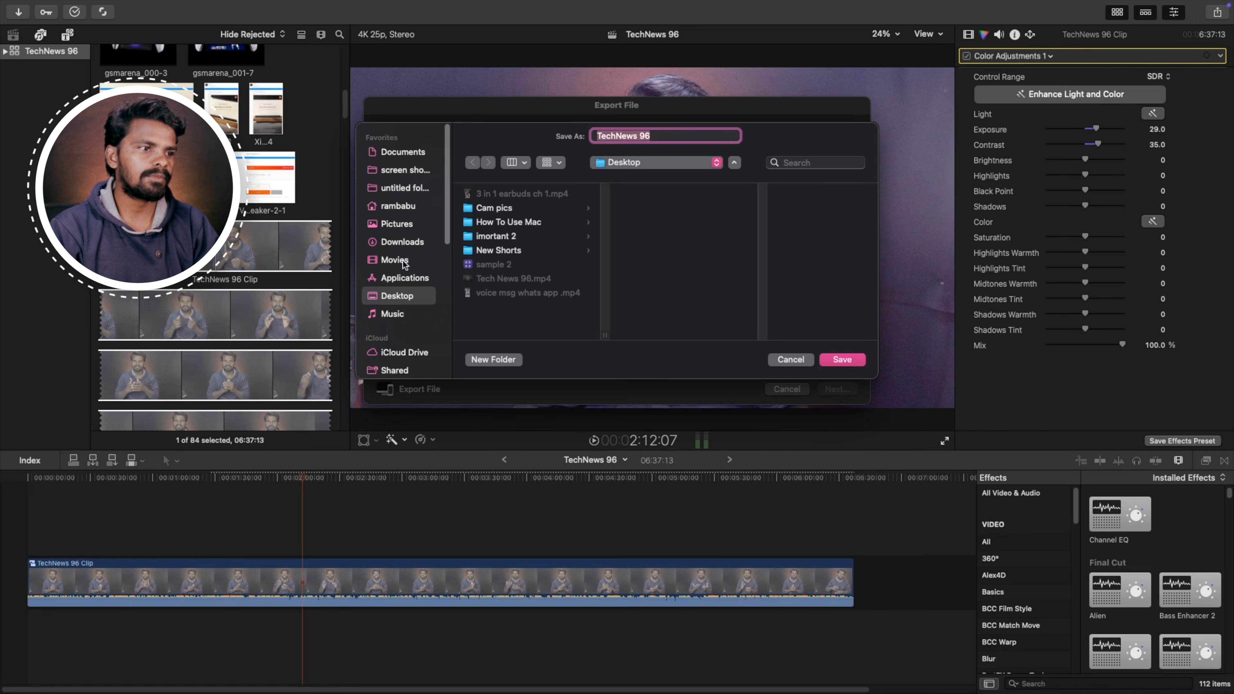
pyautogui.scroll(-3, 393, 376)
pyautogui.scroll(-3, 392, 376)
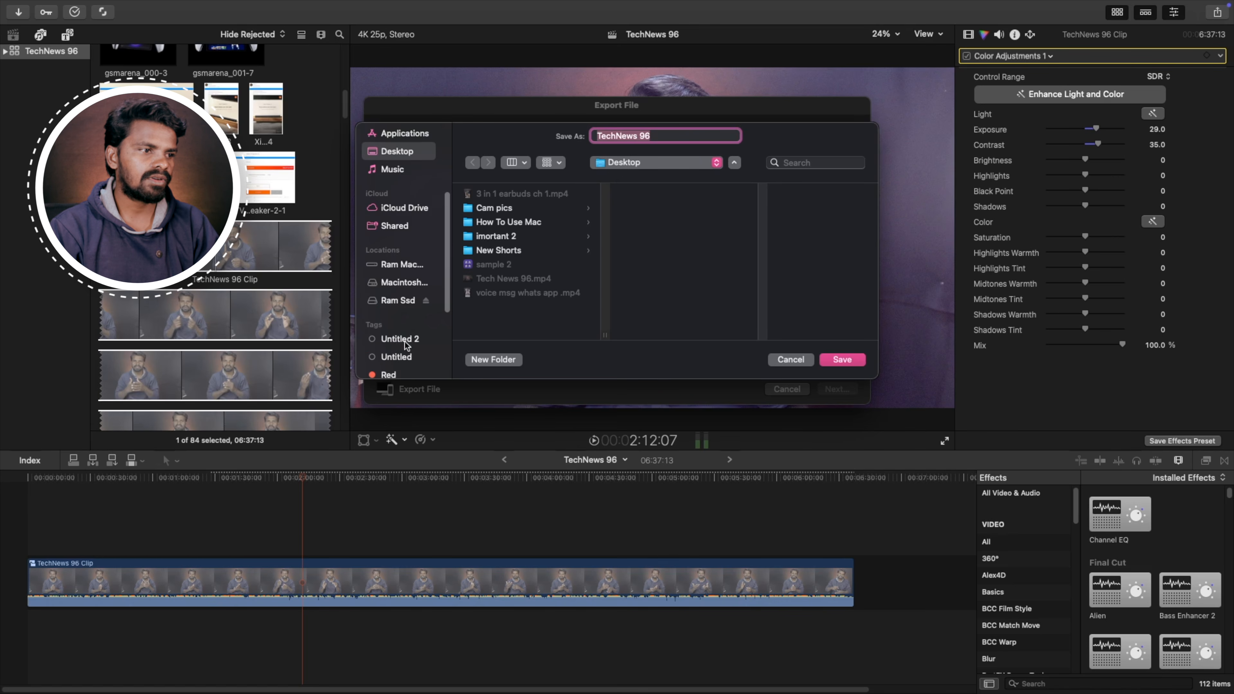
pyautogui.click(394, 273)
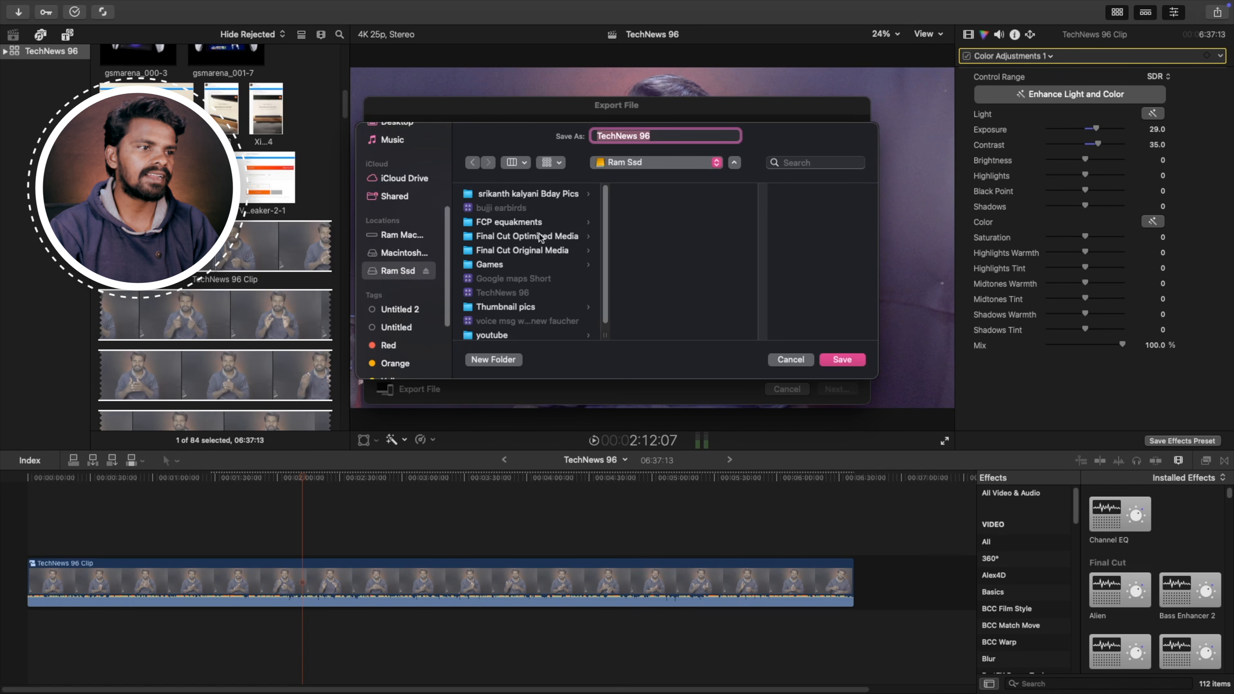
pyautogui.scroll(3, 434, 224)
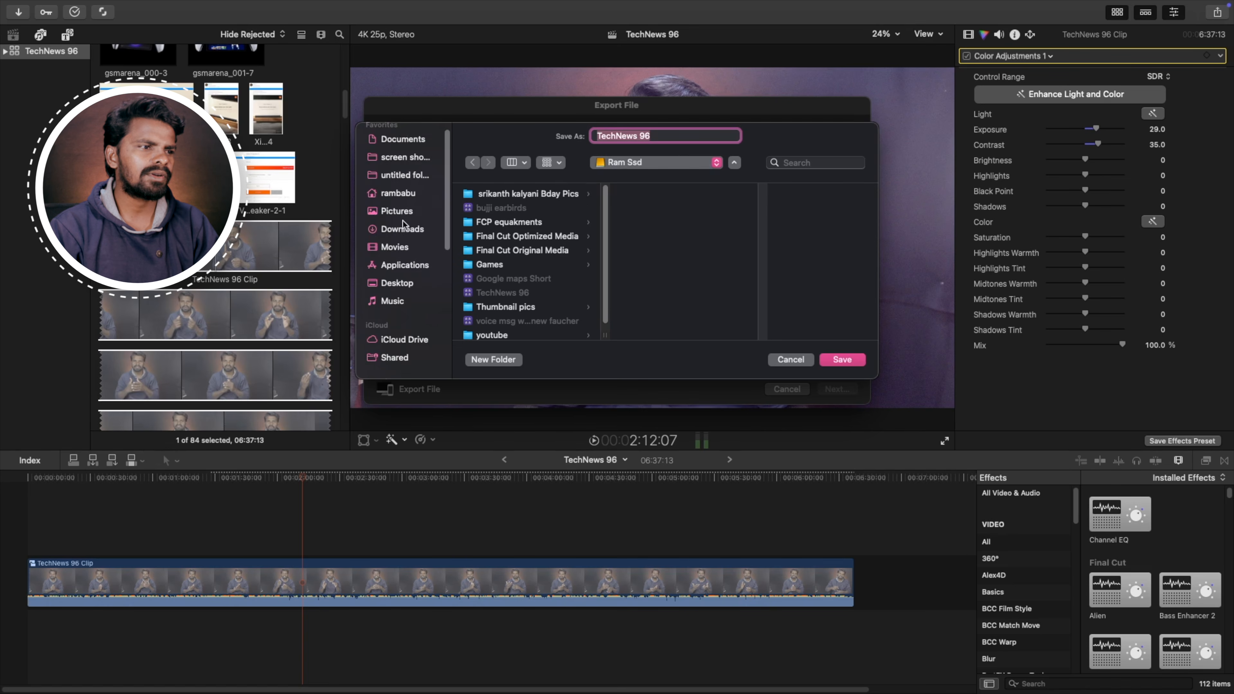
pyautogui.click(396, 283)
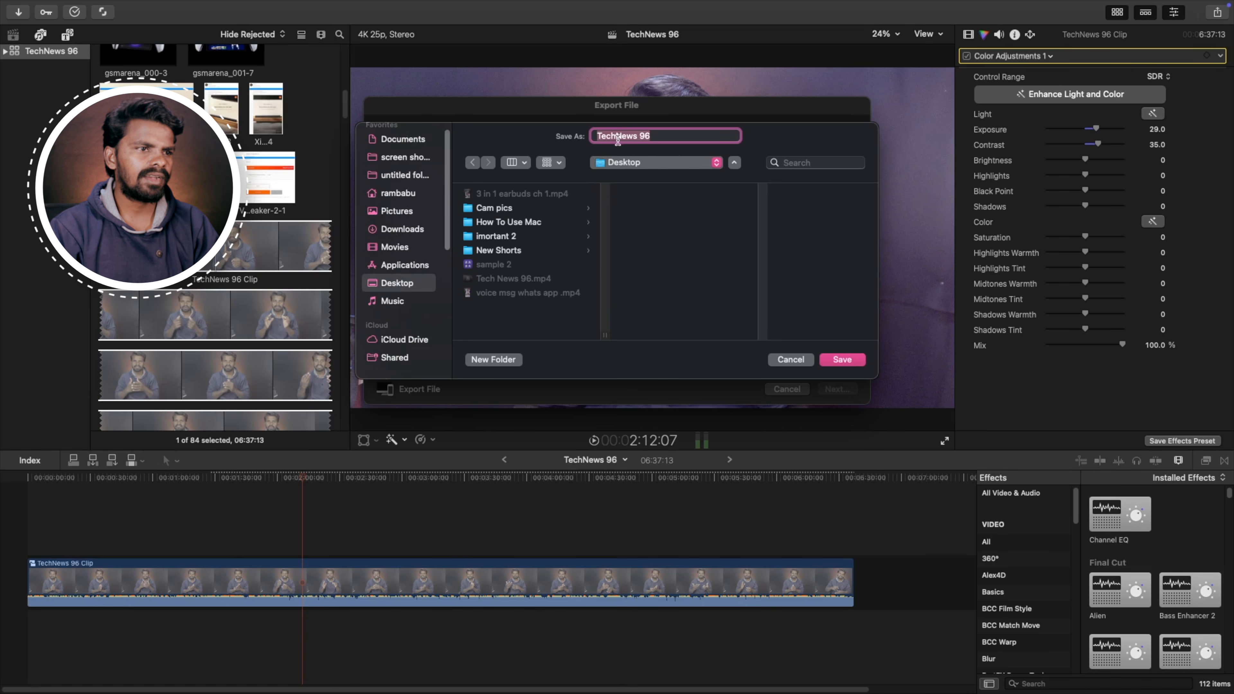
pyautogui.click(655, 136)
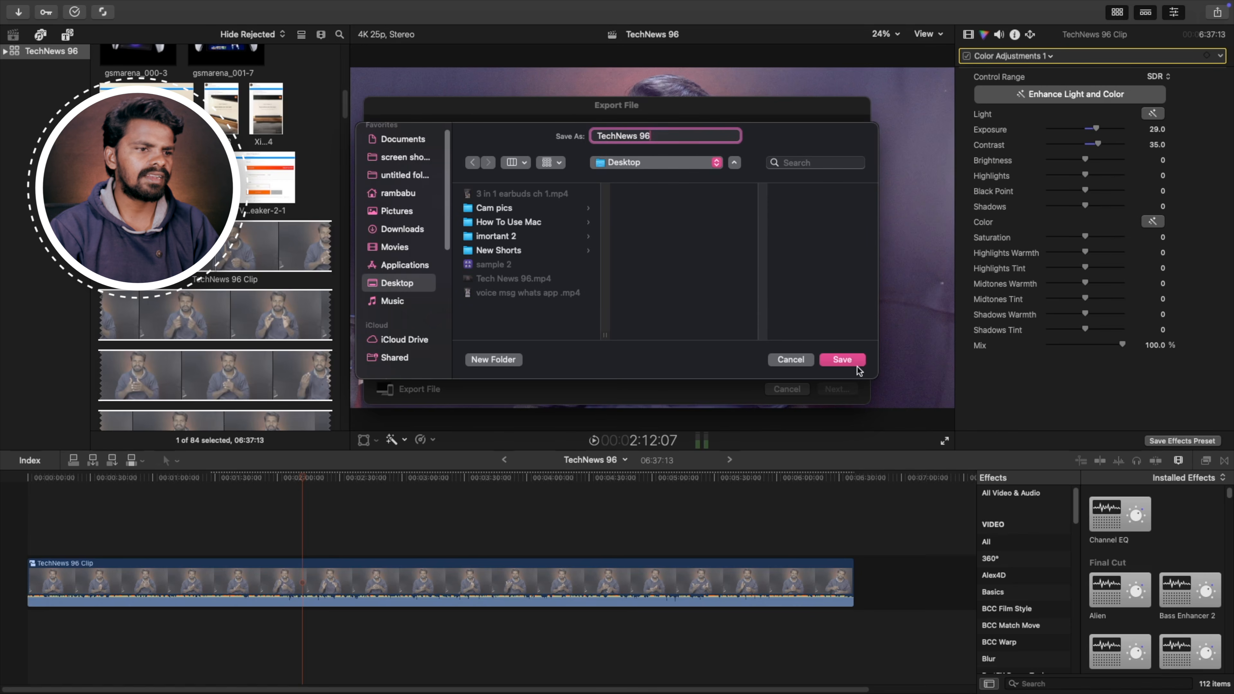
pyautogui.click(841, 359)
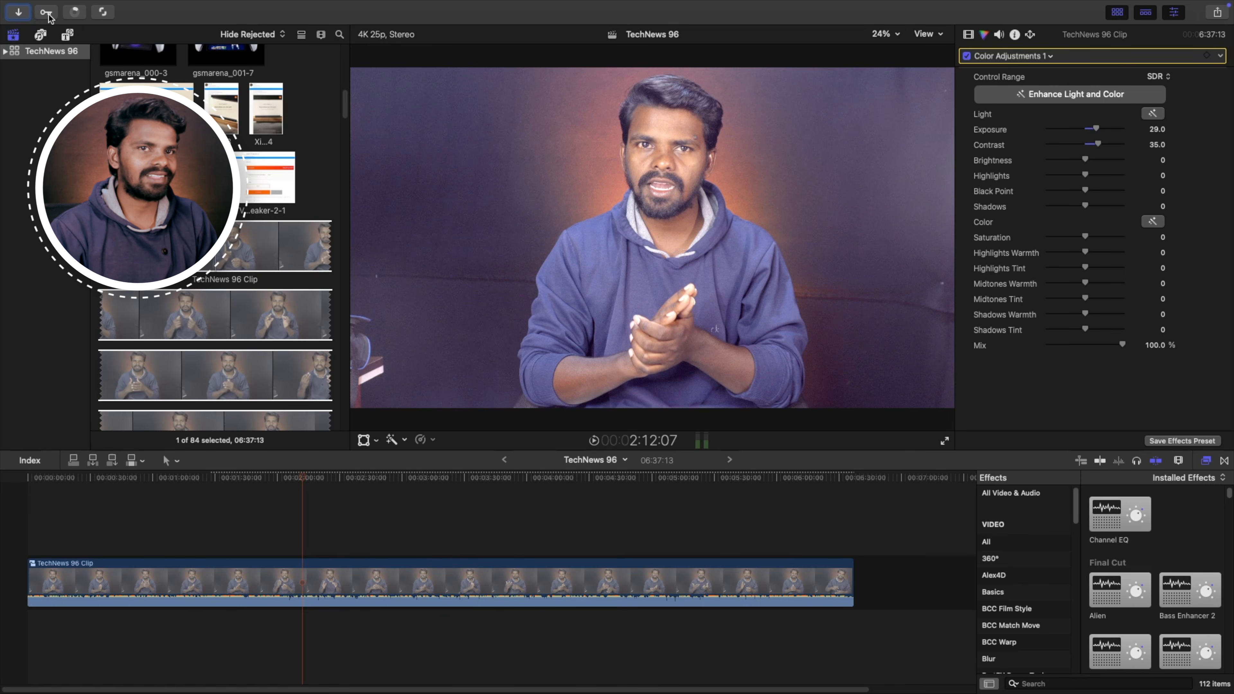
# - Show the Background Tasks window and move it over the viewer to check the sharing progress
pyautogui.click(75, 14)
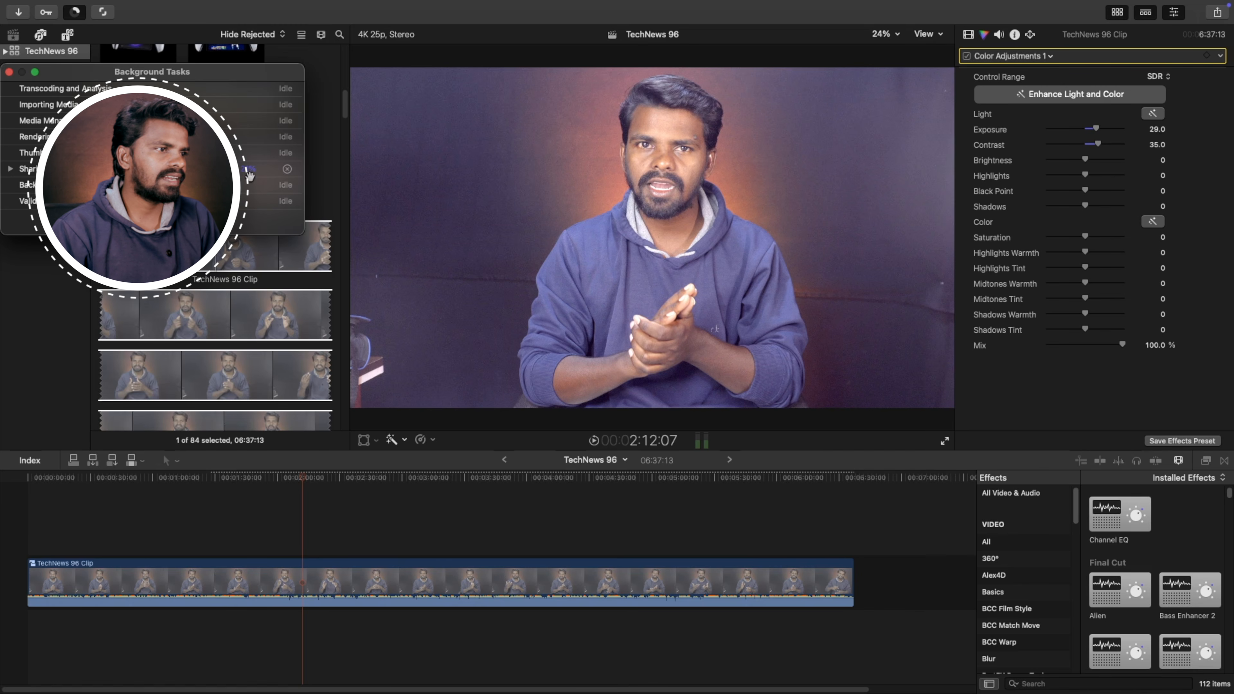
pyautogui.moveTo(251, 73); pyautogui.dragTo(705, 106)
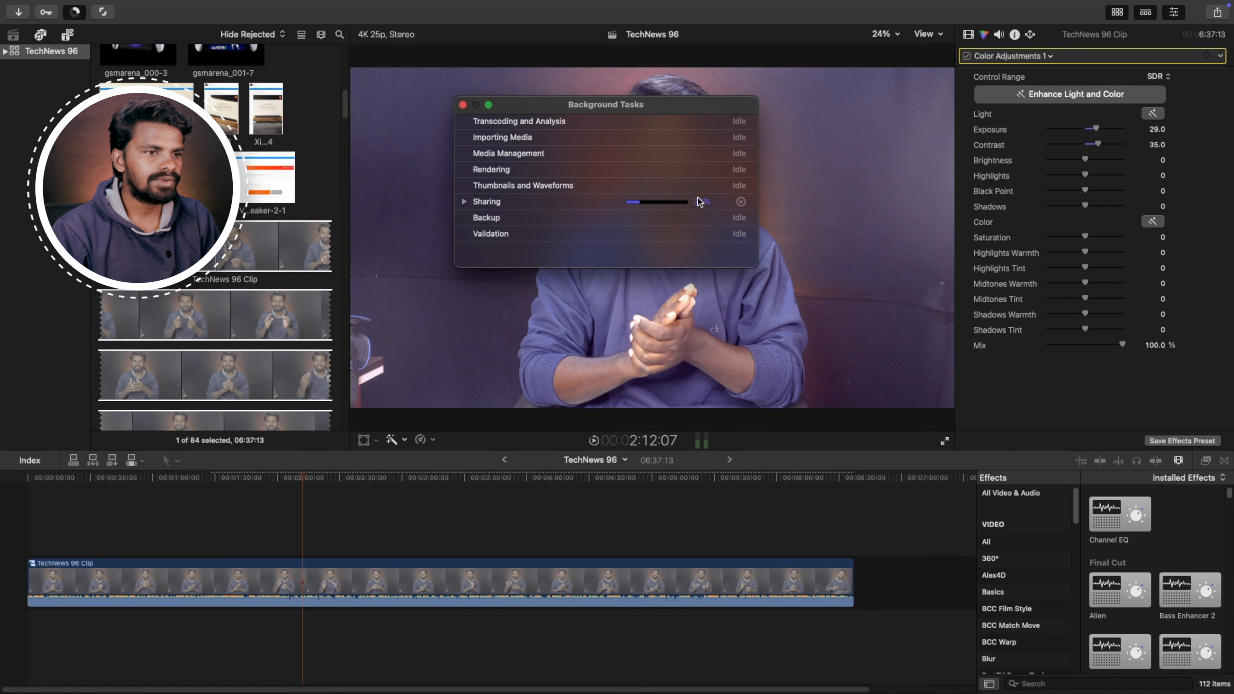